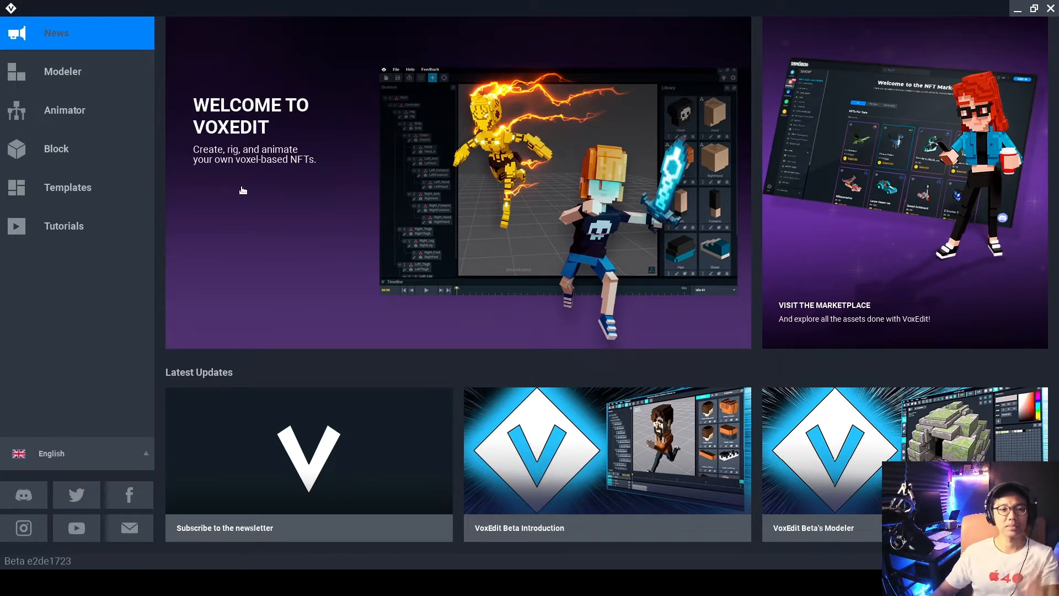
Create a new project from the Medium Human template and save it as human in the VoxEdit folder.
click(68, 194)
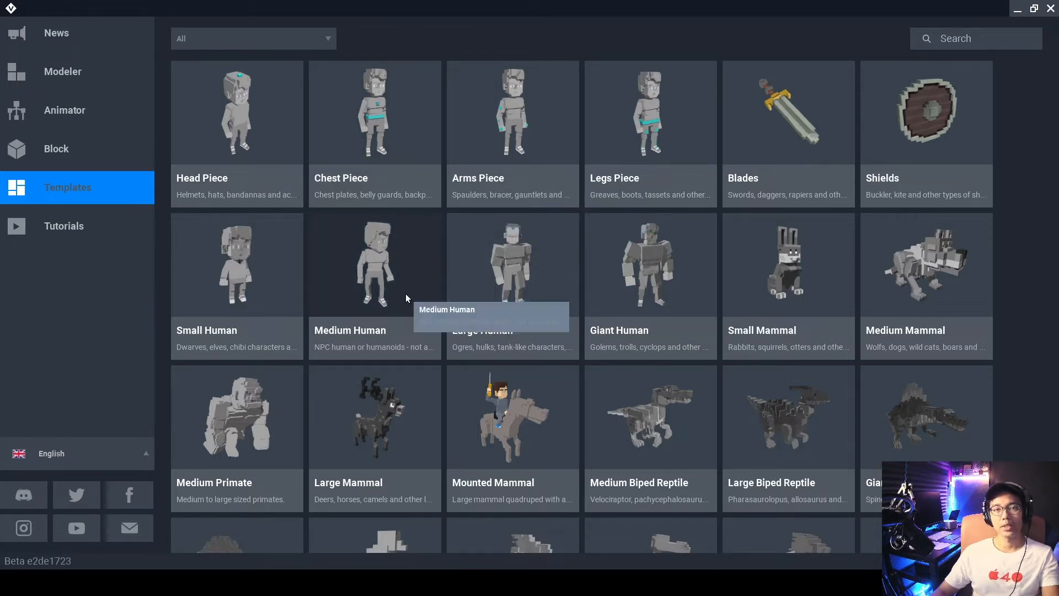
click(372, 269)
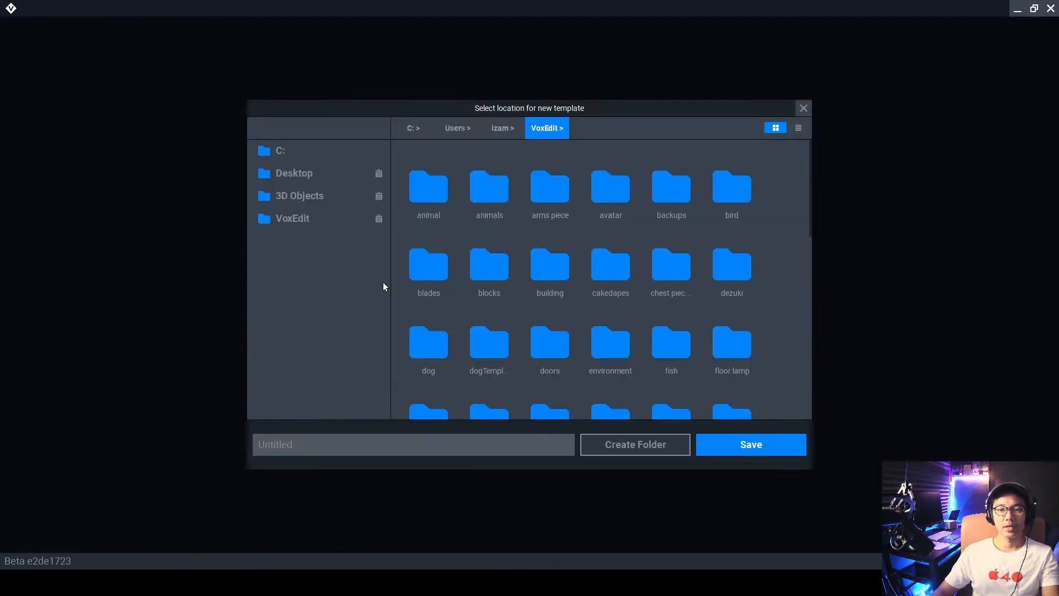
double_click(362, 444)
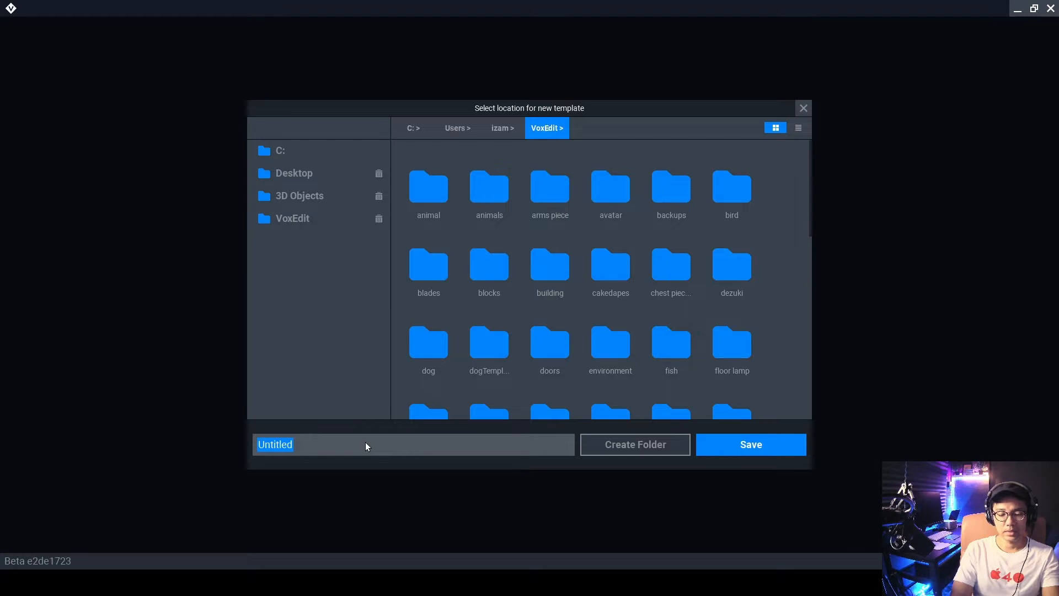
text(human)
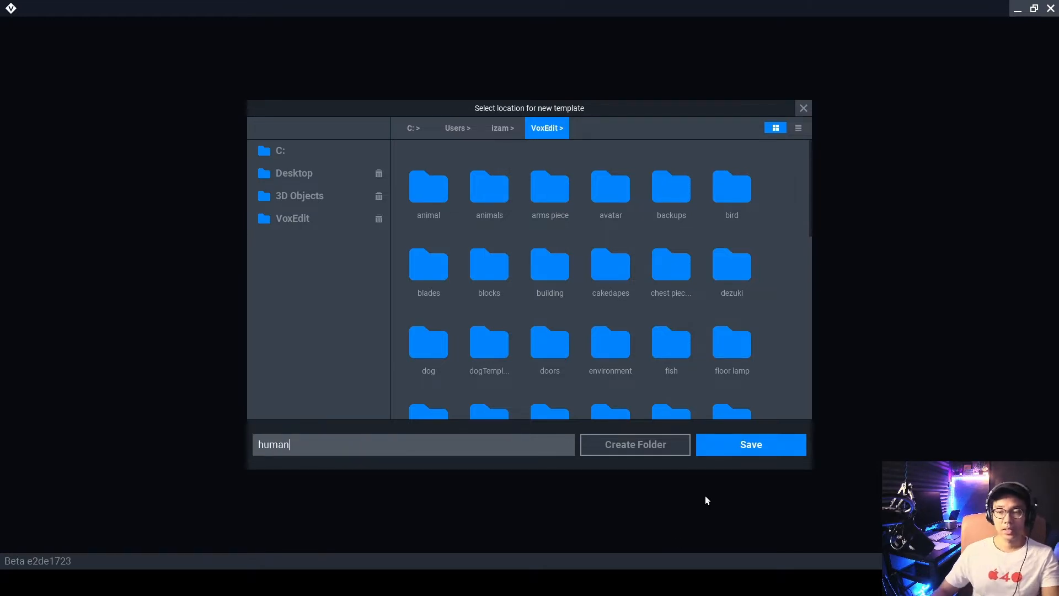
click(714, 444)
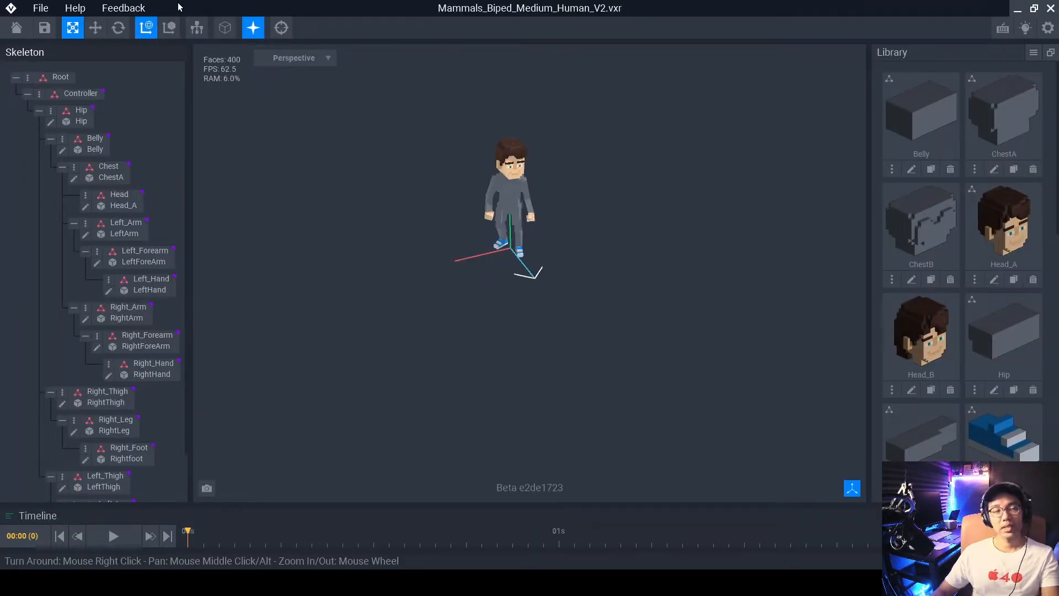
Leave the human template and create a new Animator asset saved as armchair in the VoxEdit folder.
click(22, 27)
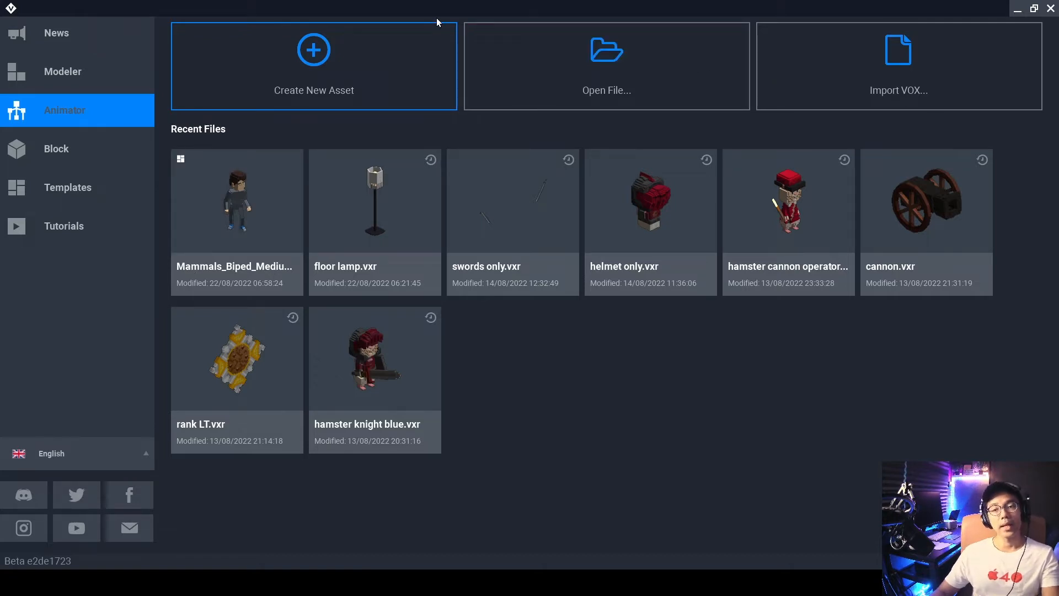
click(312, 51)
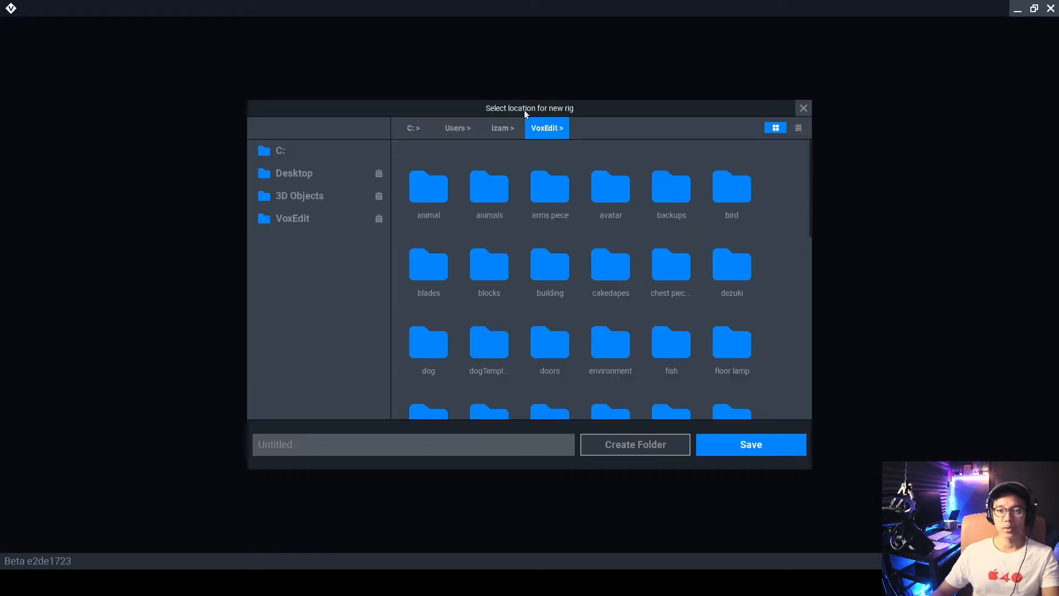
click(472, 449)
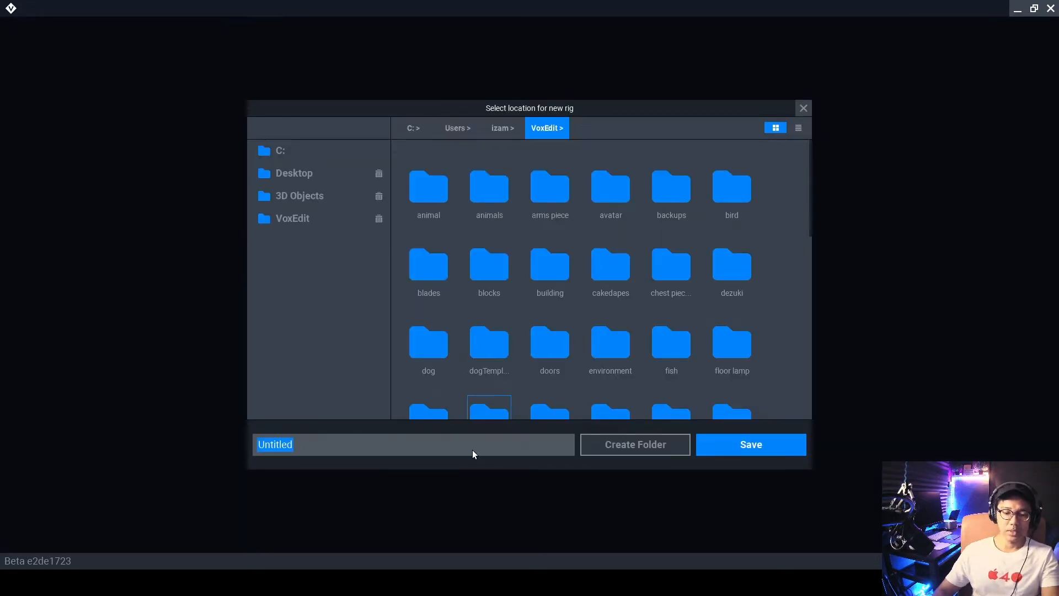
text(armchair)
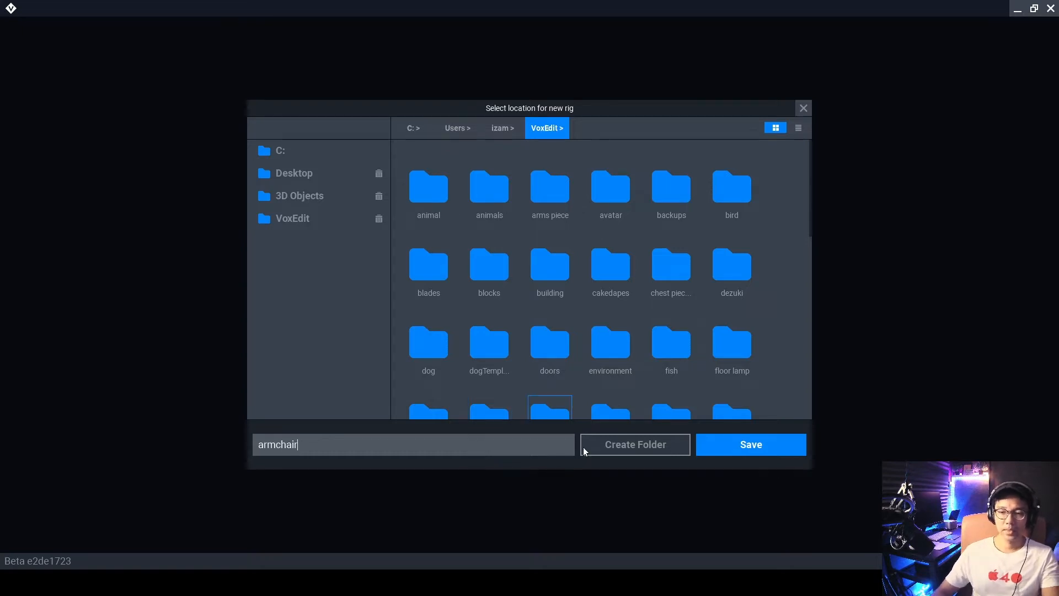
click(733, 448)
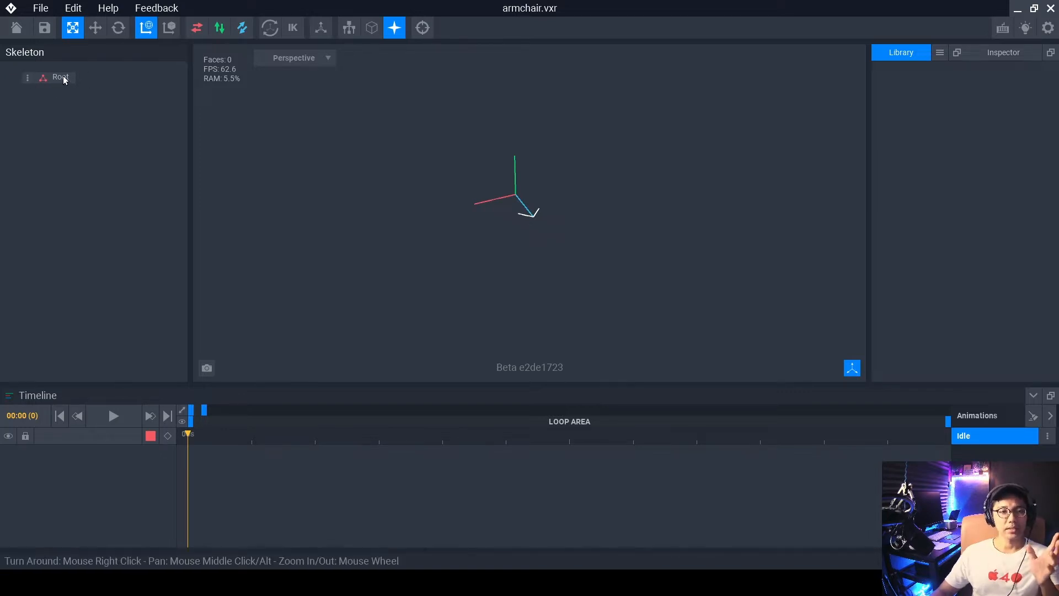
Create a child node named armchair under the Root node of the skeleton.
click(26, 78)
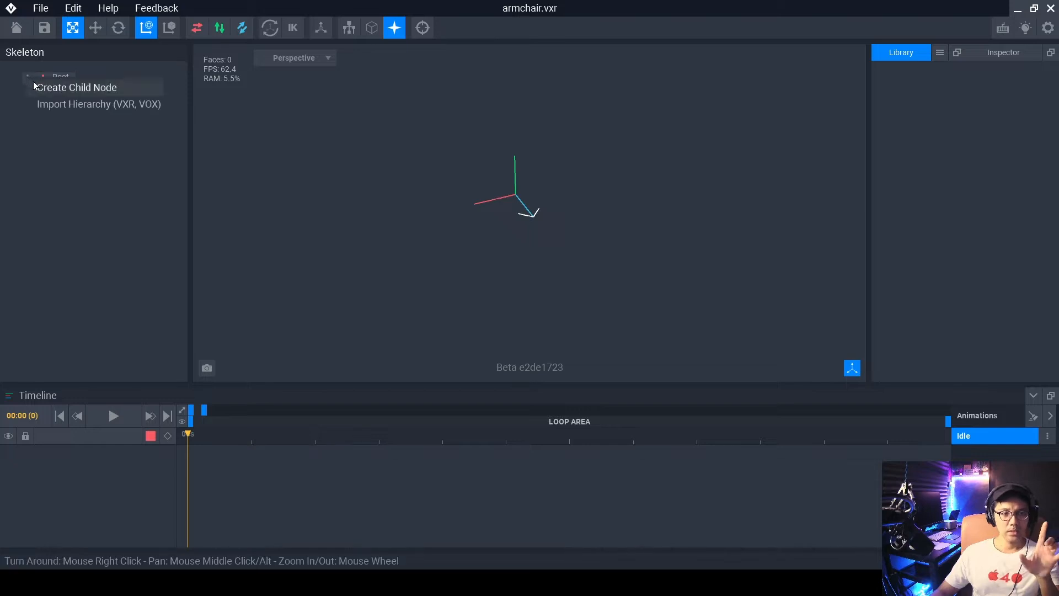
click(67, 88)
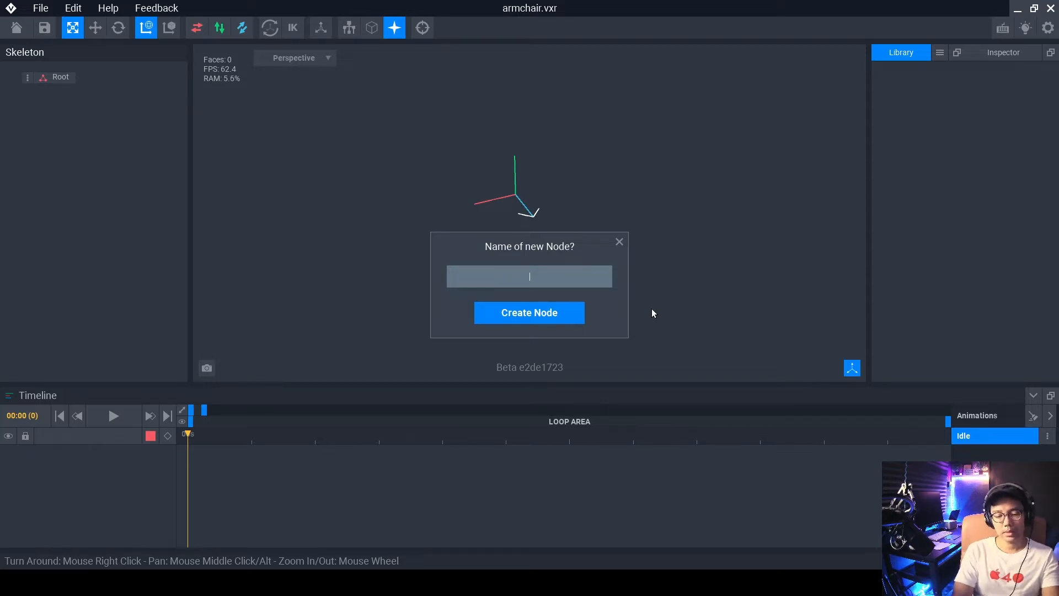
text(armchair)
key(Return)
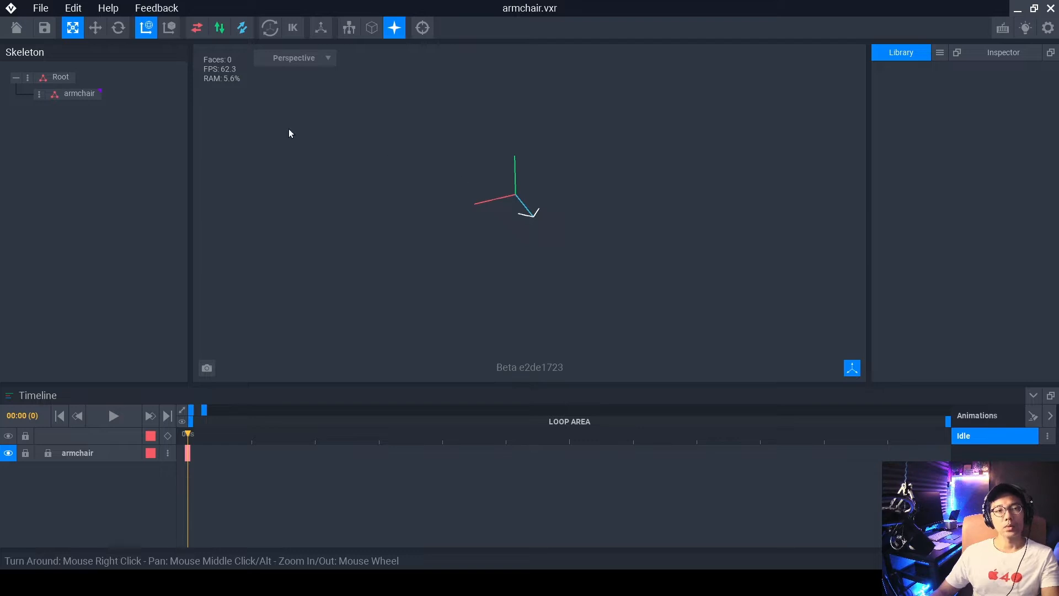
Create a child node named seat under the armchair node.
click(39, 95)
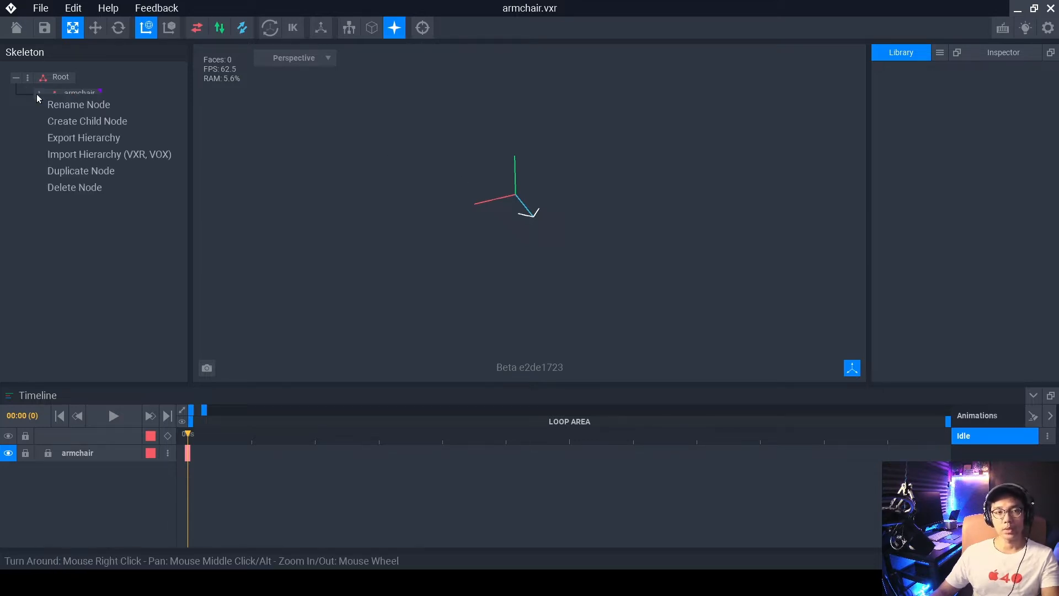
click(55, 125)
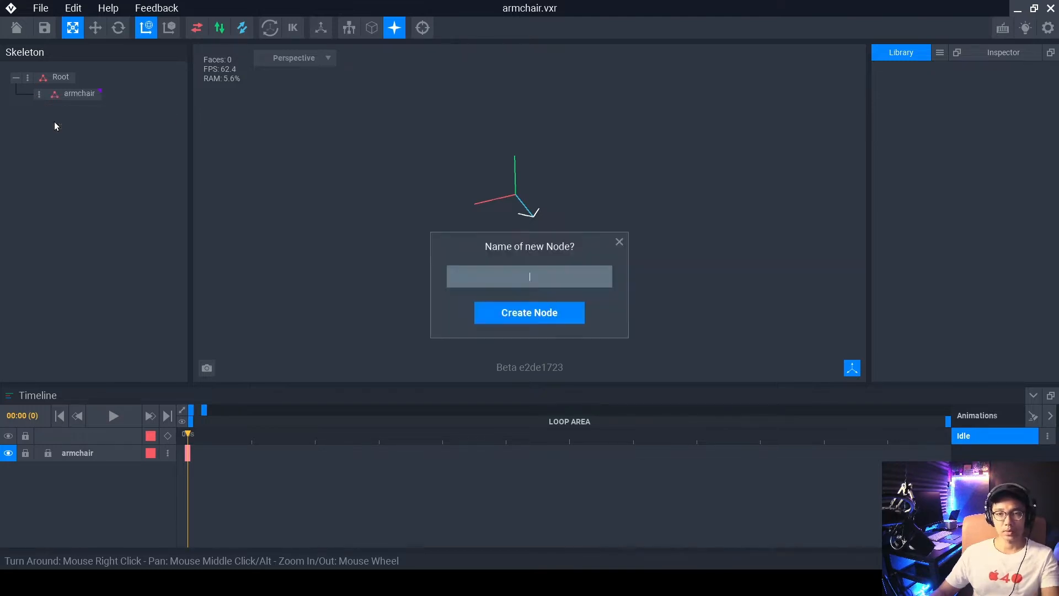
text(seat)
click(575, 319)
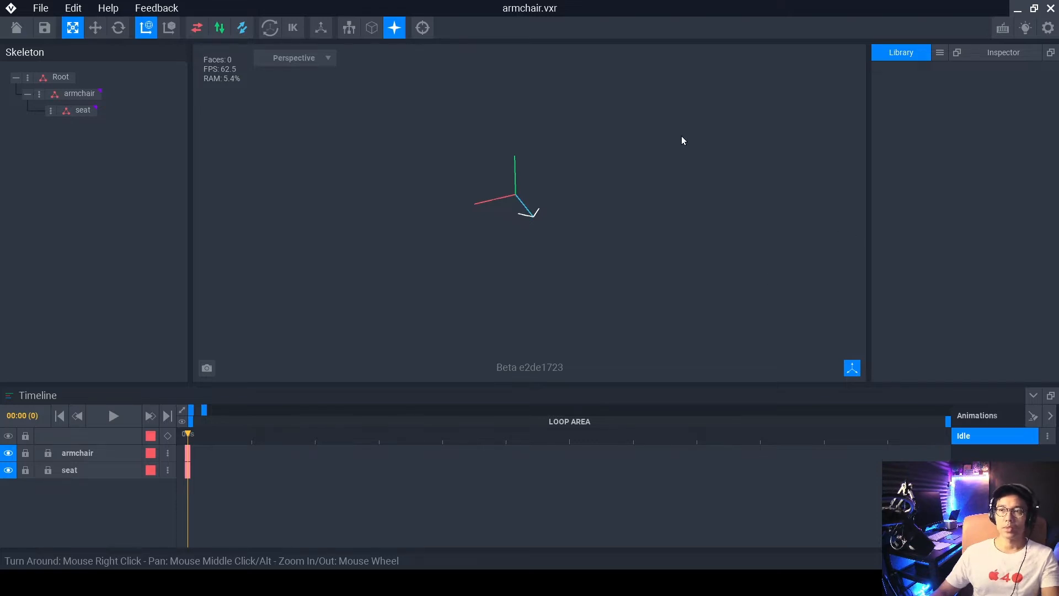
Create a new VXM model named seat in the library.
click(938, 53)
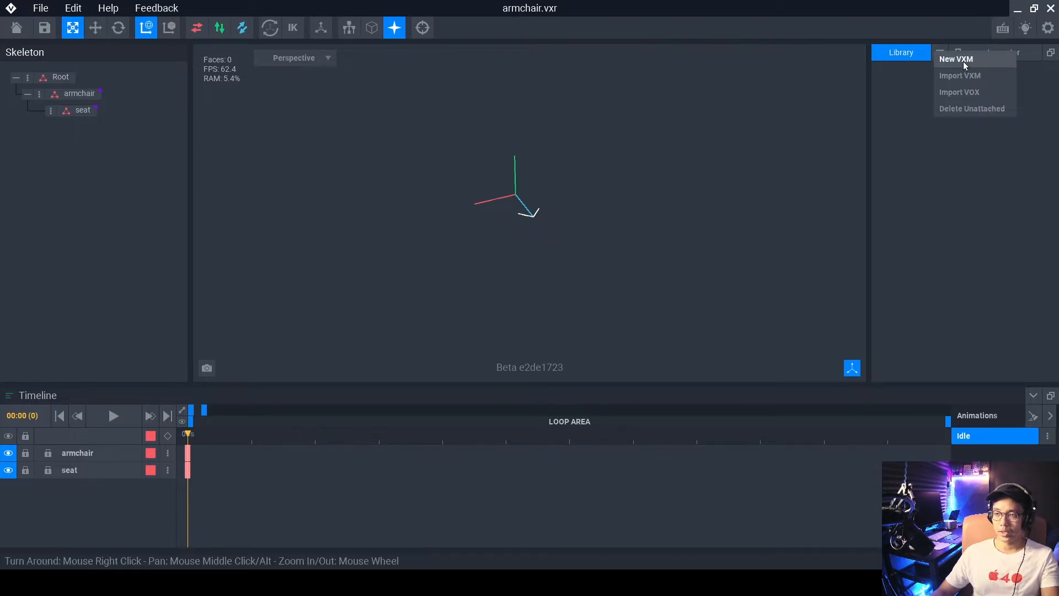
click(963, 61)
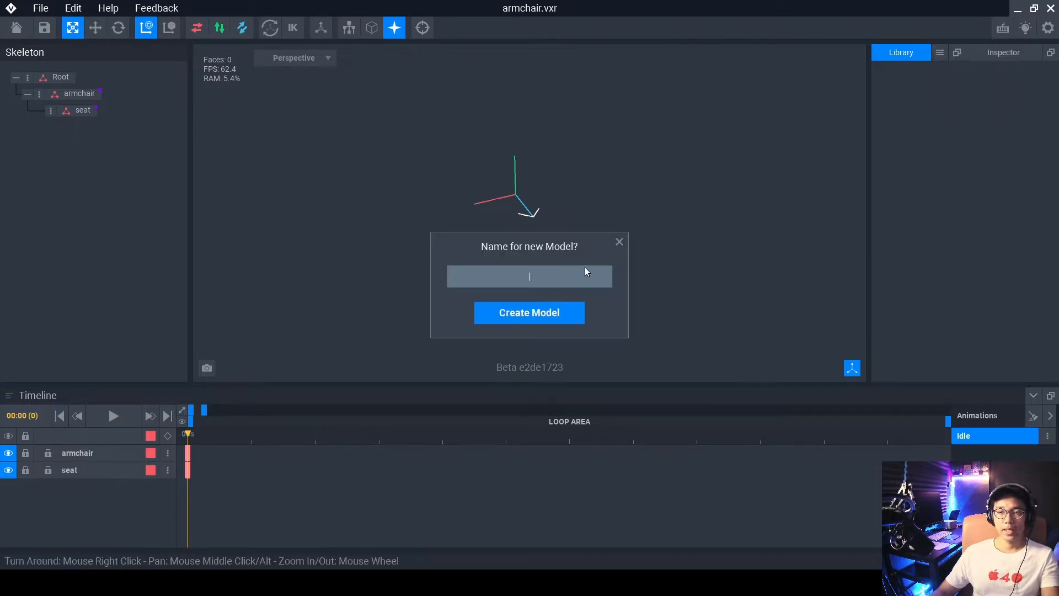
text(seat)
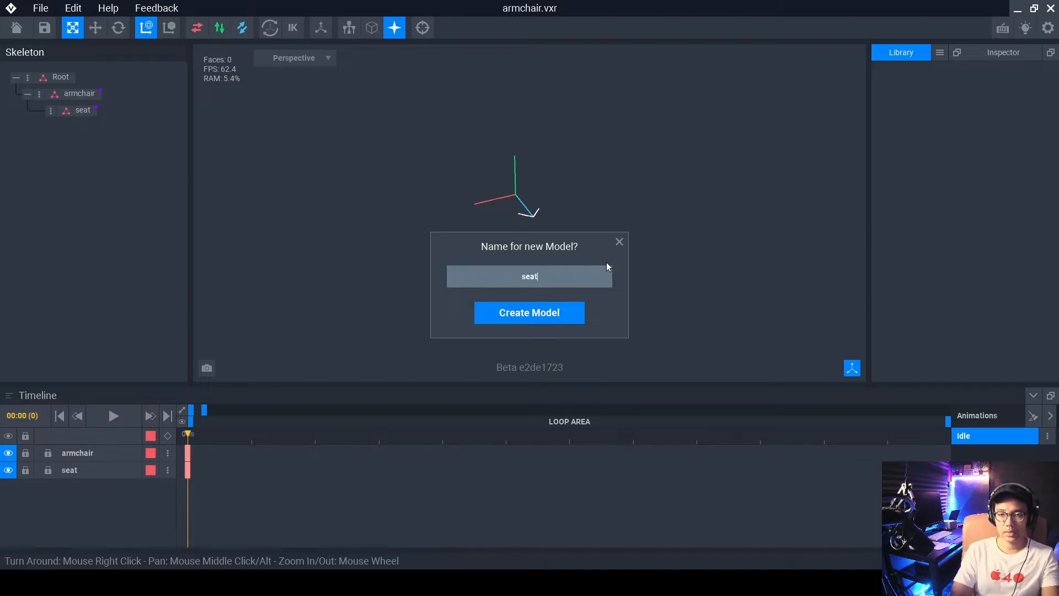
click(530, 312)
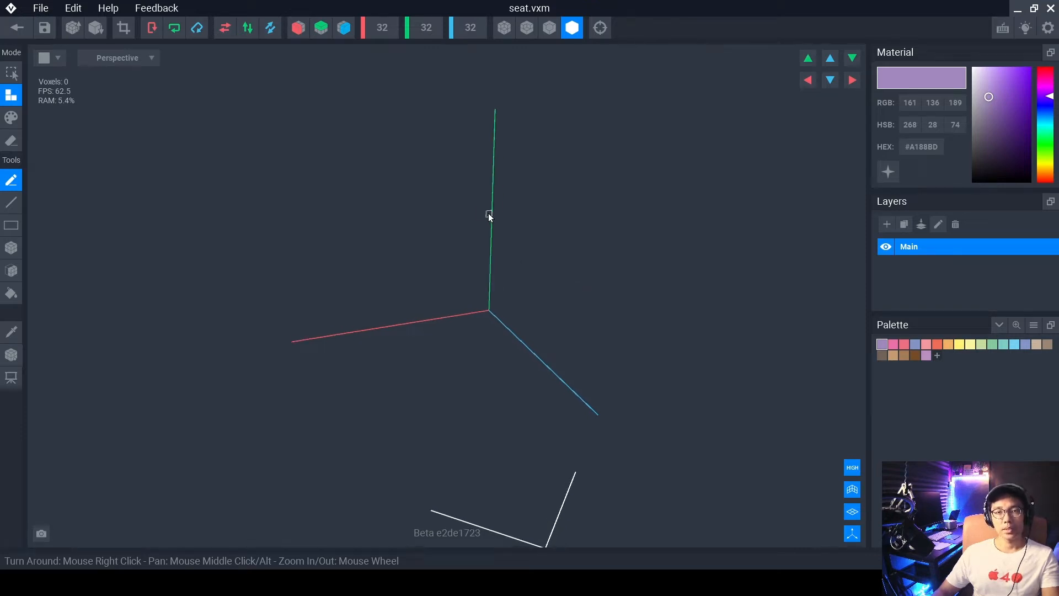
Set the seat model's volume height, width and depth to 16 each.
mouse_move(489, 214)
right_down()
mouse_move(504, 219)
mouse_move(495, 215)
right_up()
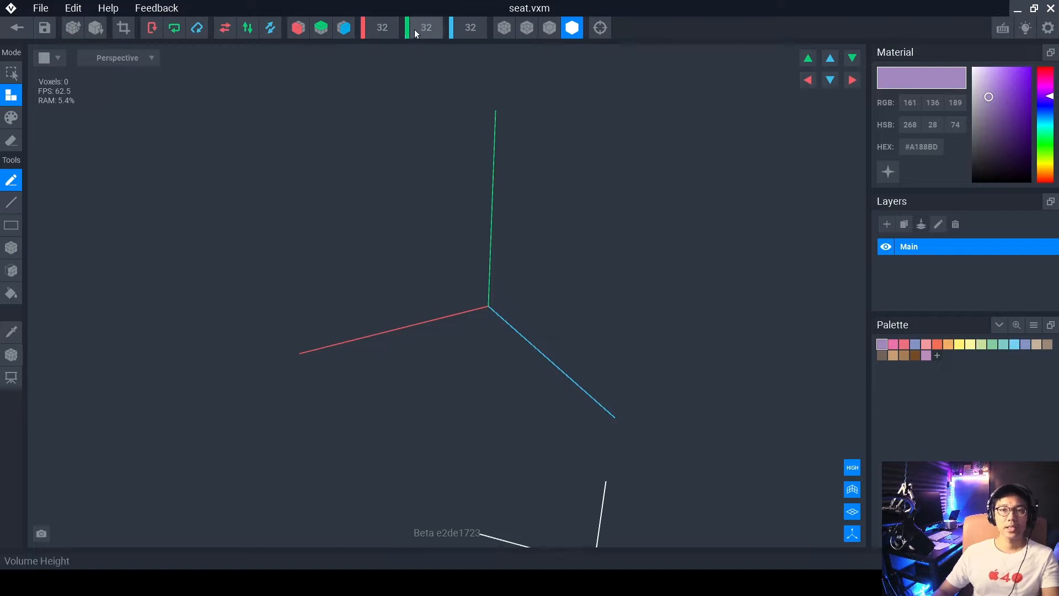
click(428, 31)
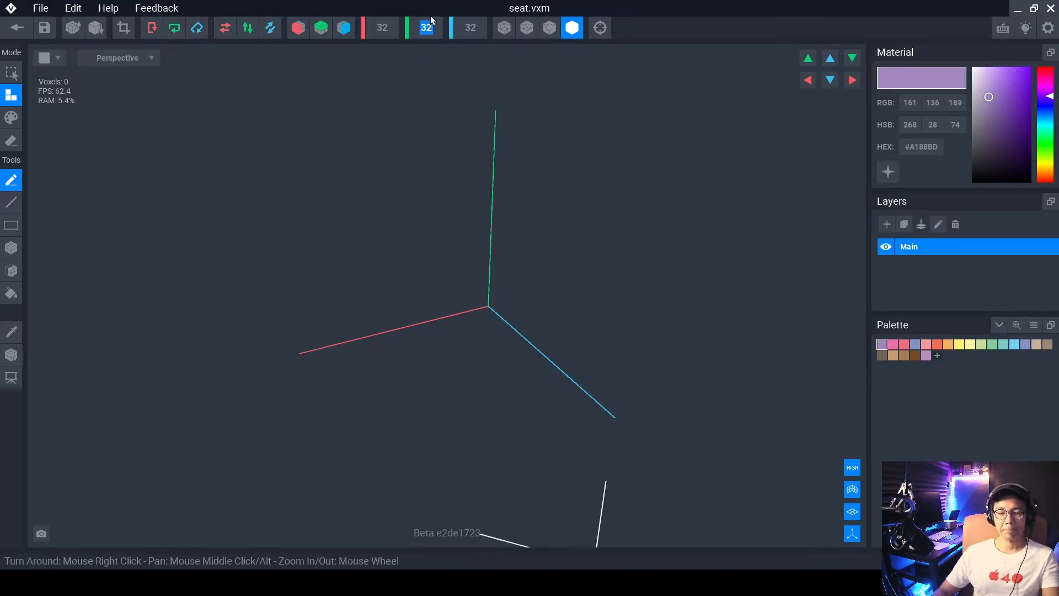
text(16)
click(385, 29)
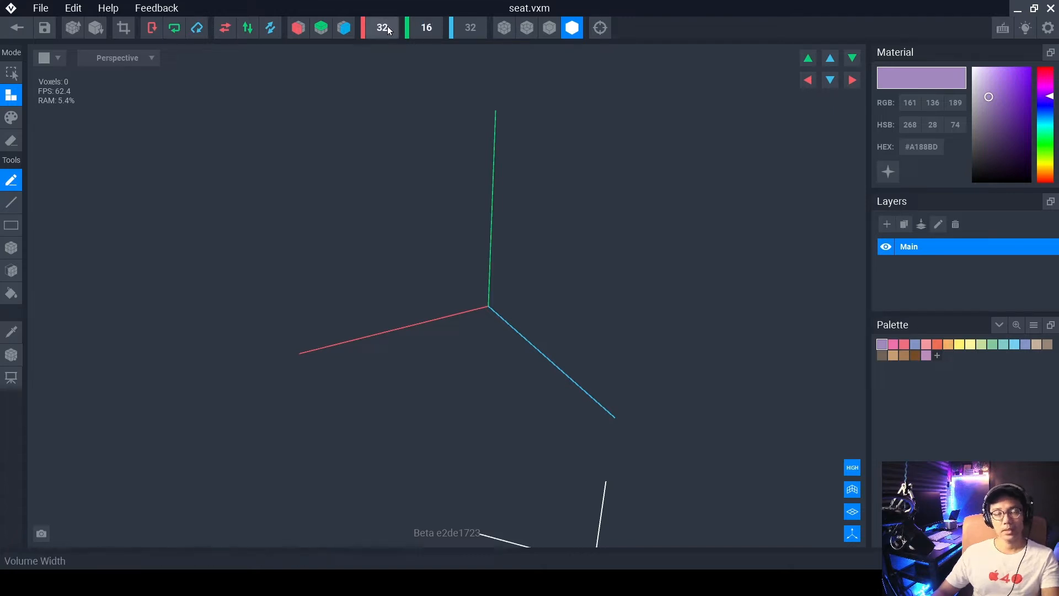
text(16)
click(473, 29)
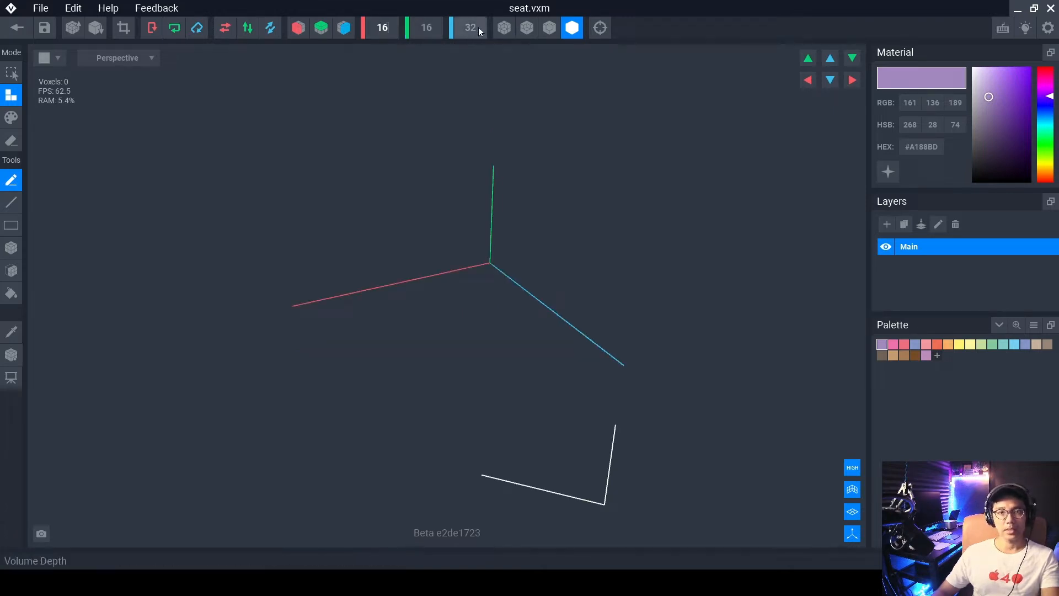
text(16)
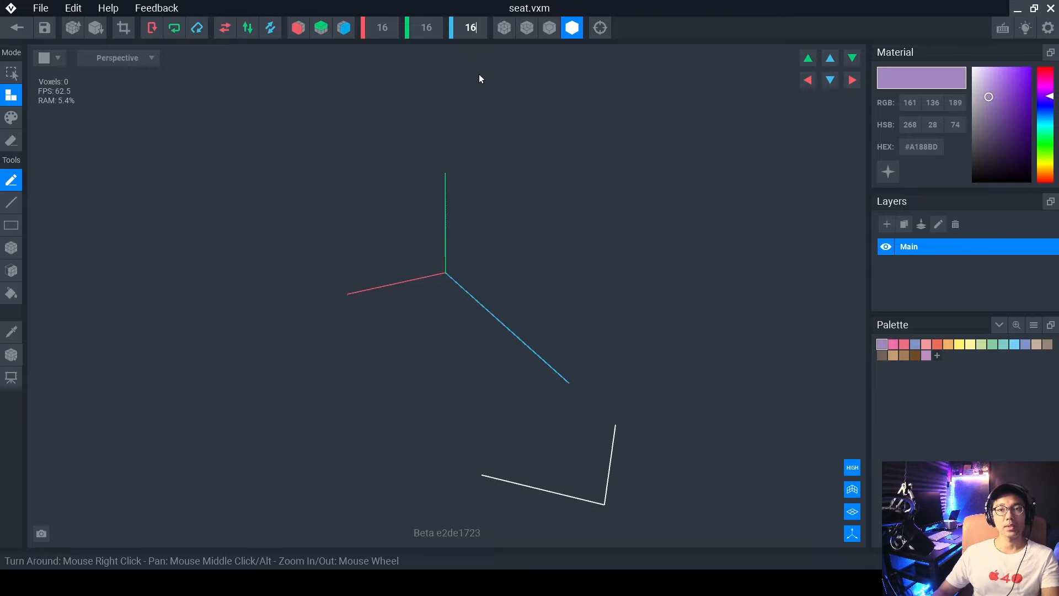
key(Return)
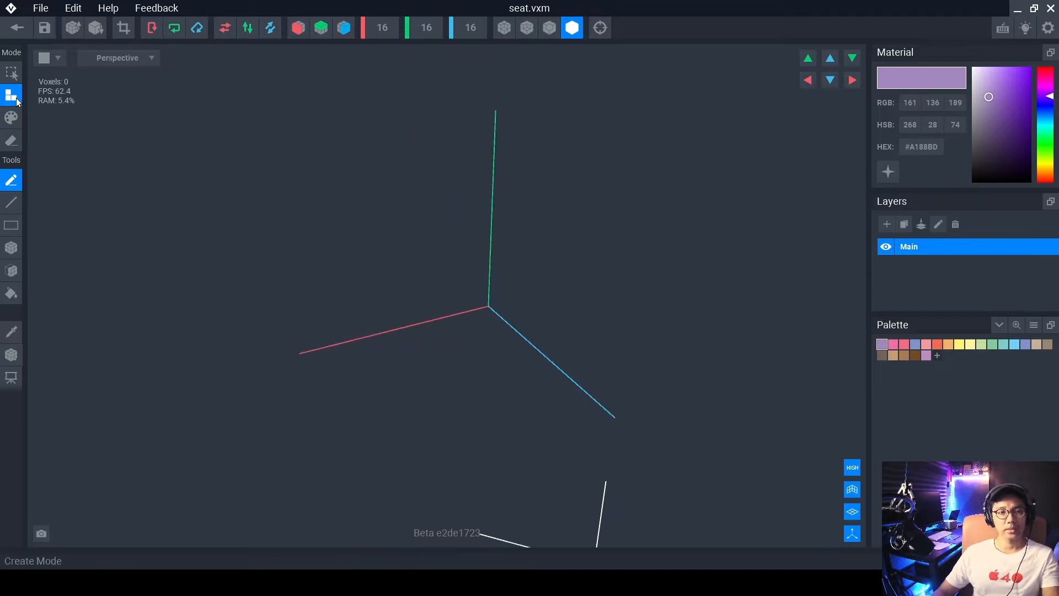
Fill the entire 16 × 16 × 16 volume with voxels using the Screen Rect tool in Create Mode.
click(12, 226)
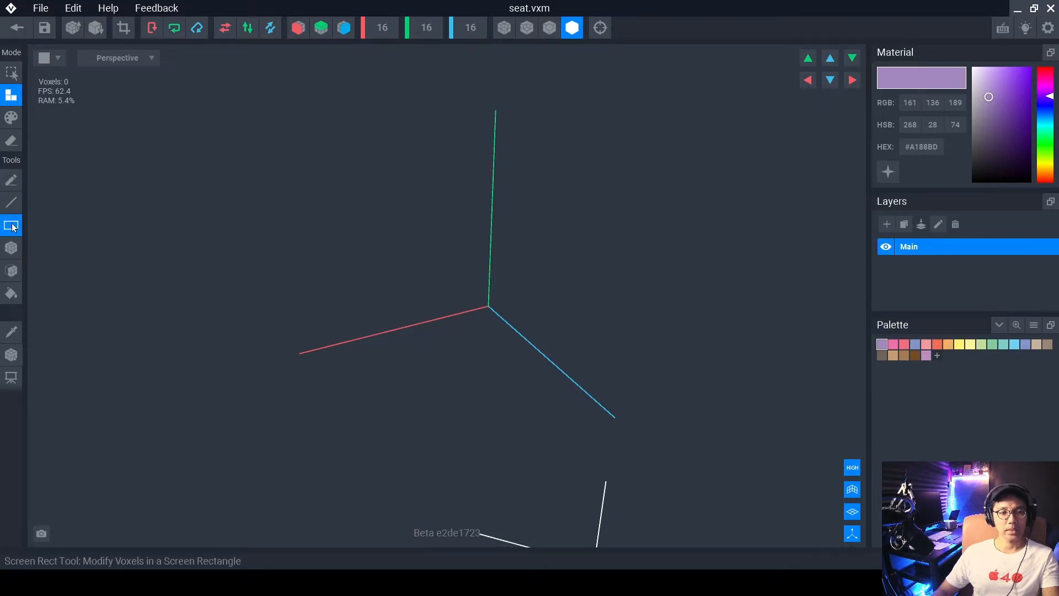
scroll(234, 133, down, 2)
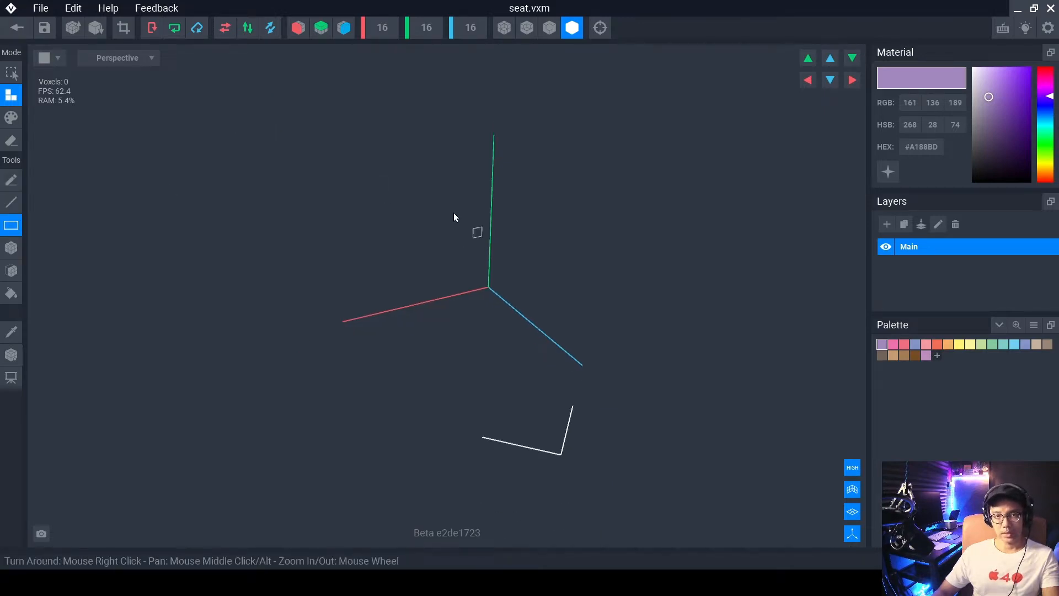
drag(231, 92, 705, 458)
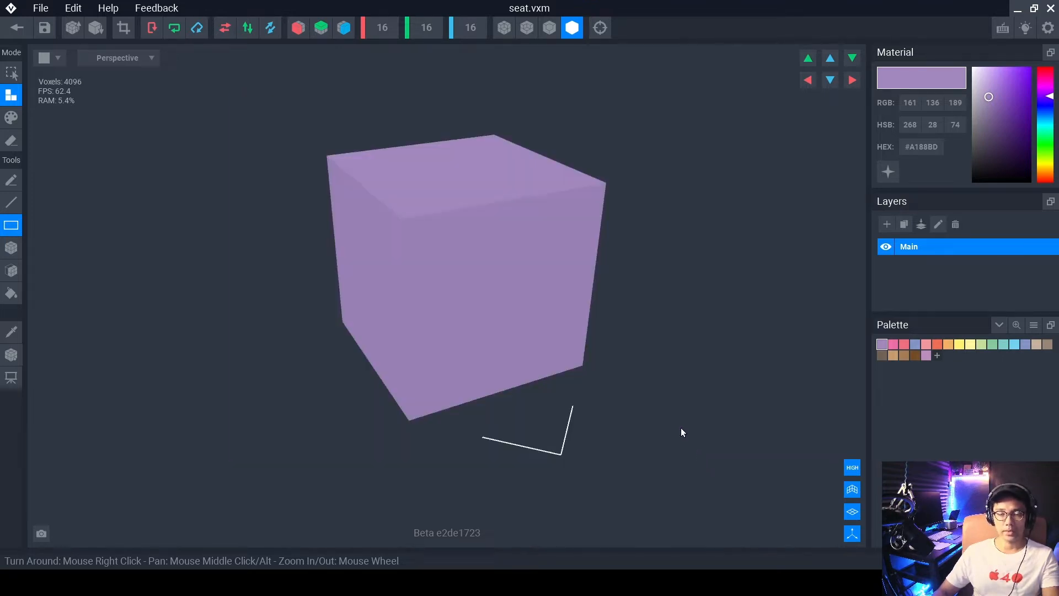
Add a near-white colour (#F7F3FC) to the palette and paint the whole cube with it using the Bucket tool.
scroll(518, 273, down, 4)
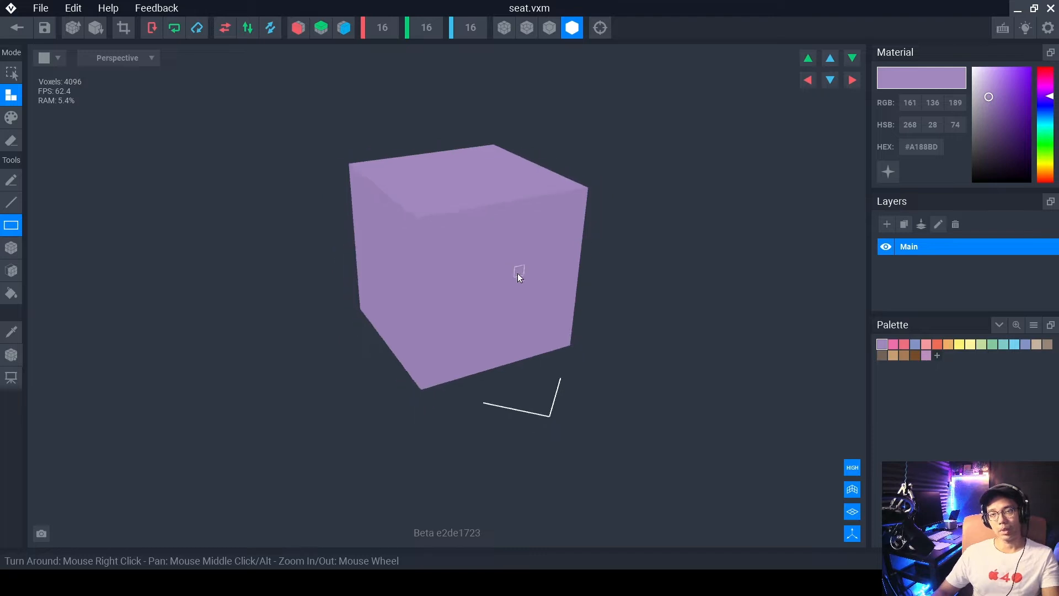
click(936, 356)
click(974, 70)
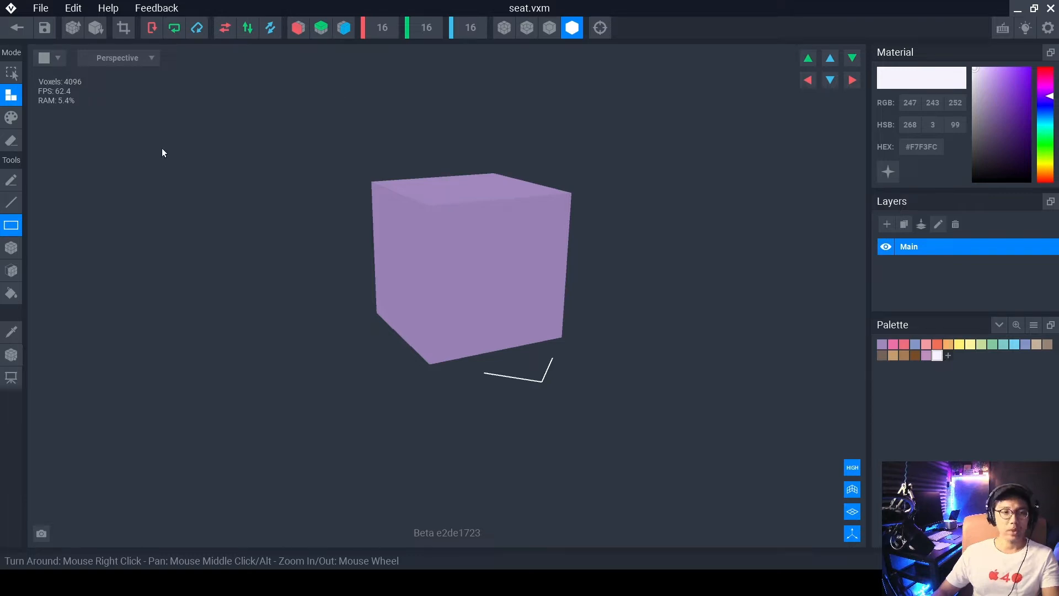
click(15, 121)
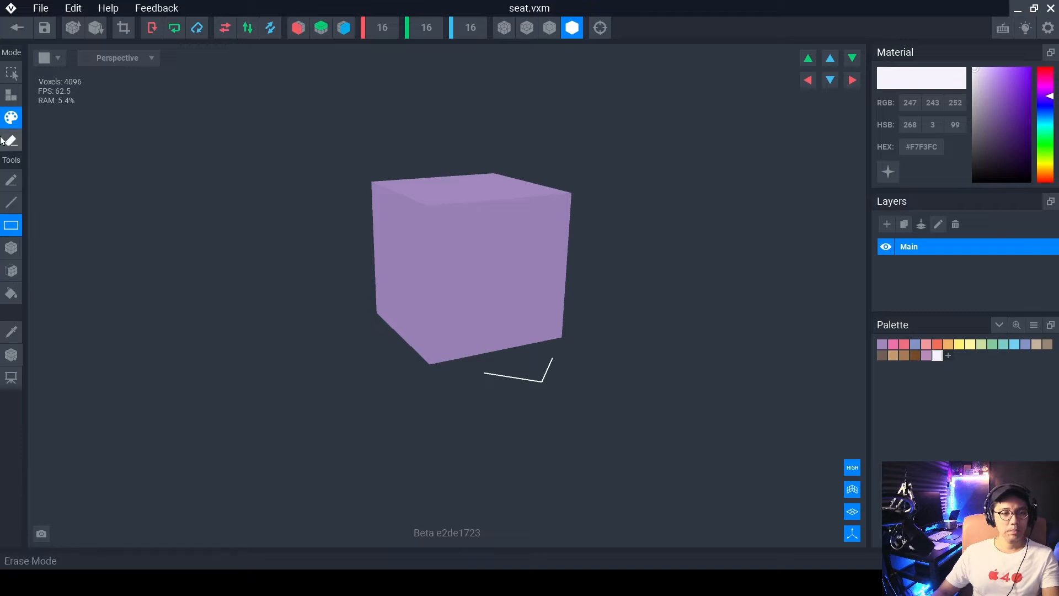
click(14, 297)
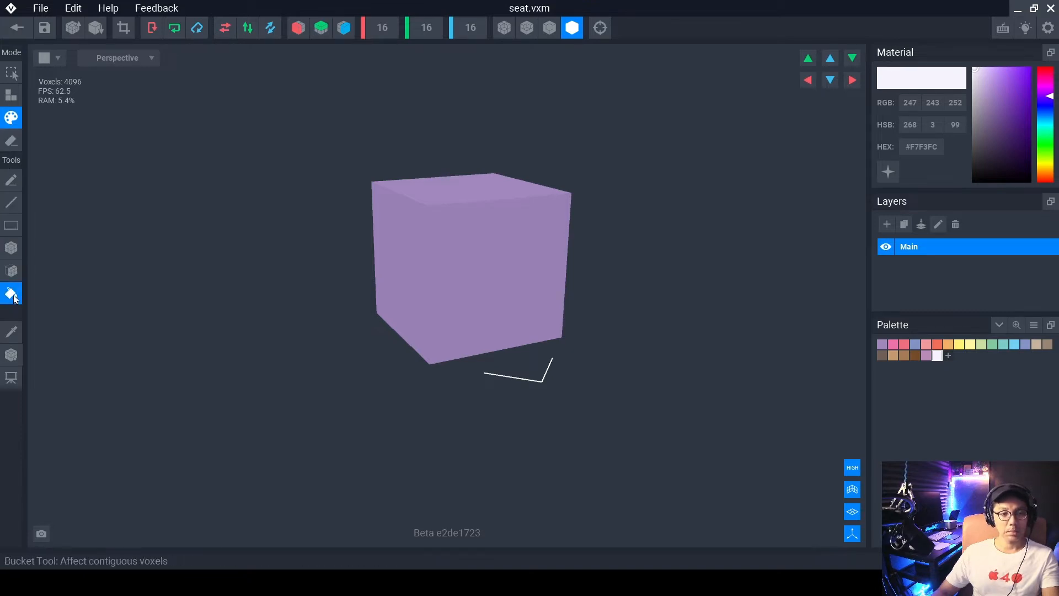
click(440, 190)
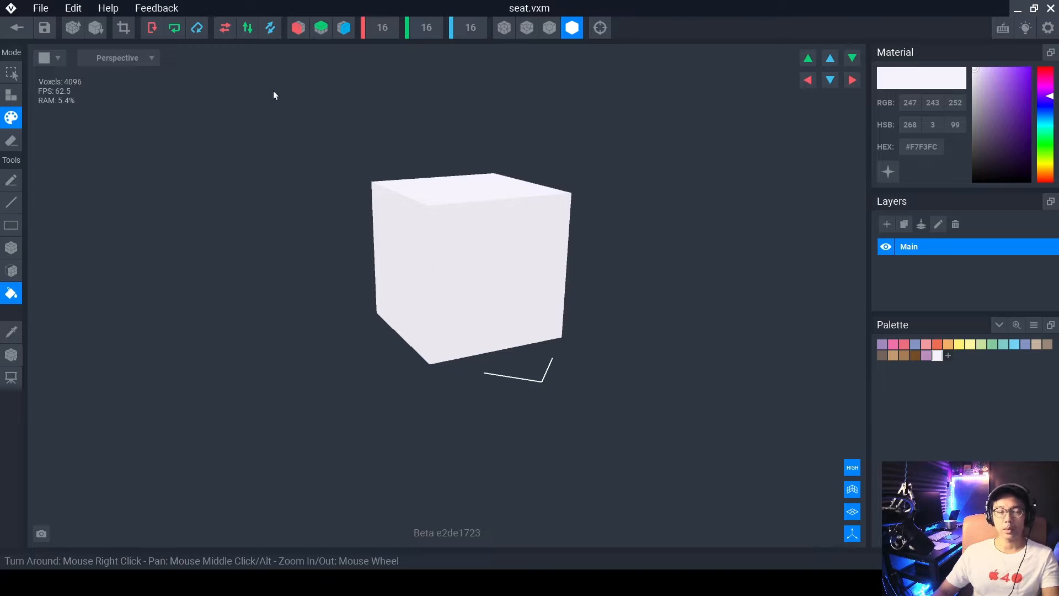
Save the seat model and attach it from the library to the seat node in the skeleton.
click(21, 30)
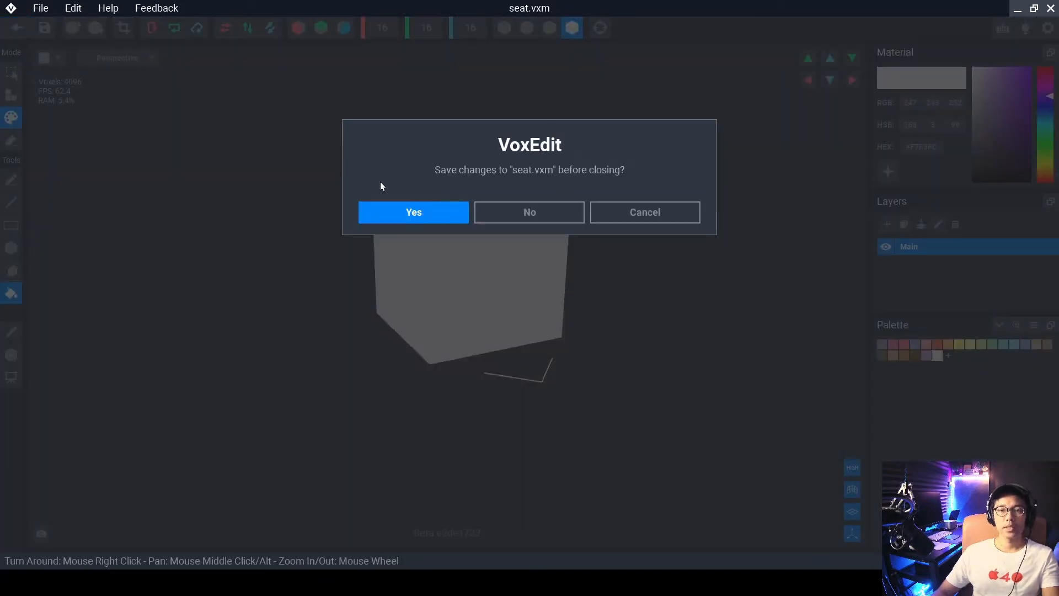
click(415, 212)
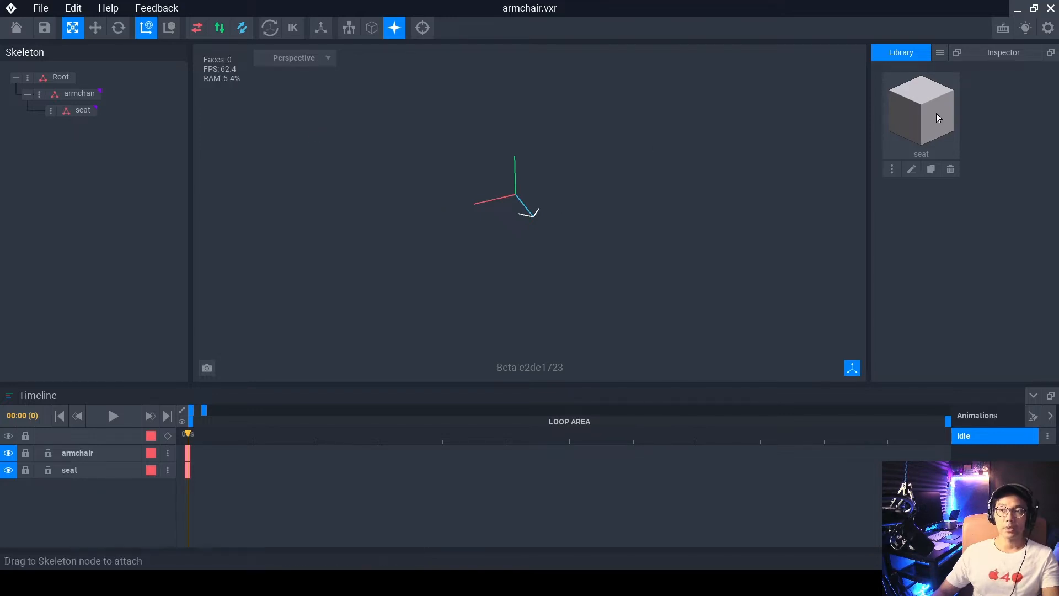
drag(937, 117, 80, 113)
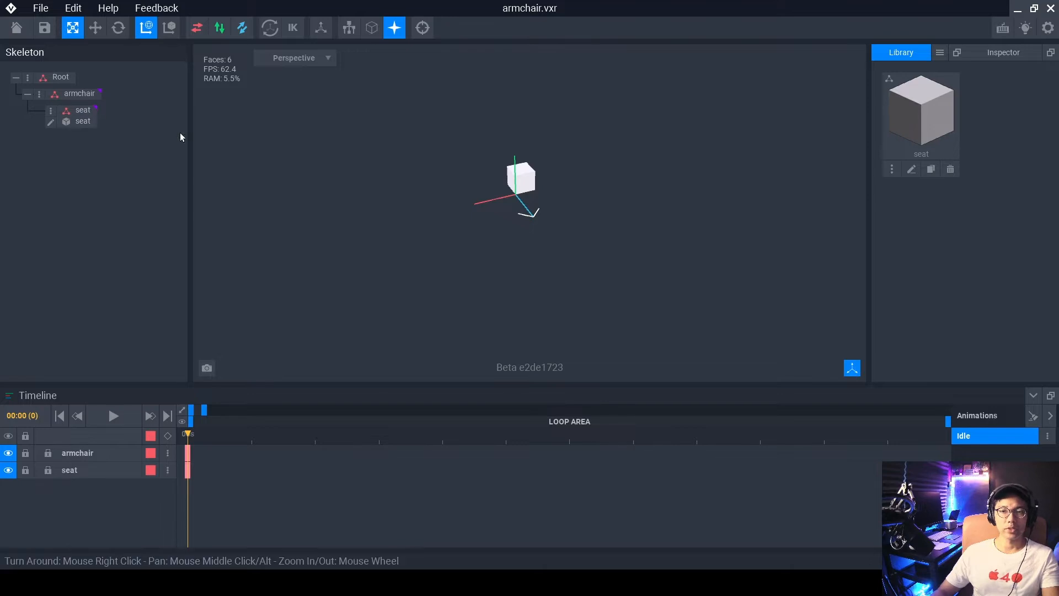
Reopen the seat node's model for editing and move its pivot to the centre of the cube's base.
scroll(532, 188, up, 5)
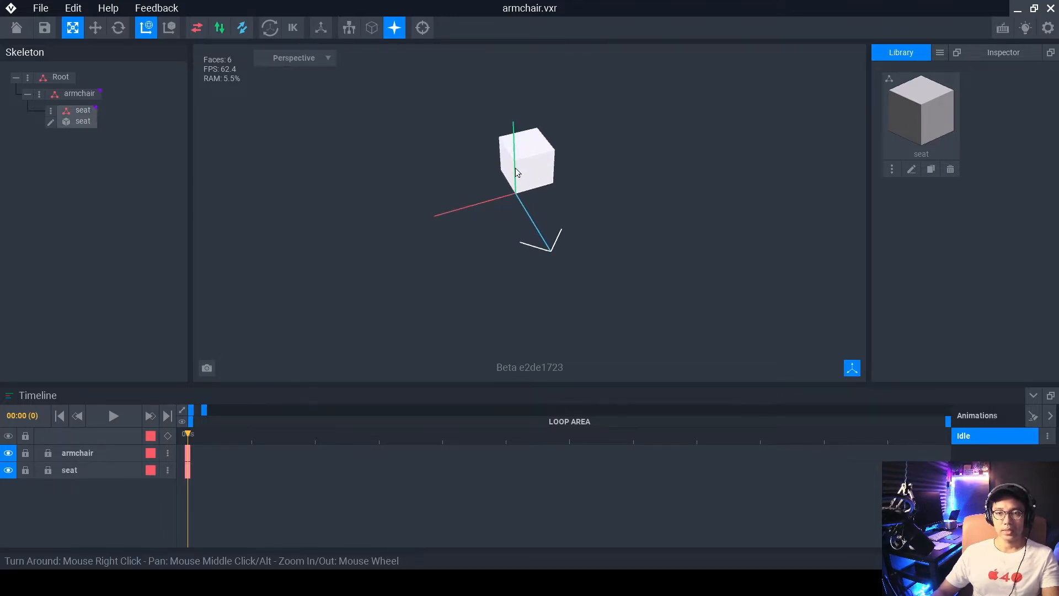
scroll(535, 173, up, 4)
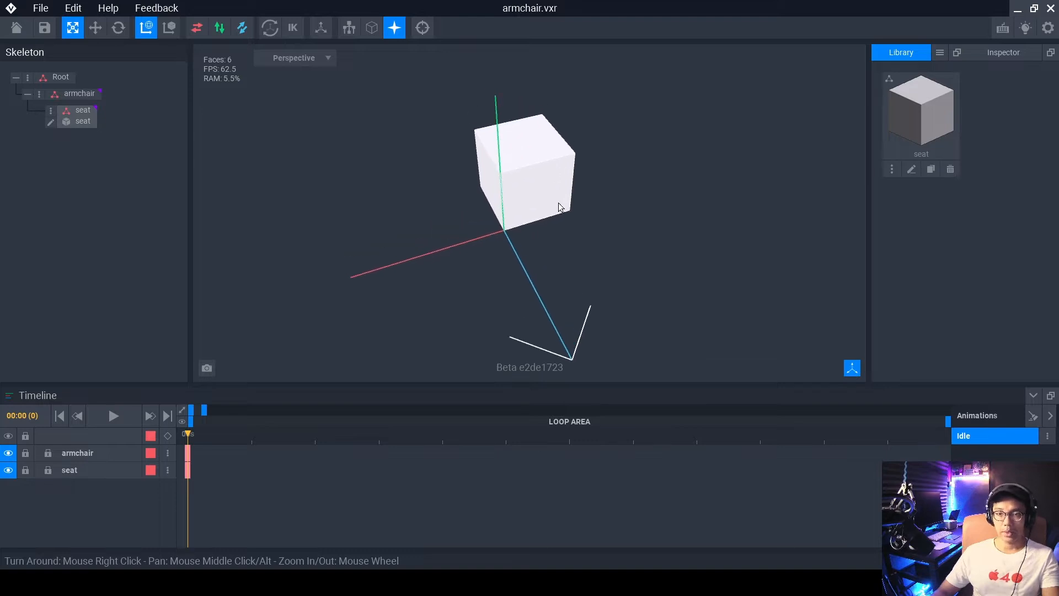
click(557, 169)
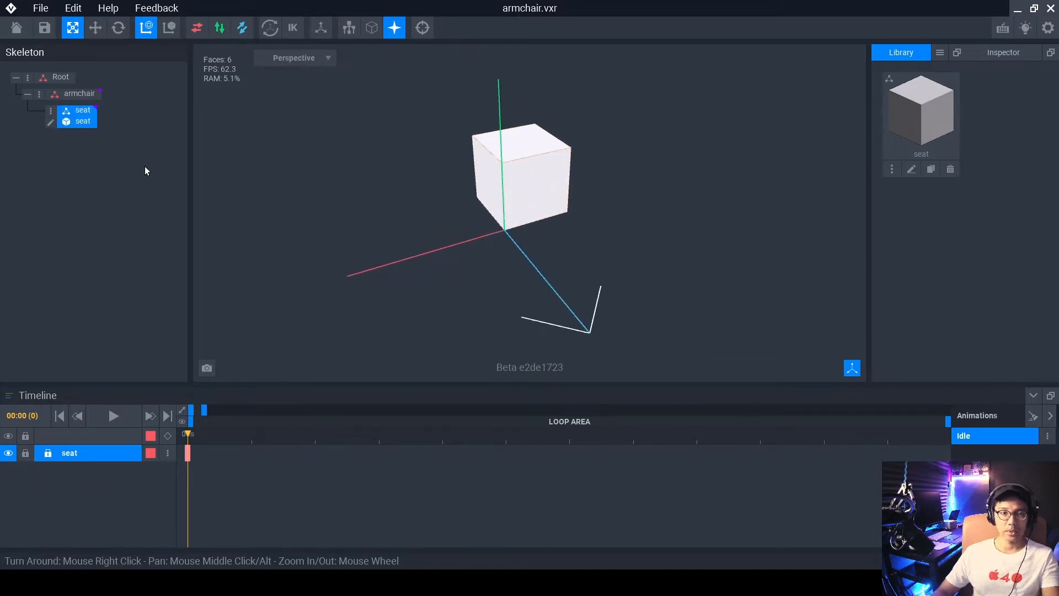
click(52, 123)
scroll(408, 276, down, 3)
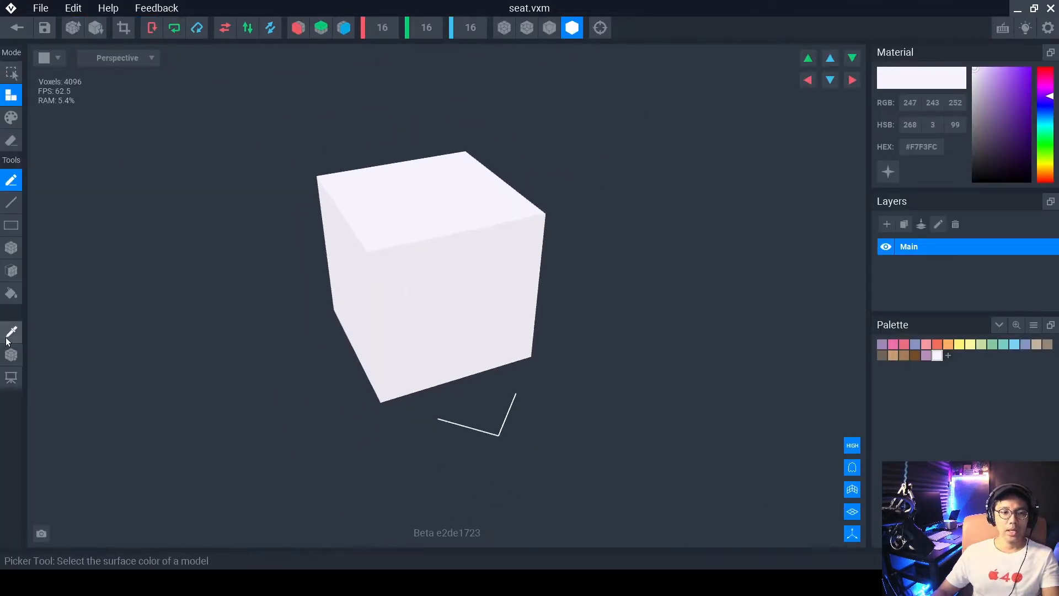
click(11, 356)
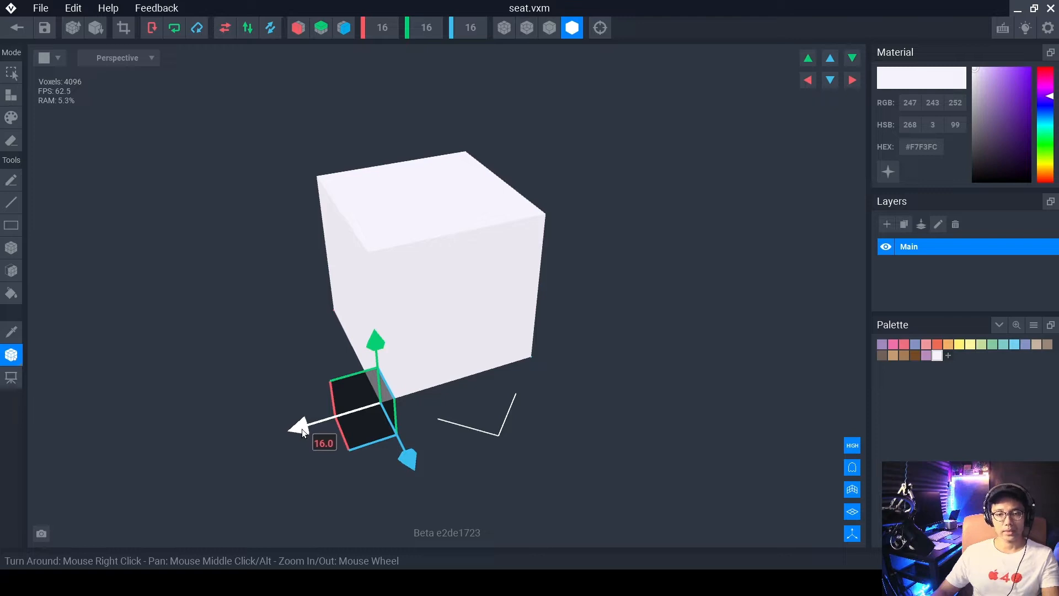
drag(303, 428, 395, 415)
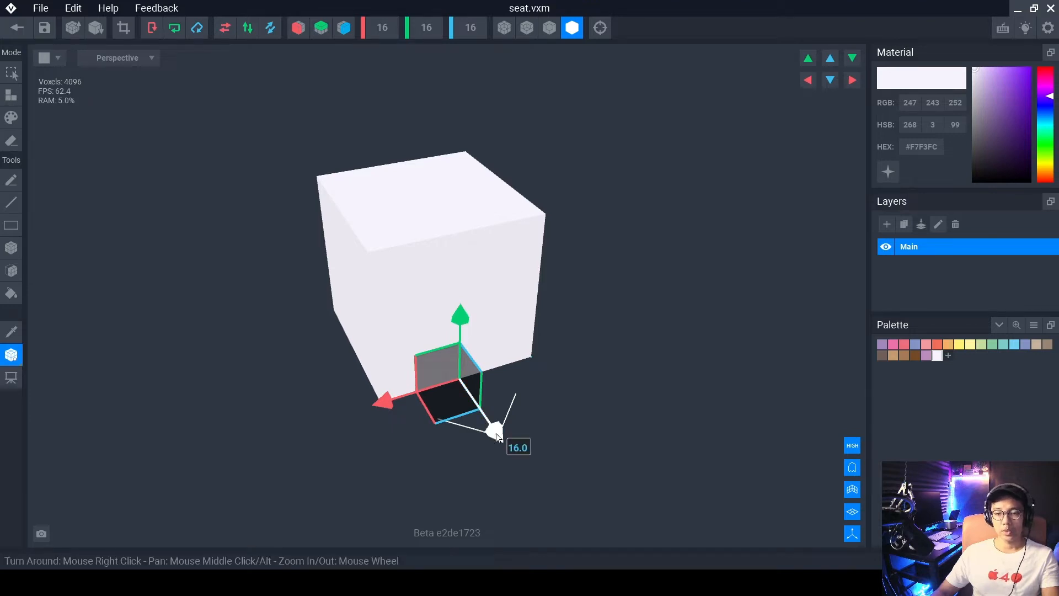
drag(495, 431, 463, 381)
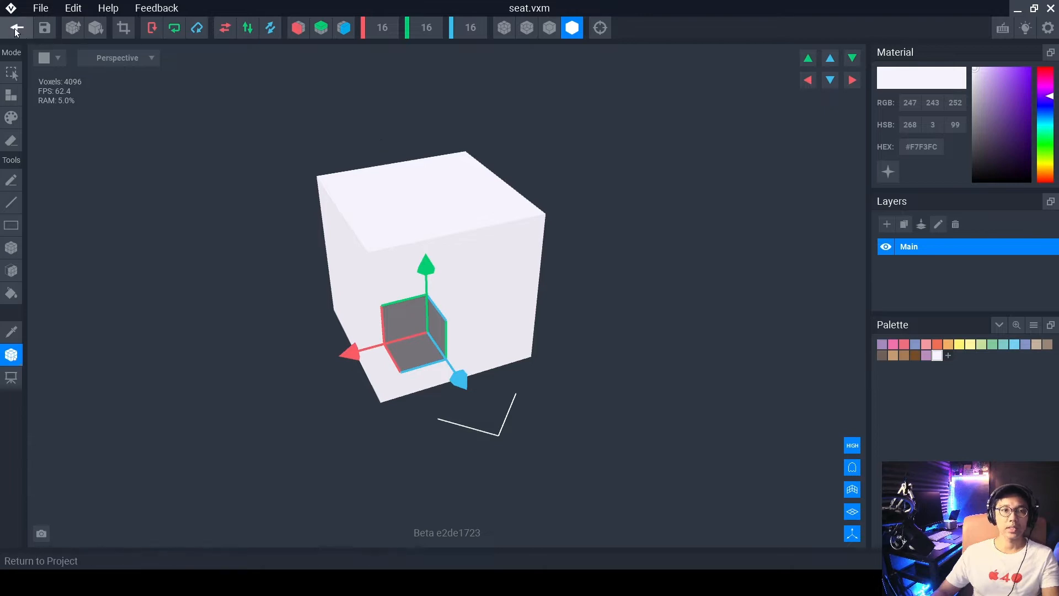
right_drag(407, 298, 385, 238)
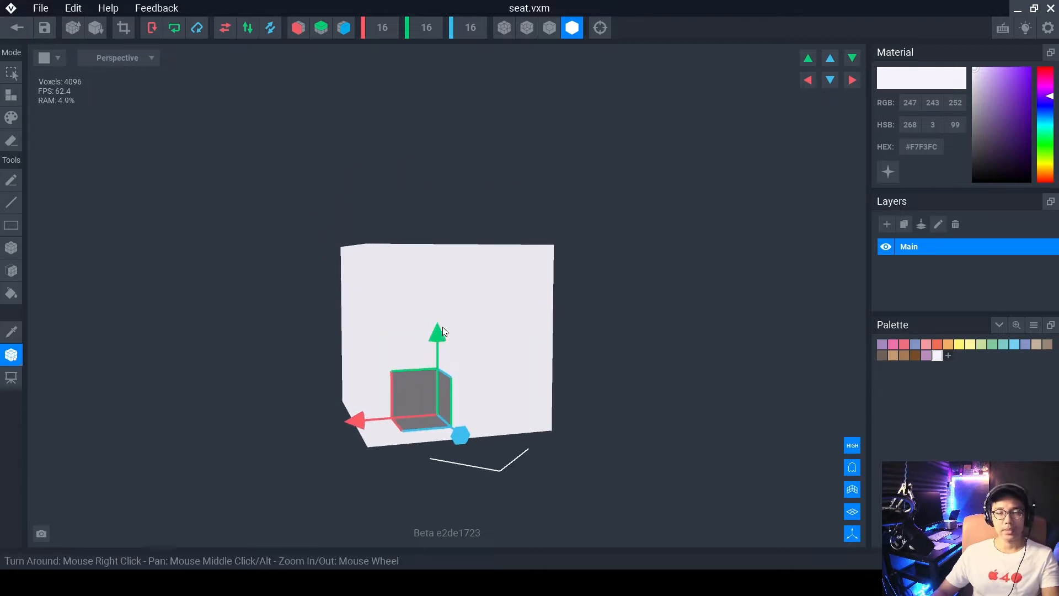
Save the seat model's changes and return to the armchair project.
click(17, 28)
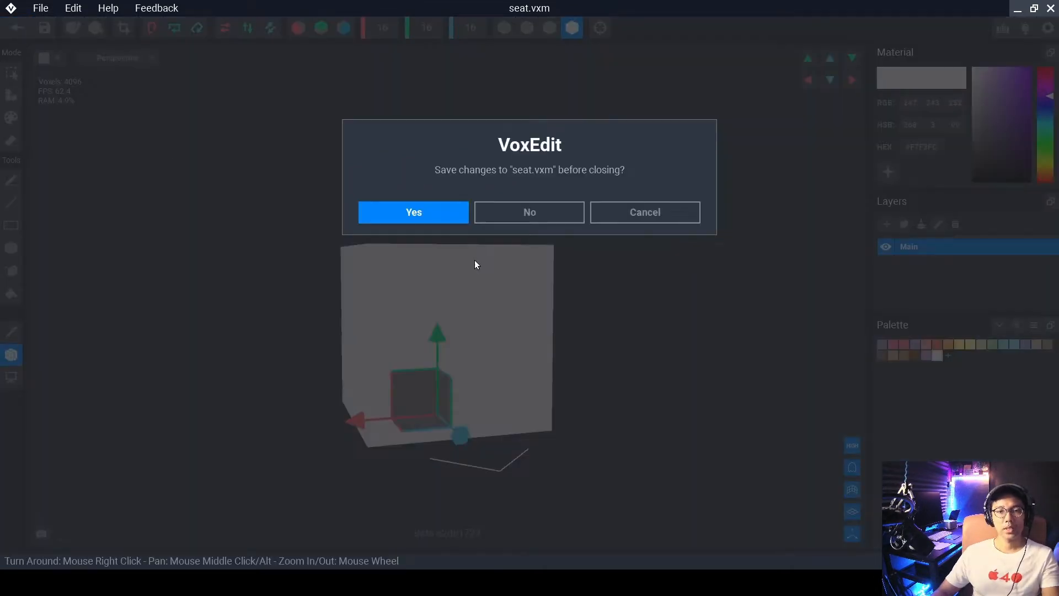
click(421, 218)
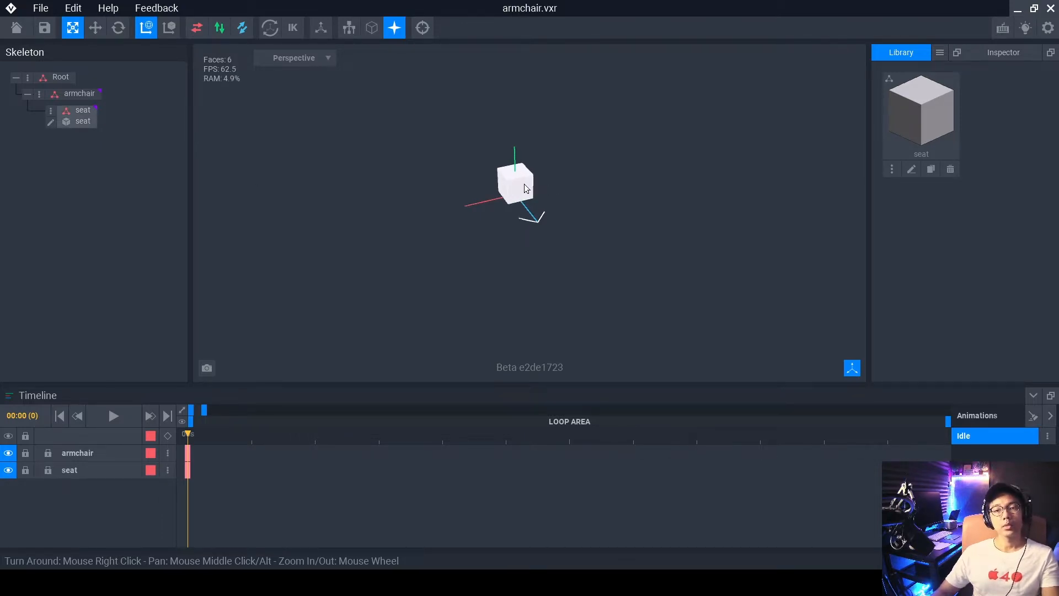
mouse_move(524, 183)
right_down()
mouse_move(532, 182)
mouse_move(512, 194)
right_up()
scroll(525, 184, up, 3)
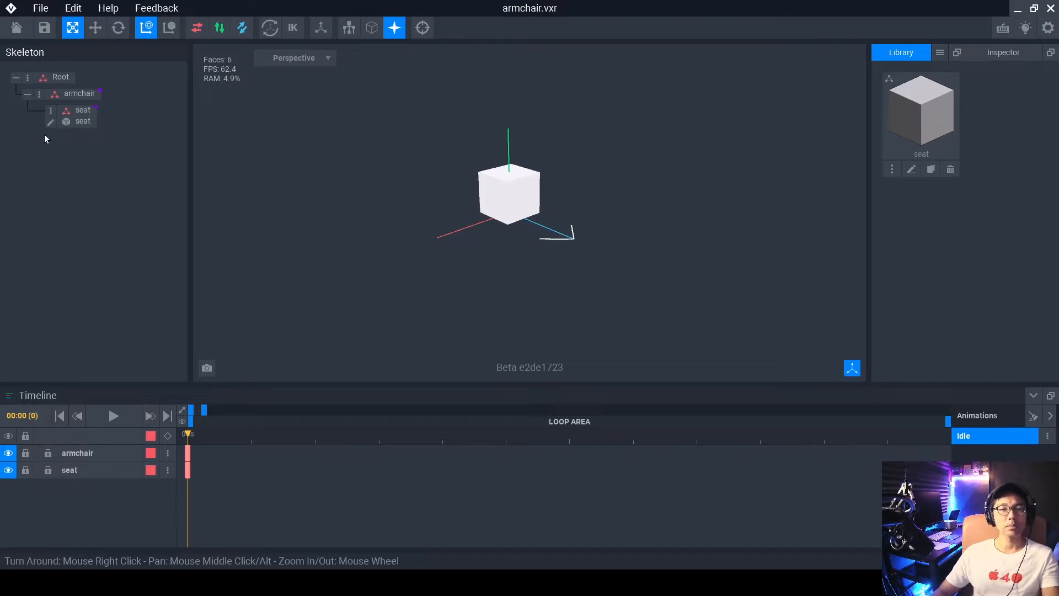
Fold the armchair node and import a human character hierarchy from VoxEdit's human folder under the Root node.
click(28, 93)
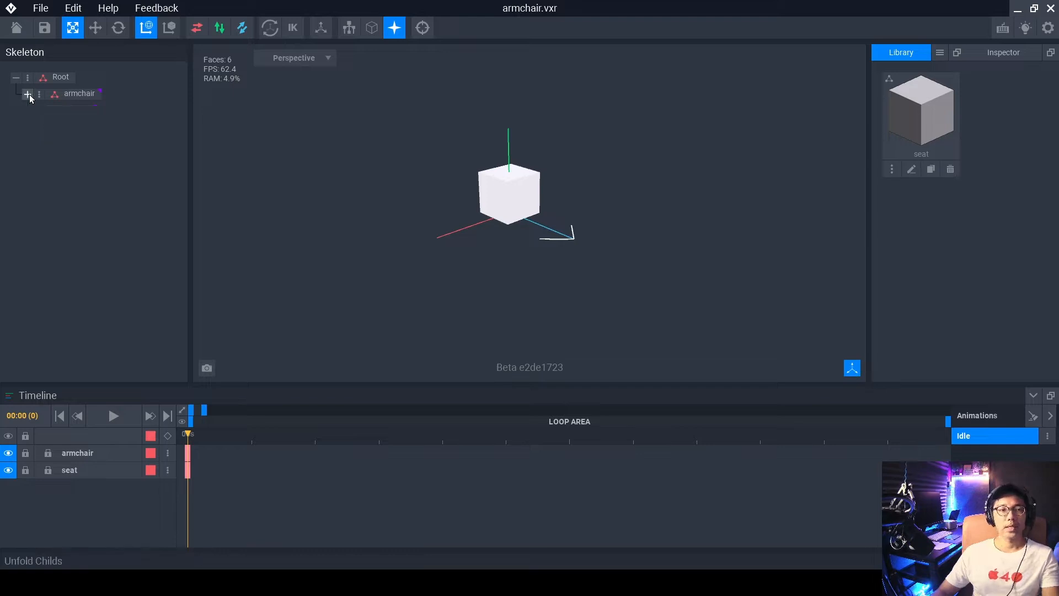
click(28, 77)
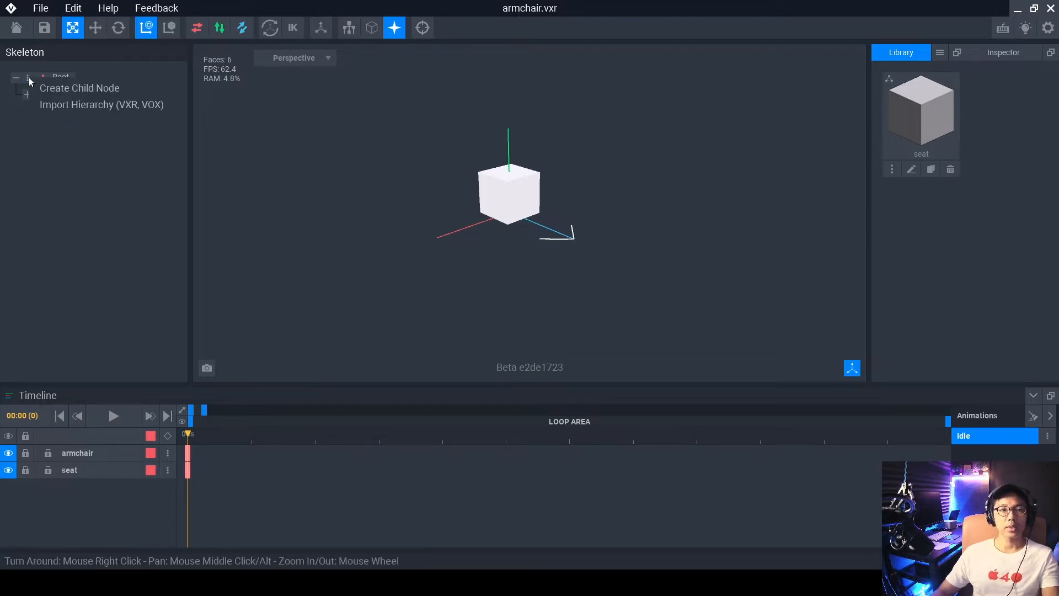
click(29, 75)
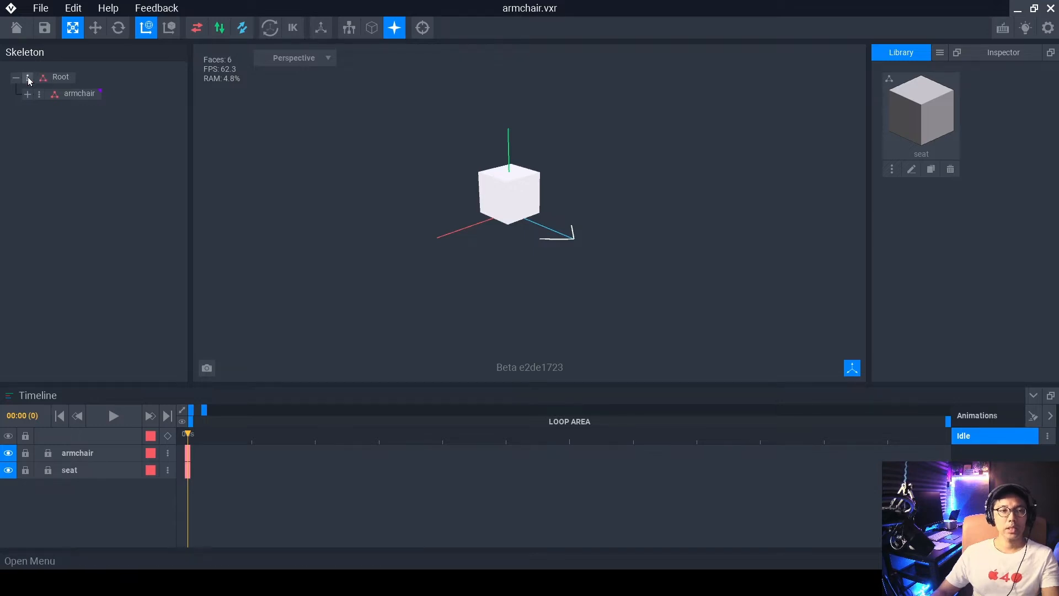
click(28, 78)
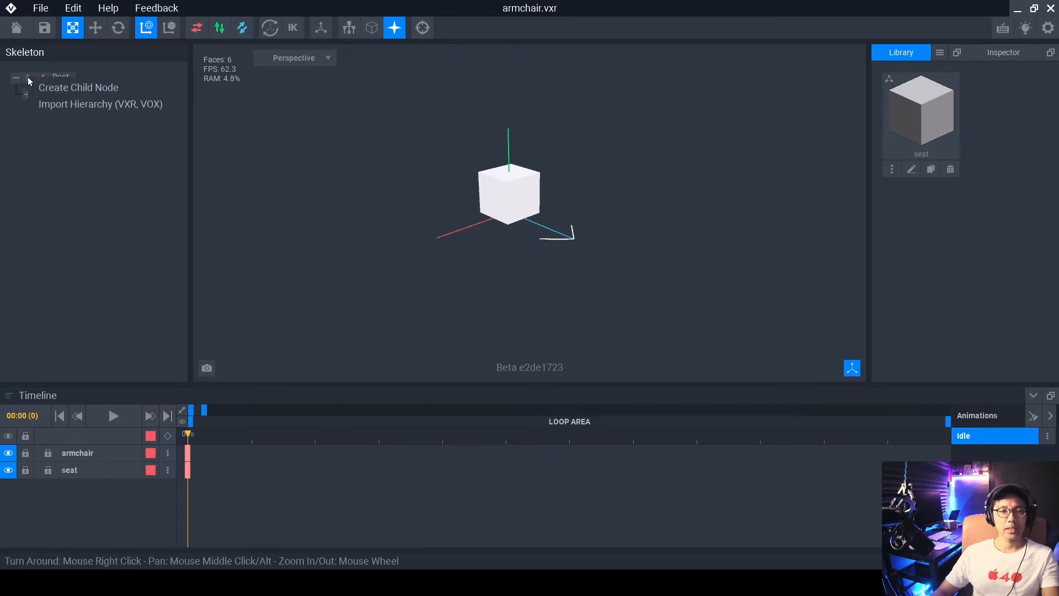
click(55, 104)
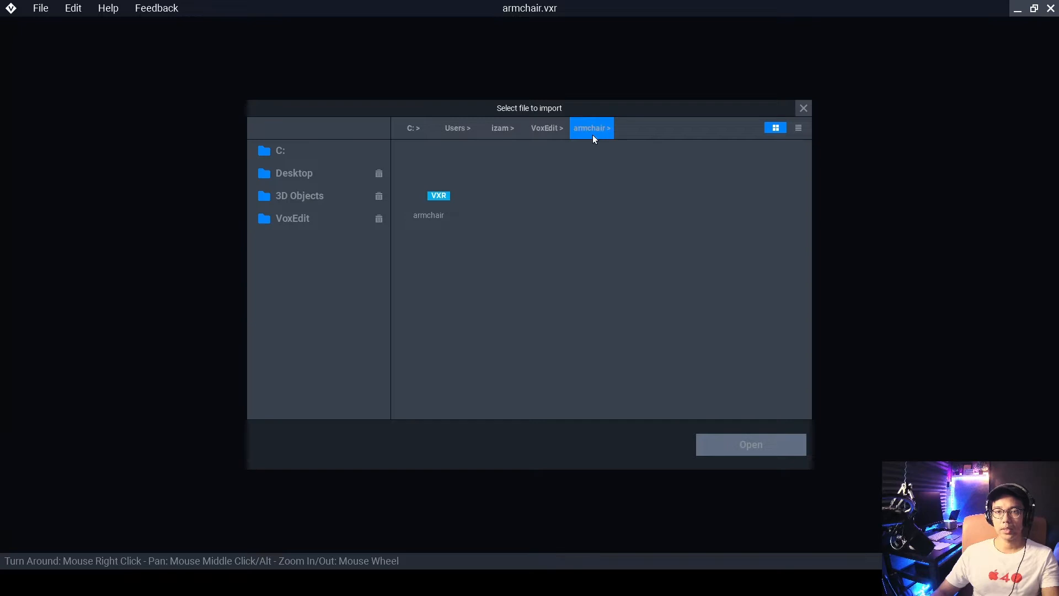
click(558, 131)
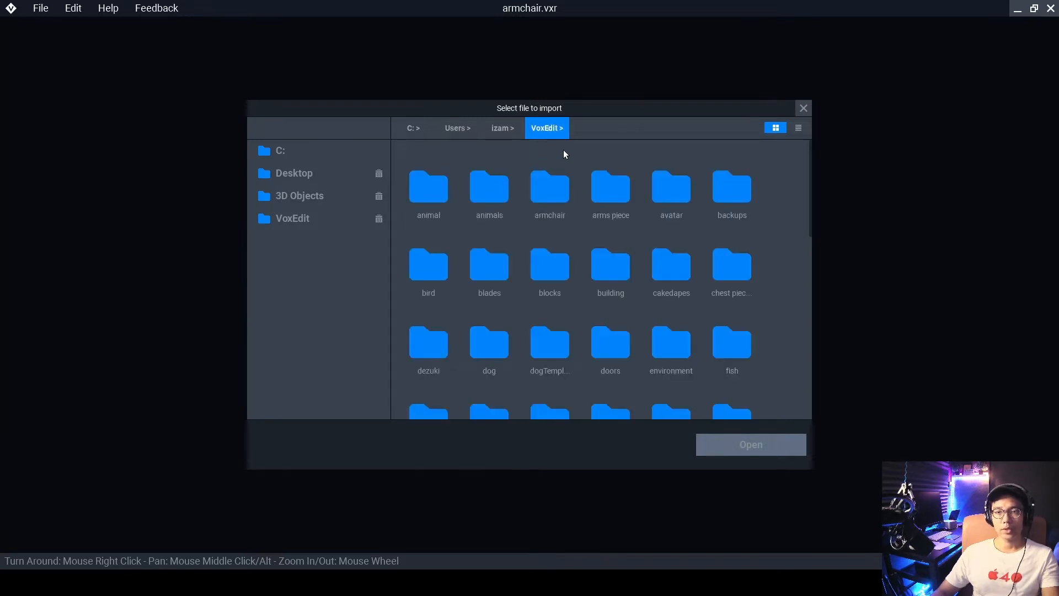
scroll(590, 340, down, 2)
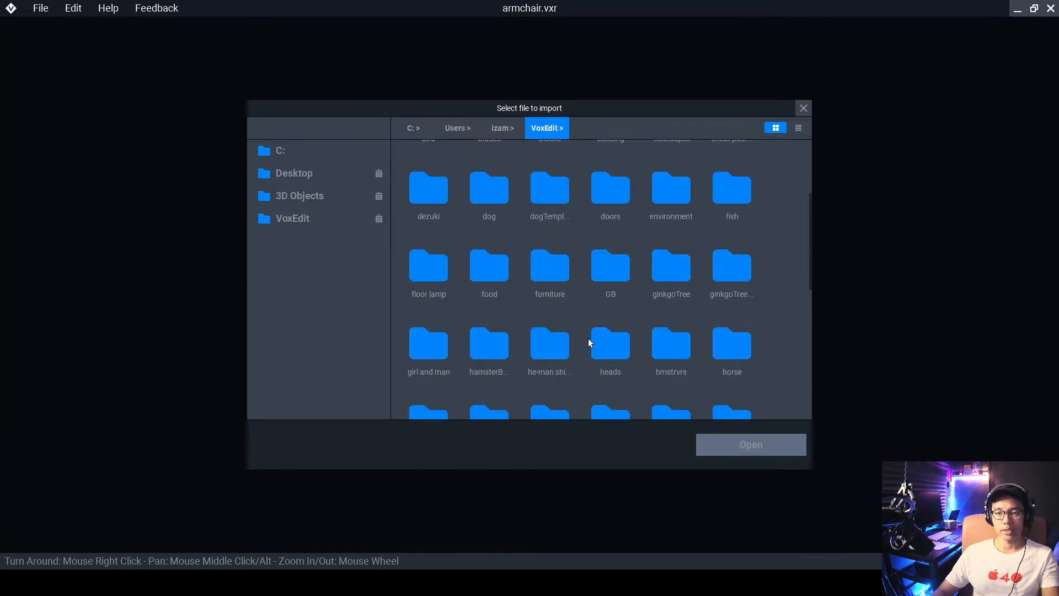
scroll(589, 334, down, 2)
scroll(589, 339, down, 2)
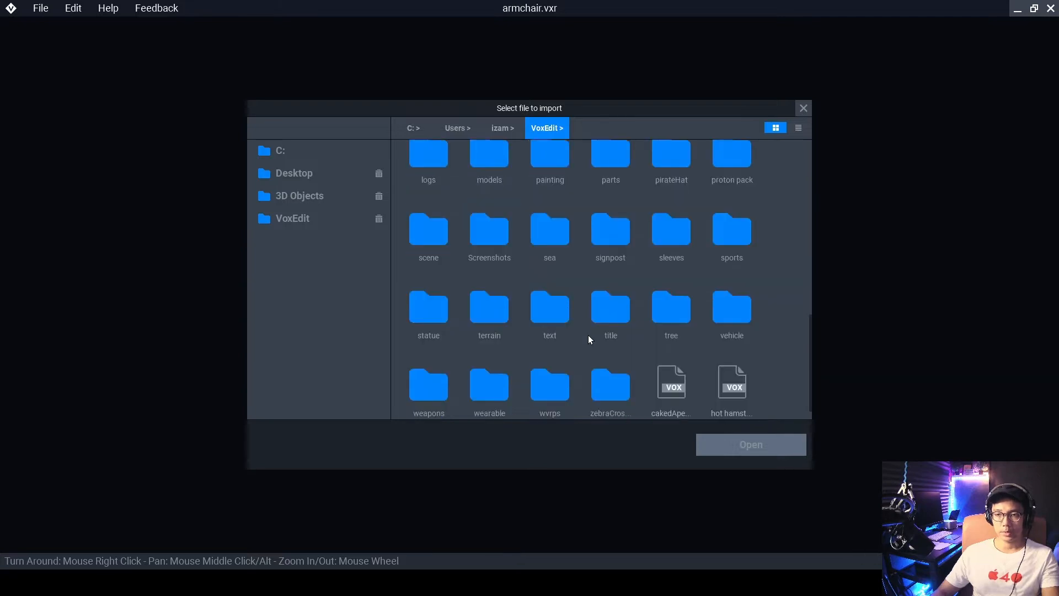
scroll(588, 335, up, 2)
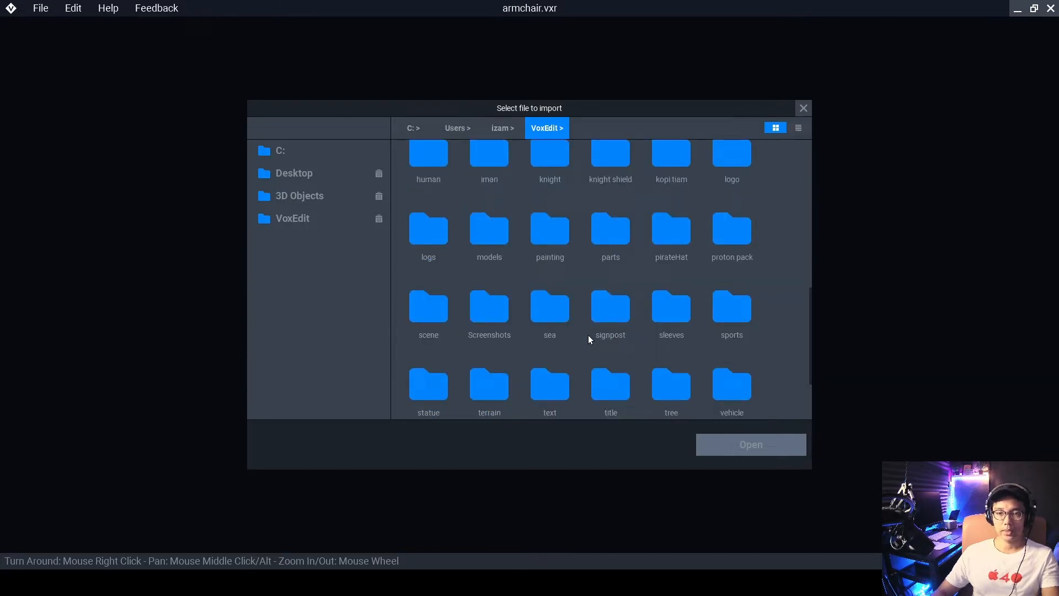
double_click(434, 148)
click(435, 185)
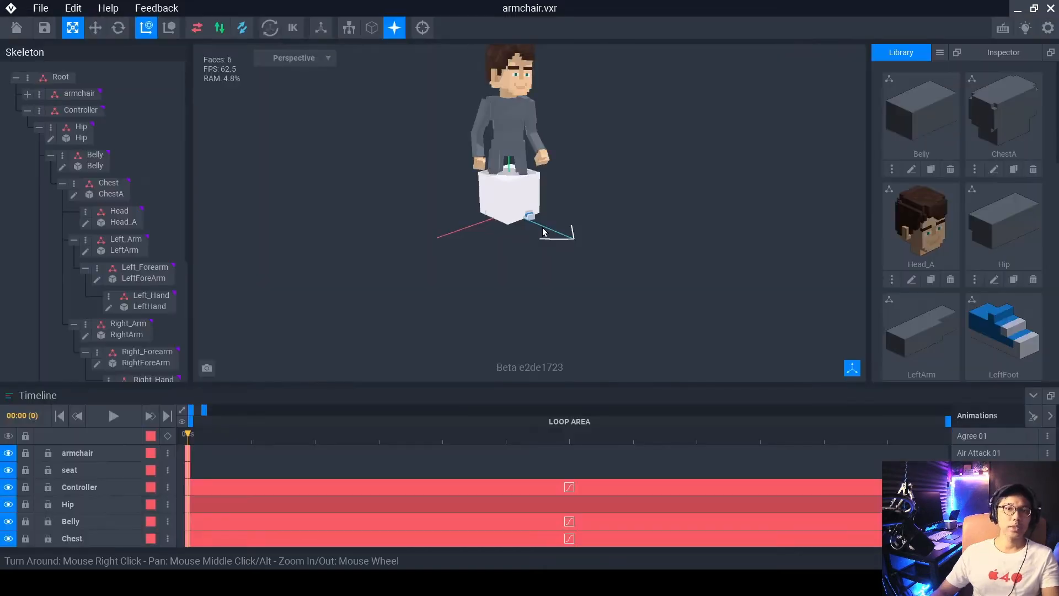
Examine the imported character's size and position relative to the seat cube from several angles.
scroll(555, 236, down, 3)
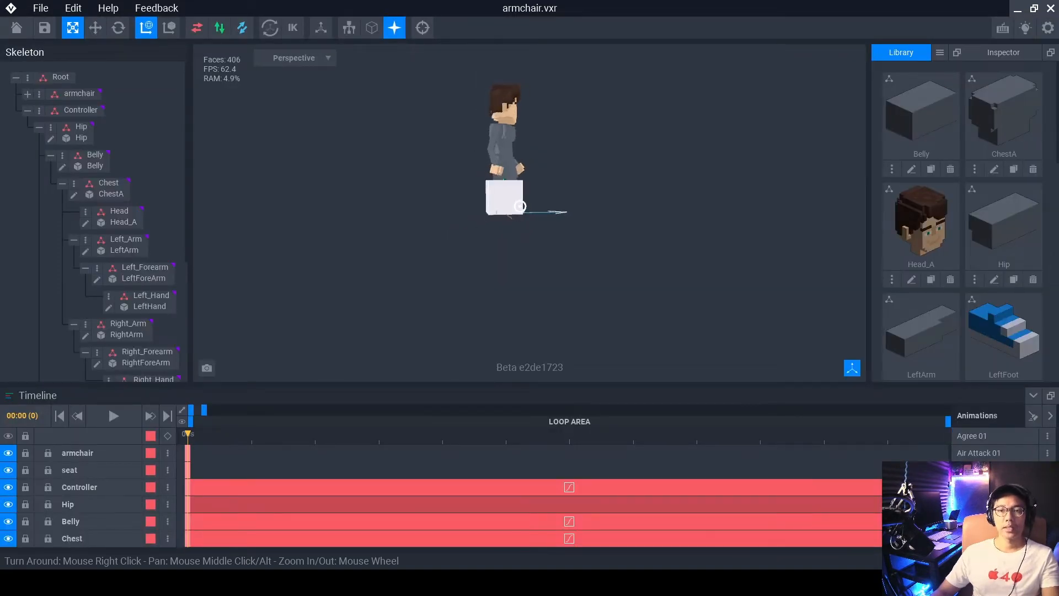
scroll(528, 193, up, 3)
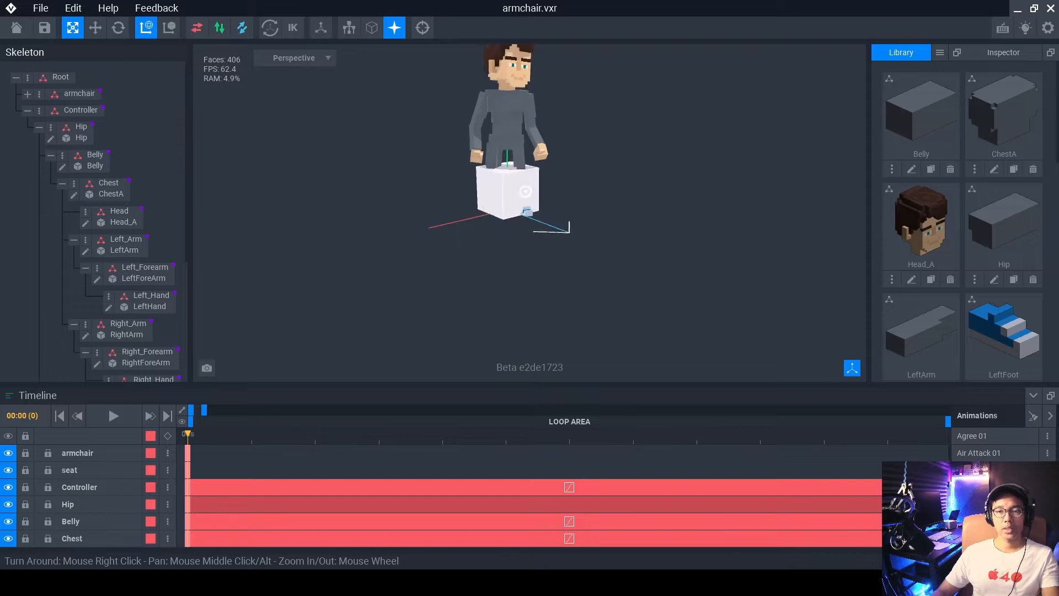
middle_drag(528, 189, 528, 238)
right_drag(529, 237, 518, 242)
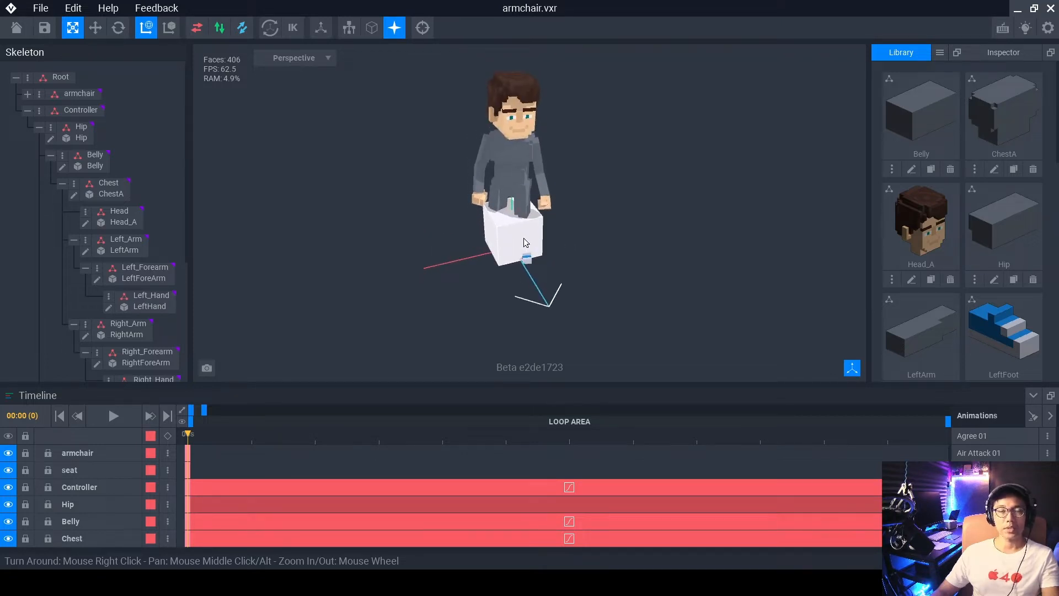
right_drag(529, 242, 549, 256)
scroll(502, 225, up, 2)
scroll(502, 226, up, 1)
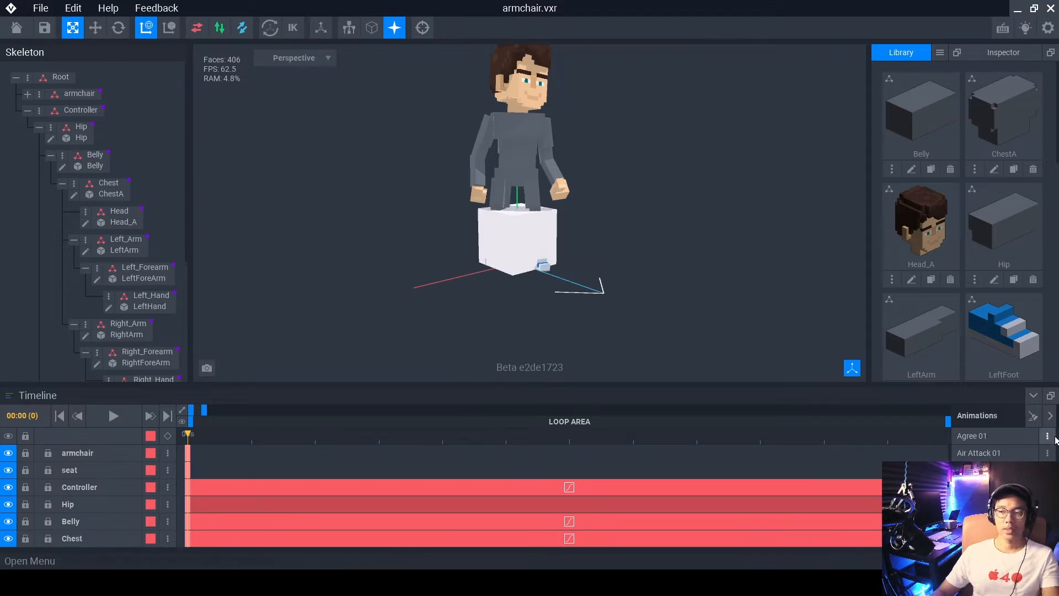
Switch the project's animation to Sit Chair Idle 01 to pose the character on the seat.
scroll(1042, 457, down, 3)
scroll(992, 469, down, 6)
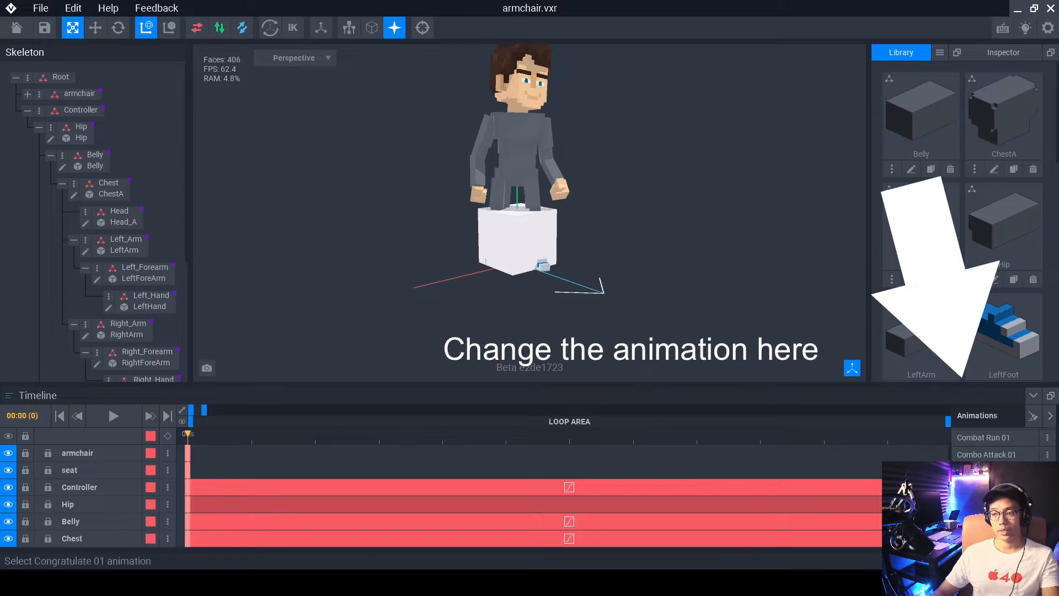
scroll(998, 447, down, 3)
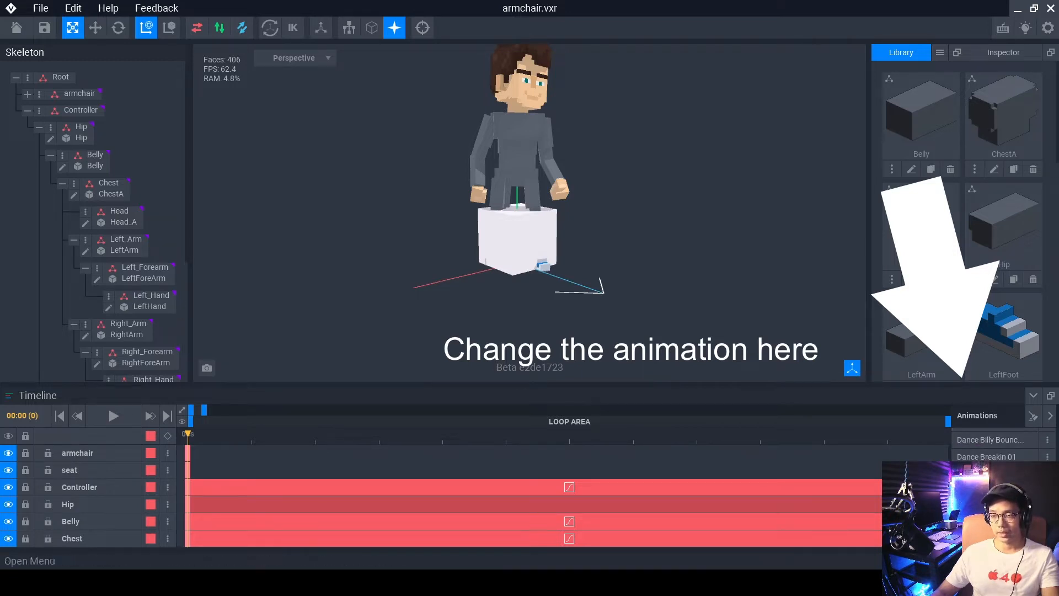
scroll(993, 447, down, 4)
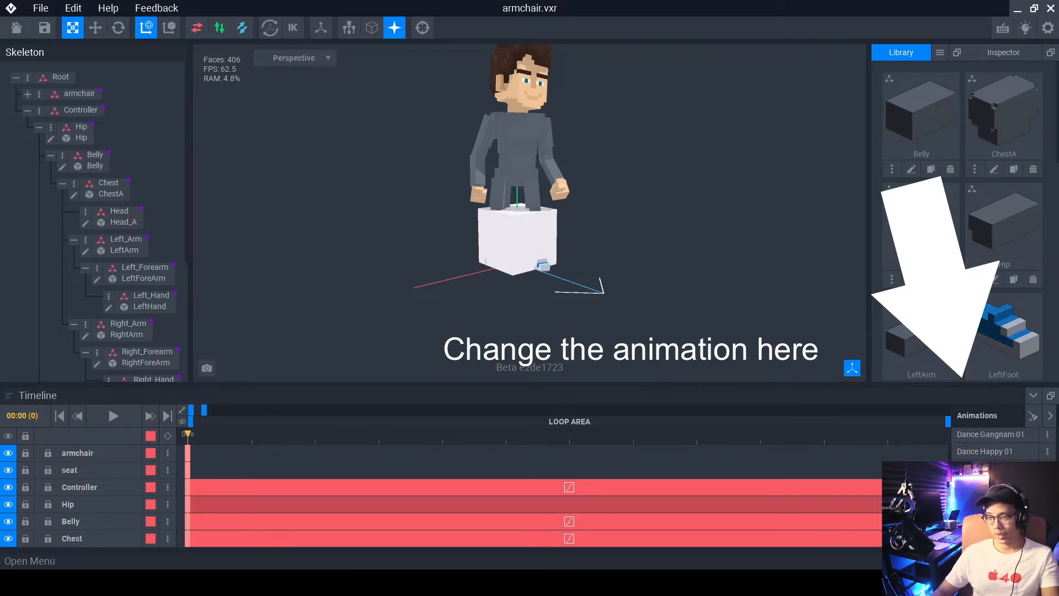
scroll(993, 441, down, 6)
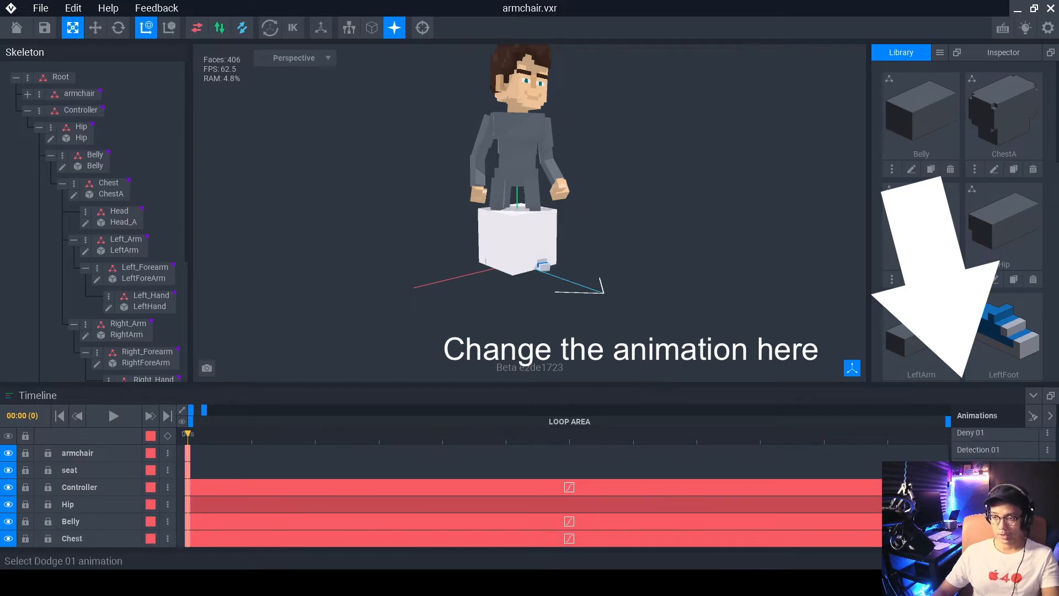
scroll(993, 441, down, 5)
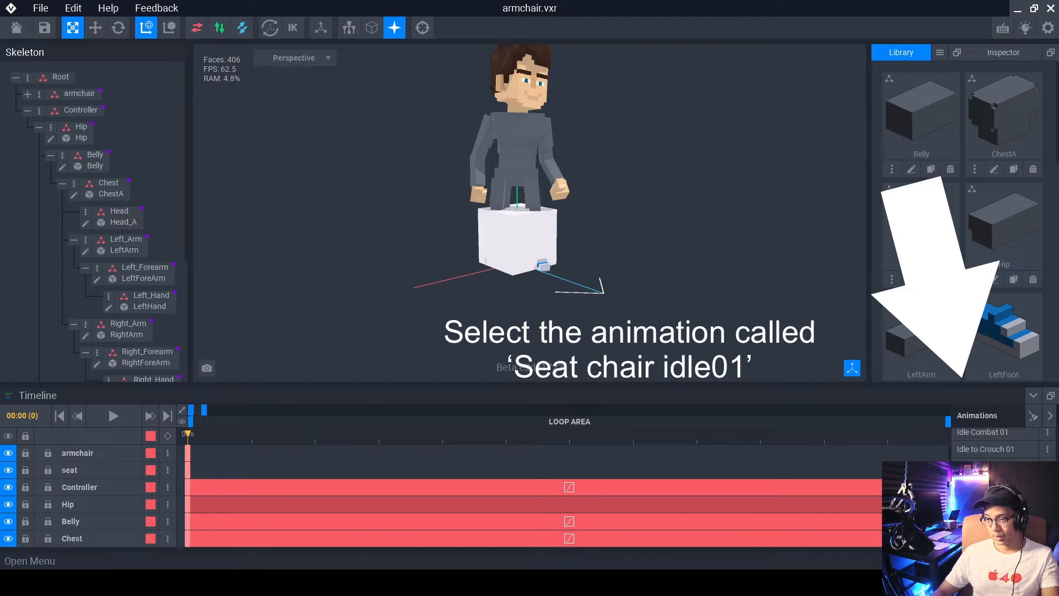
scroll(993, 441, down, 5)
scroll(992, 441, down, 5)
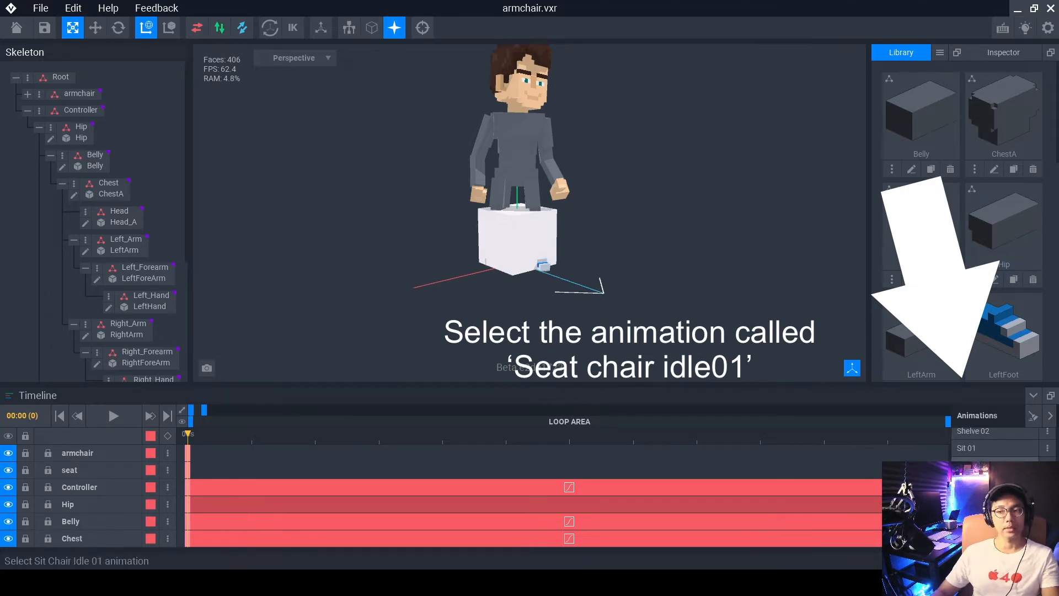
click(995, 465)
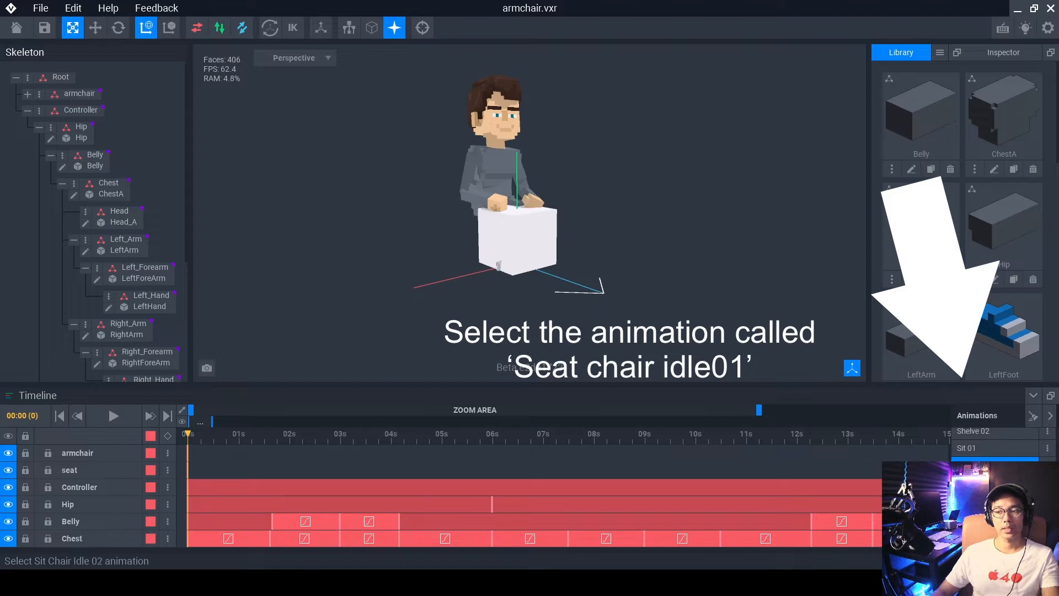
Select the Sit Chair Idle 01 animation and place the timeline playhead at 0 seconds.
click(995, 482)
click(995, 464)
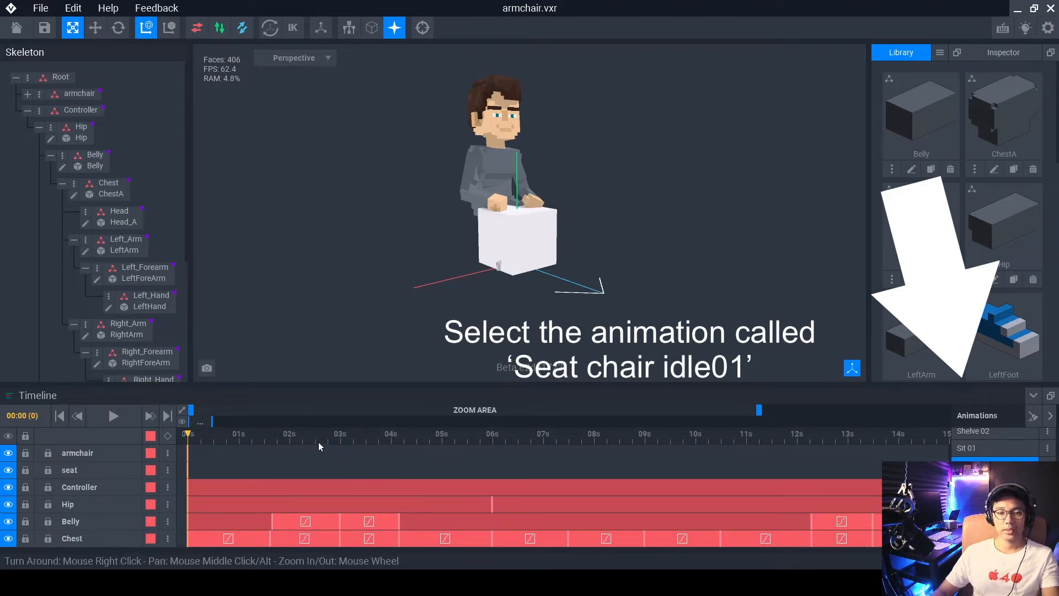
drag(315, 440, 187, 436)
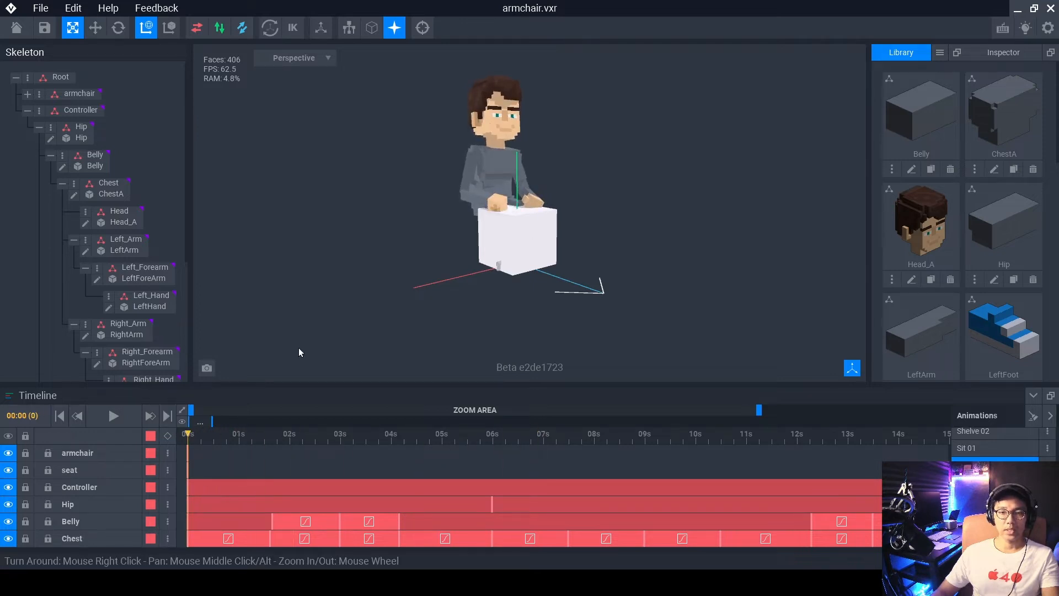
Examine how the seated character's hips and legs line up with the seat cube from behind and from the side.
right_drag(508, 229, 508, 230)
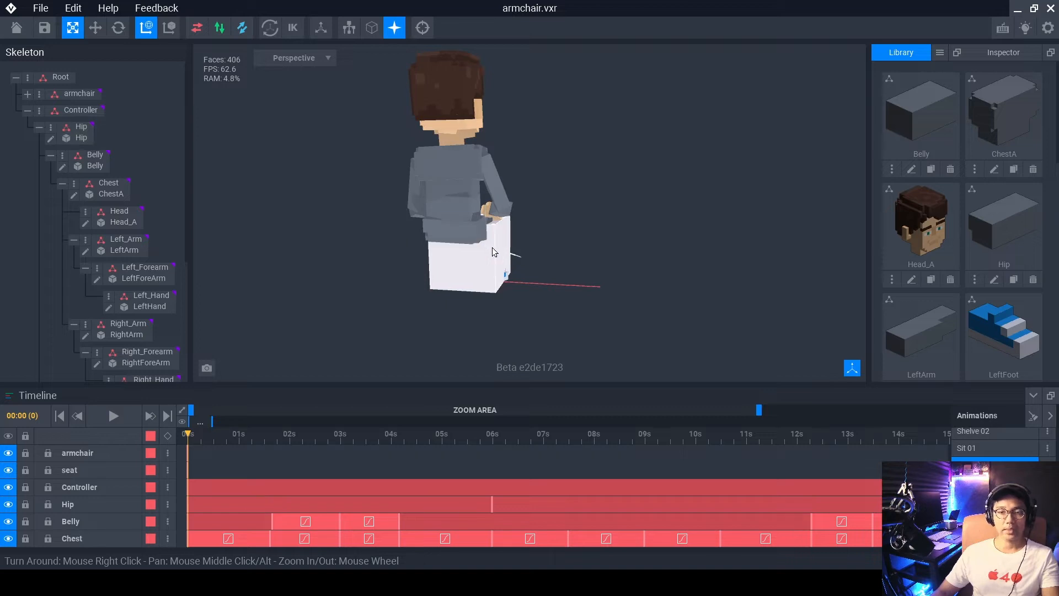
scroll(488, 250, up, 2)
right_drag(487, 274, 529, 266)
middle_drag(518, 246, 520, 252)
right_drag(521, 252, 477, 240)
scroll(521, 251, up, 3)
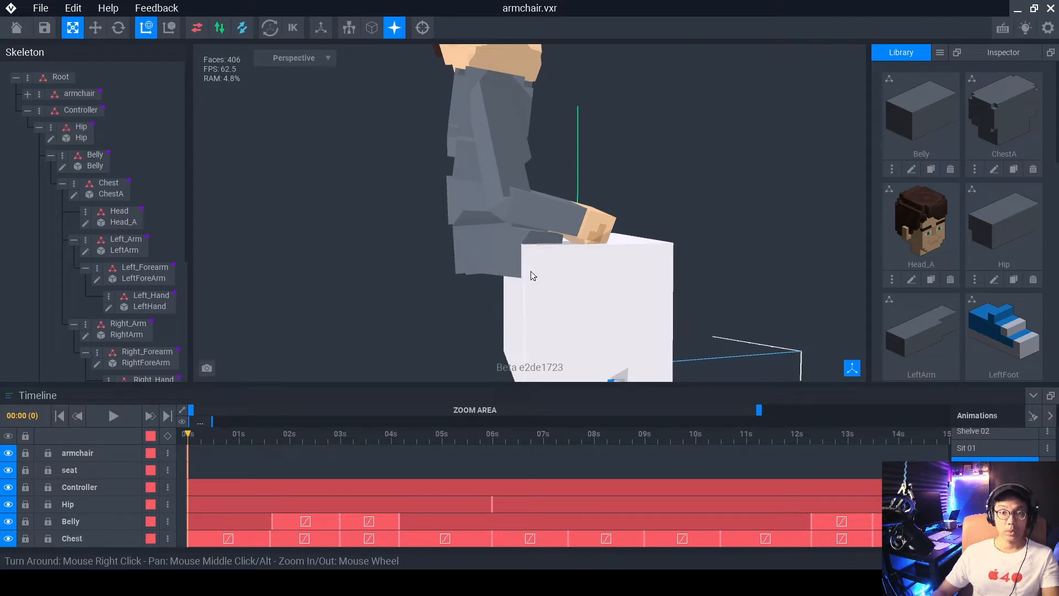
scroll(597, 282, down, 5)
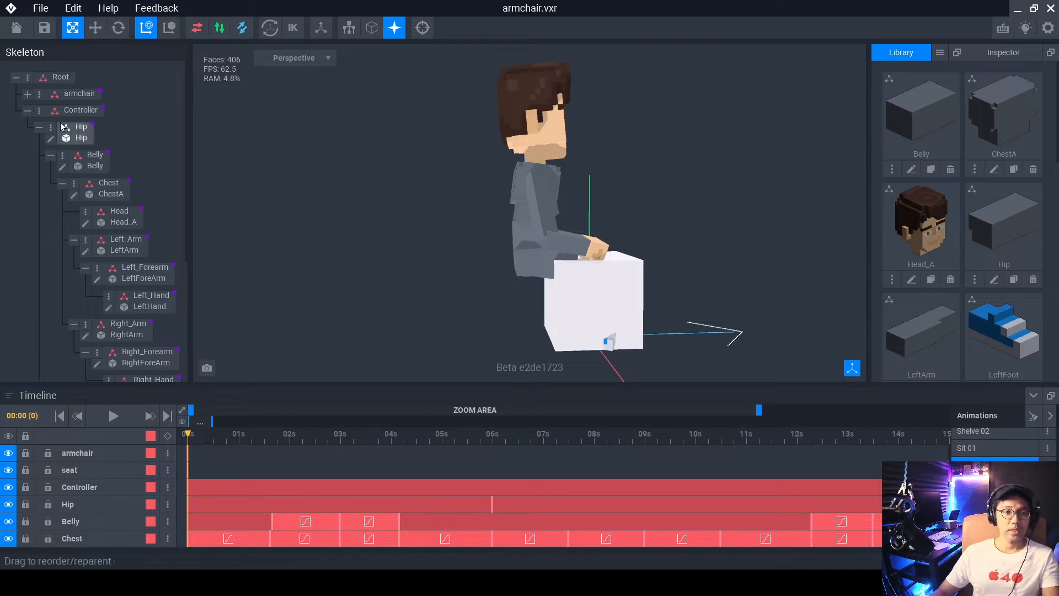
Fold the Controller hierarchy, expand the armchair node and open its seat model for editing.
click(28, 112)
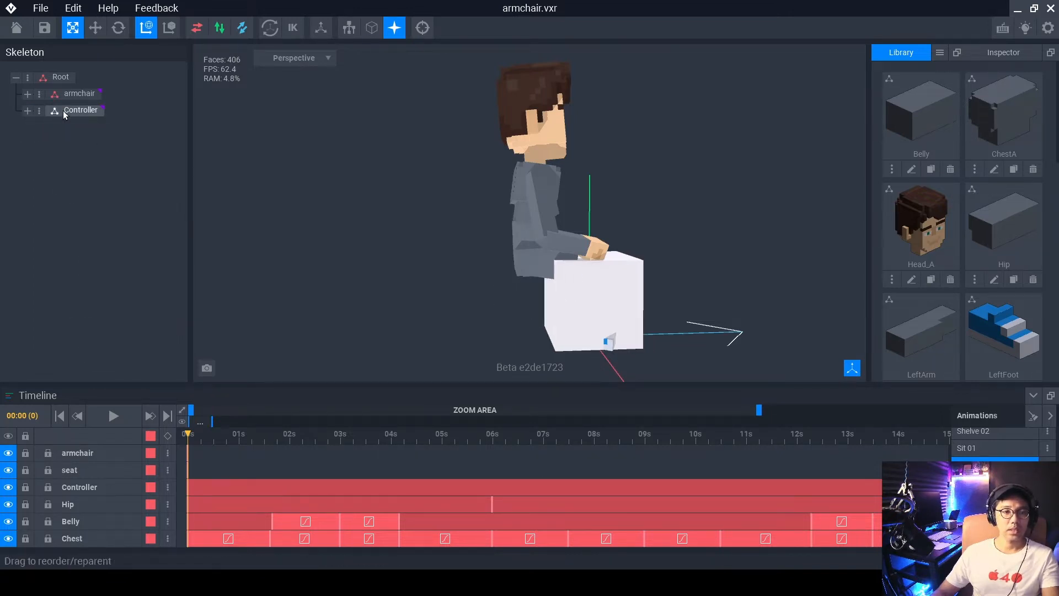
click(28, 94)
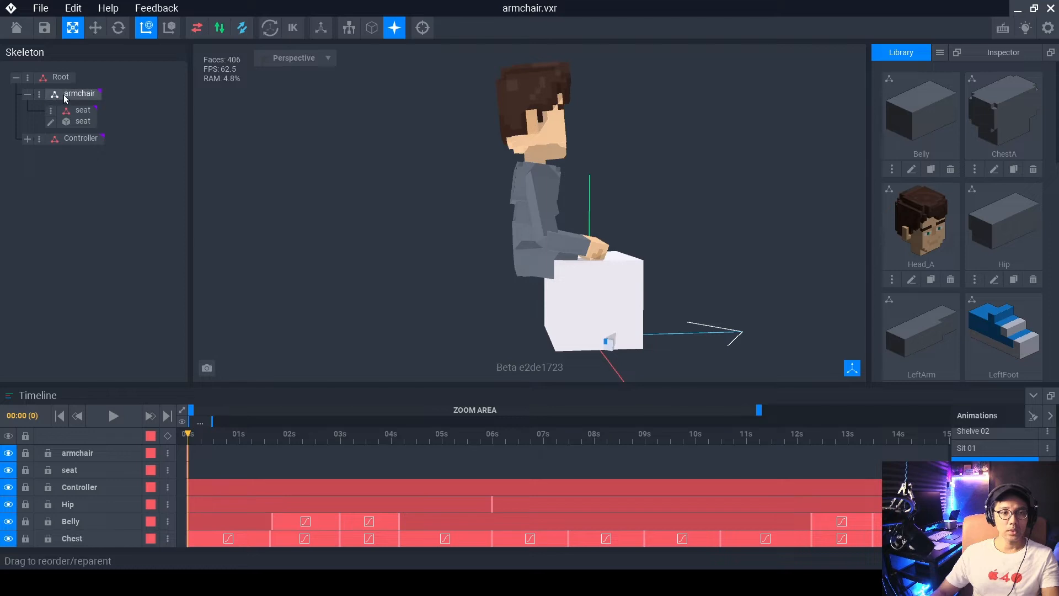
click(51, 122)
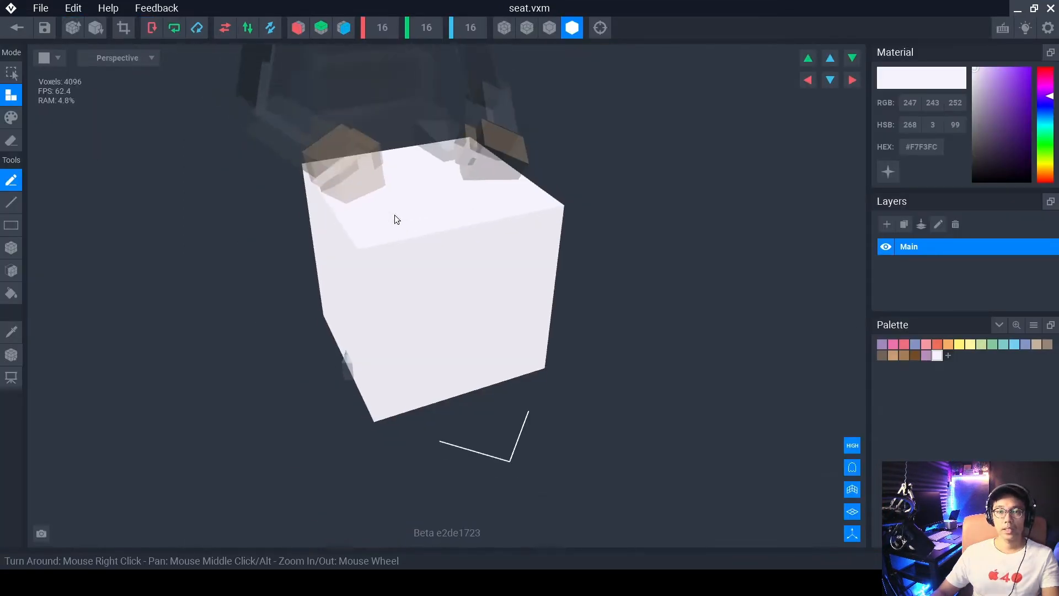
Set the seat volume's Y height to 13 voxels, save the model and return to the armchair project.
scroll(395, 214, down, 3)
right_drag(395, 214, 431, 113)
scroll(415, 183, up, 1)
middle_drag(415, 183, 412, 183)
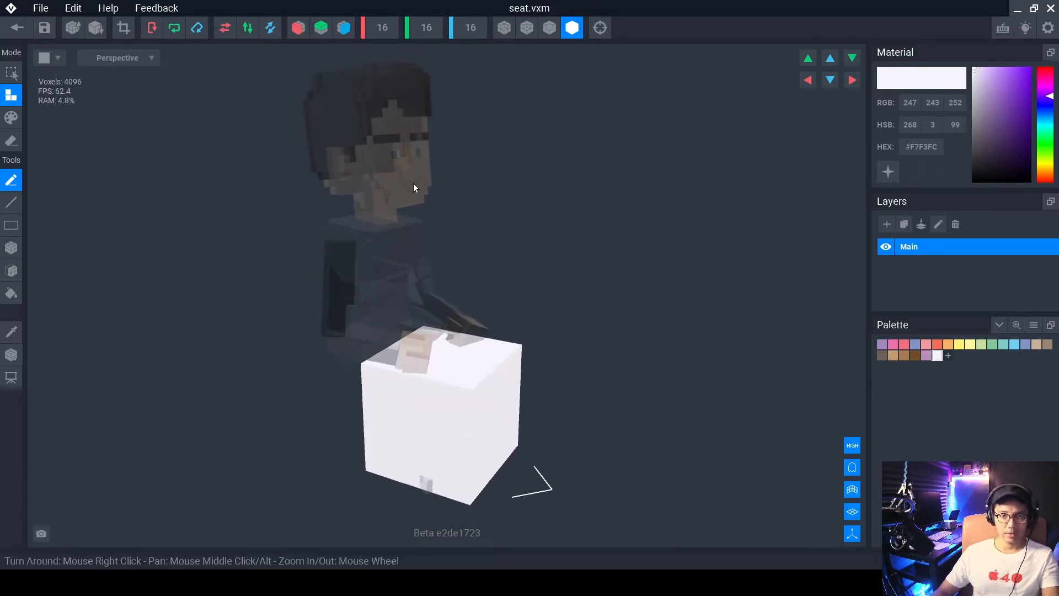
scroll(379, 158, down, 1)
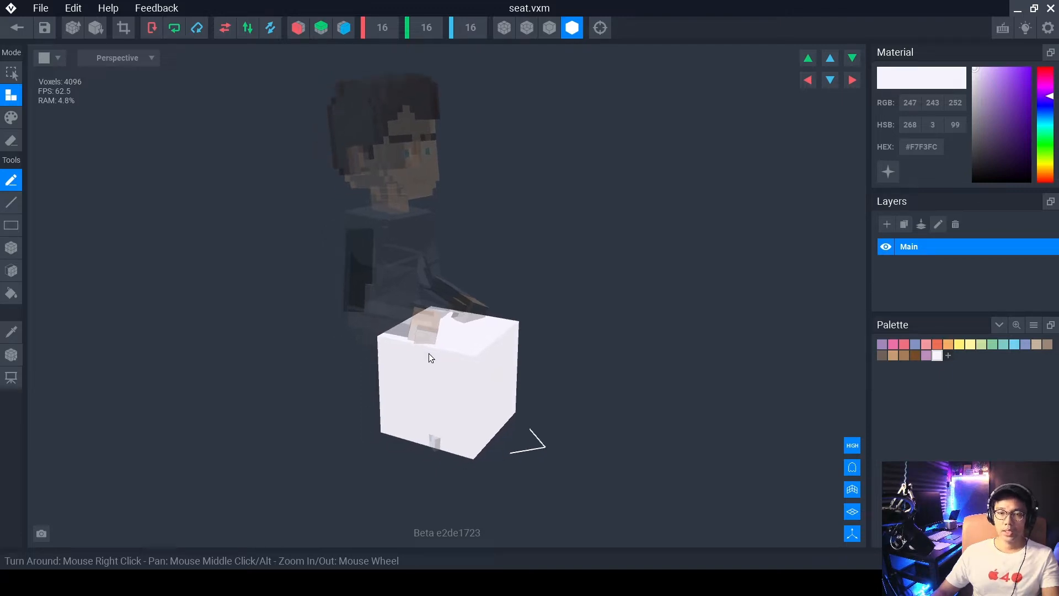
scroll(429, 353, up, 2)
right_drag(428, 355, 488, 357)
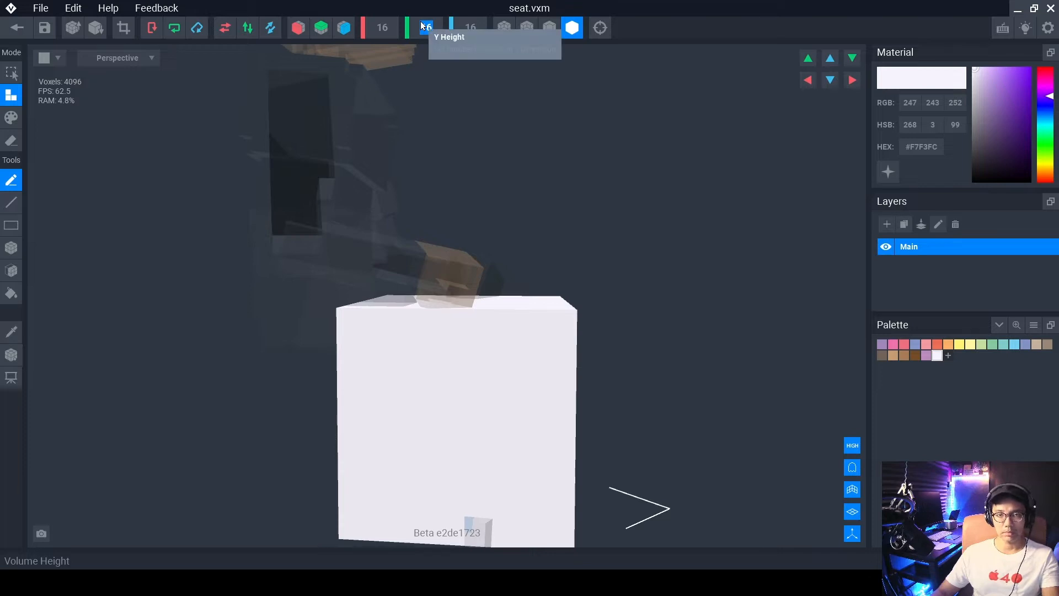
key(Return)
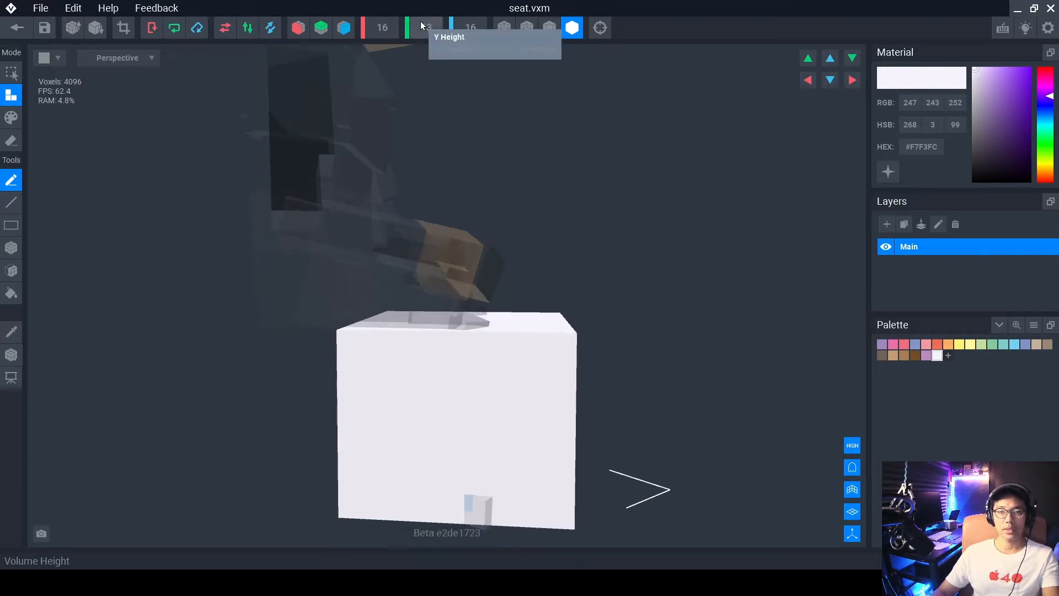
mouse_move(425, 289)
right_down()
mouse_move(461, 401)
mouse_move(432, 413)
mouse_move(448, 404)
right_up()
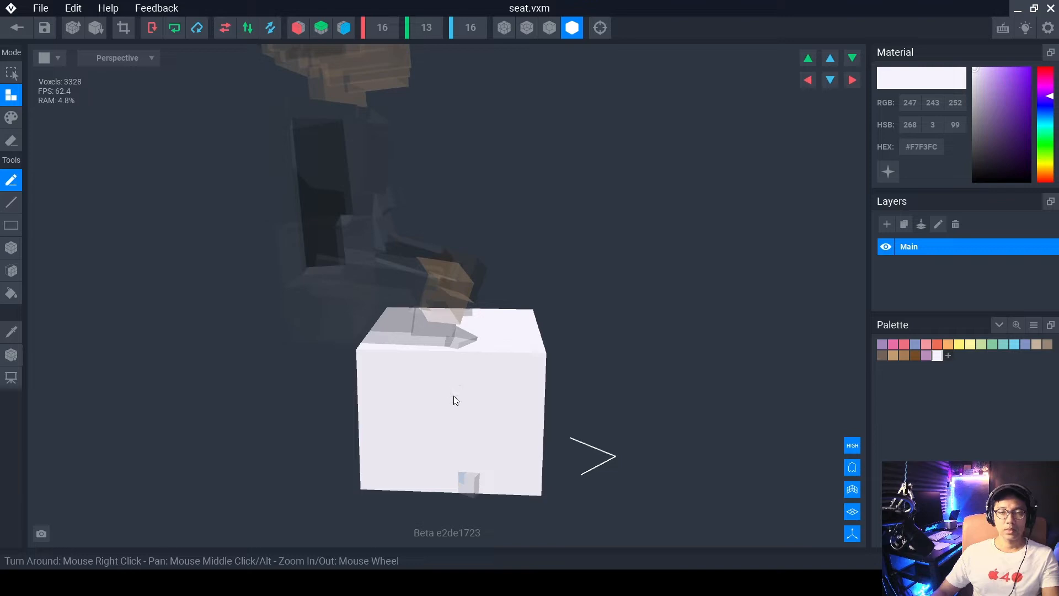
click(15, 29)
click(461, 213)
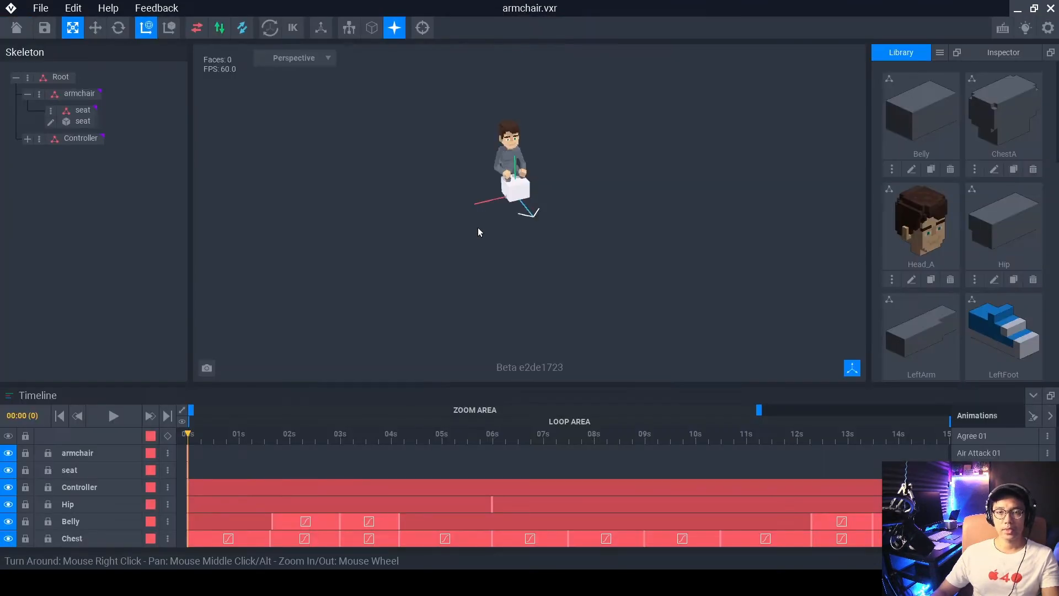
Move the Controller node forward along its Z axis until the character sits over the seat with its feet in front.
right_drag(524, 195, 573, 185)
scroll(508, 183, up, 2)
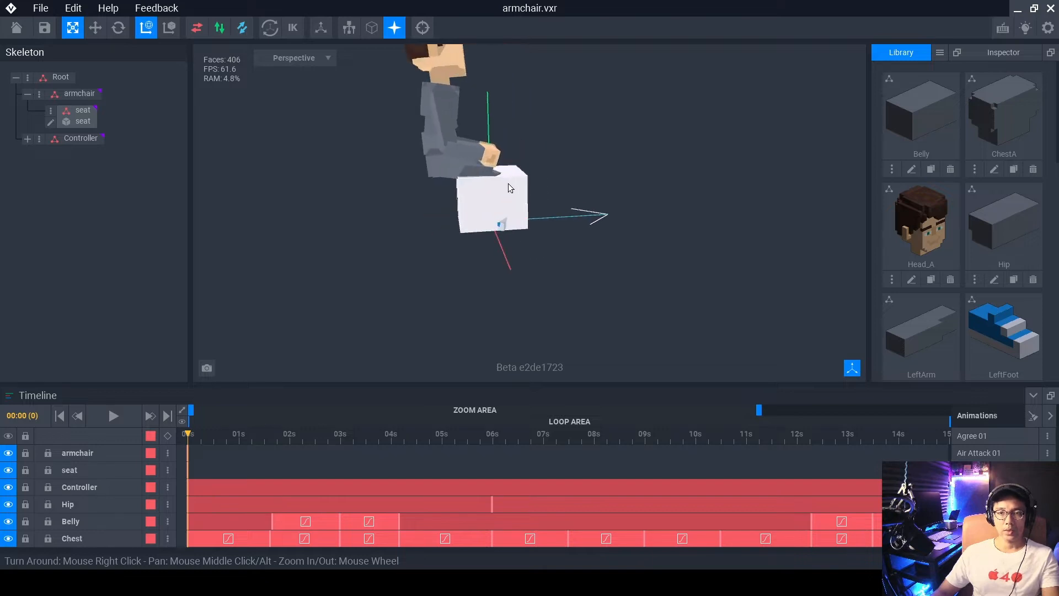
middle_drag(508, 183, 500, 221)
scroll(501, 220, down, 3)
click(77, 139)
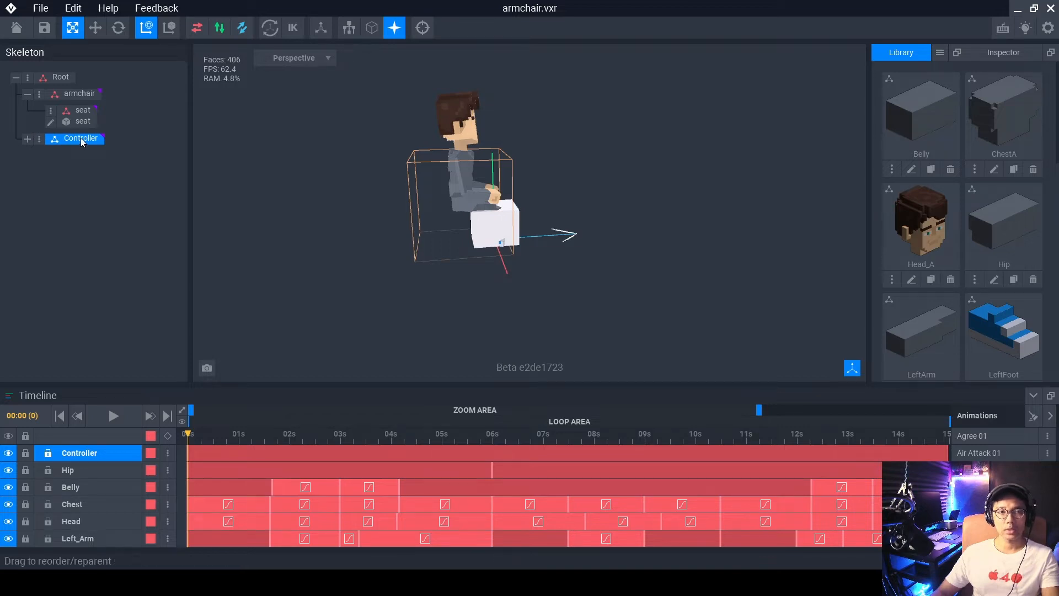
click(97, 30)
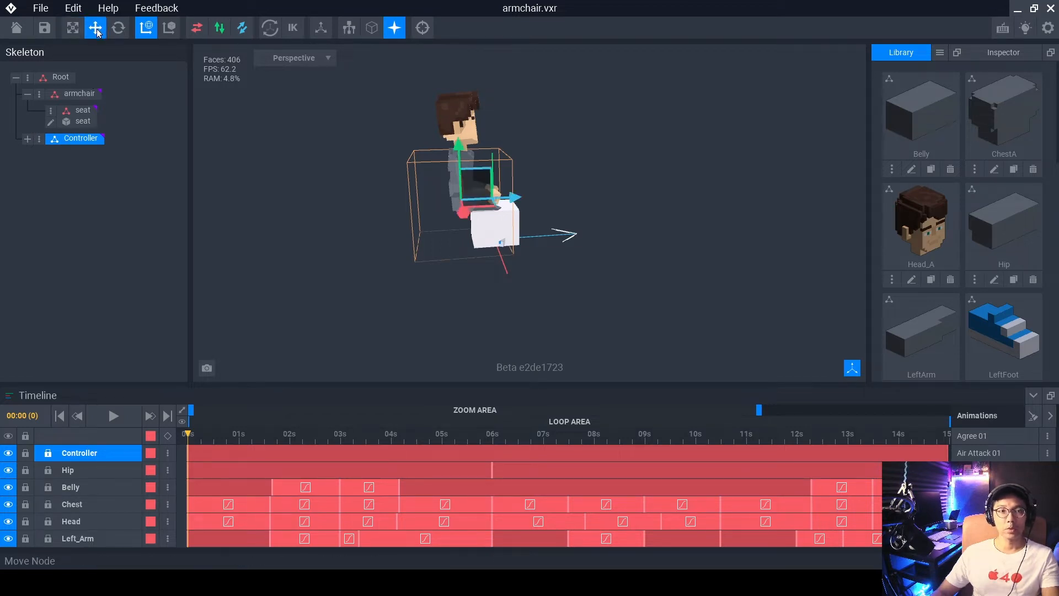
drag(508, 196, 523, 214)
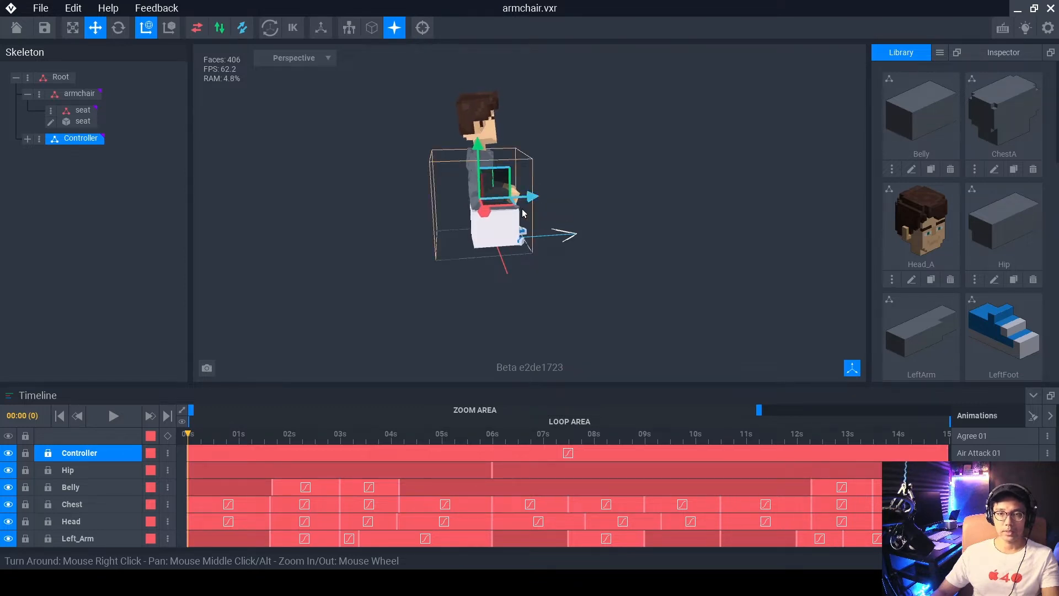
Nudge the Controller node slightly so the character's thighs rest on the seat's top face.
scroll(523, 213, up, 5)
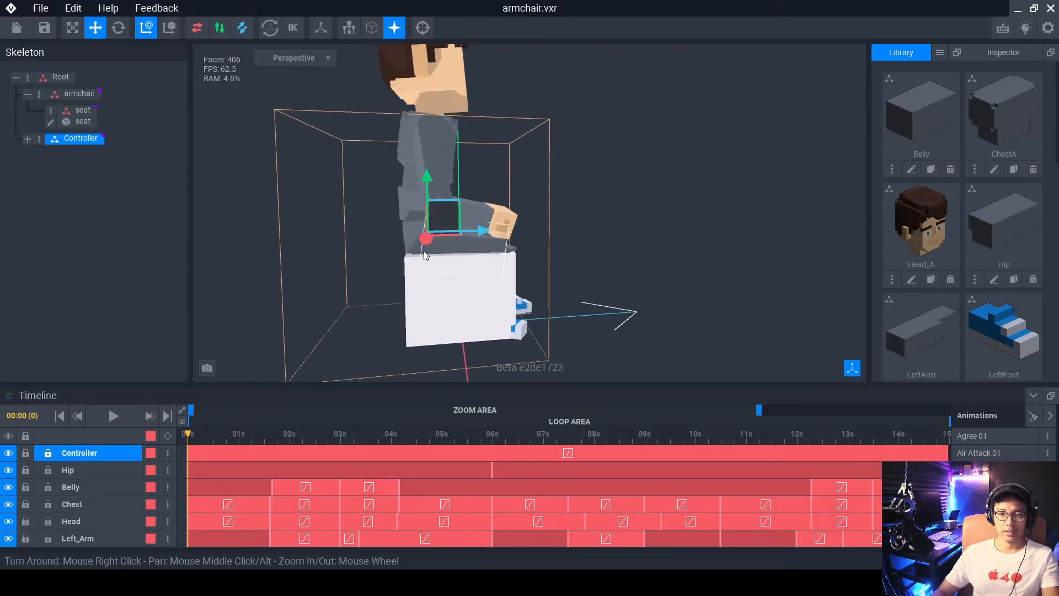
scroll(429, 254, up, 5)
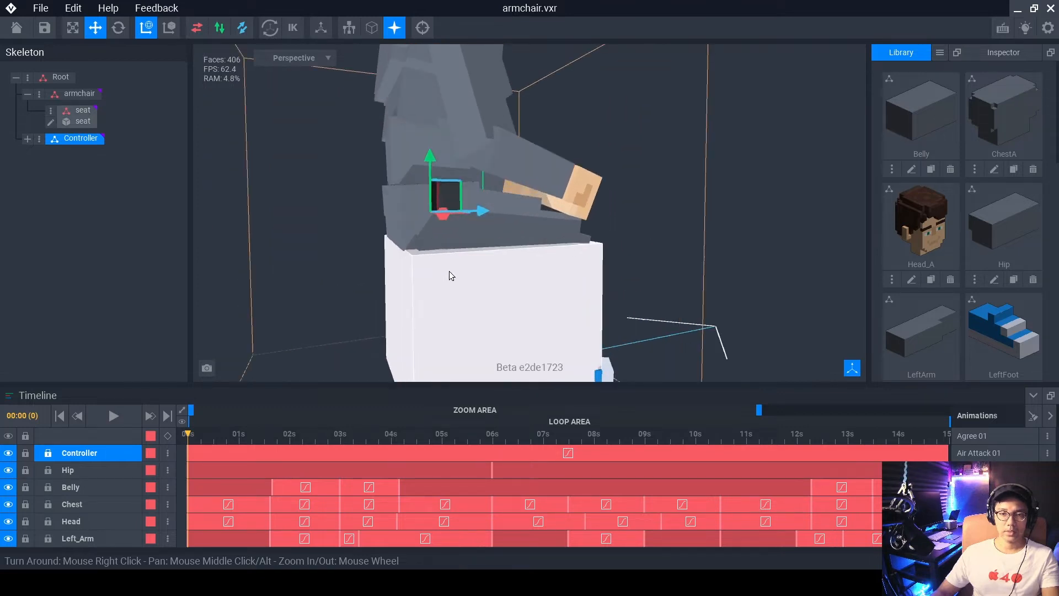
right_drag(448, 271, 448, 271)
drag(398, 206, 397, 212)
right_drag(422, 245, 379, 267)
right_drag(317, 246, 404, 232)
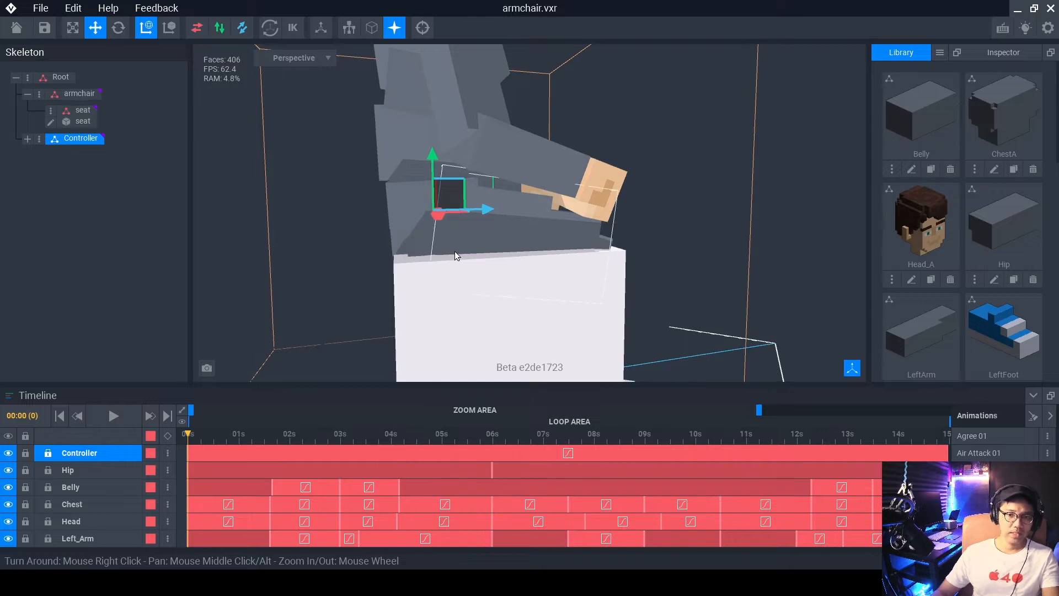
Check the legs against the seat's front, and open the seat node's model for editing.
right_drag(462, 272, 341, 252)
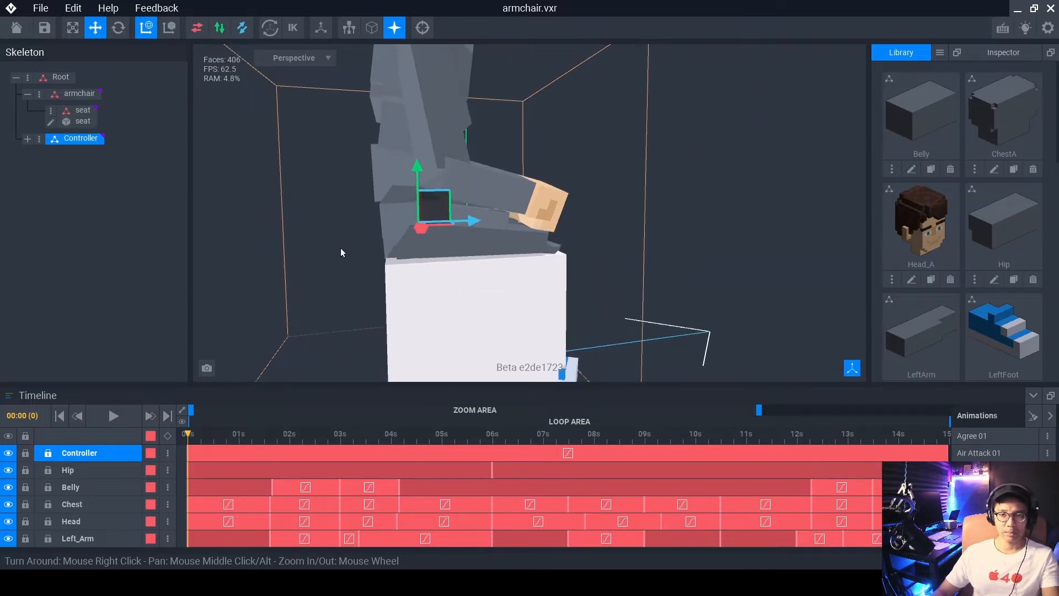
mouse_move(501, 287)
right_down()
mouse_move(489, 287)
mouse_move(521, 282)
right_up()
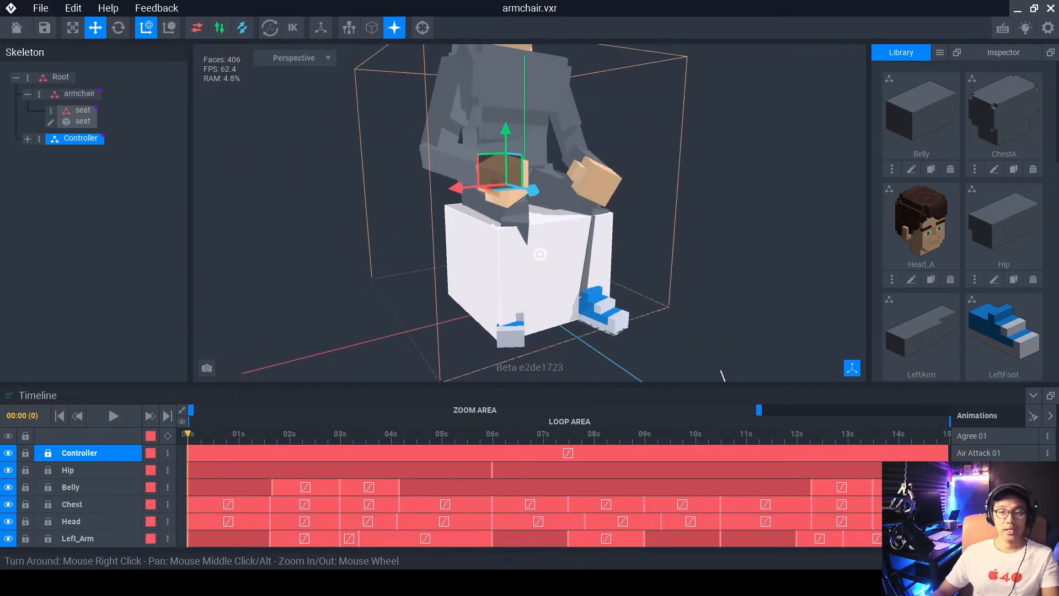
right_drag(540, 255, 525, 238)
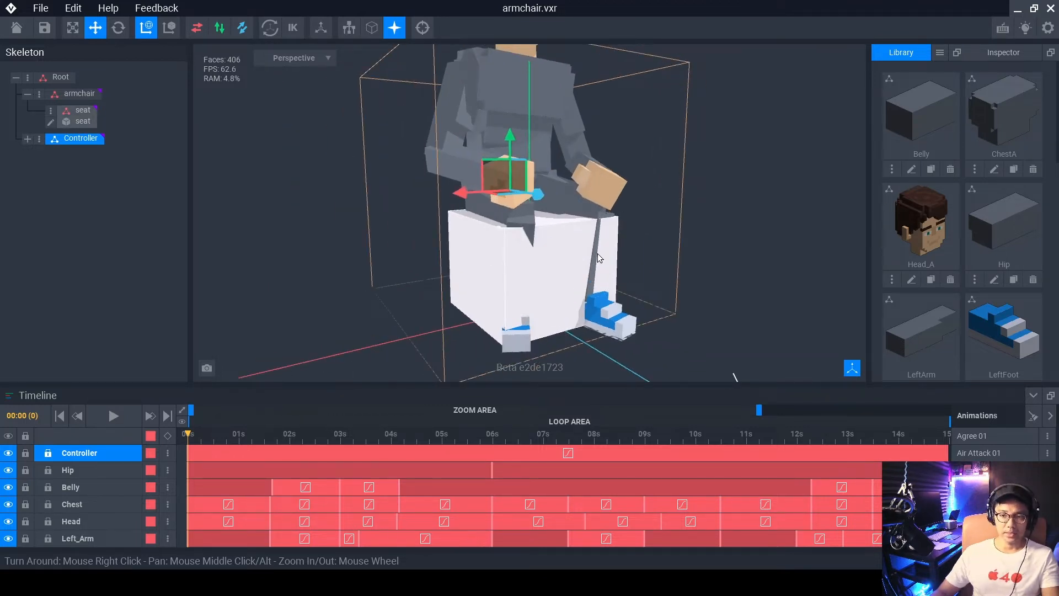
right_drag(598, 257, 501, 273)
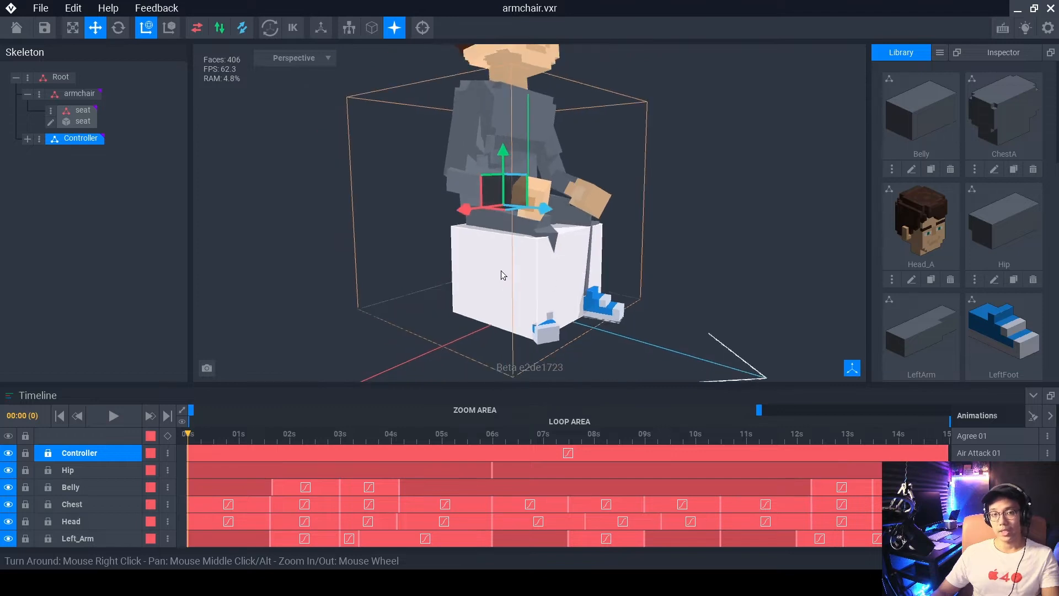
click(501, 270)
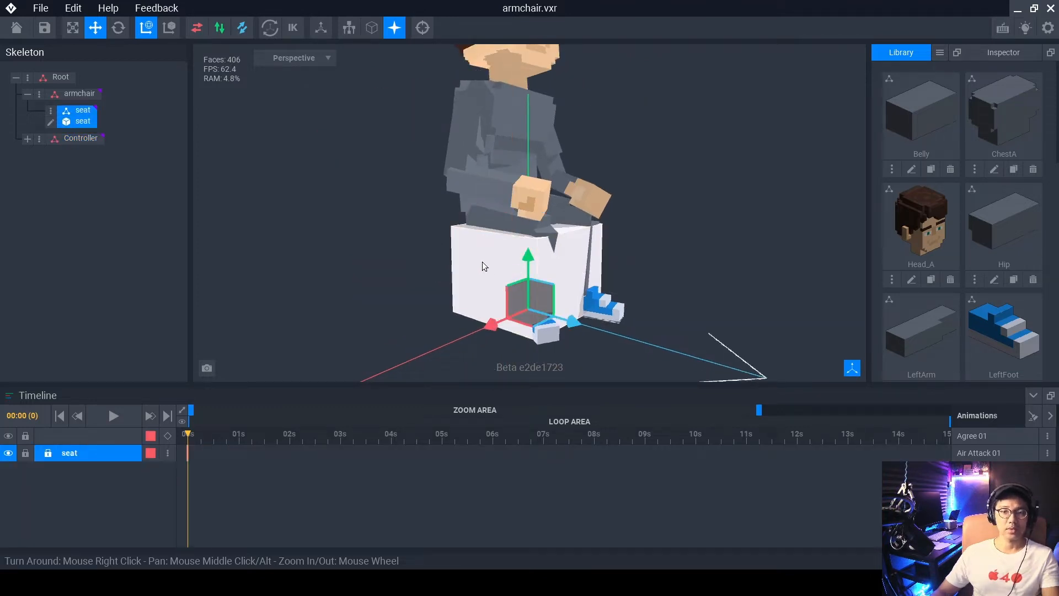
click(50, 124)
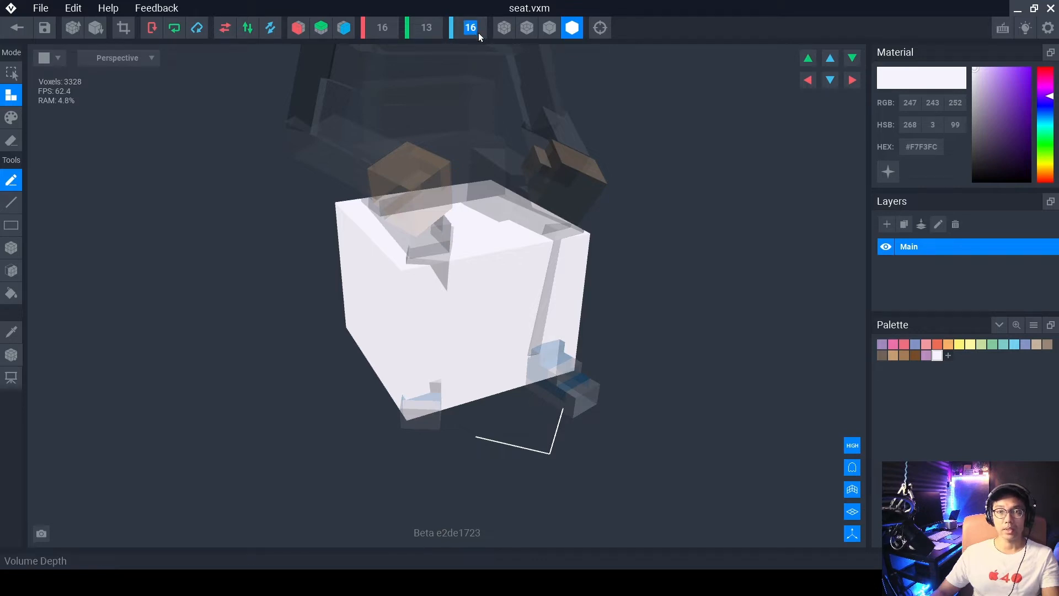
Set the seat volume's Z depth to 13 voxels.
right_drag(512, 272, 515, 270)
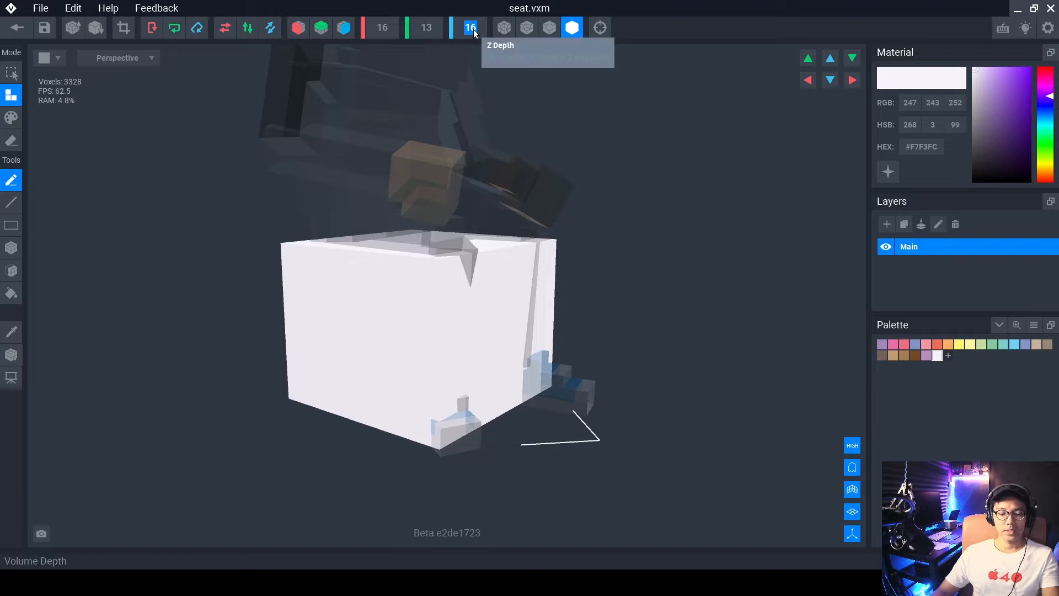
text(13)
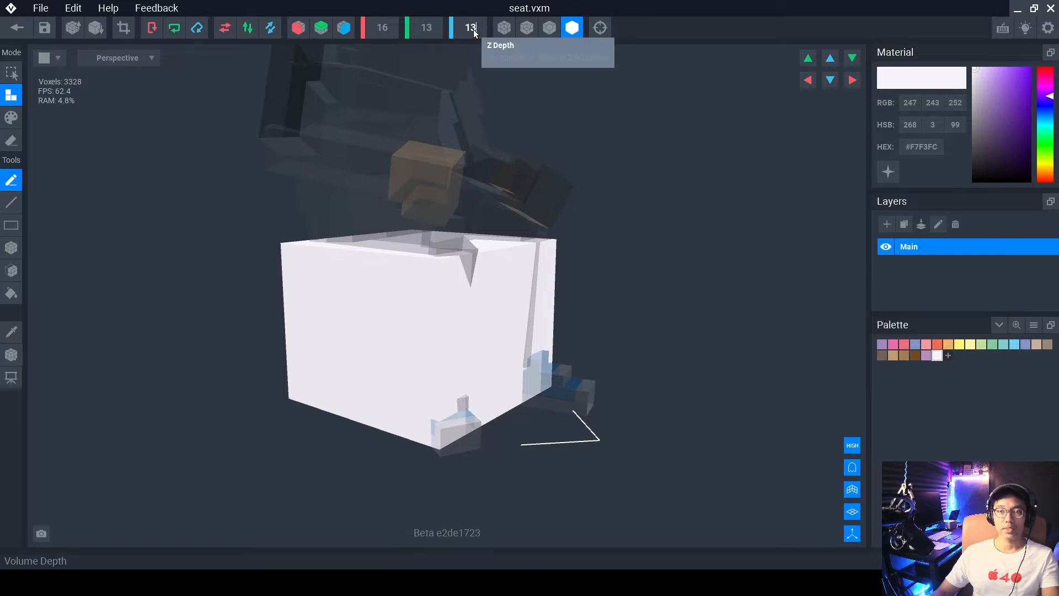
key(Return)
right_drag(475, 266, 466, 115)
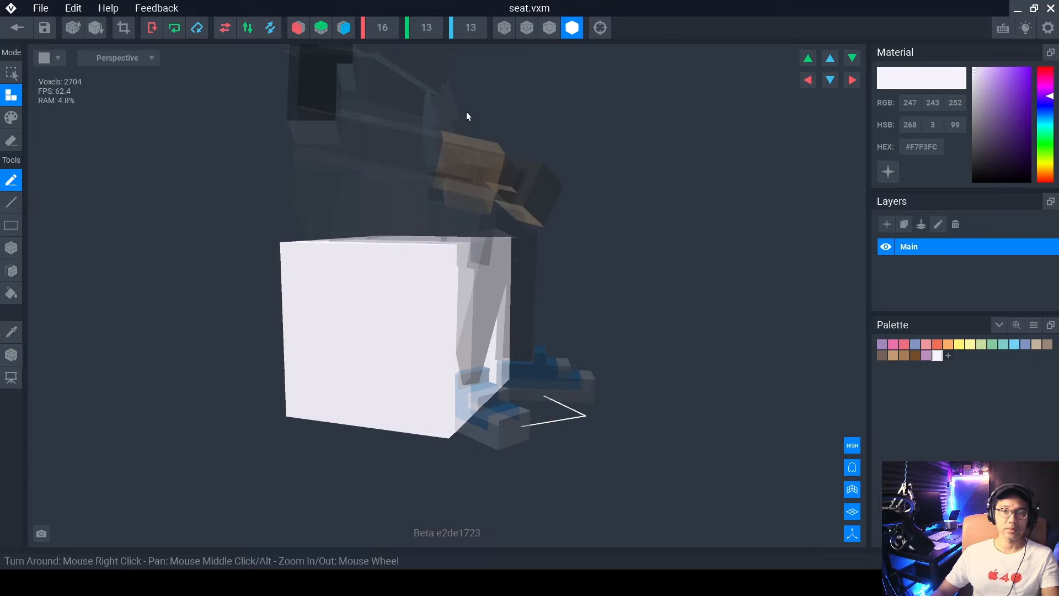
Set the seat volume's Z depth to 12 voxels and check the legs' clearance from its front face.
click(472, 26)
text(12)
key(Return)
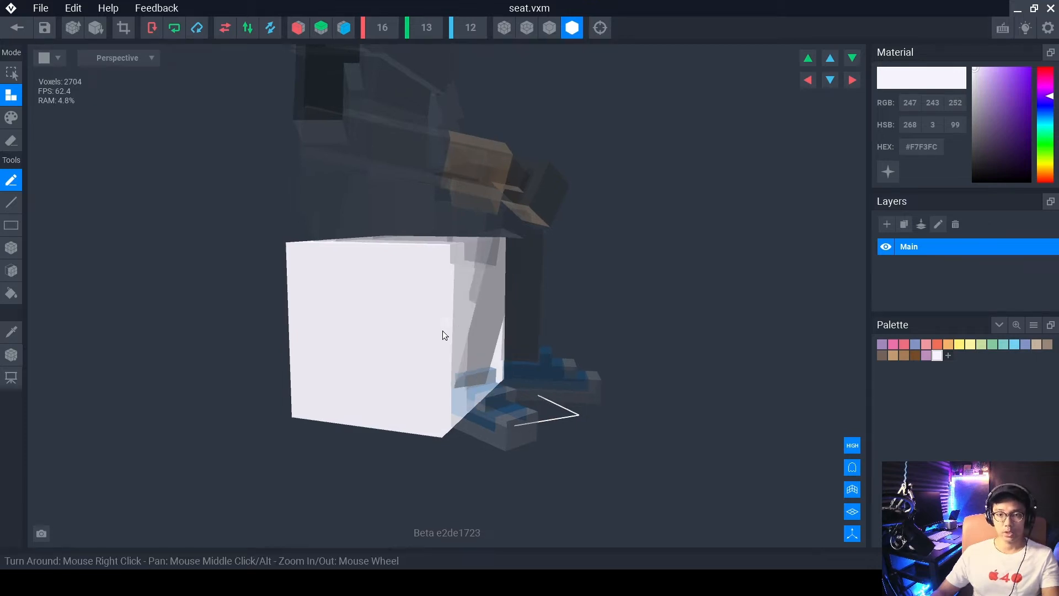
right_drag(442, 331, 464, 342)
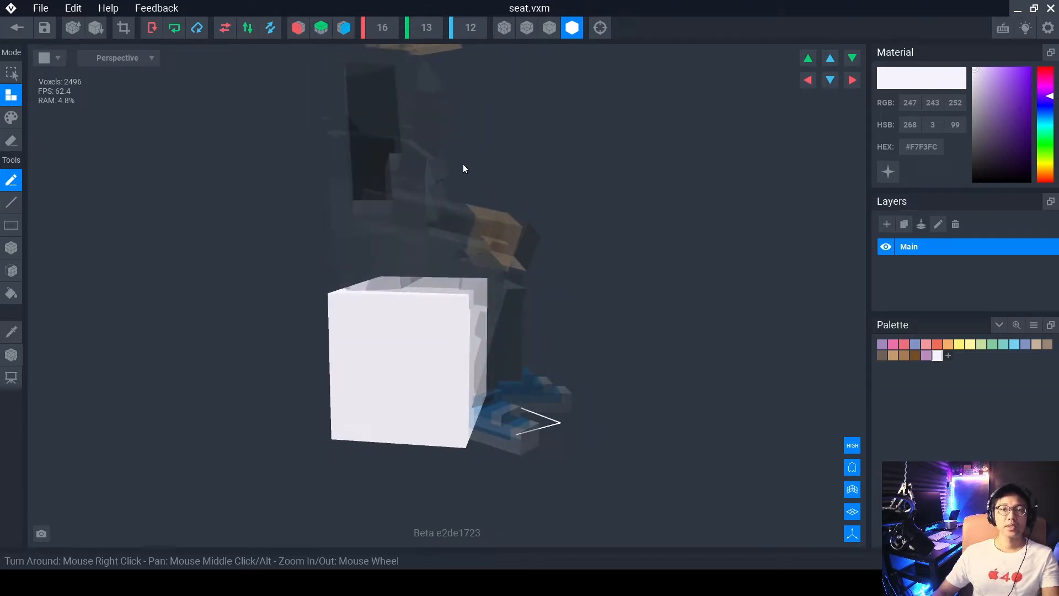
Save the resized seat model, return to the armchair project and view the seated character from the front.
click(17, 27)
click(461, 216)
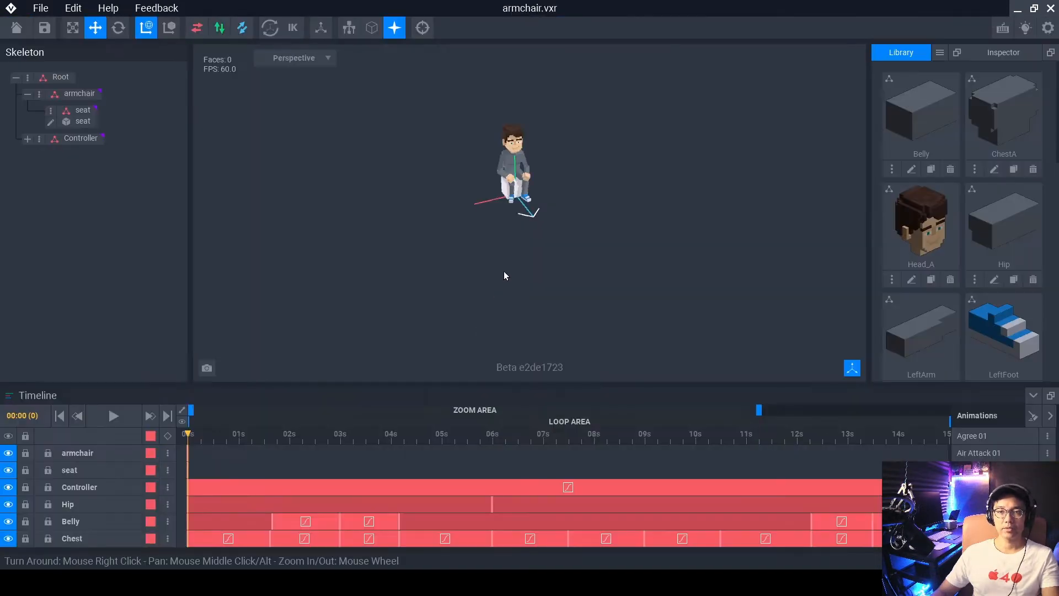
mouse_move(527, 185)
right_down()
mouse_move(544, 276)
mouse_move(521, 251)
right_up()
scroll(544, 276, up, 5)
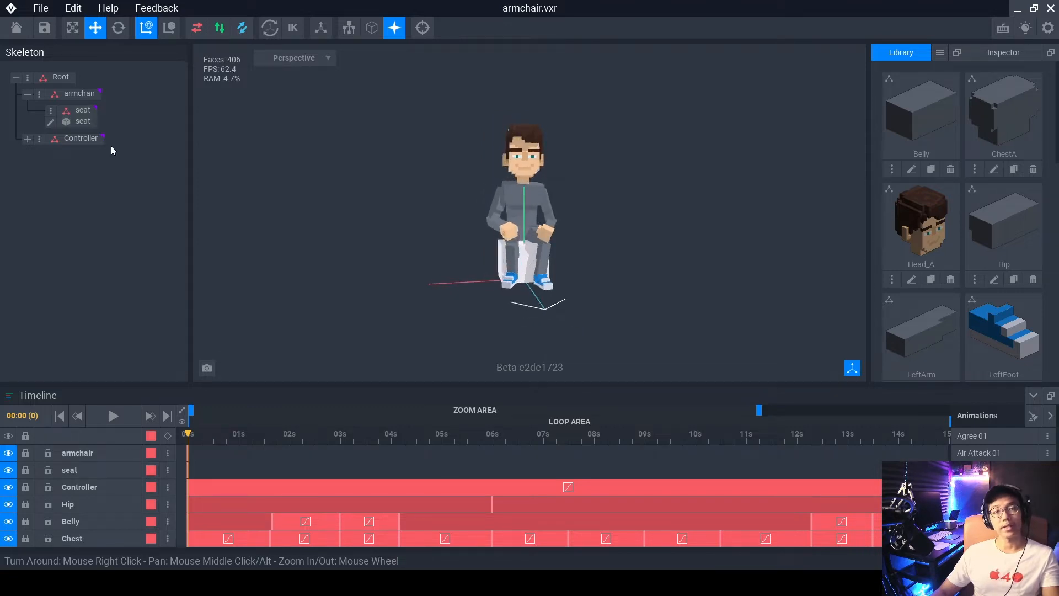
scroll(534, 252, up, 2)
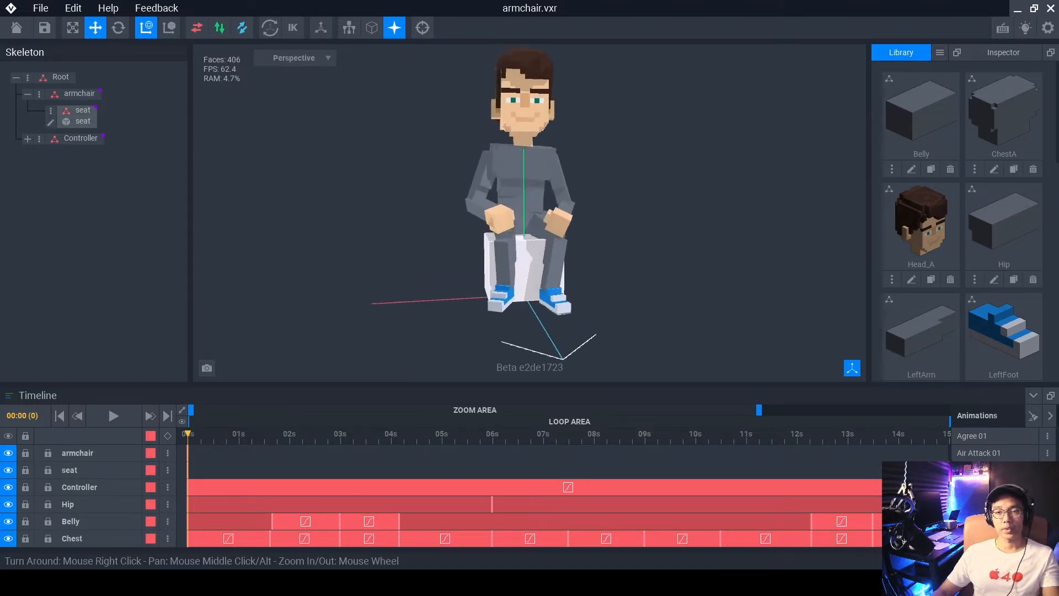
Open the seat node's model for editing and set its volume's X width to 32 voxels.
mouse_move(529, 252)
right_down()
mouse_move(513, 255)
mouse_move(532, 267)
right_up()
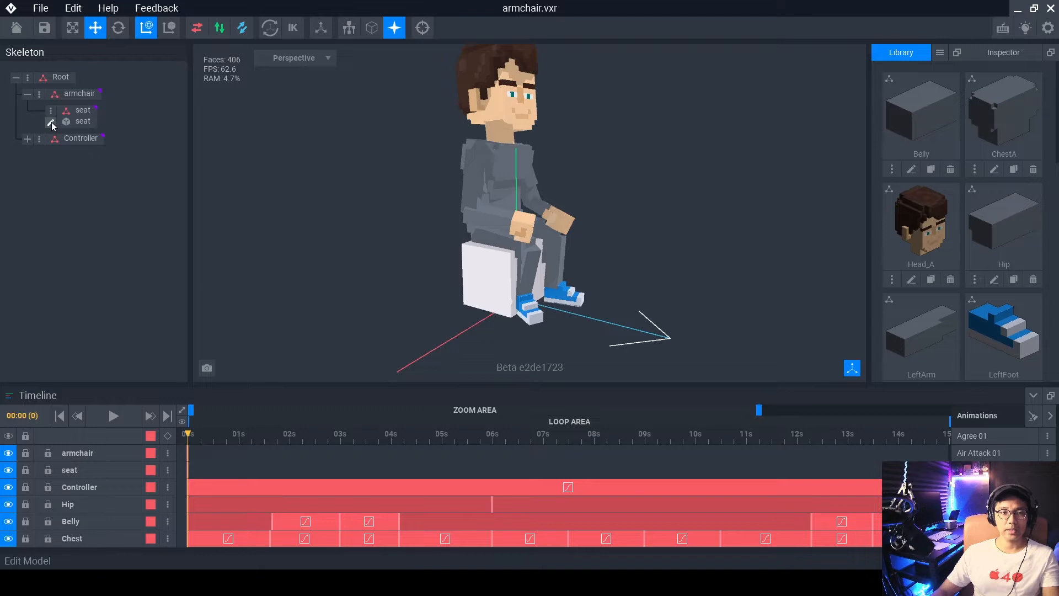
click(52, 121)
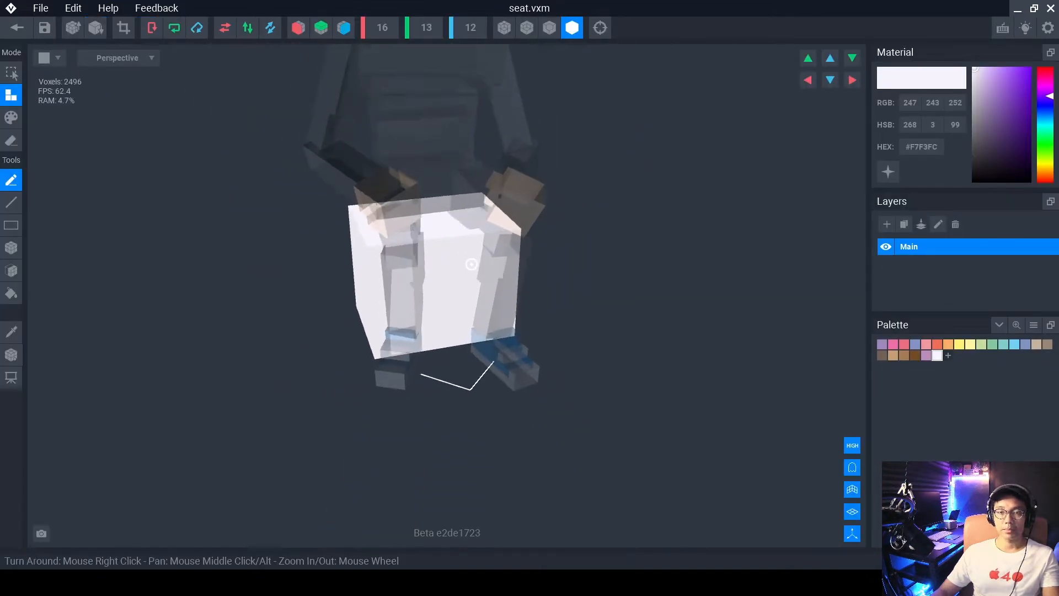
click(381, 32)
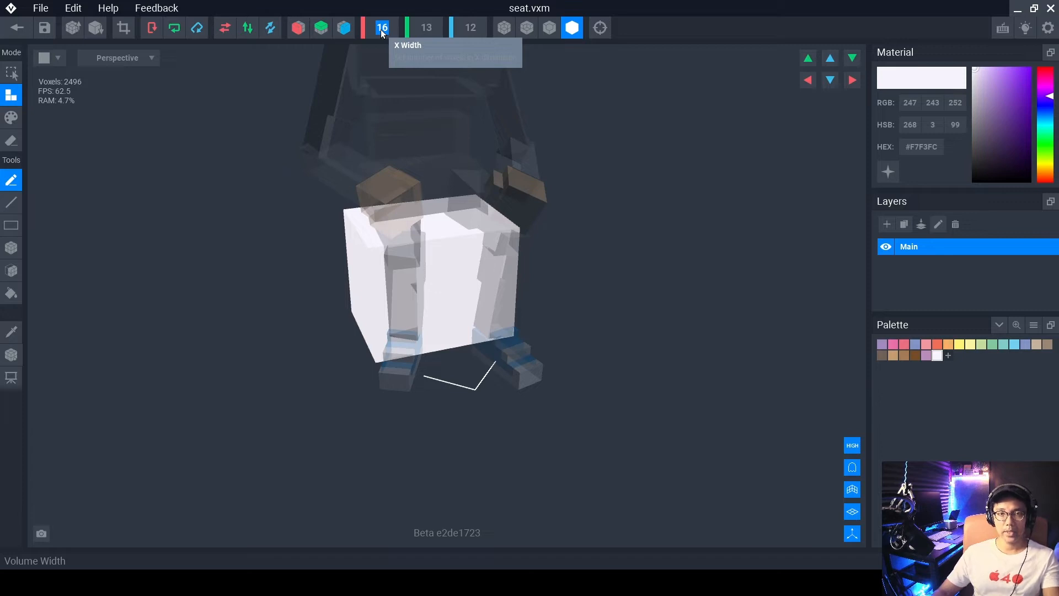
text(32)
key(Tab)
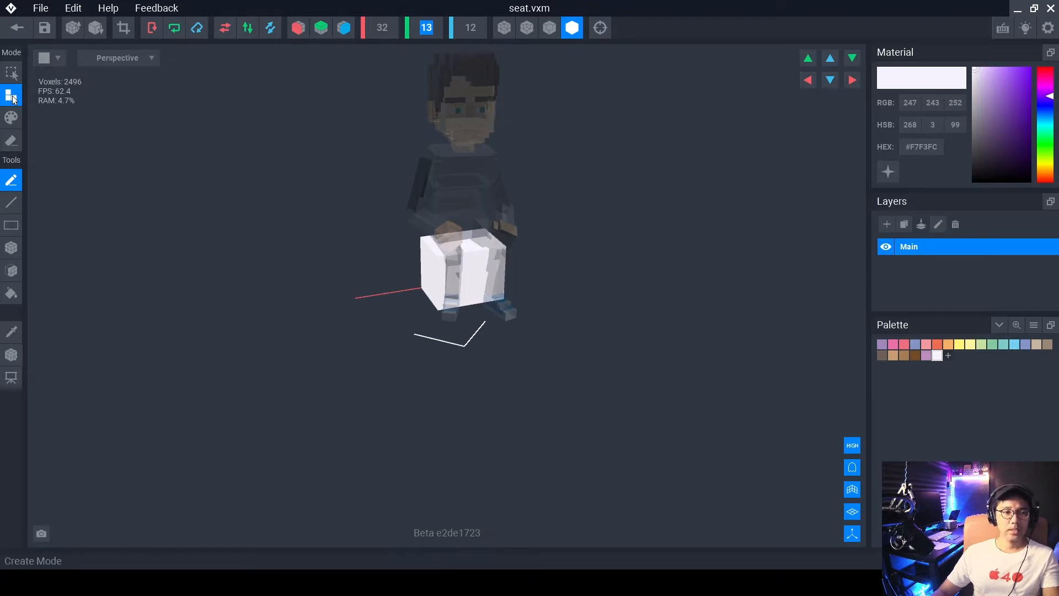
Fill the seat's widened volume with near-white voxels using the Rectangle tool in Create mode.
click(12, 227)
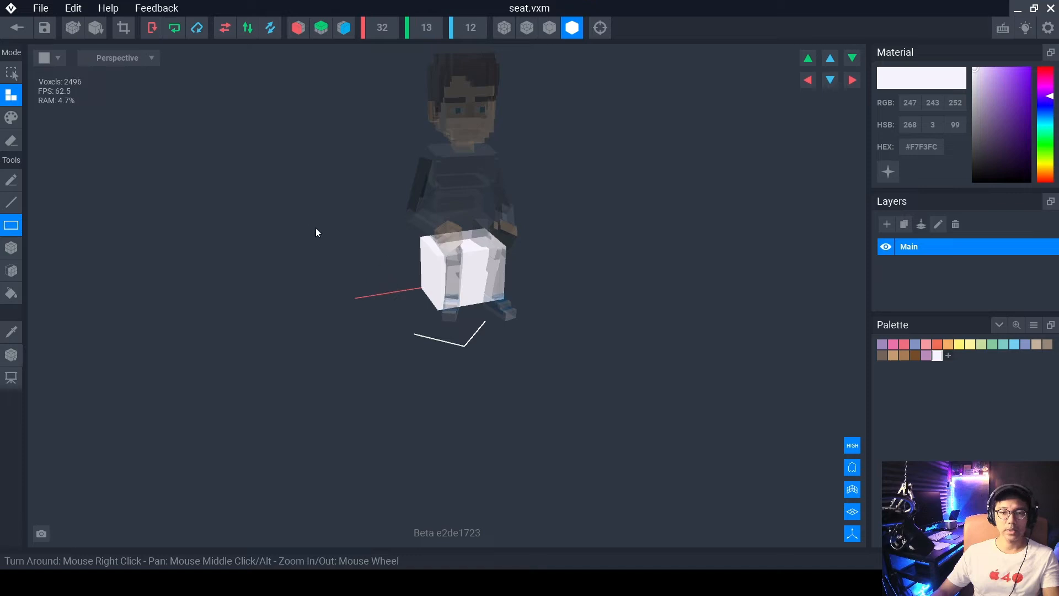
drag(313, 223, 537, 354)
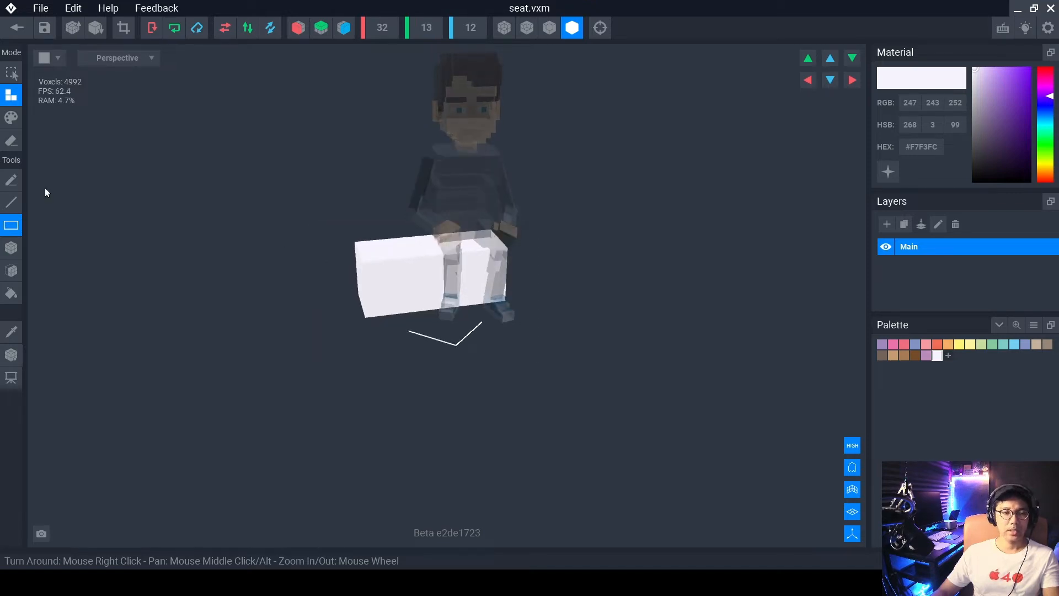
right_drag(388, 272, 428, 273)
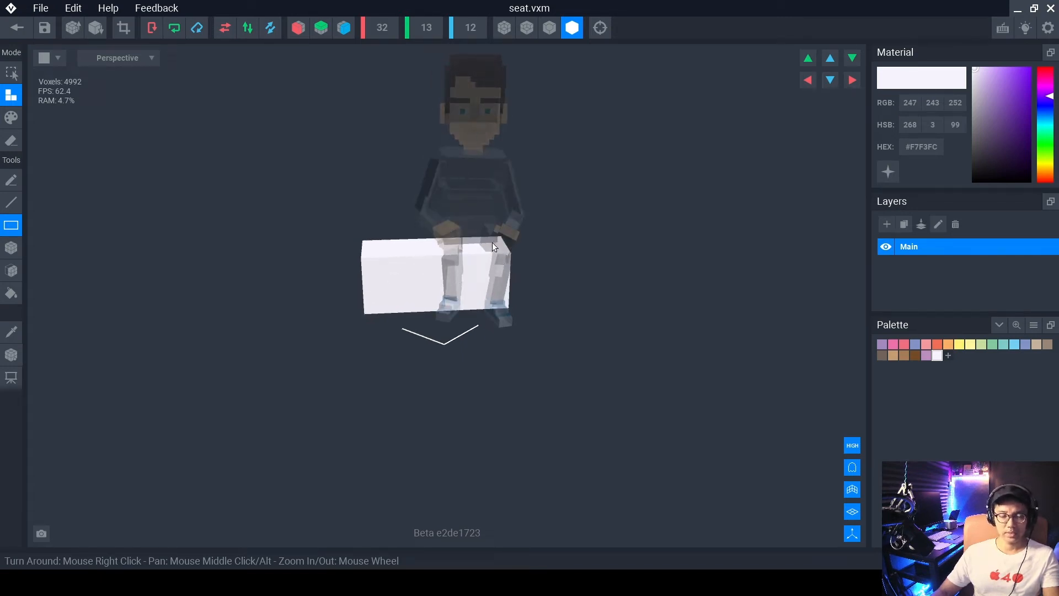
Move the seat's pivot along X to the middle of its width so the character sits centered.
click(11, 354)
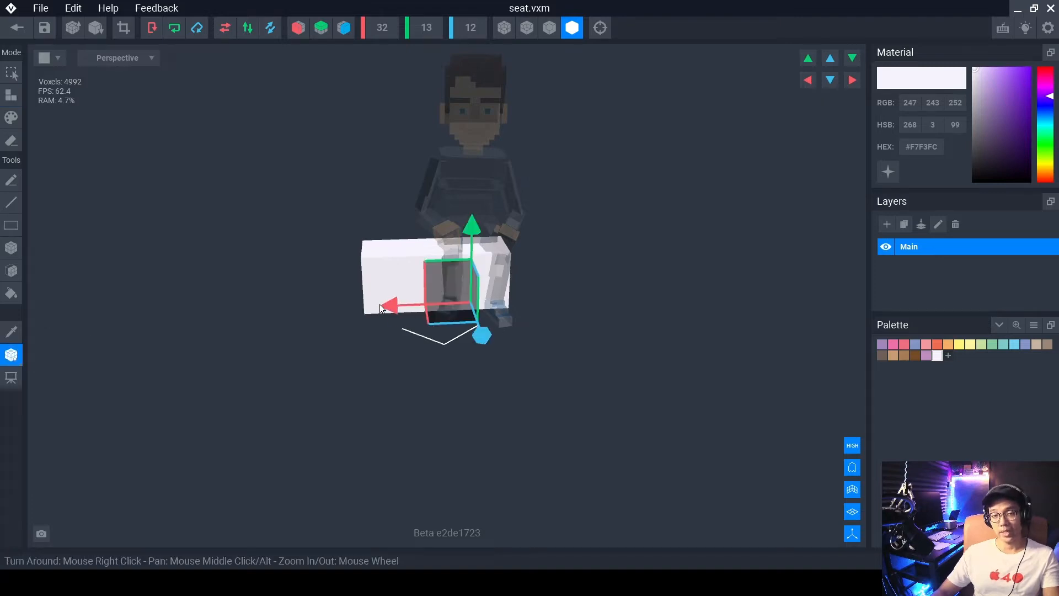
drag(387, 306, 365, 309)
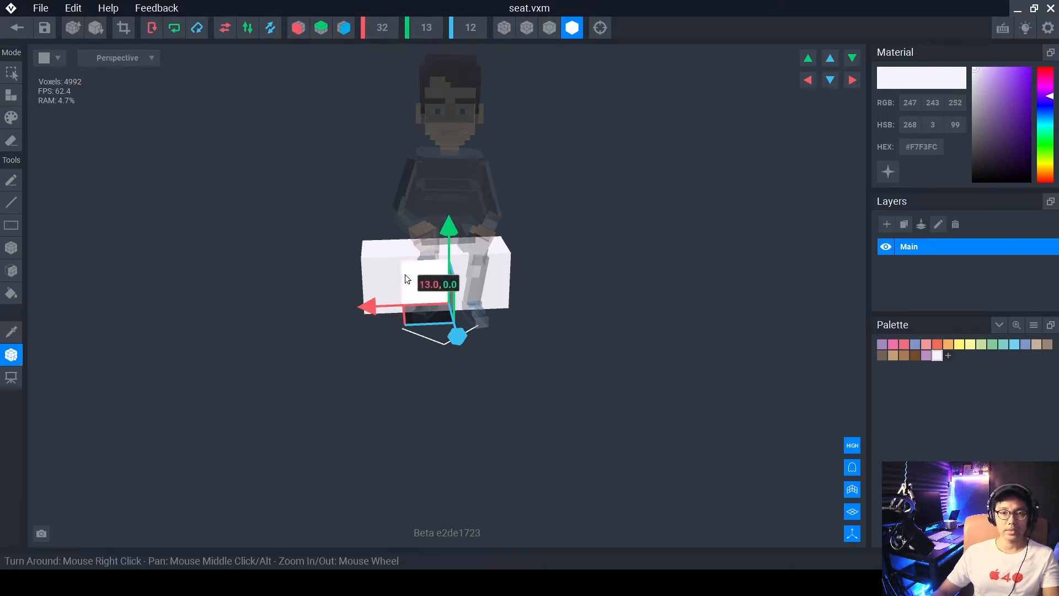
drag(375, 308, 358, 309)
right_drag(423, 191, 479, 299)
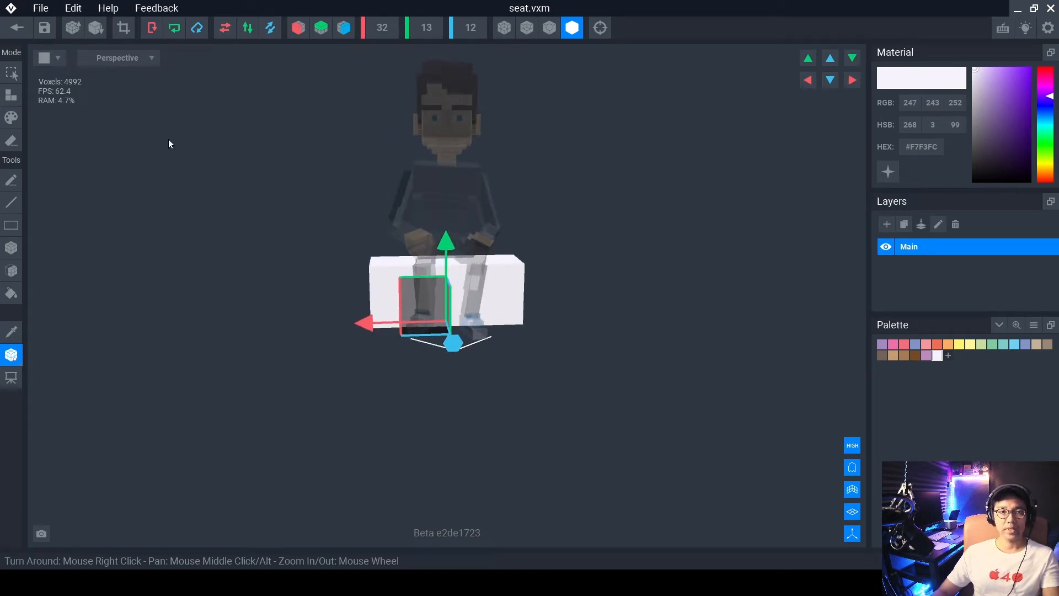
Check the seat's depth against the character from the side and set the volume's Z depth to 14 voxels.
right_drag(475, 302, 472, 306)
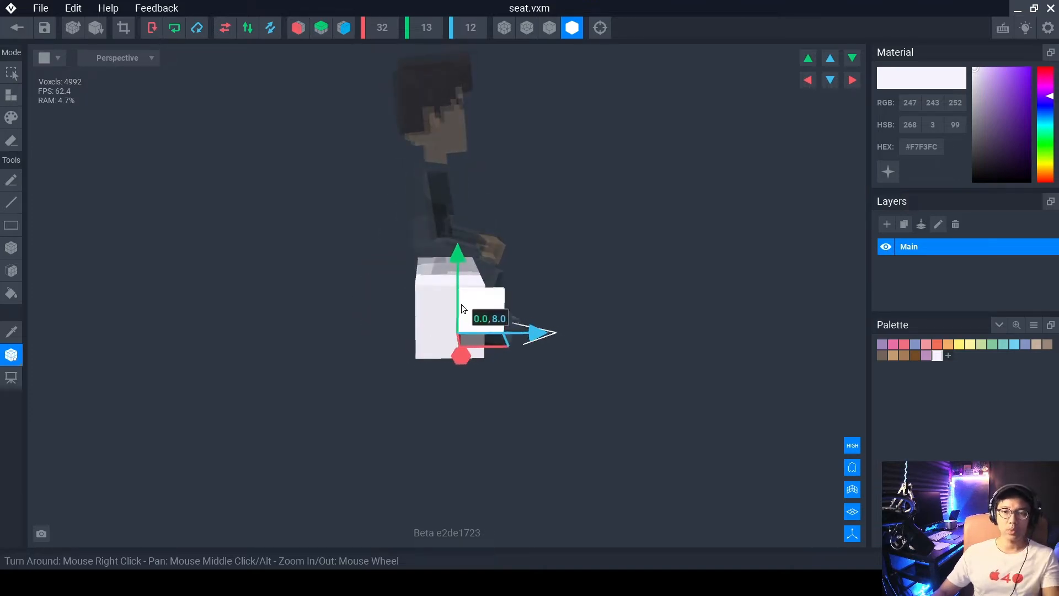
right_drag(457, 296, 576, 262)
scroll(429, 269, up, 2)
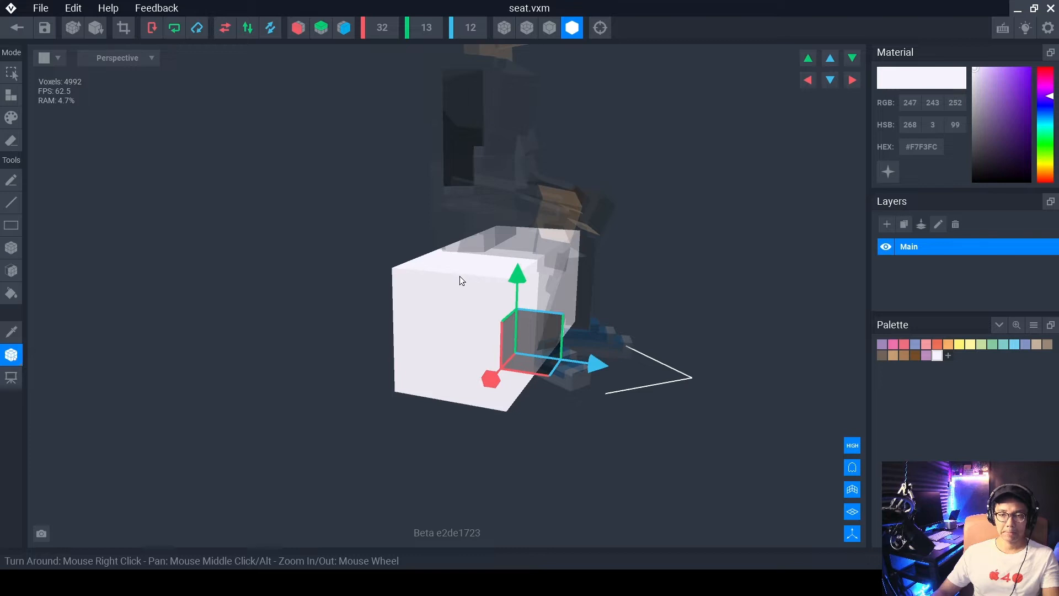
right_drag(459, 275, 400, 257)
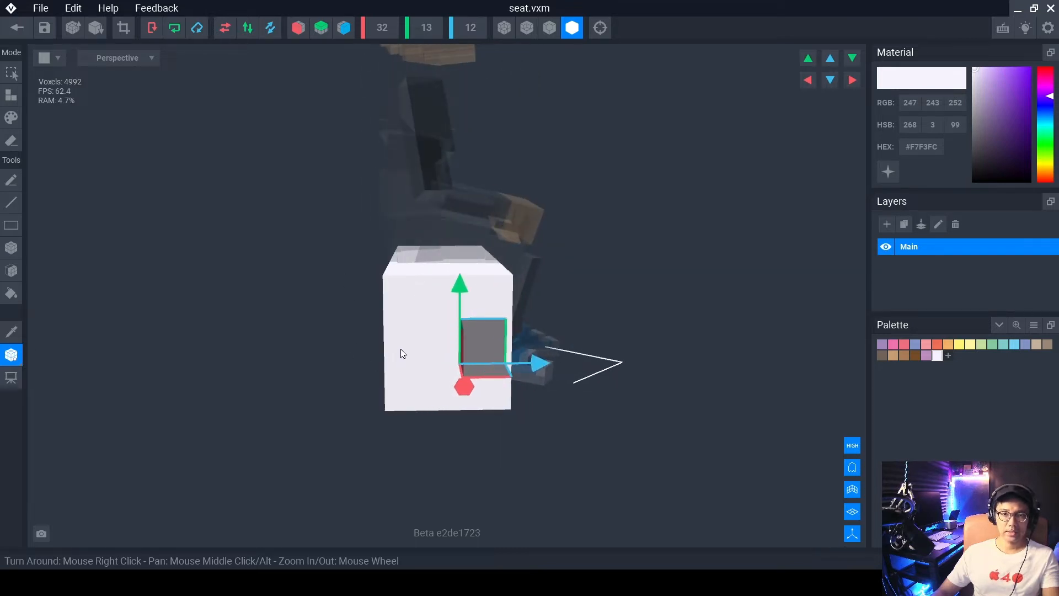
right_drag(401, 349, 422, 311)
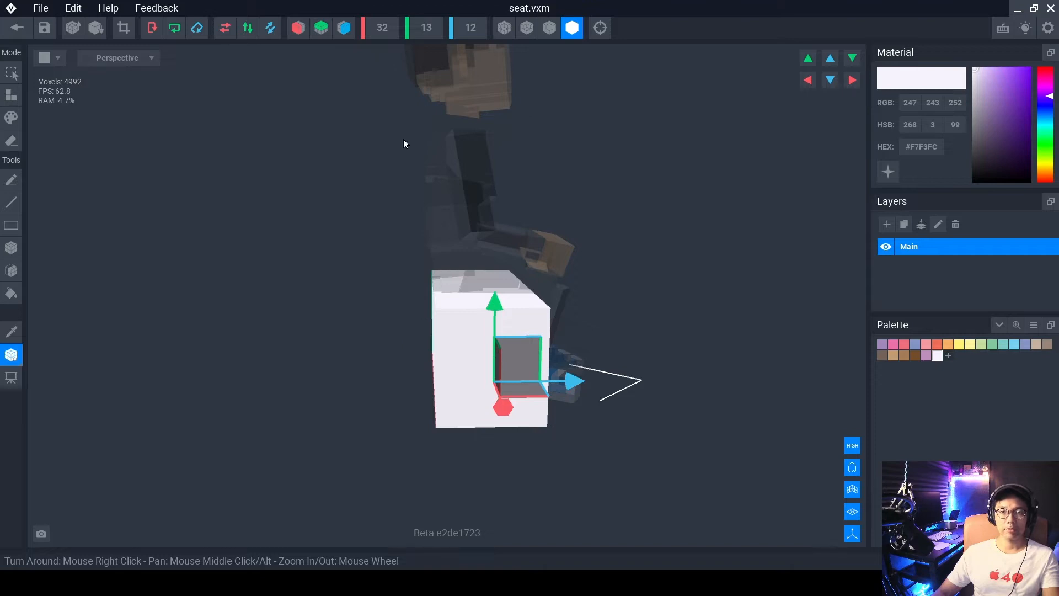
mouse_move(475, 337)
right_down()
mouse_move(510, 355)
mouse_move(475, 338)
right_up()
middle_drag(475, 338, 489, 403)
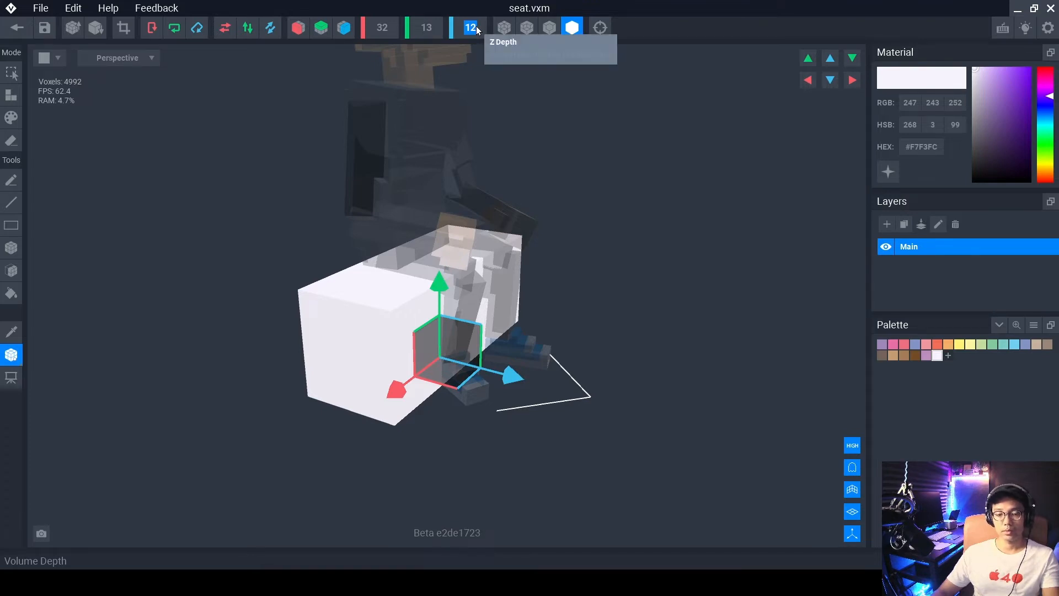
text(4)
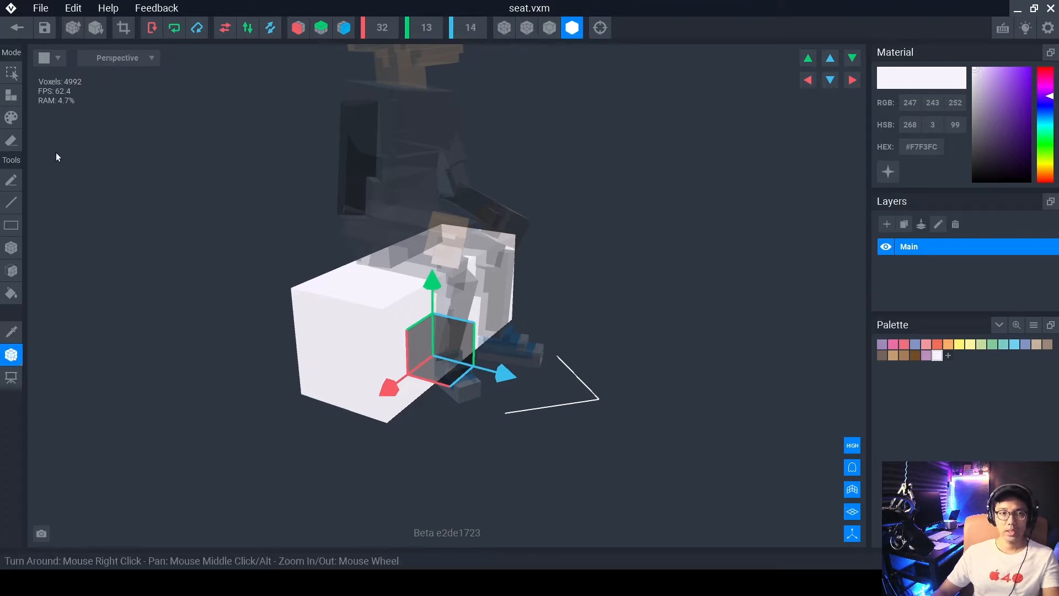
Fill the seat's added depth with near-white voxels using the Rectangle tool in Create mode.
right_drag(510, 297, 490, 328)
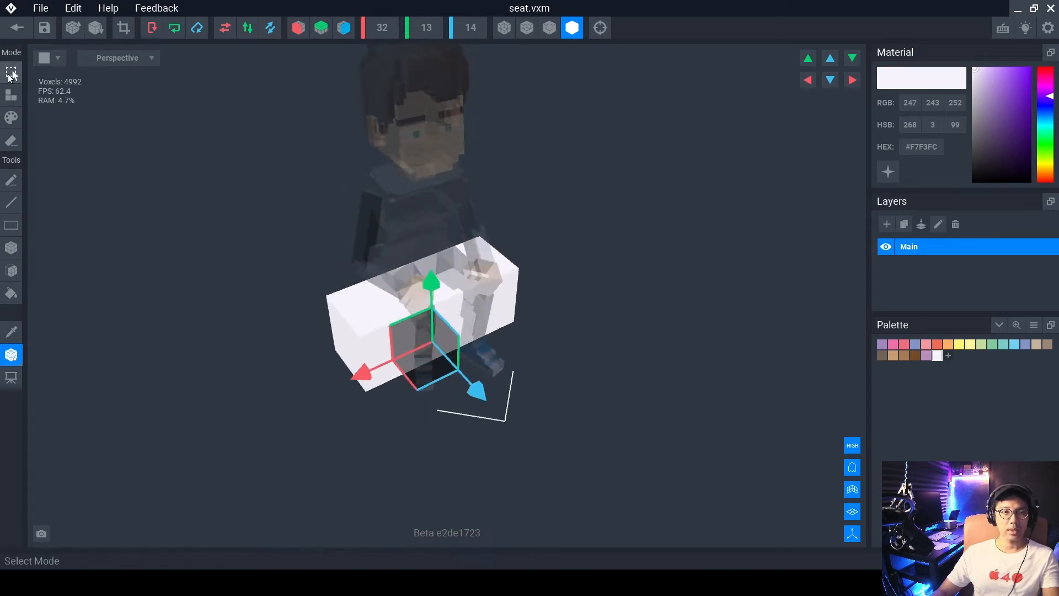
click(9, 77)
click(11, 96)
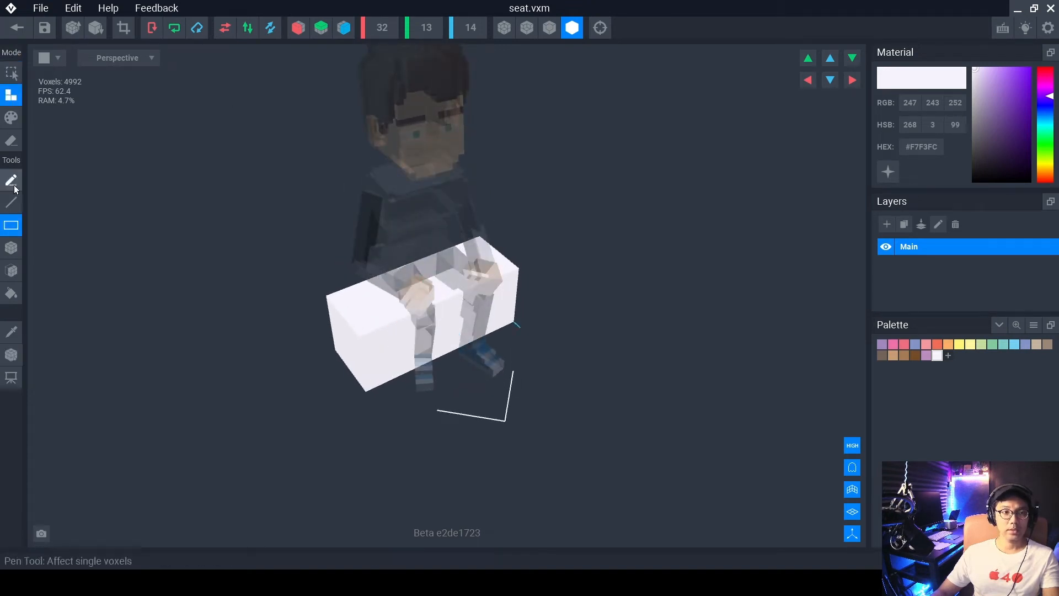
right_drag(466, 287, 489, 256)
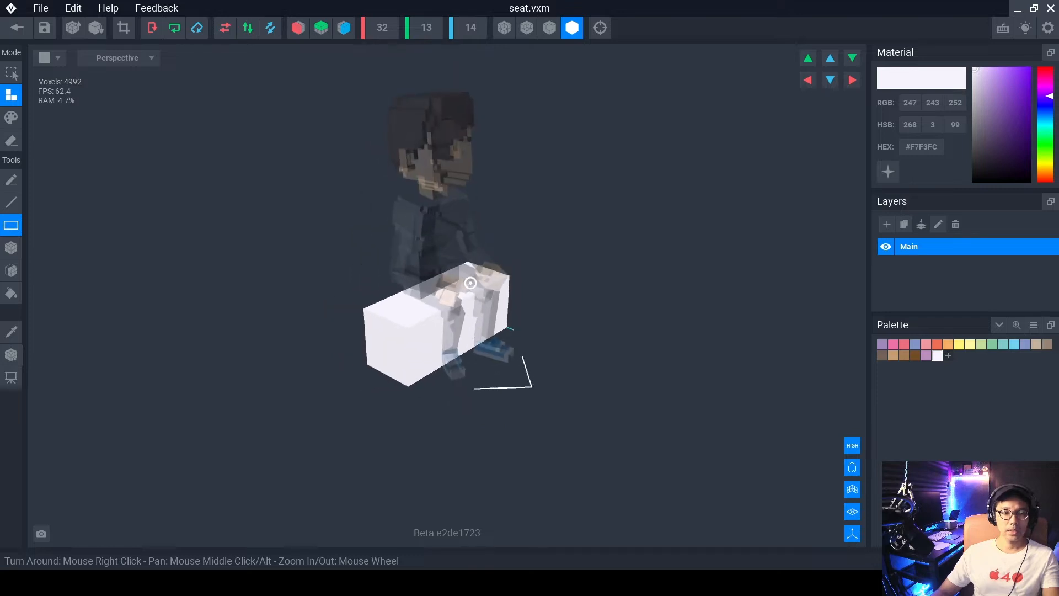
drag(353, 231, 615, 412)
right_drag(486, 333, 428, 306)
scroll(476, 338, up, 3)
Move the seat's pivot along Z to 10 and check the character's placement from the front and side.
click(20, 355)
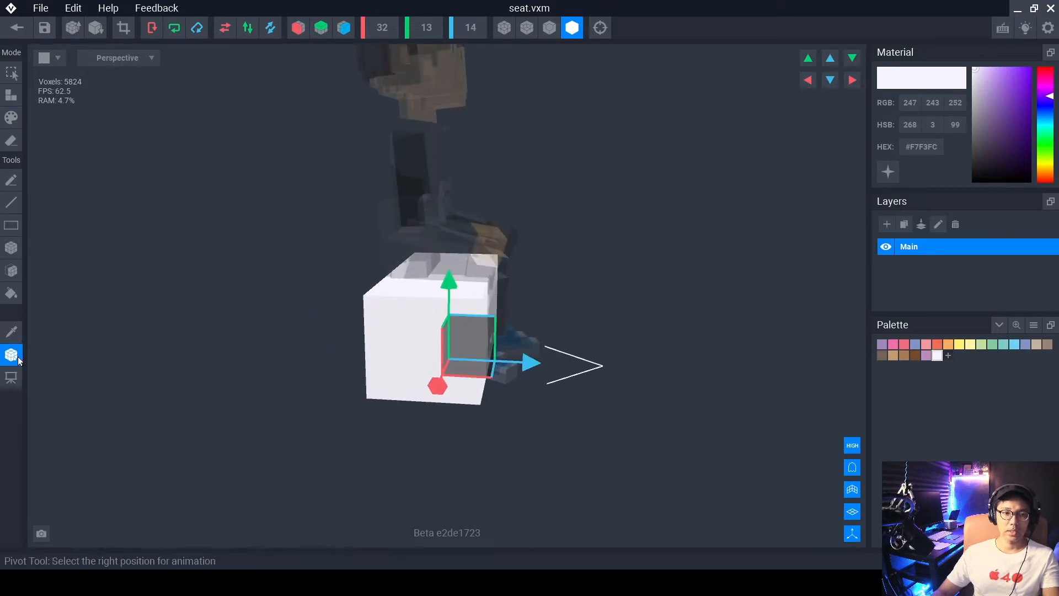
right_drag(458, 354, 456, 352)
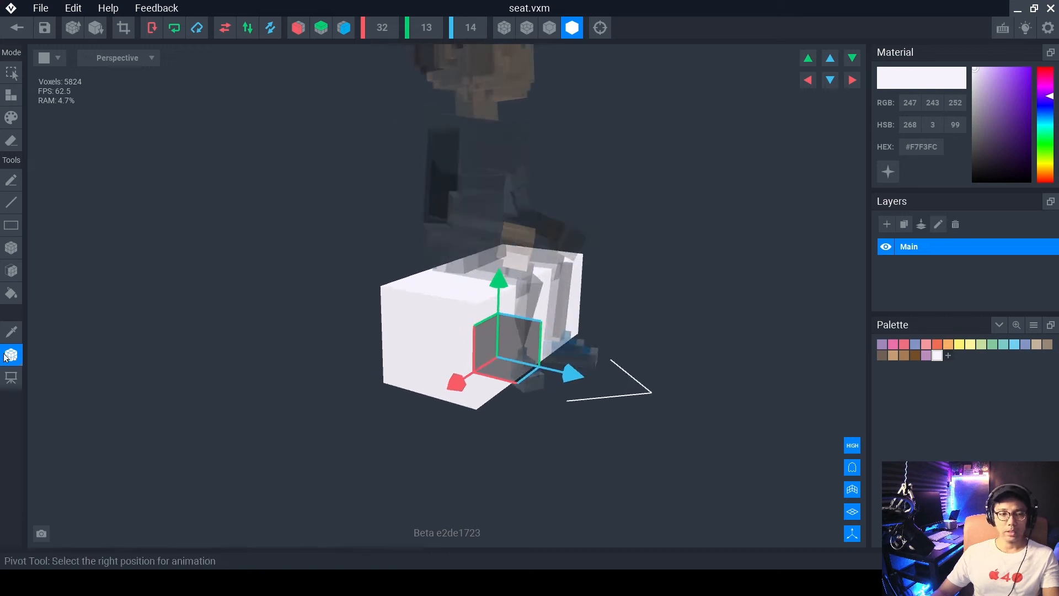
drag(564, 375, 552, 372)
right_drag(524, 333, 535, 341)
drag(551, 364, 579, 365)
right_drag(579, 368, 561, 380)
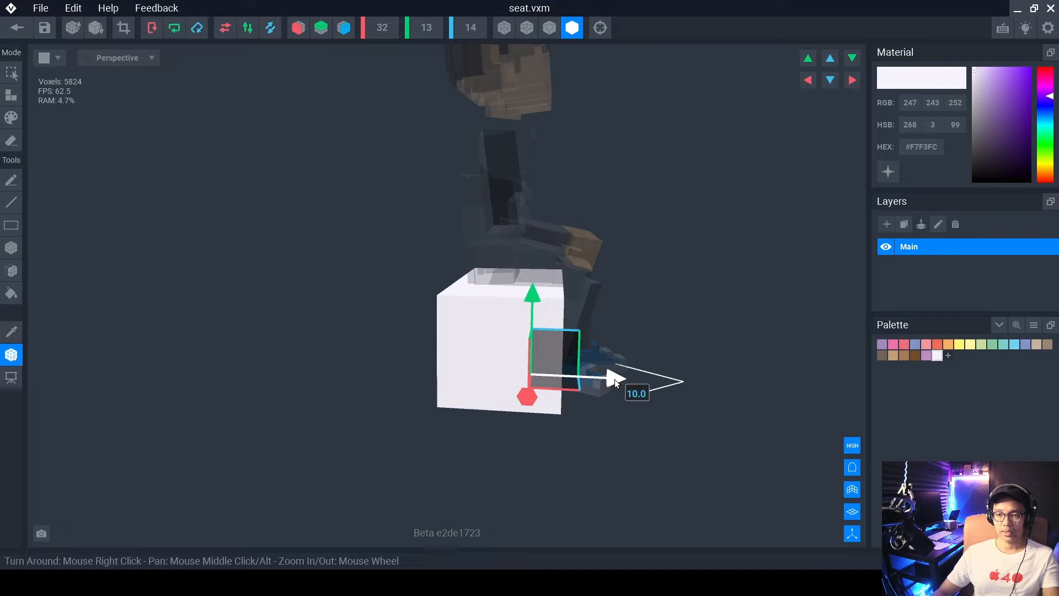
right_drag(614, 379, 584, 300)
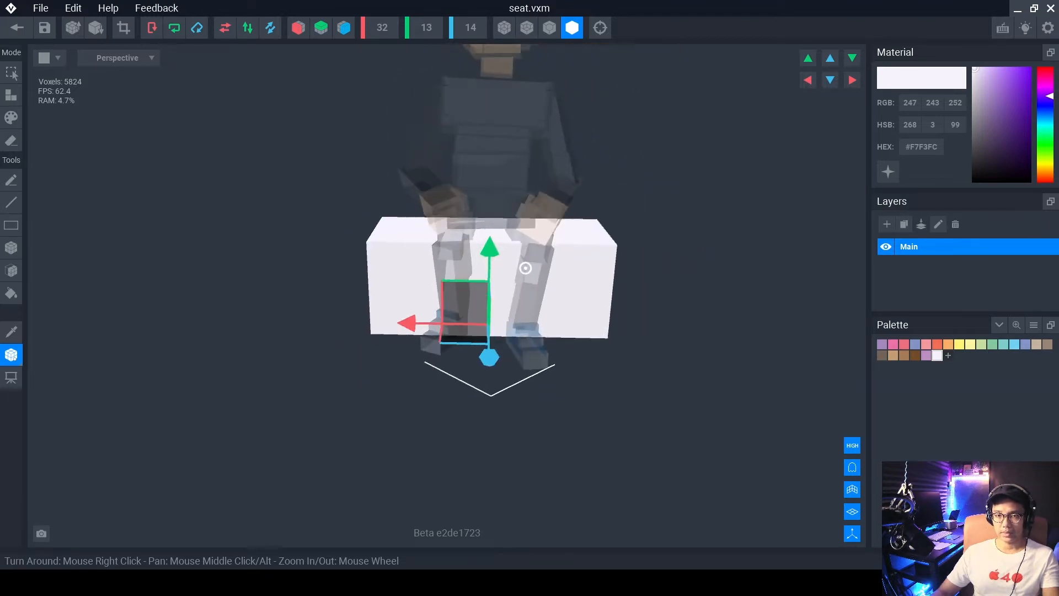
right_drag(525, 268, 548, 327)
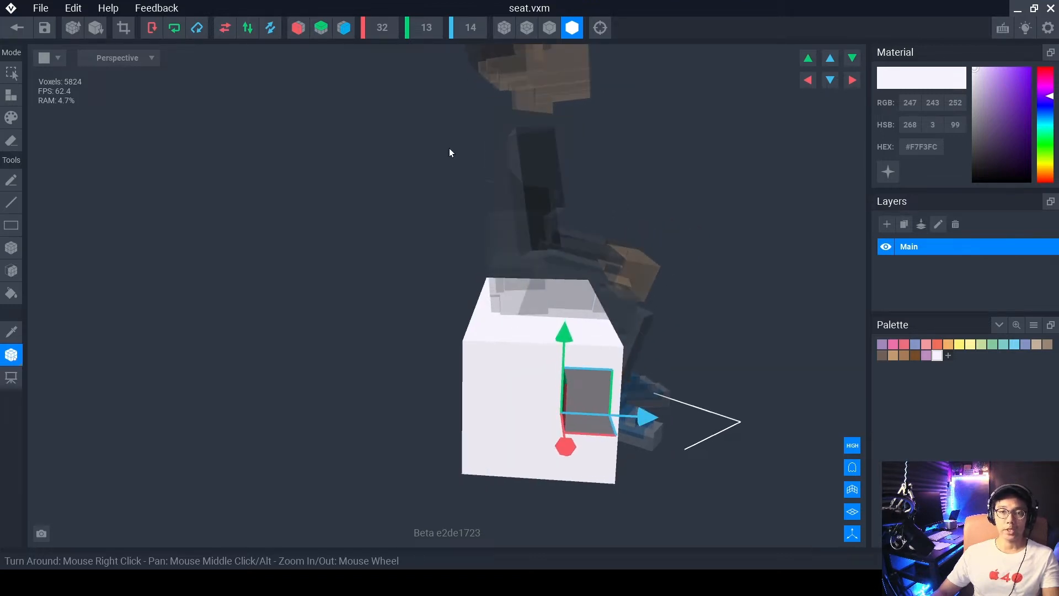
right_drag(477, 278, 495, 344)
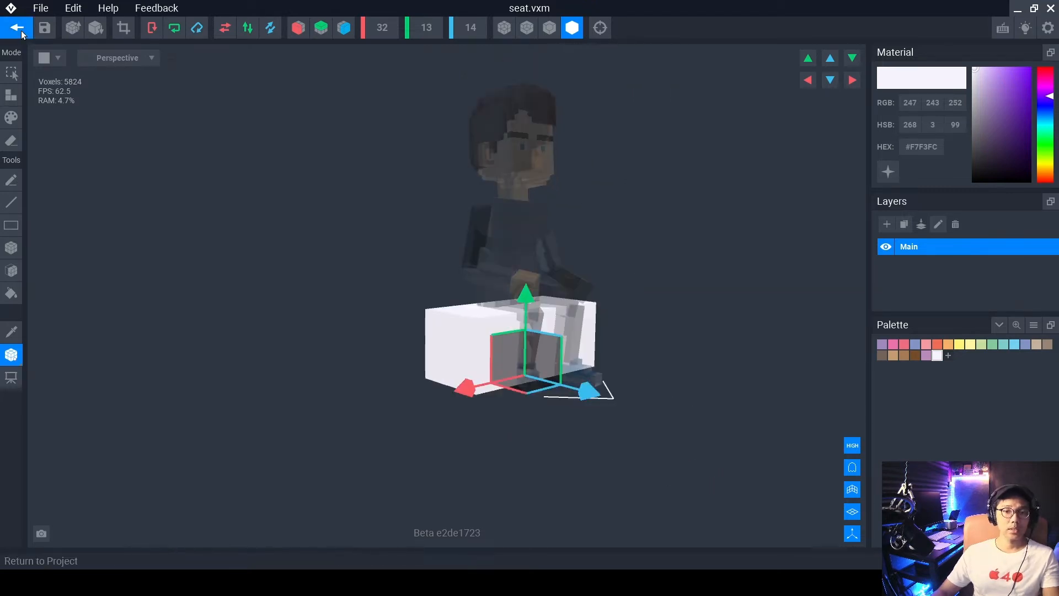
Save the seat model, return to the armchair project and inspect the character on the enlarged seat.
click(22, 34)
click(409, 207)
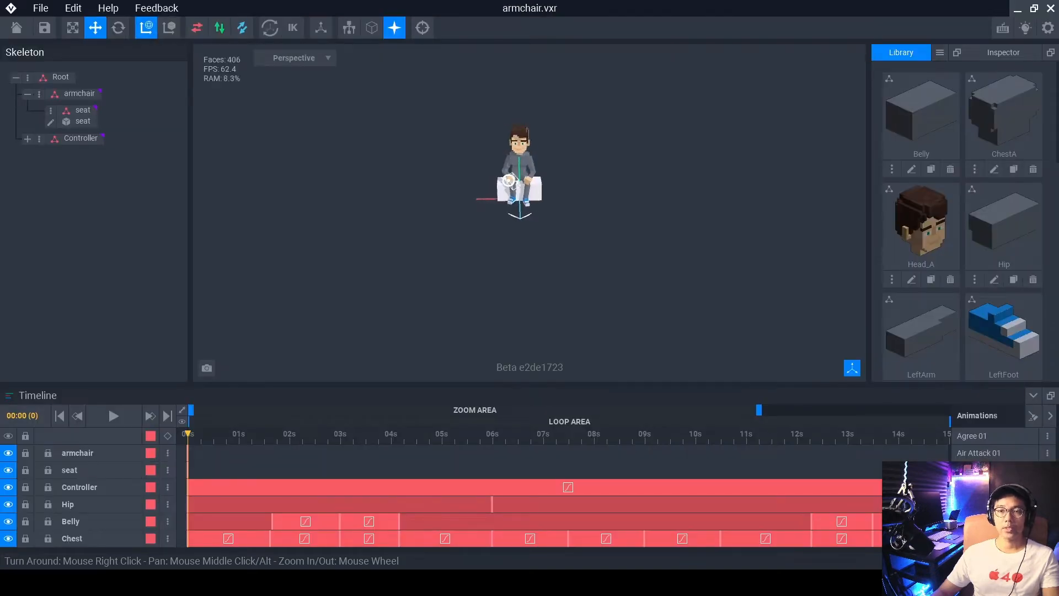
scroll(518, 184, up, 1)
middle_drag(519, 184, 518, 190)
right_drag(524, 239, 525, 238)
scroll(524, 238, up, 5)
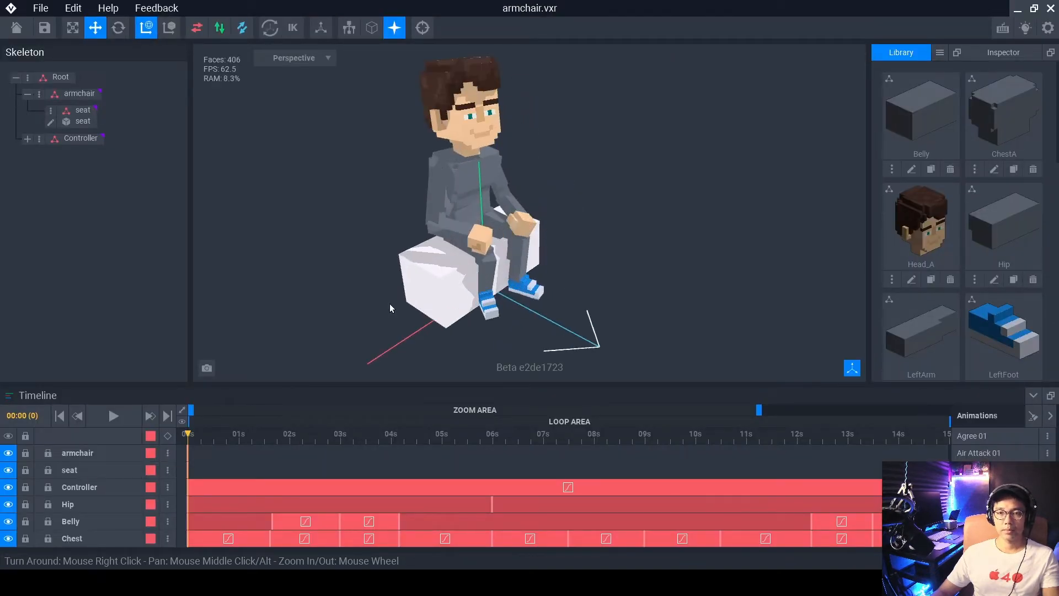
right_drag(423, 278, 427, 278)
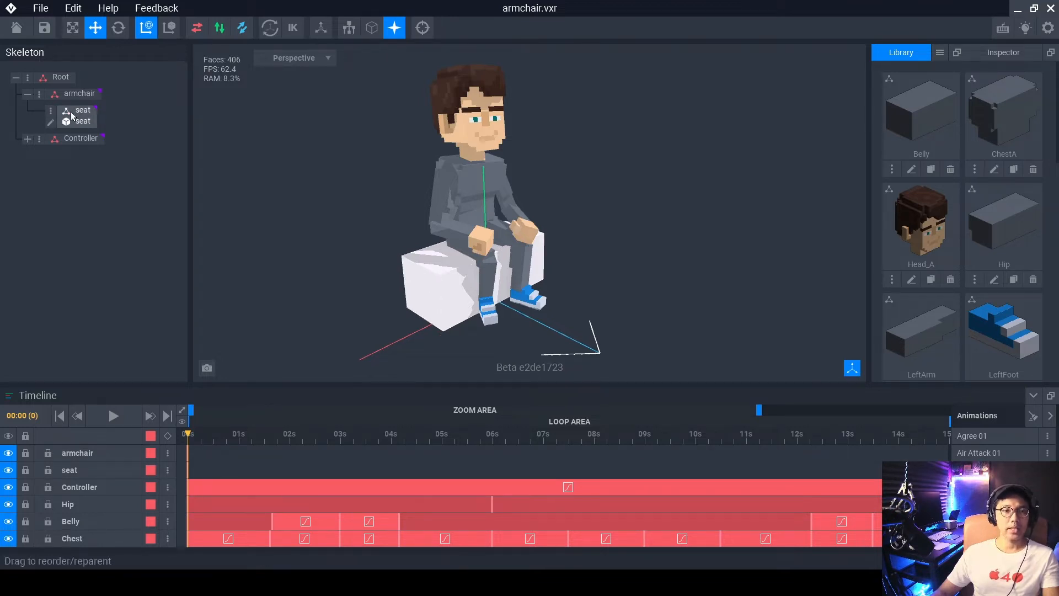
Create a child node named "back rest" under the seat node.
click(53, 111)
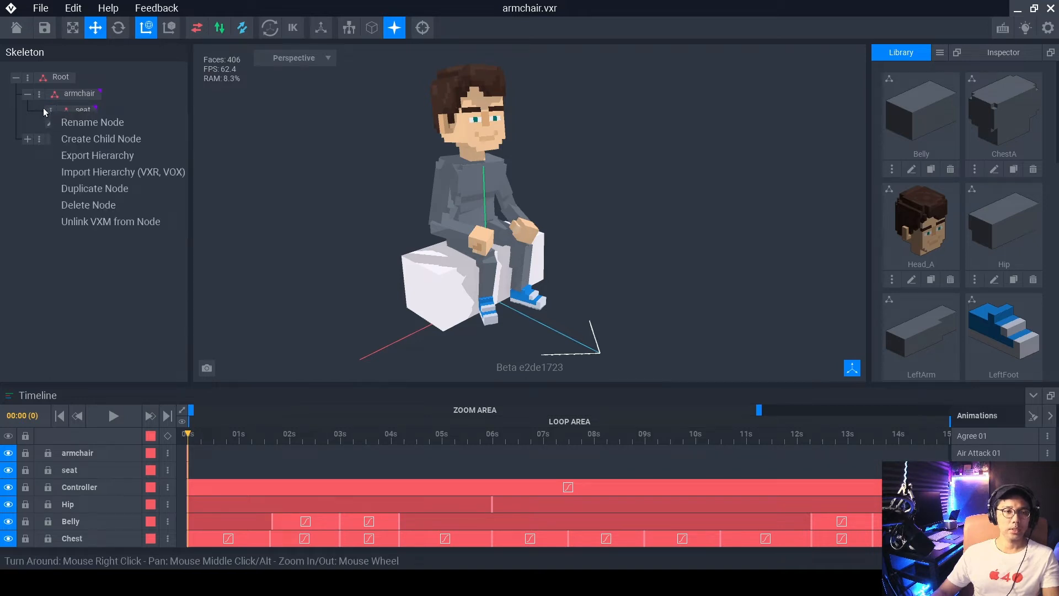
click(88, 139)
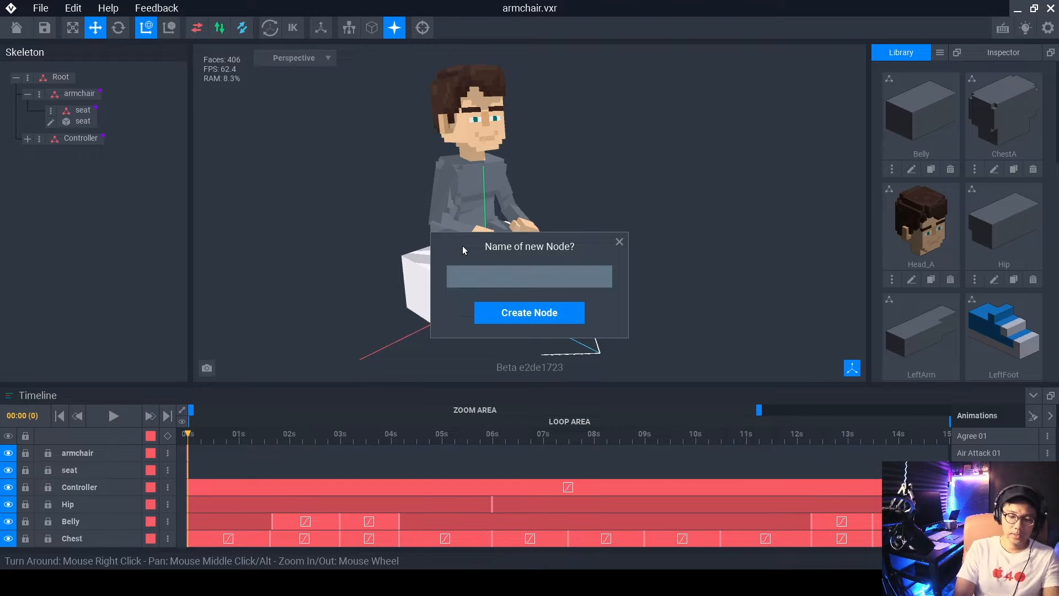
text(back rest)
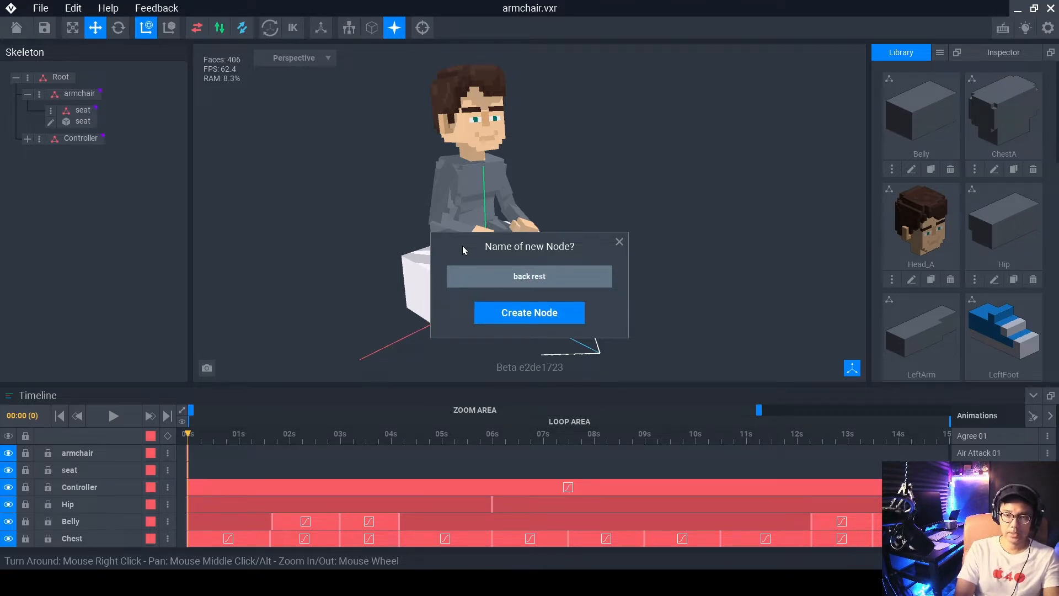
key(Return)
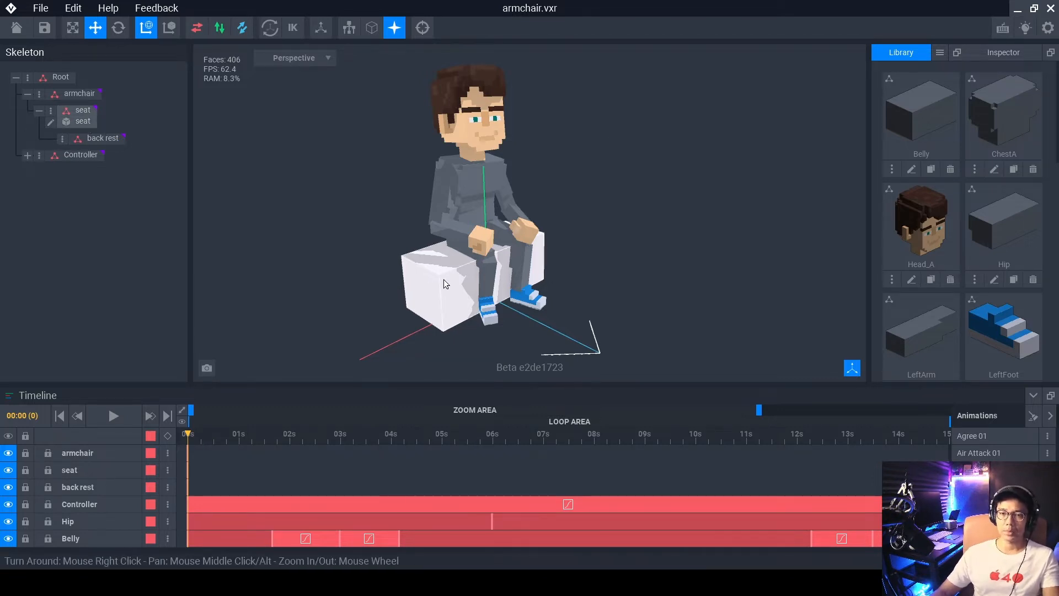
Create a new voxel model named "back rest" in the project library.
right_drag(618, 144, 695, 146)
right_drag(448, 253, 459, 264)
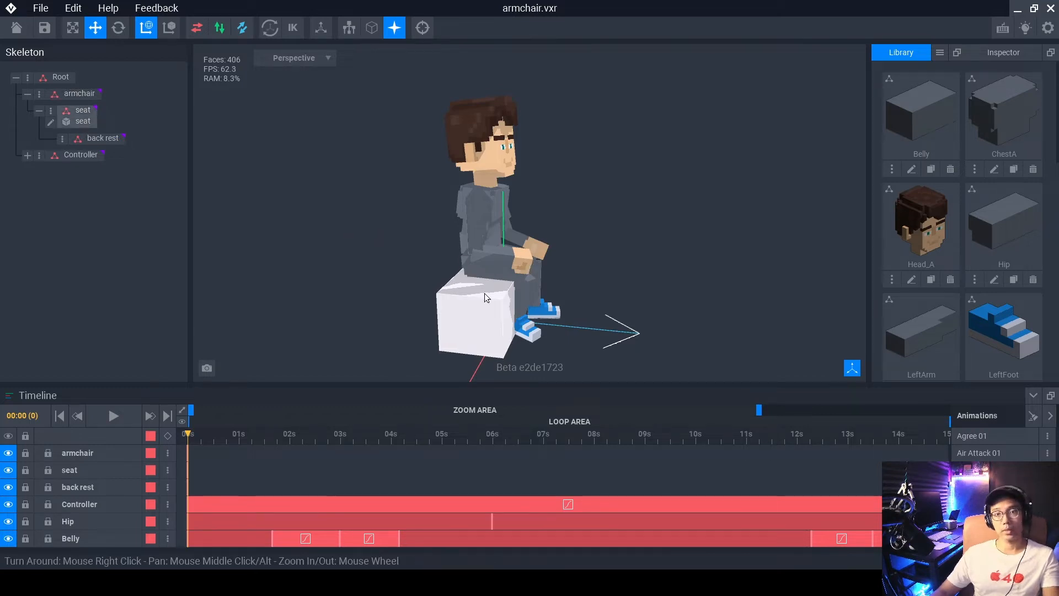
right_drag(484, 297, 640, 255)
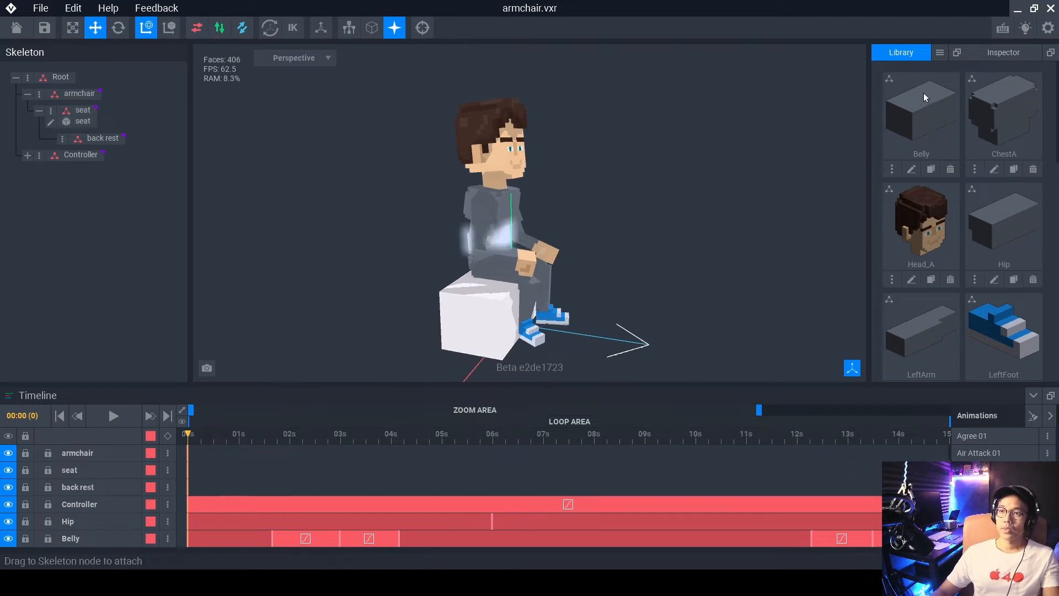
click(941, 53)
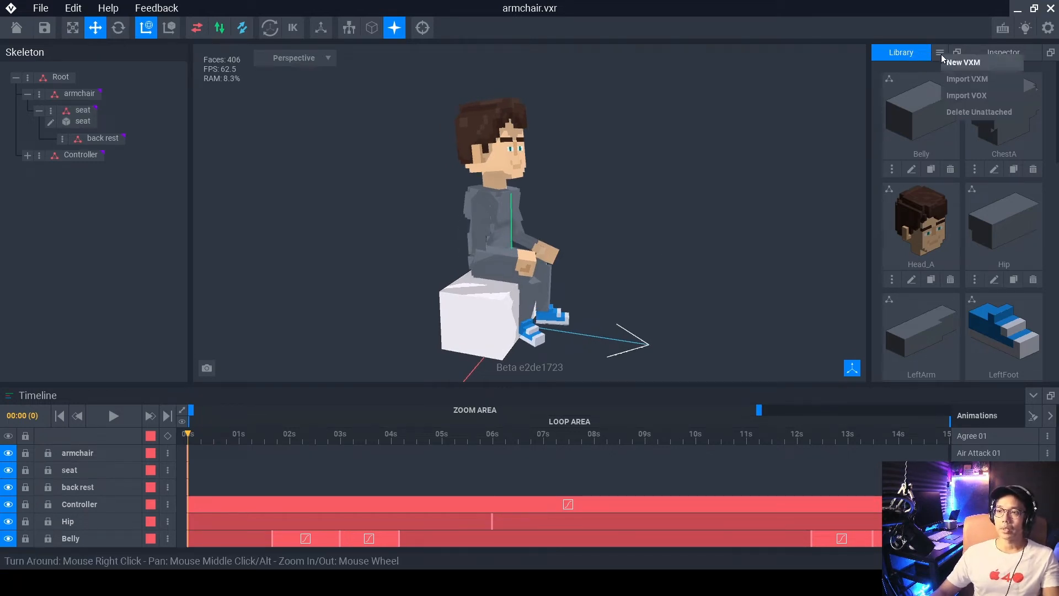
click(952, 63)
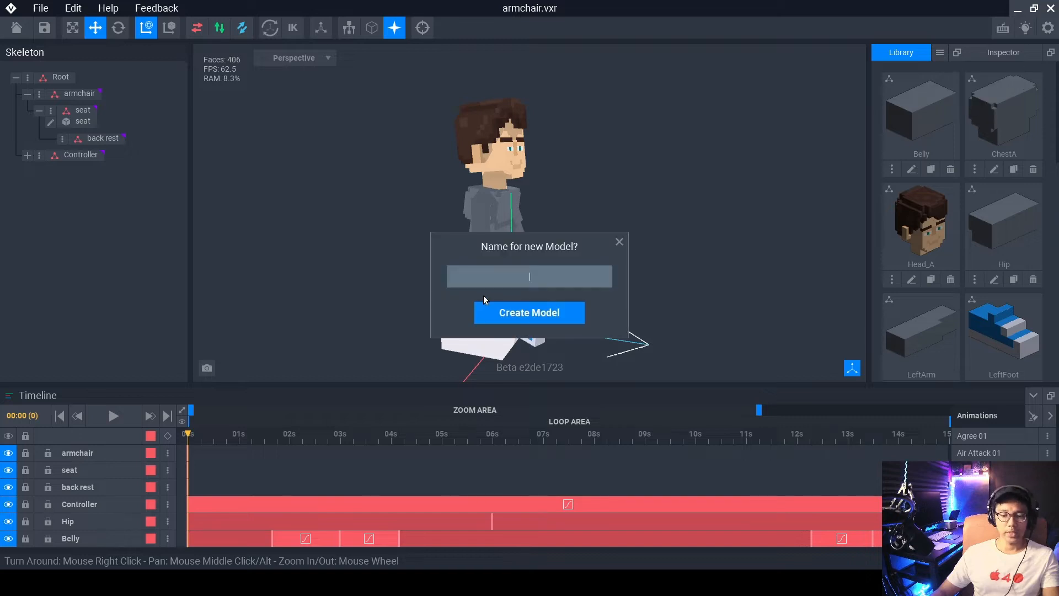
text(back res)
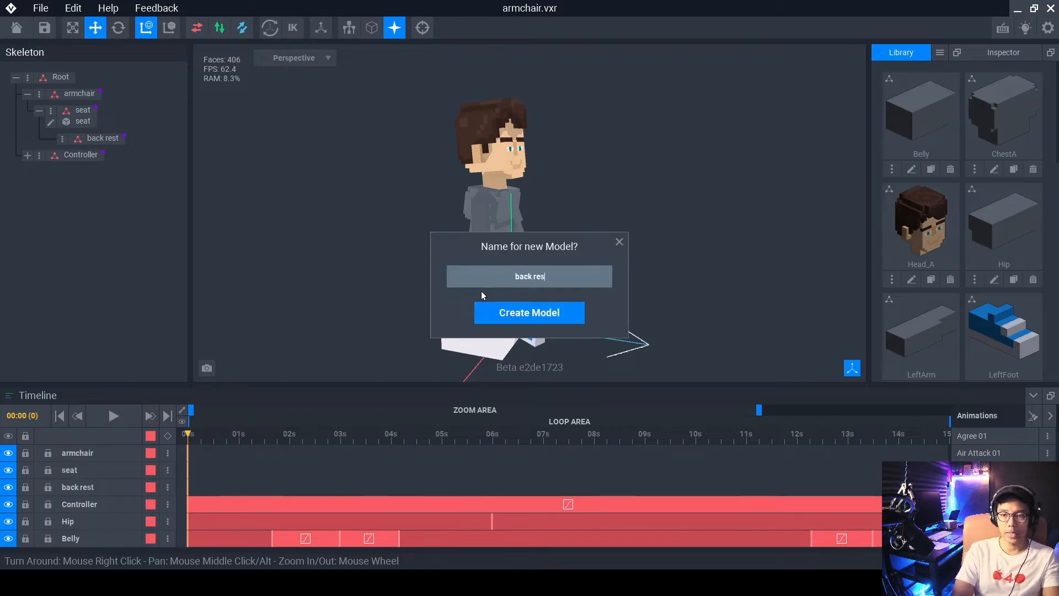
text(t)
key(Return)
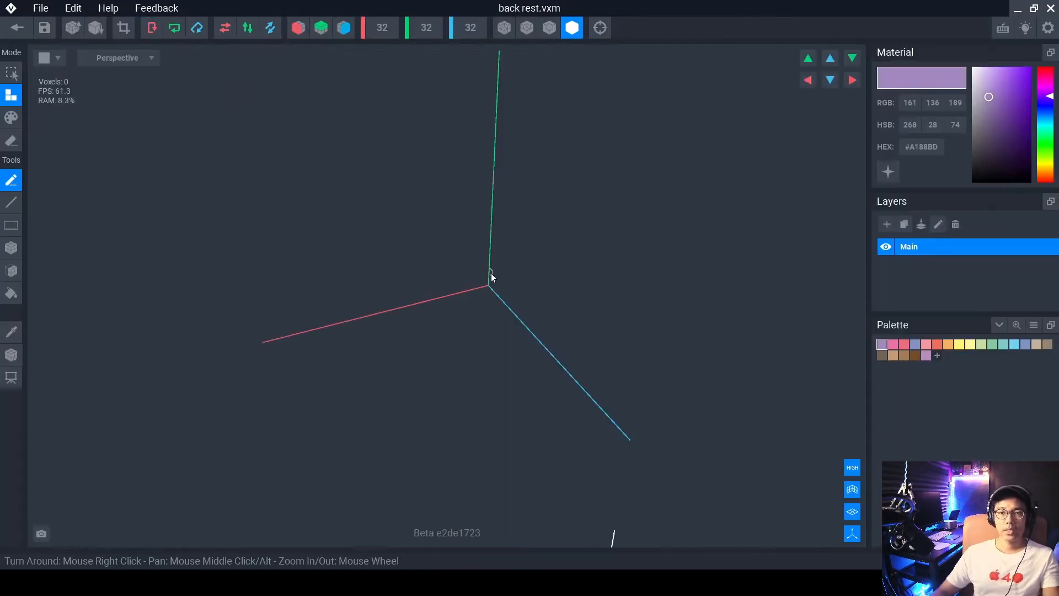
Set the back rest model's volume to 28 voxels wide, 16 high and 4 deep.
right_drag(527, 171, 491, 308)
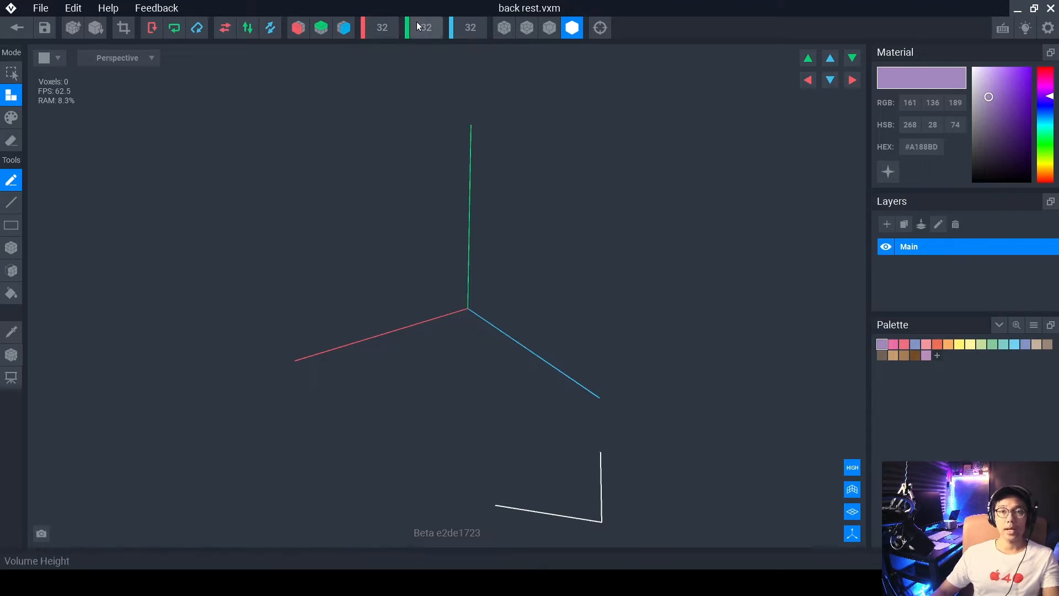
click(425, 33)
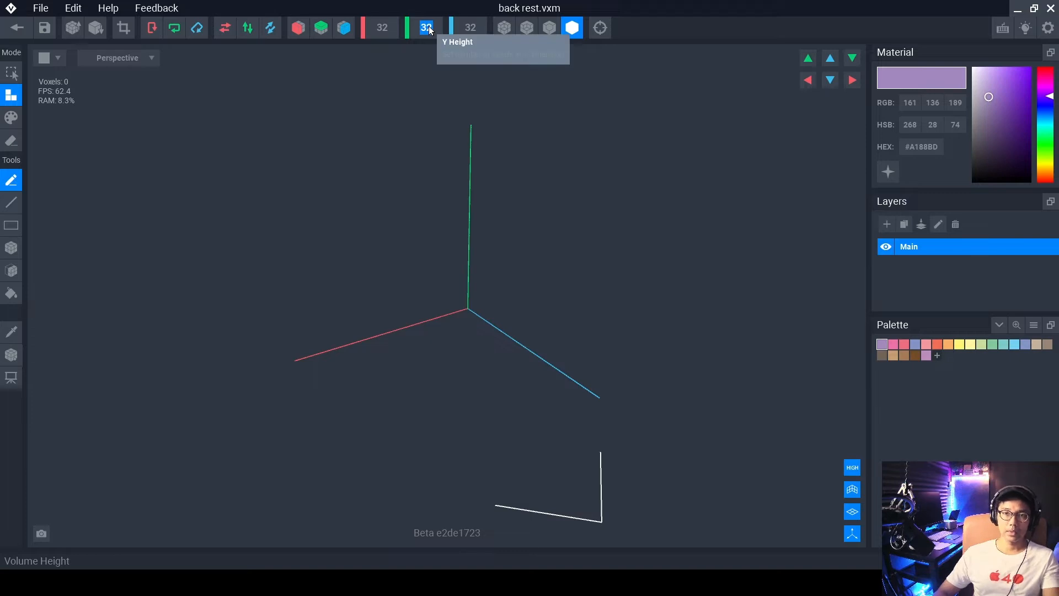
key(Return)
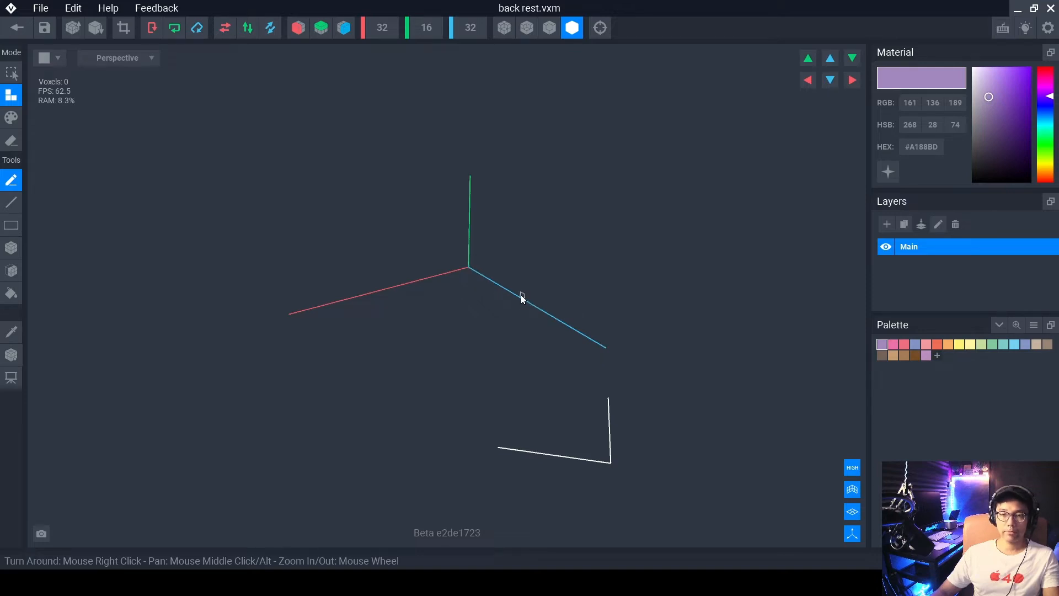
right_drag(521, 295, 521, 296)
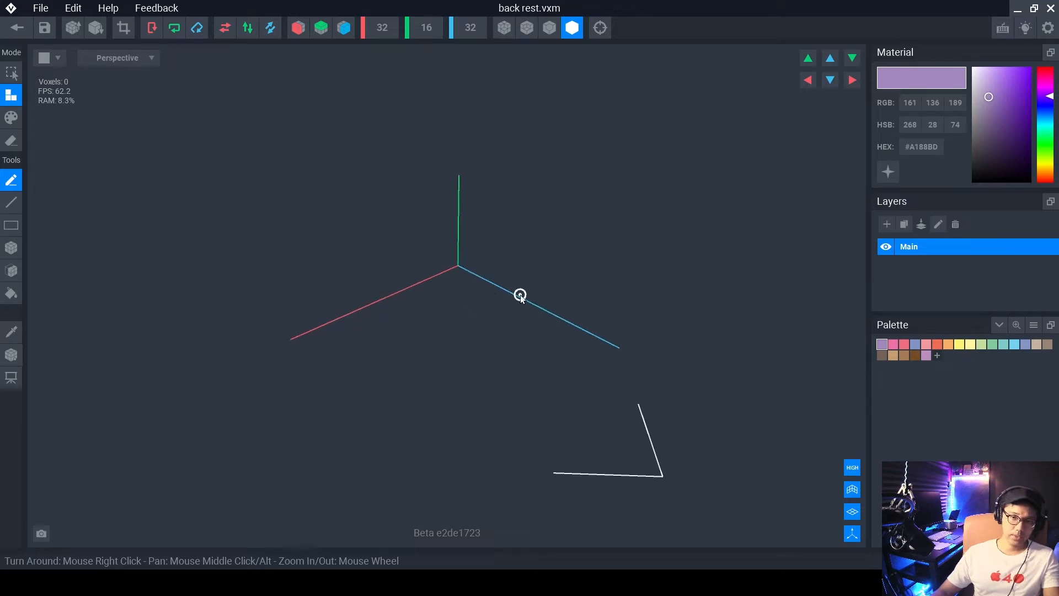
click(461, 27)
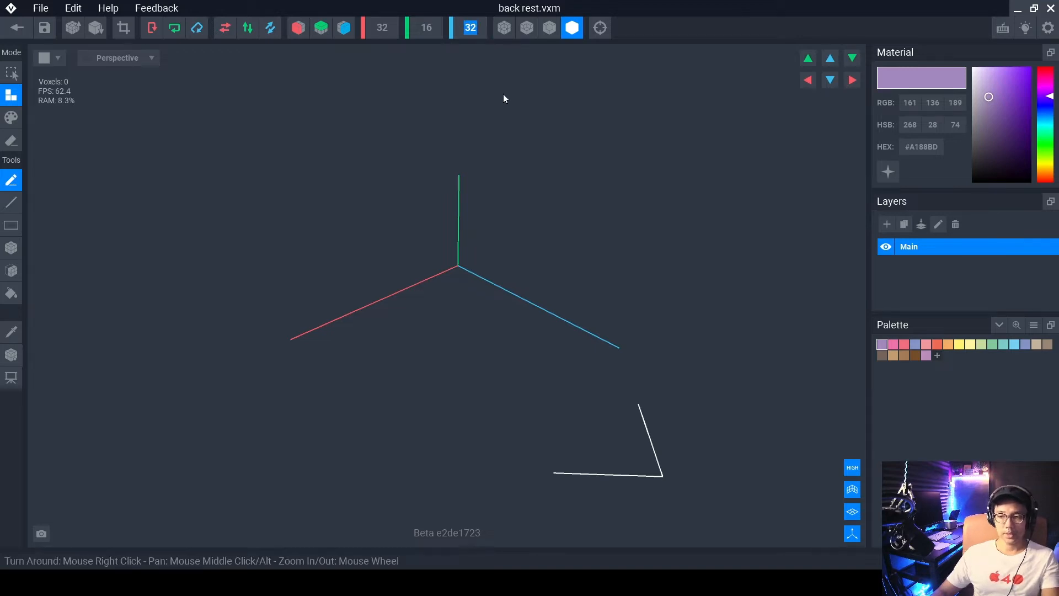
text(4)
key(Return)
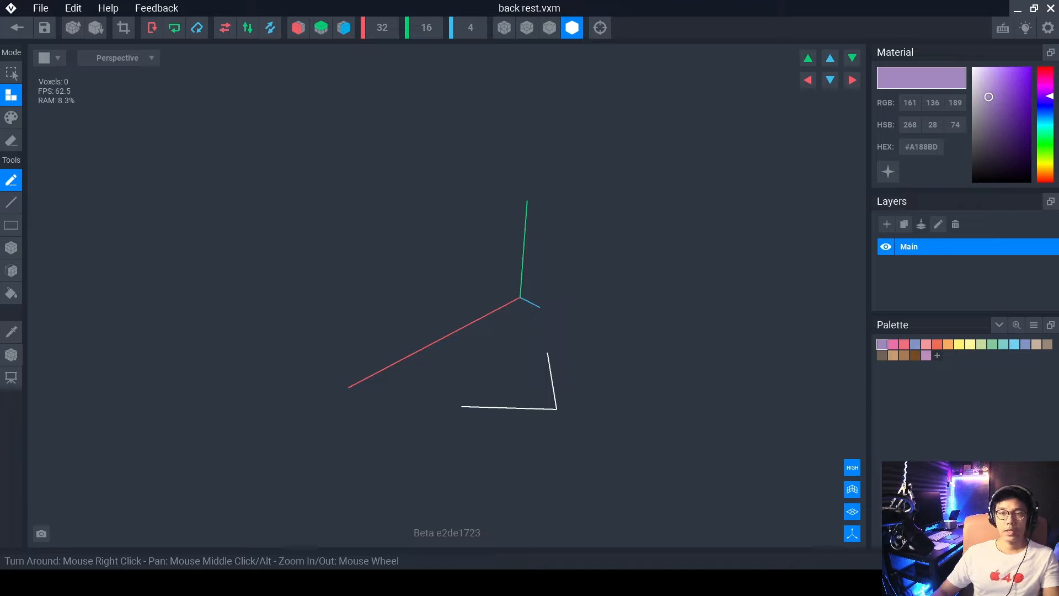
right_drag(520, 296, 421, 253)
right_drag(517, 301, 471, 287)
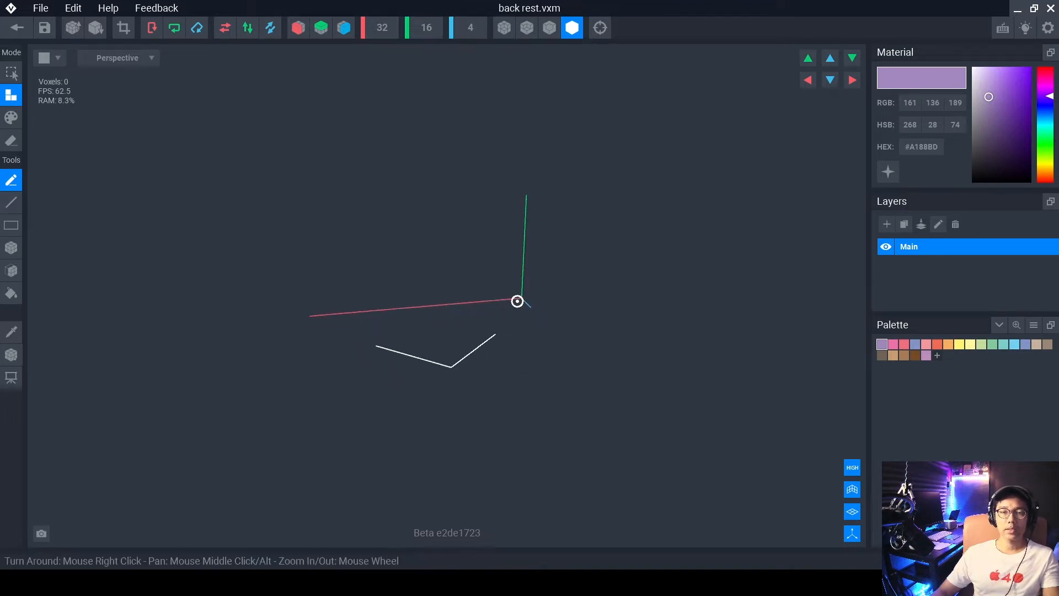
double_click(392, 33)
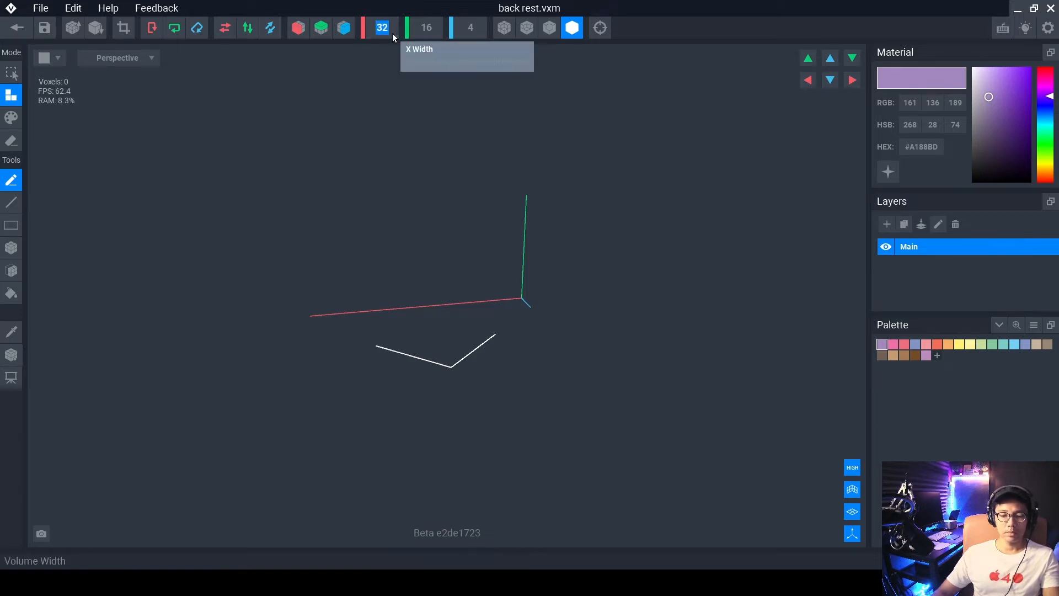
text(2)
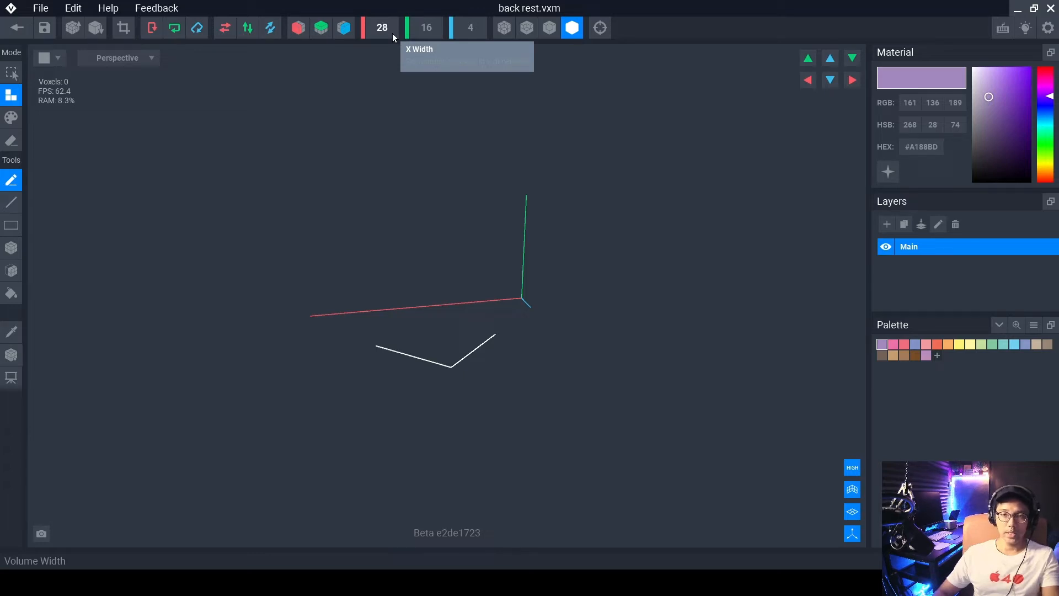
key(Return)
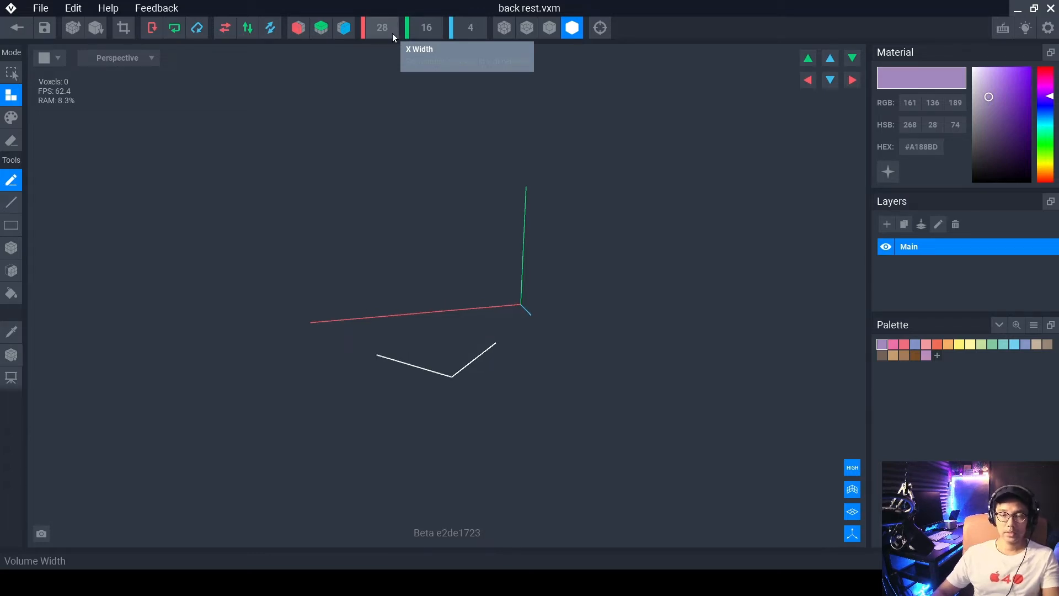
Add the near-white colour #F0EBF6 to the palette and fill the whole volume with it using the Rectangle tool in Create mode.
click(11, 75)
click(12, 103)
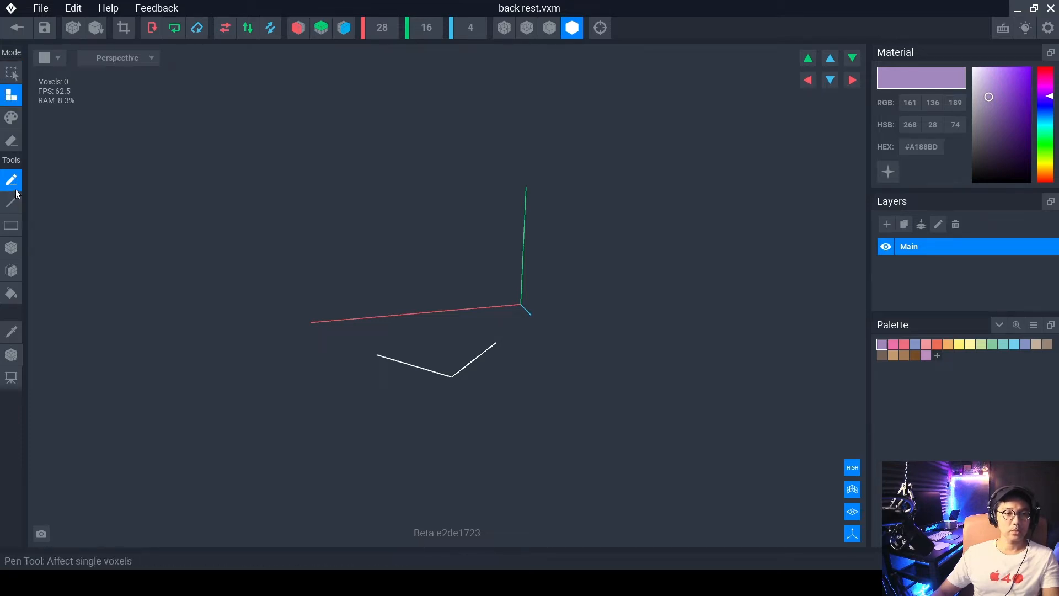
click(11, 226)
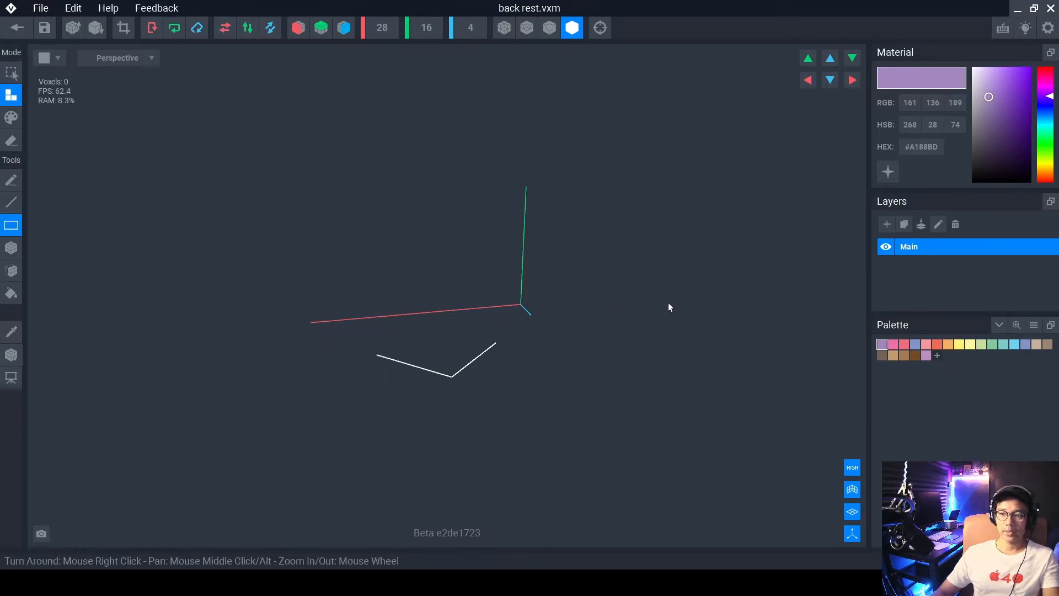
click(936, 356)
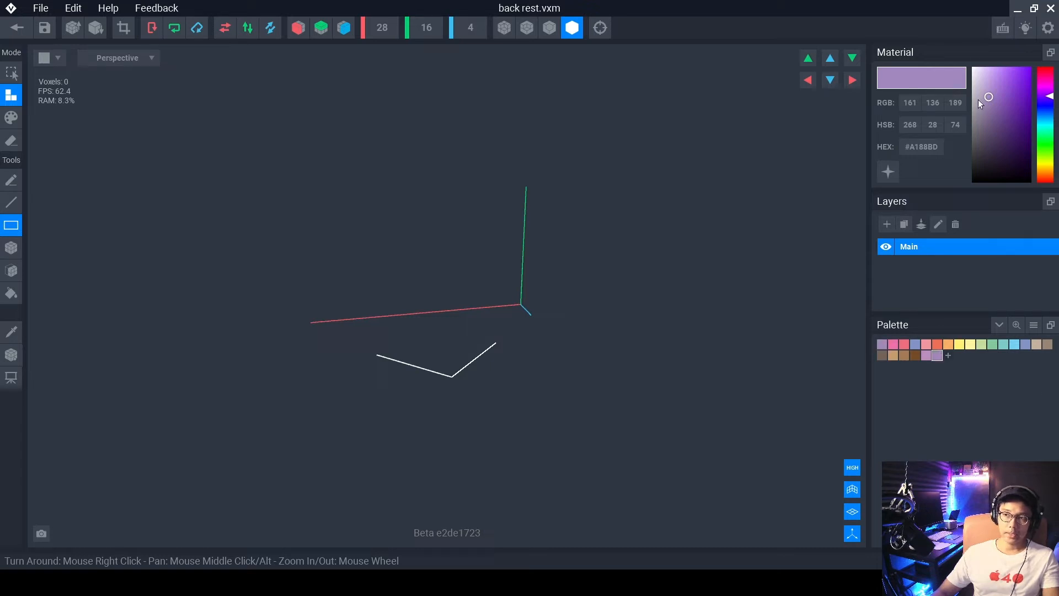
click(974, 72)
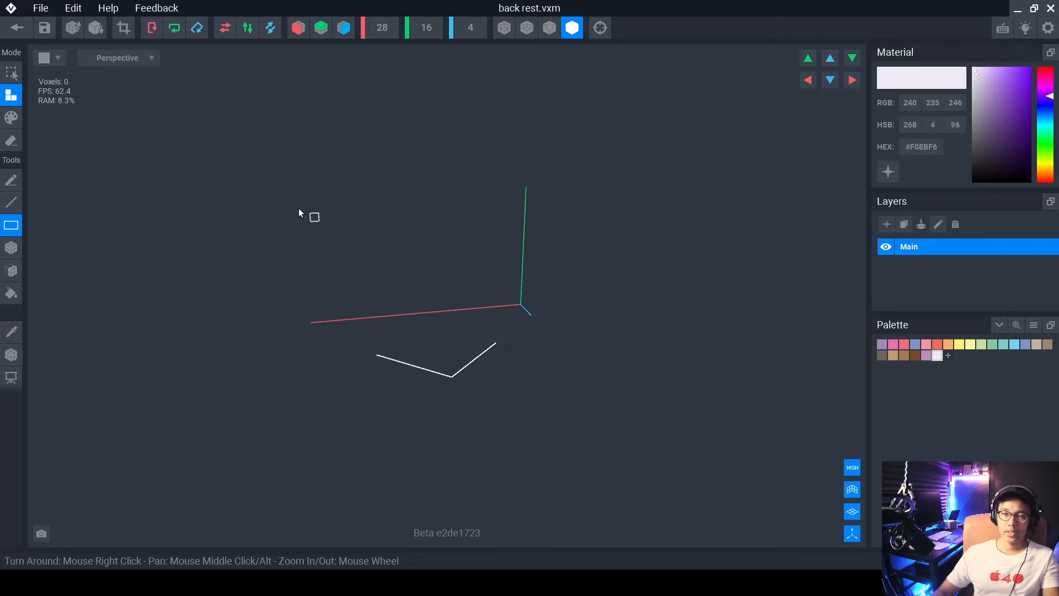
drag(243, 128, 690, 394)
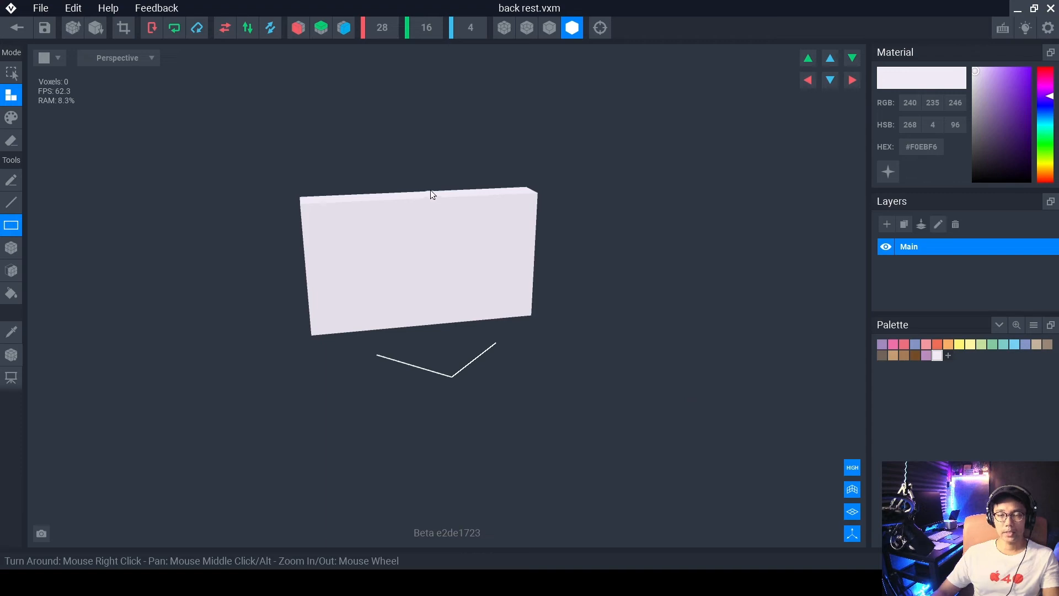
Move the back rest's pivot along Z to 0 and shift it along X toward the middle of the panel.
right_drag(430, 190, 388, 262)
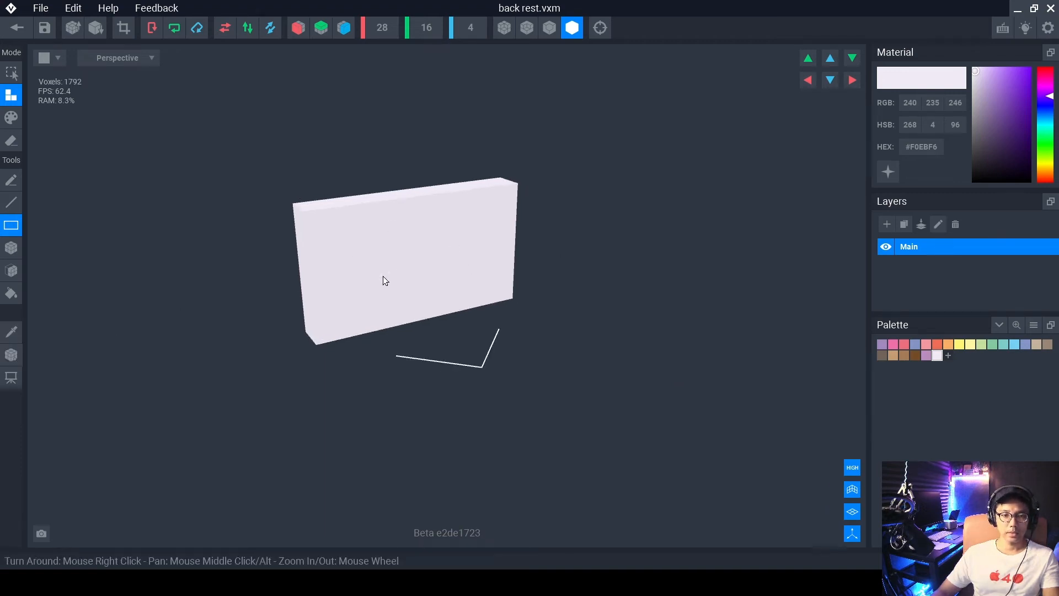
click(11, 354)
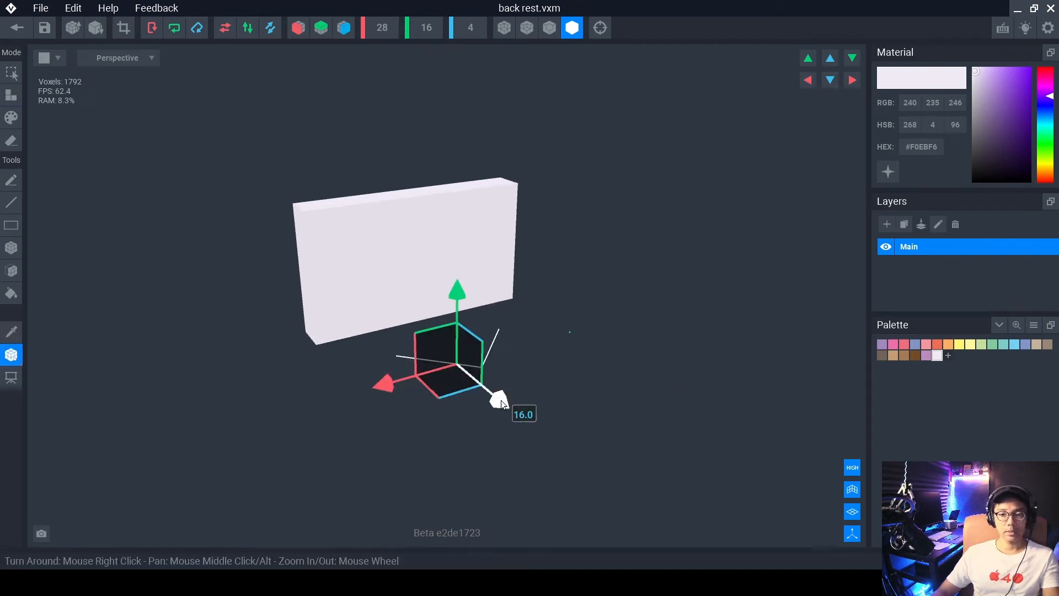
drag(500, 404, 432, 330)
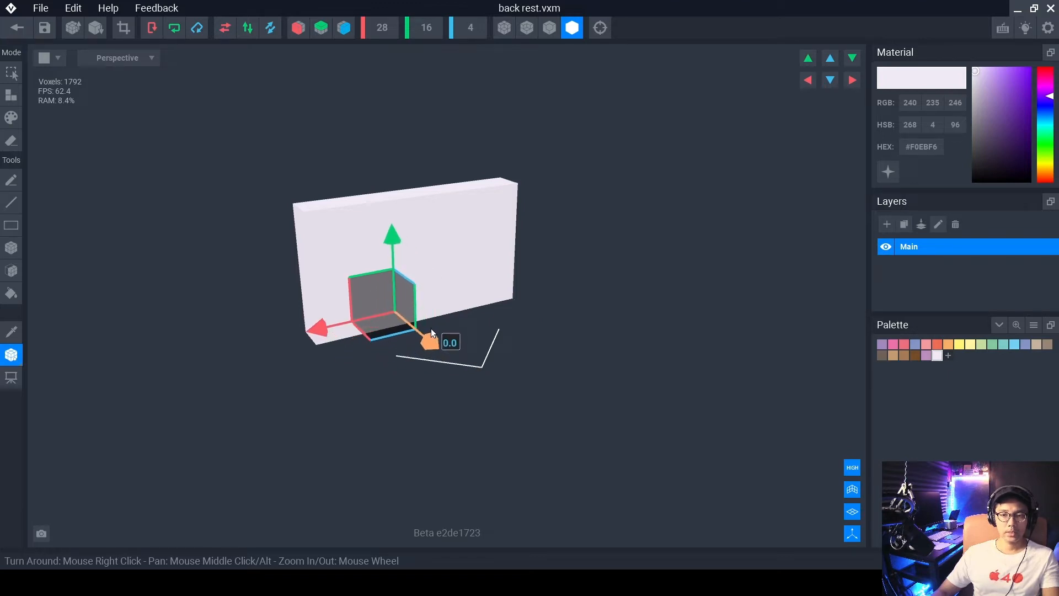
right_drag(437, 338, 467, 337)
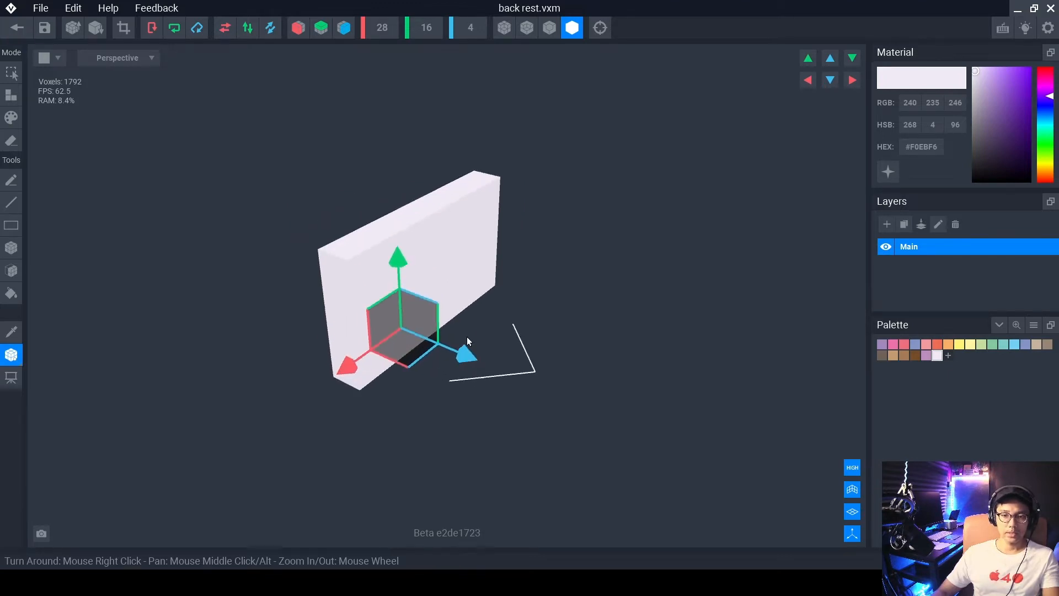
right_drag(428, 302, 341, 343)
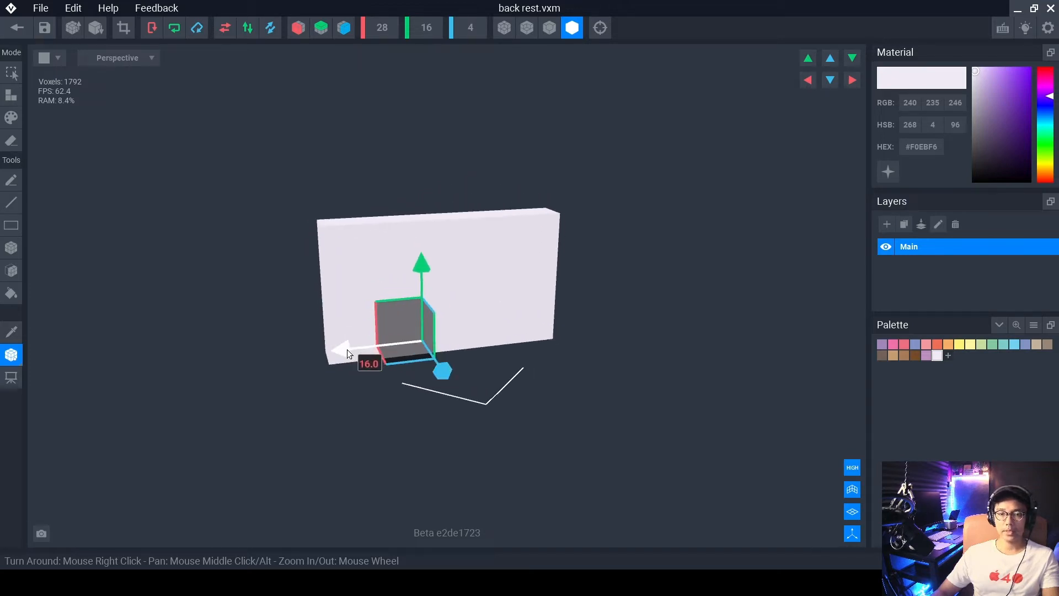
drag(347, 349, 358, 349)
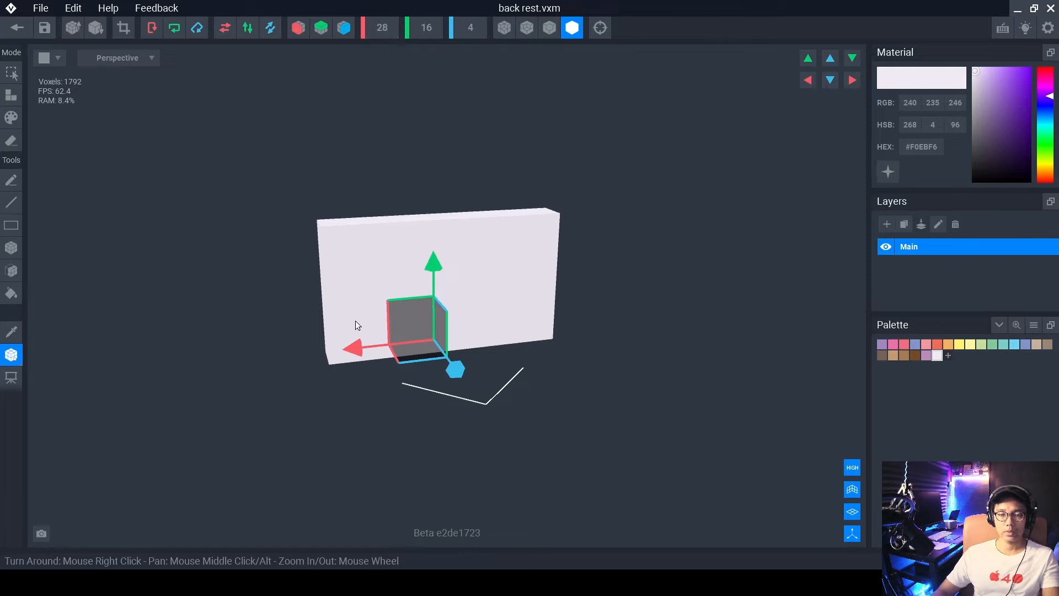
drag(356, 351, 359, 350)
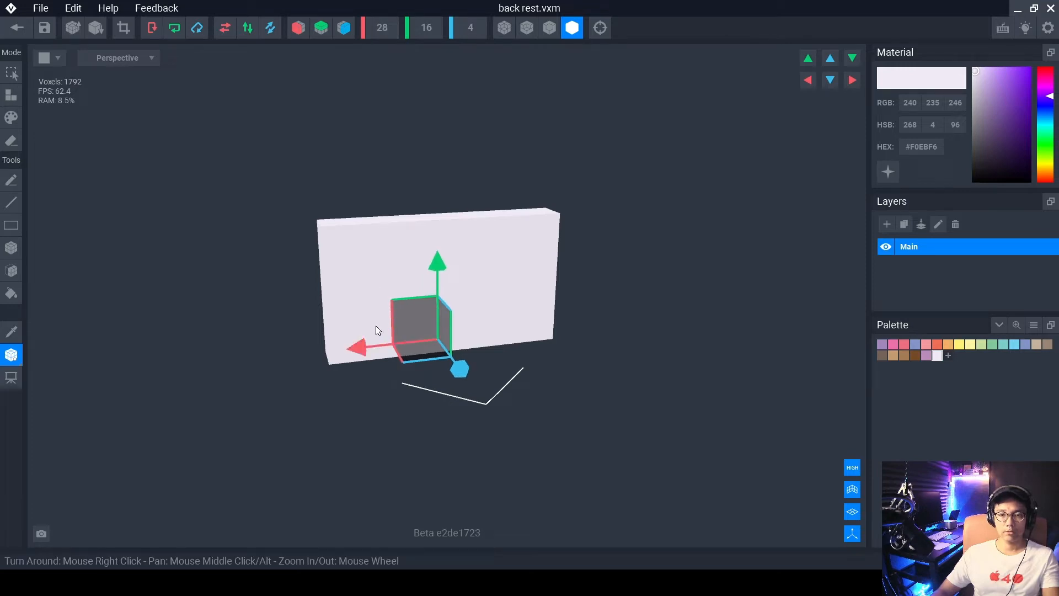
right_drag(375, 325, 445, 269)
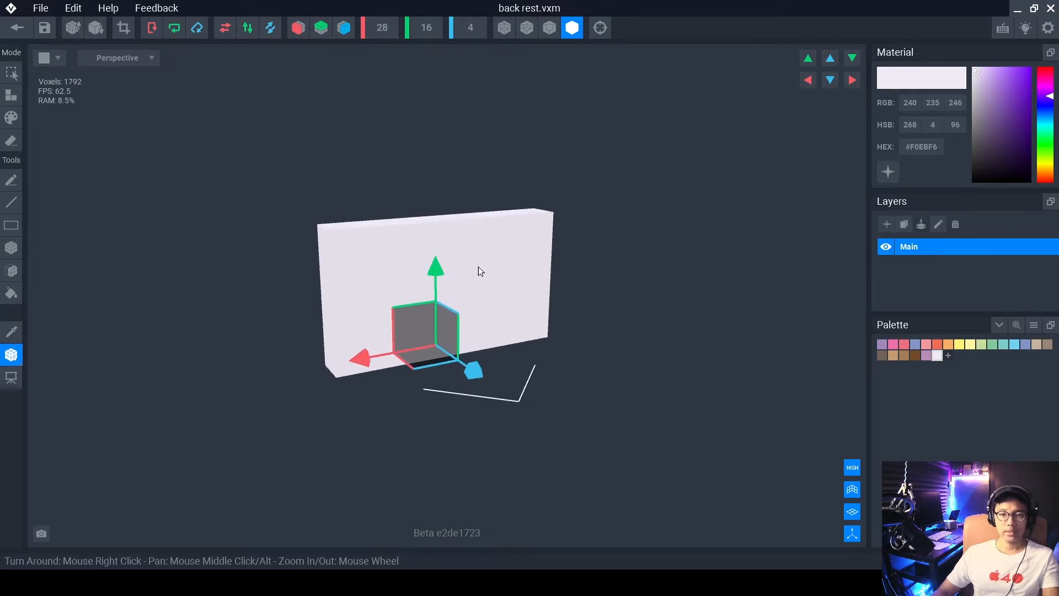
Save the back rest model, return to the armchair project and attach the model to the "back rest" node.
click(21, 30)
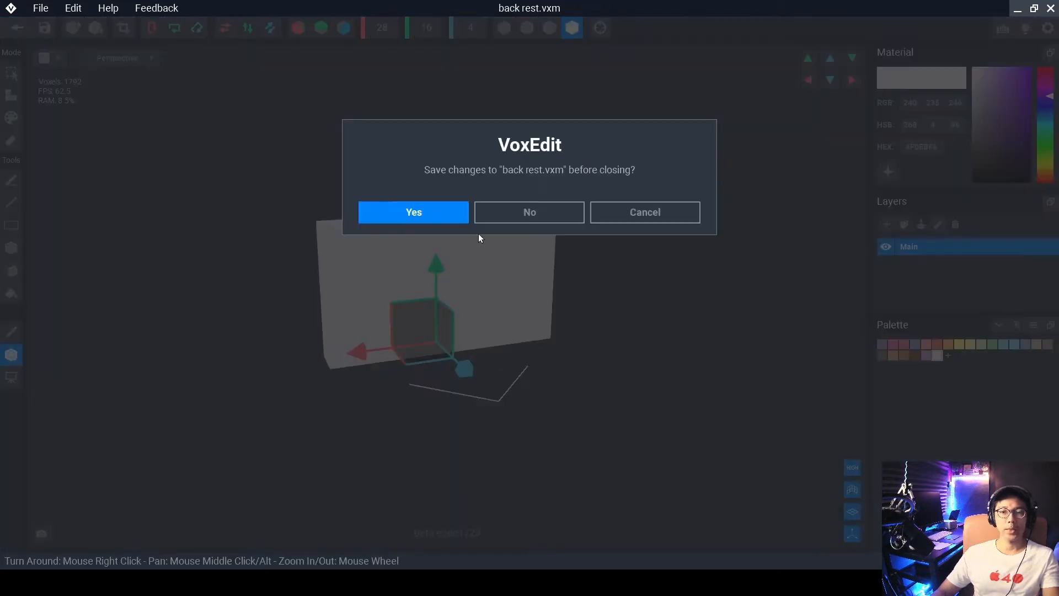
click(451, 212)
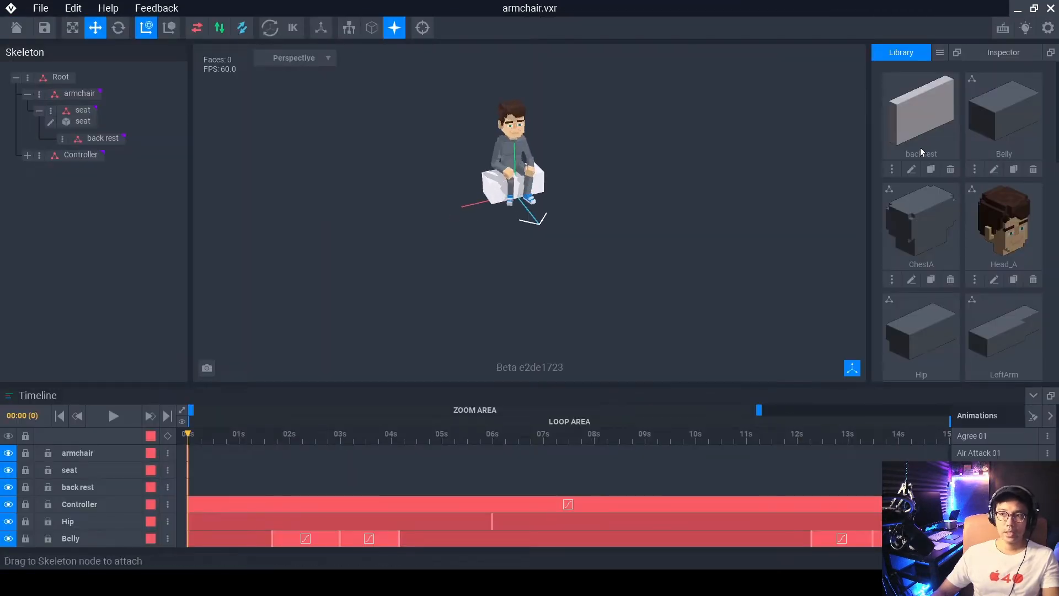
drag(929, 131, 271, 173)
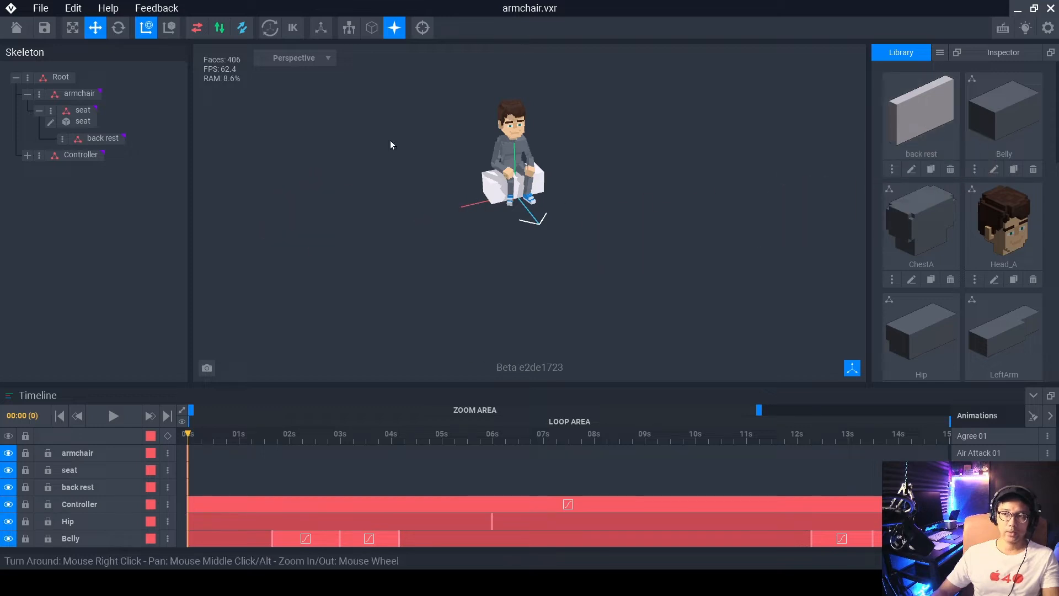
drag(920, 113, 110, 139)
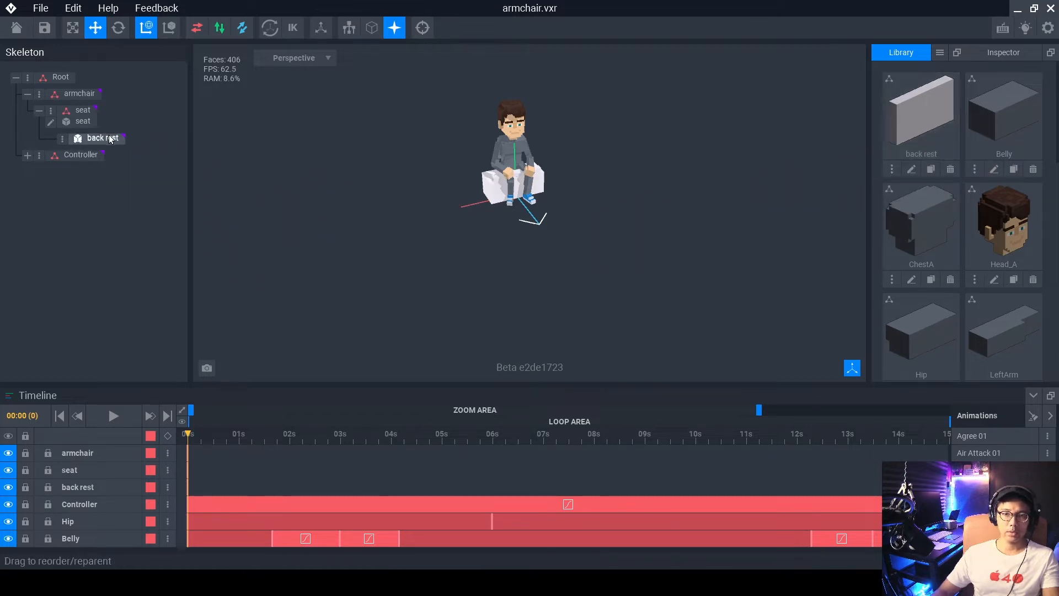
Select the back rest and move it backward along Z to -14, behind the seat's rear edge.
right_drag(441, 190, 496, 184)
scroll(497, 185, up, 2)
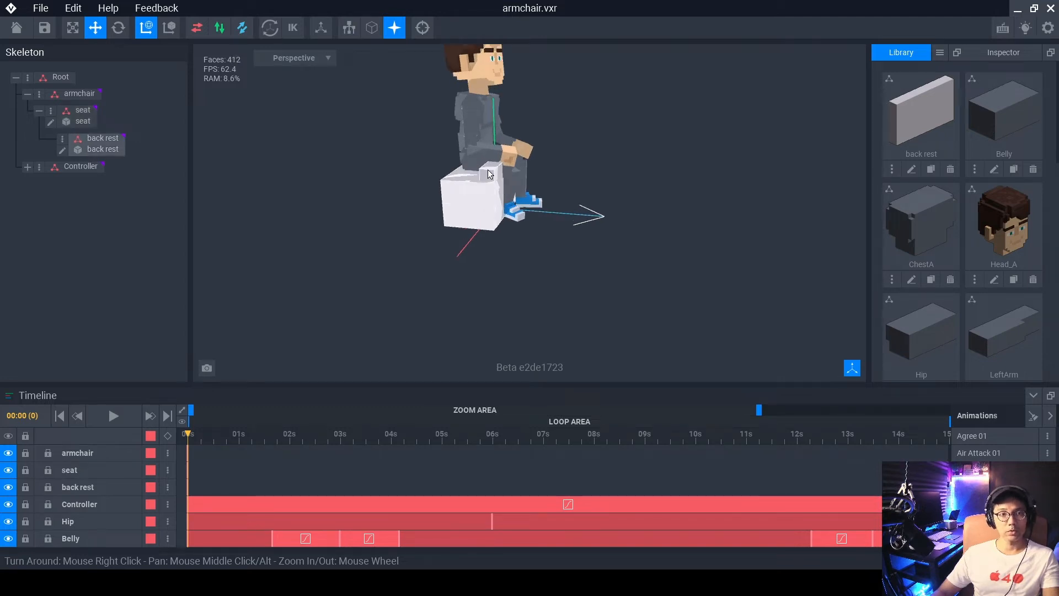
click(489, 174)
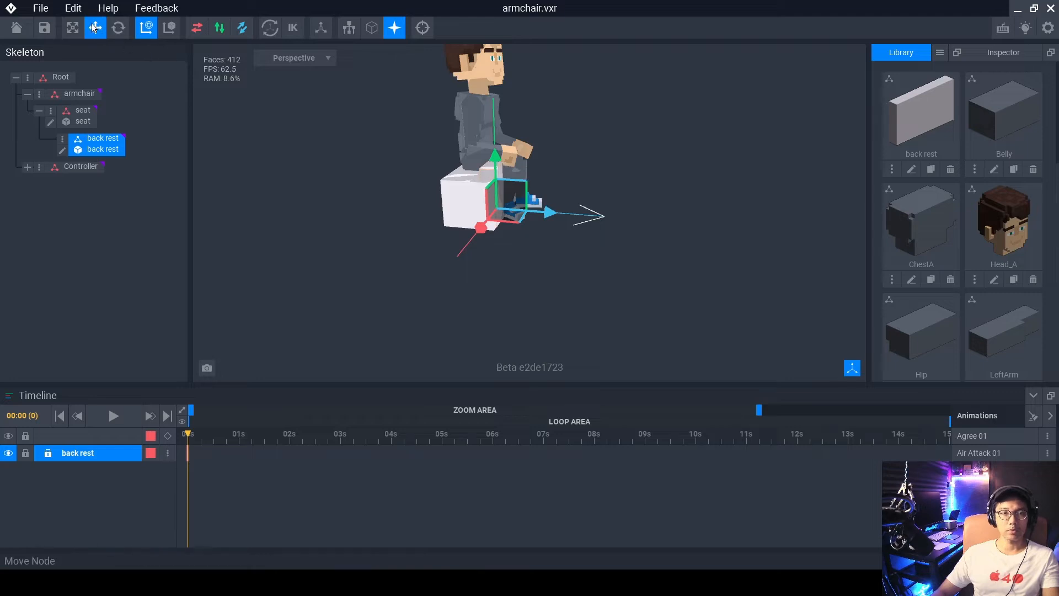
drag(547, 210, 451, 200)
scroll(465, 206, up, 3)
right_drag(465, 207, 351, 204)
scroll(501, 255, up, 3)
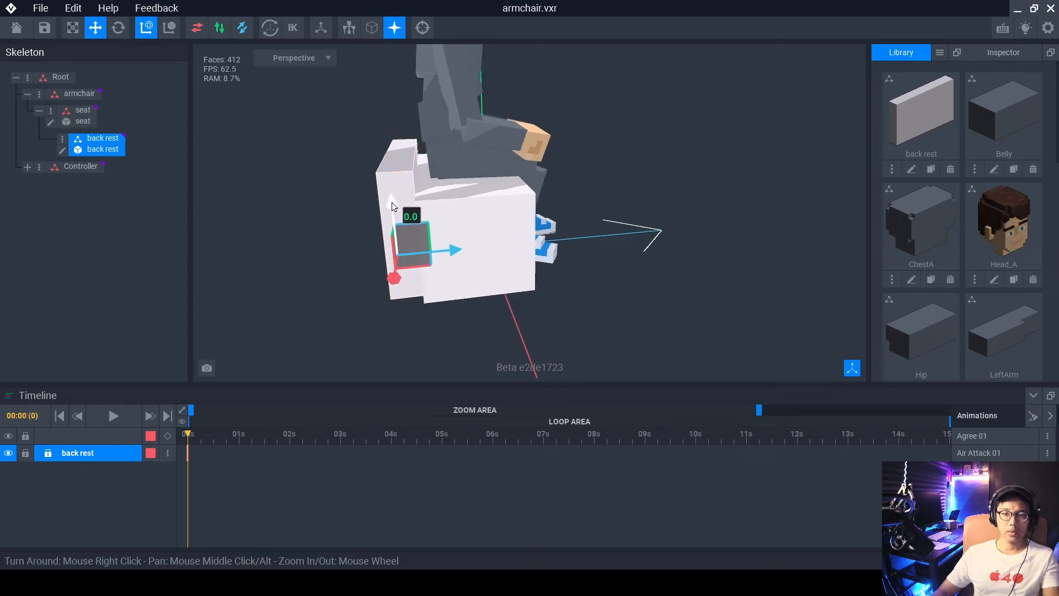
Raise the back rest along Y to 13 so its bottom edge is level with the seat's top surface.
drag(392, 202, 393, 124)
scroll(428, 217, up, 2)
right_drag(435, 242, 452, 253)
scroll(507, 293, up, 4)
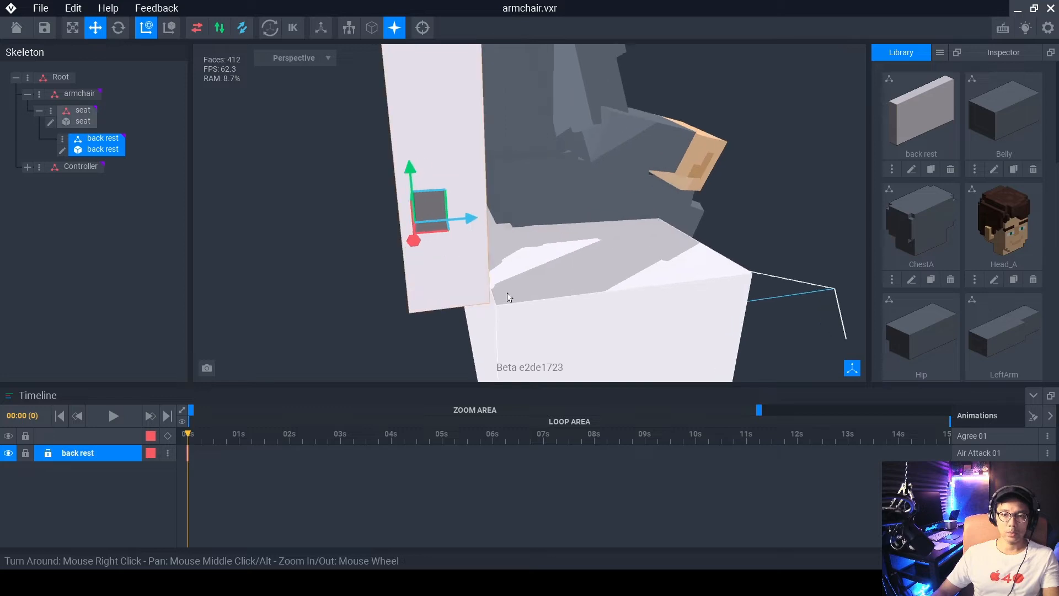
right_drag(530, 325, 482, 282)
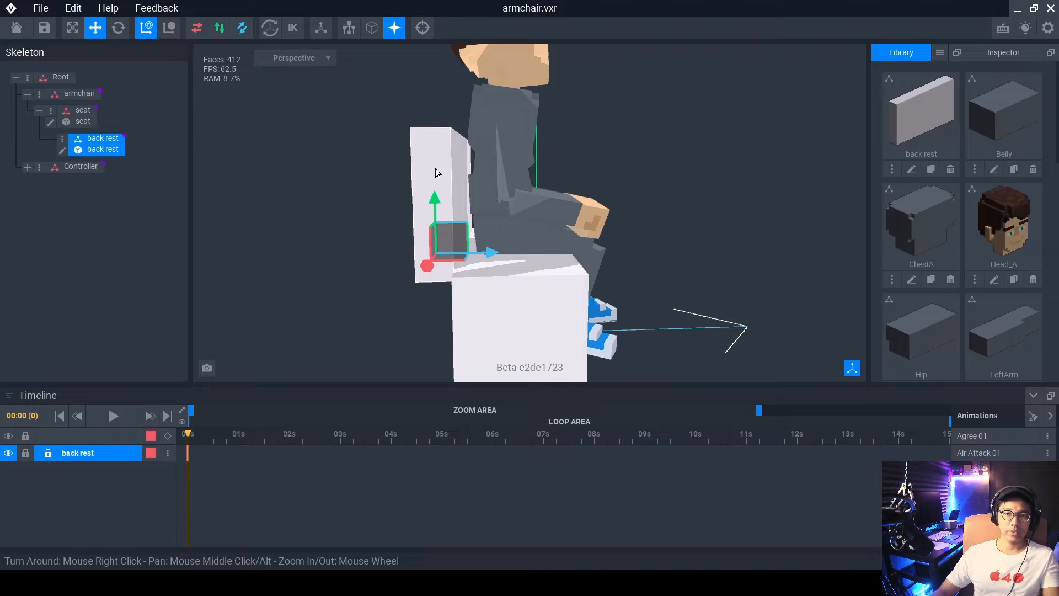
middle_drag(436, 170, 458, 178)
scroll(538, 276, up, 3)
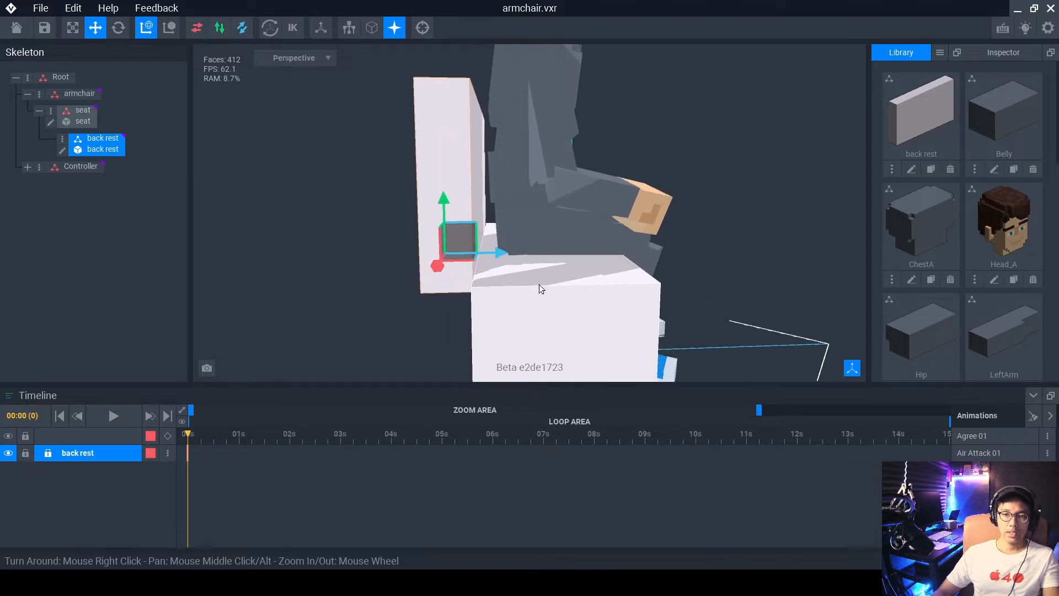
drag(432, 216, 432, 203)
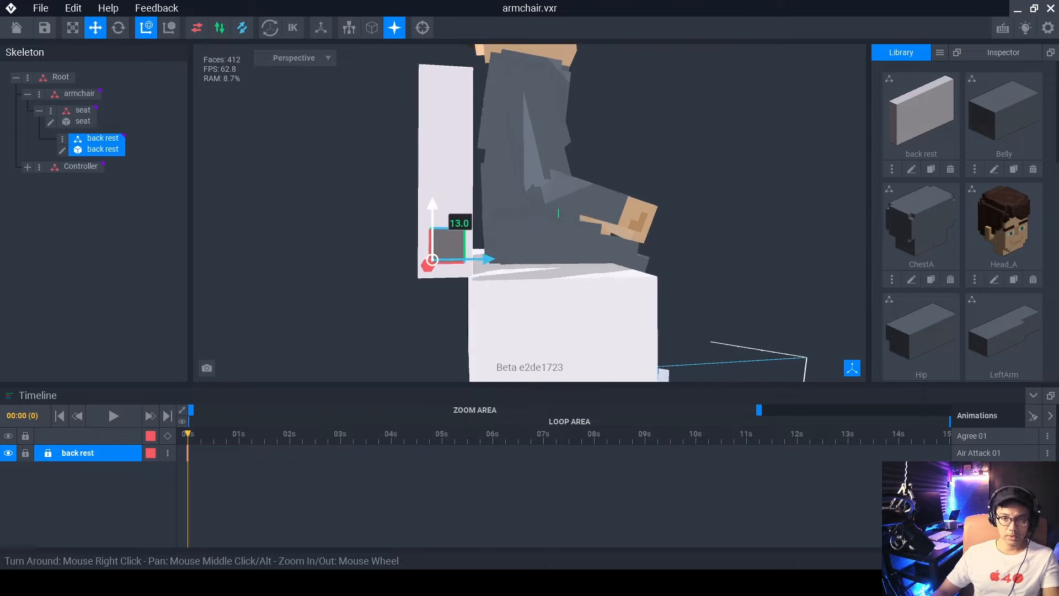
scroll(438, 225, up, 4)
mouse_move(534, 281)
right_down()
mouse_move(553, 300)
mouse_move(546, 289)
right_up()
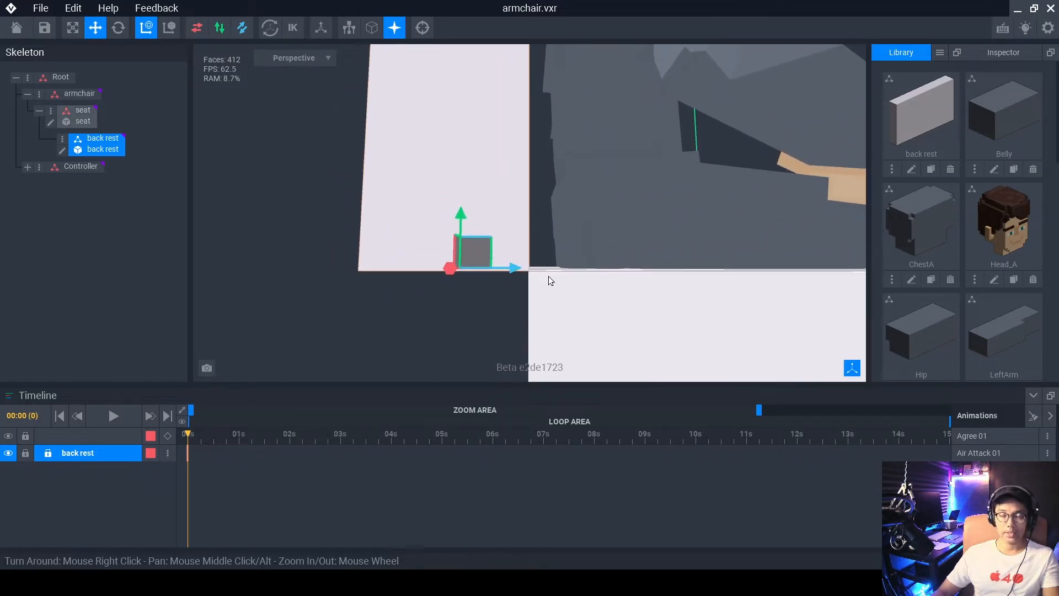
scroll(555, 280, down, 3)
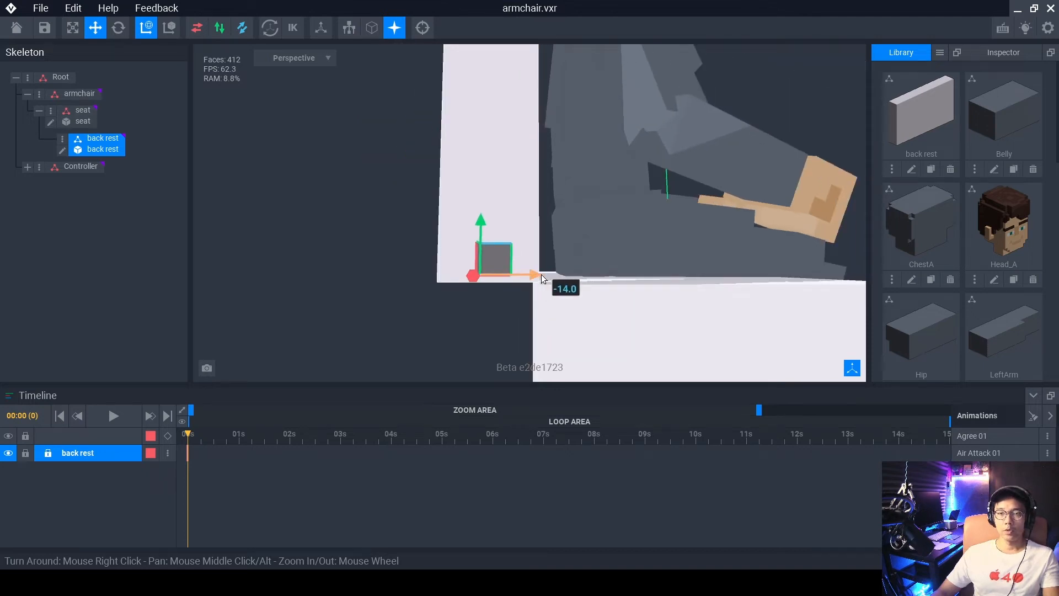
Move the back rest slightly forward along Z so it partly overlaps the rear of the seat, closer to the character's back.
drag(542, 279, 553, 280)
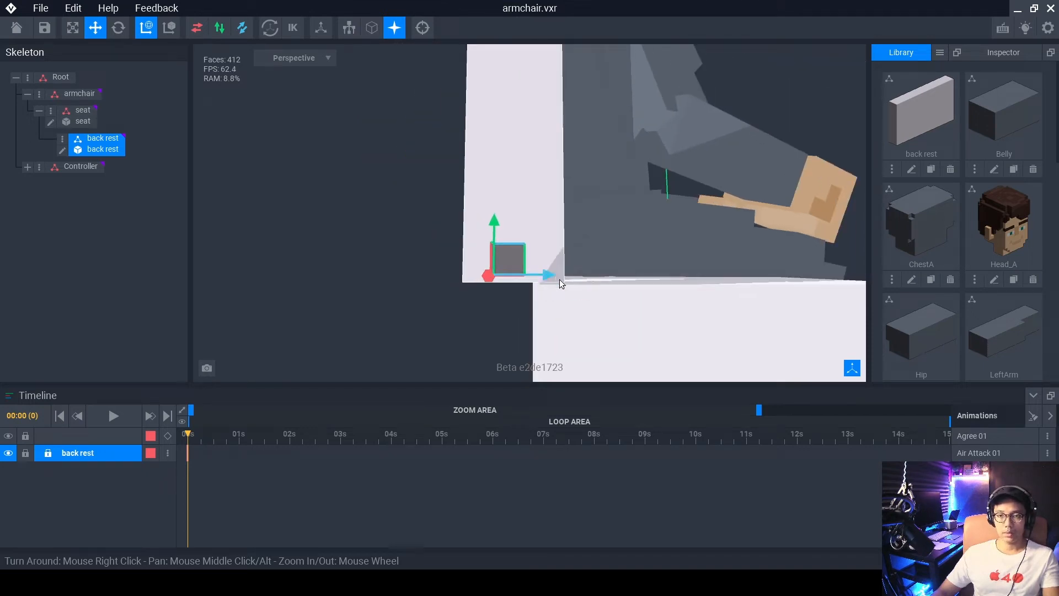
right_drag(561, 284, 552, 285)
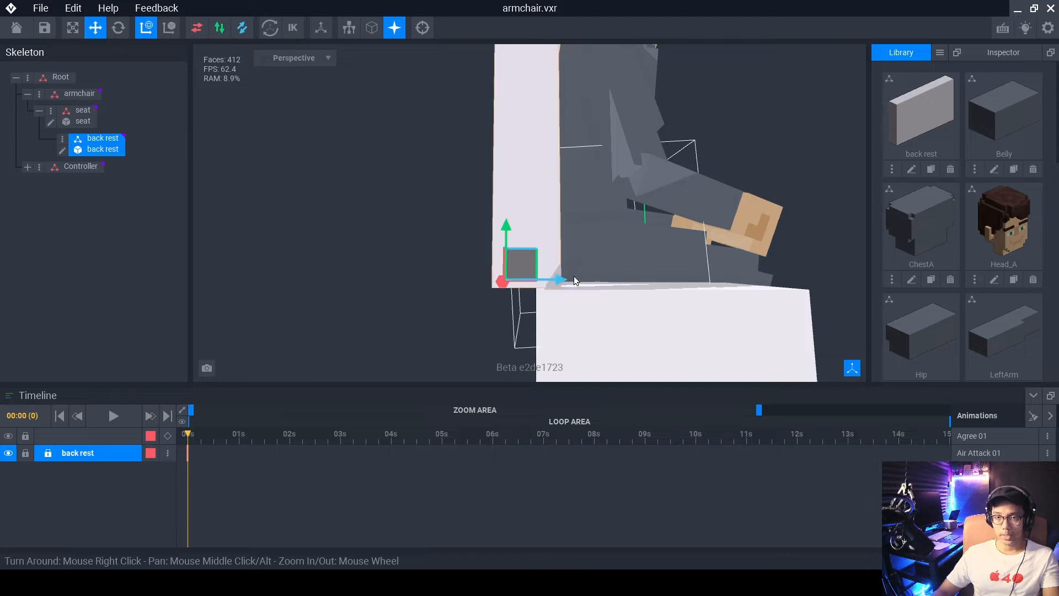
scroll(571, 275, down, 4)
scroll(571, 273, down, 3)
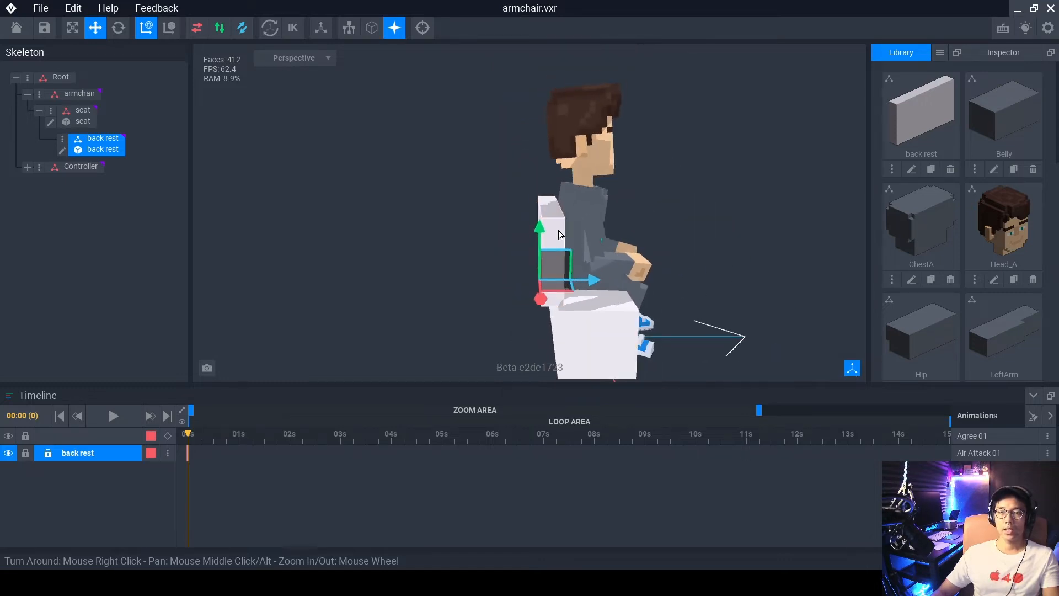
right_drag(598, 291, 565, 247)
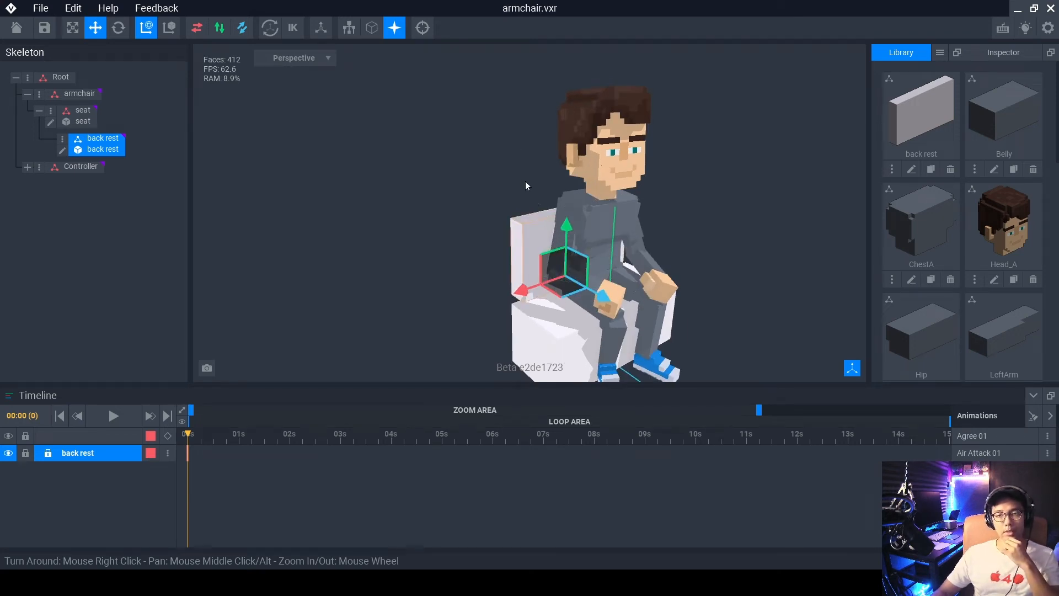
mouse_move(530, 198)
right_down()
mouse_move(596, 185)
mouse_move(618, 198)
mouse_move(543, 199)
mouse_move(551, 194)
right_up()
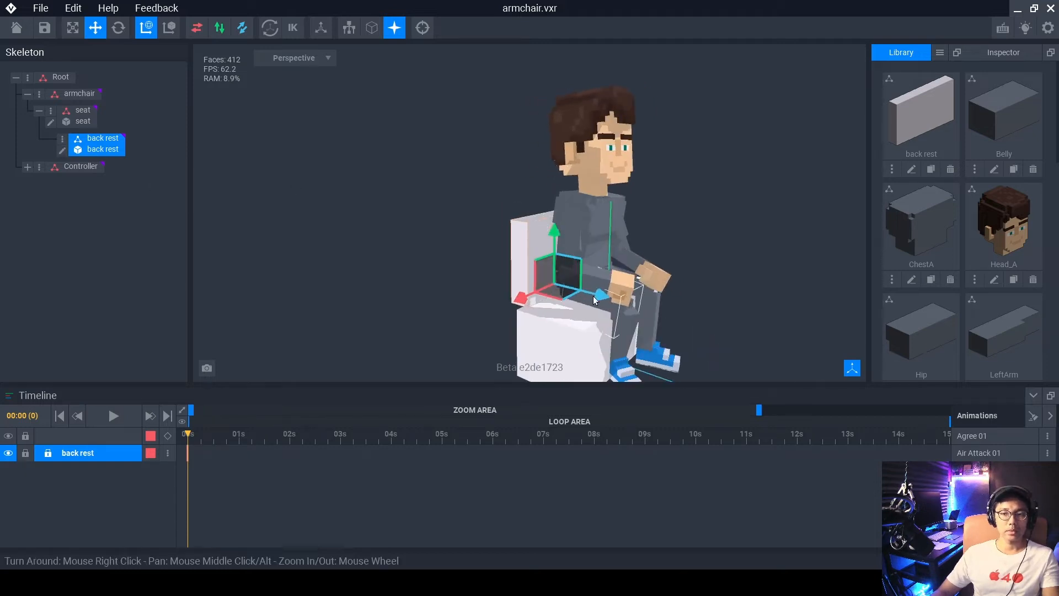
right_drag(389, 234, 601, 314)
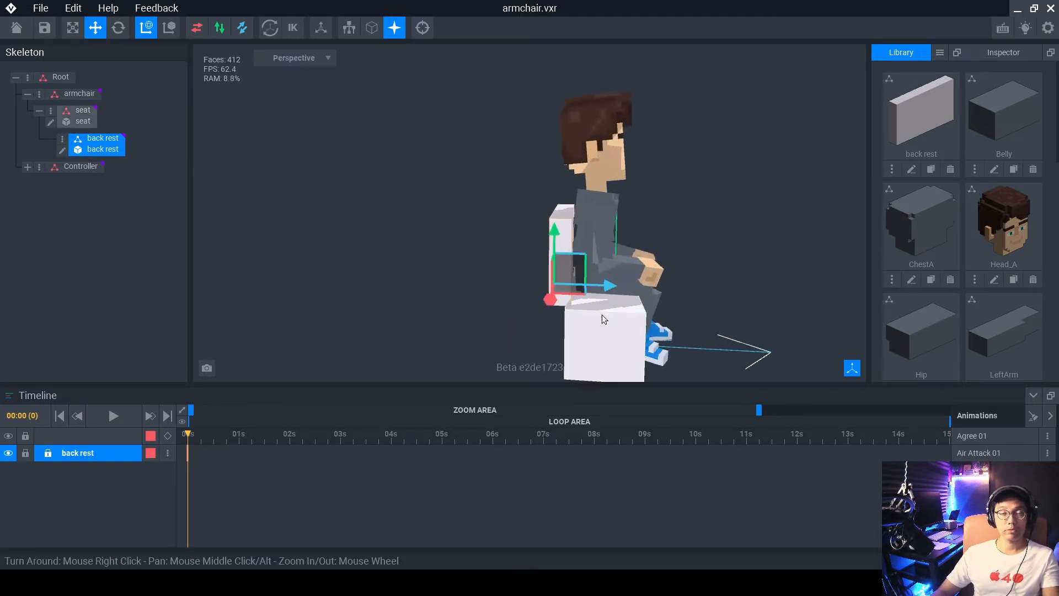
Rotate the back rest about the X axis to 350° so it leans backward.
scroll(601, 314, up, 5)
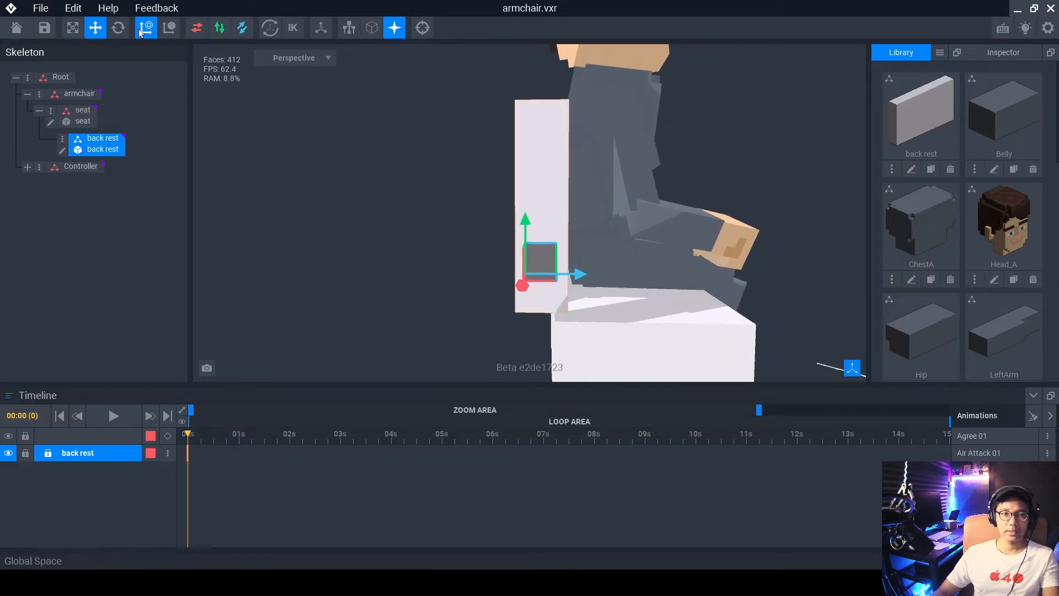
click(118, 27)
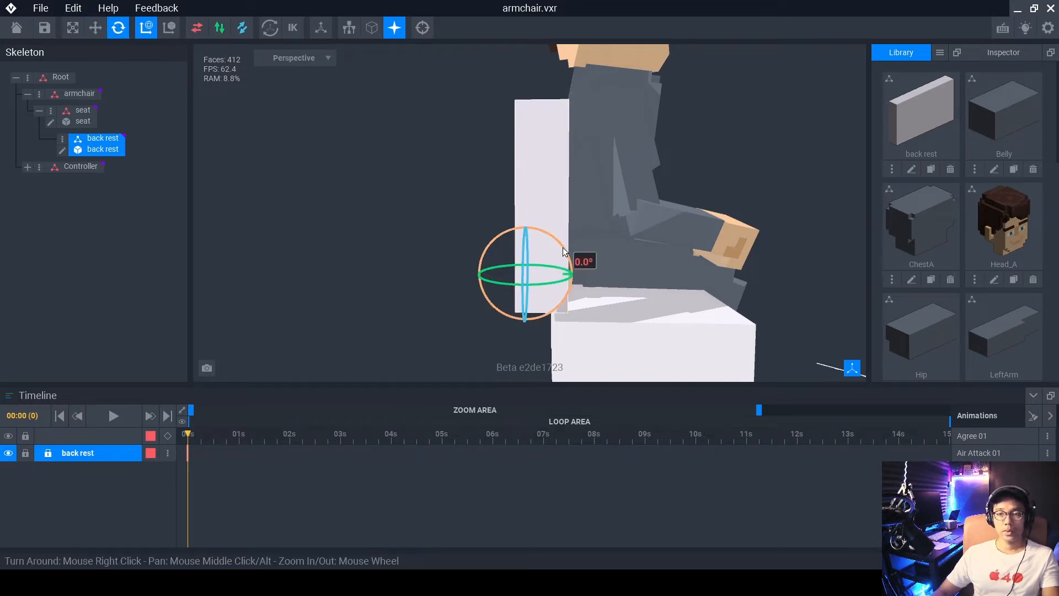
drag(563, 248, 555, 243)
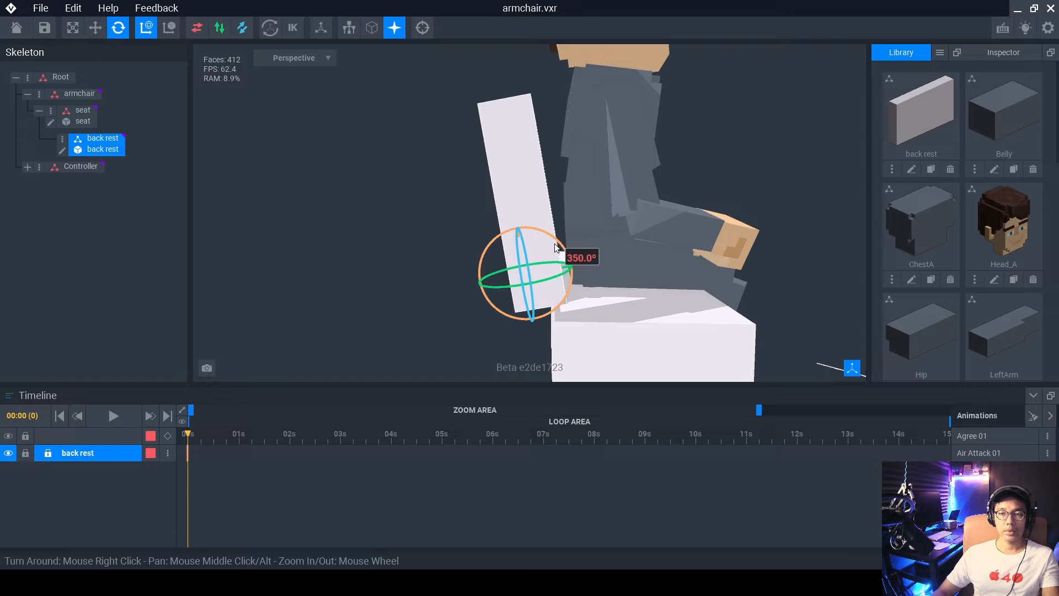
drag(556, 248, 549, 245)
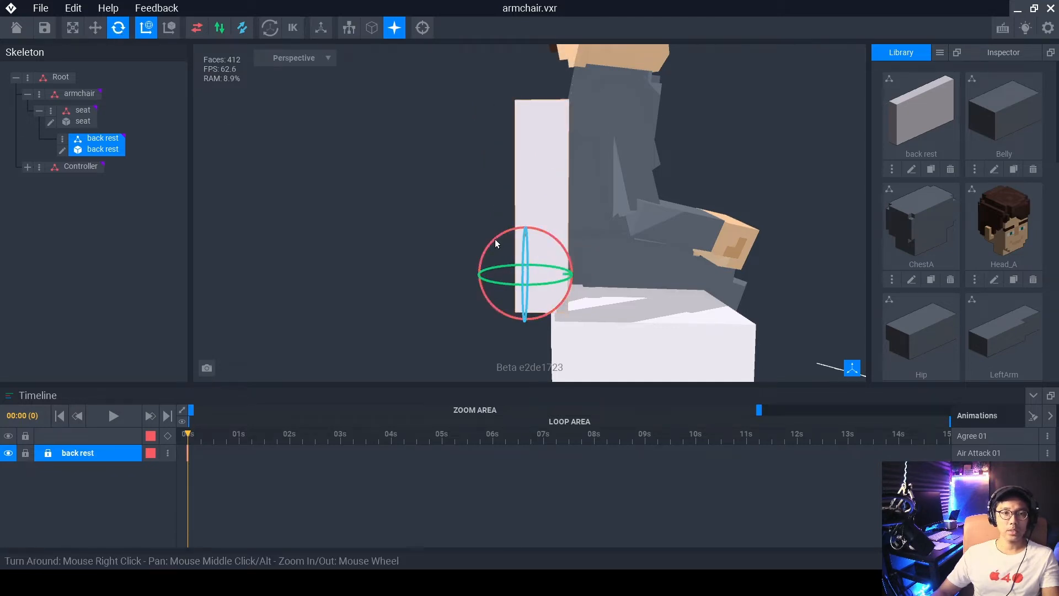
drag(544, 232, 535, 229)
Move the tilted back rest forward over the seat's rear edge and lower it to Y 14.
click(105, 30)
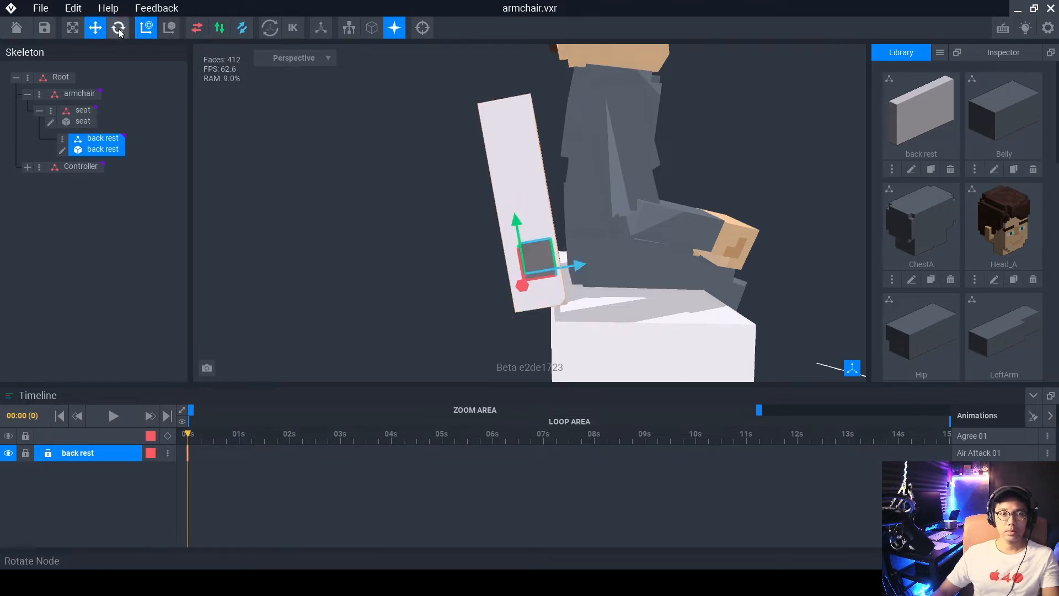
scroll(503, 220, up, 5)
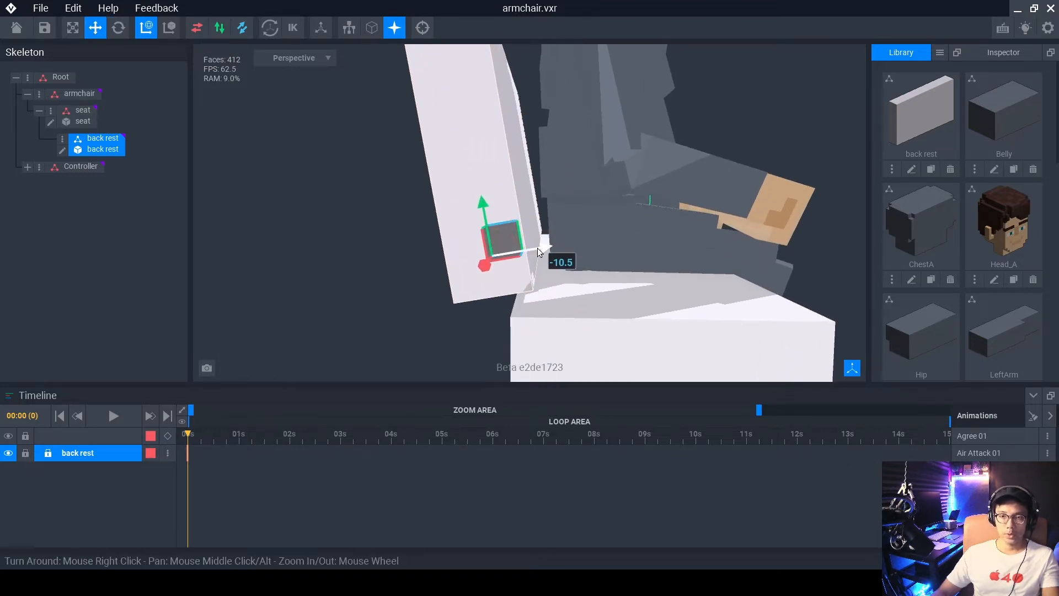
drag(544, 247, 574, 285)
right_drag(574, 285, 574, 281)
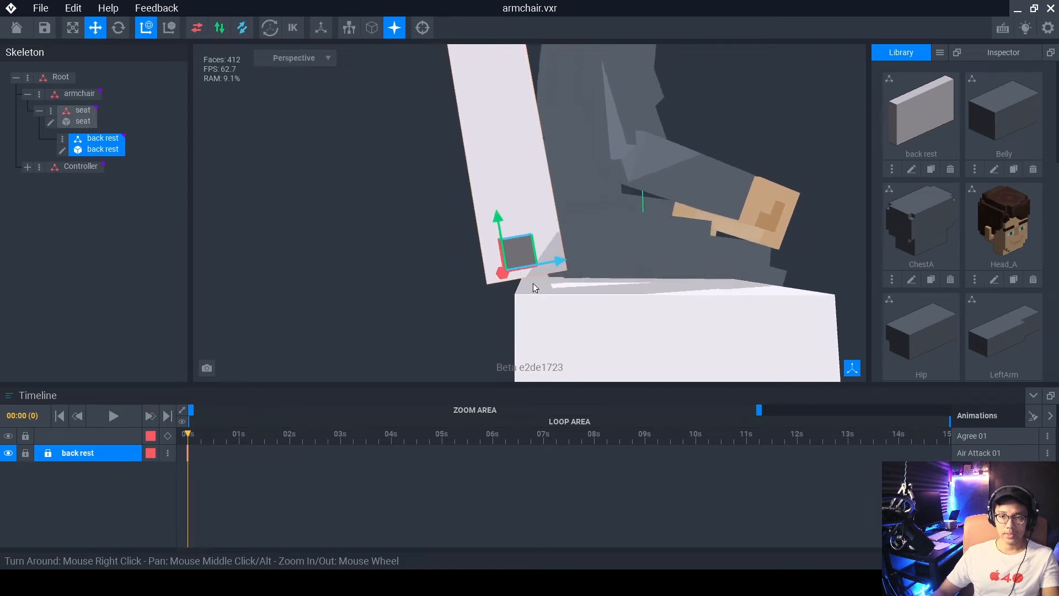
drag(495, 220, 501, 233)
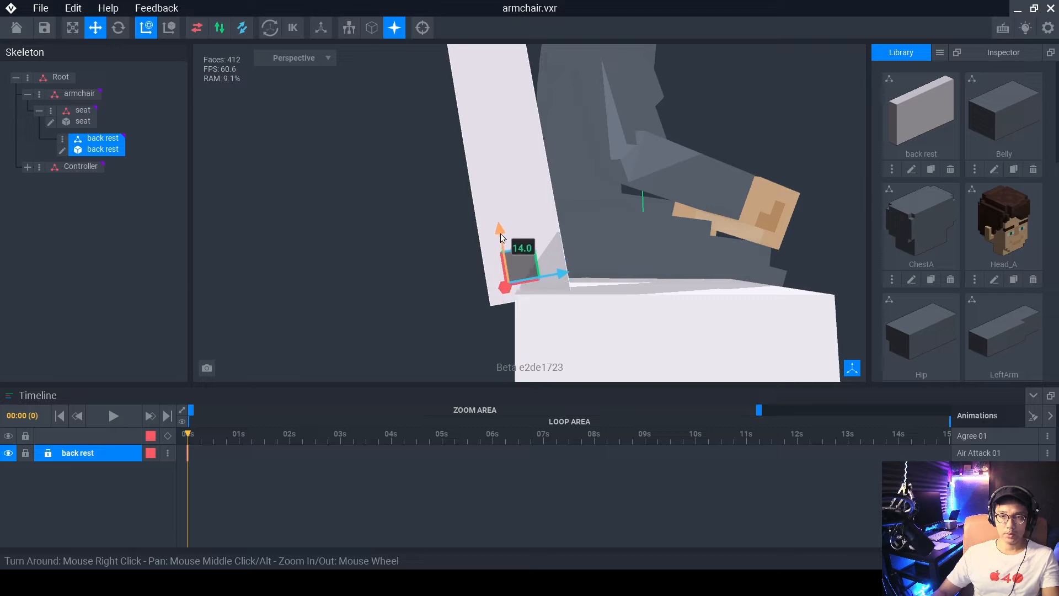
Nudge the tilted back rest forward until its lower rear corner lines up with the seat's rear edge.
scroll(584, 289, down, 5)
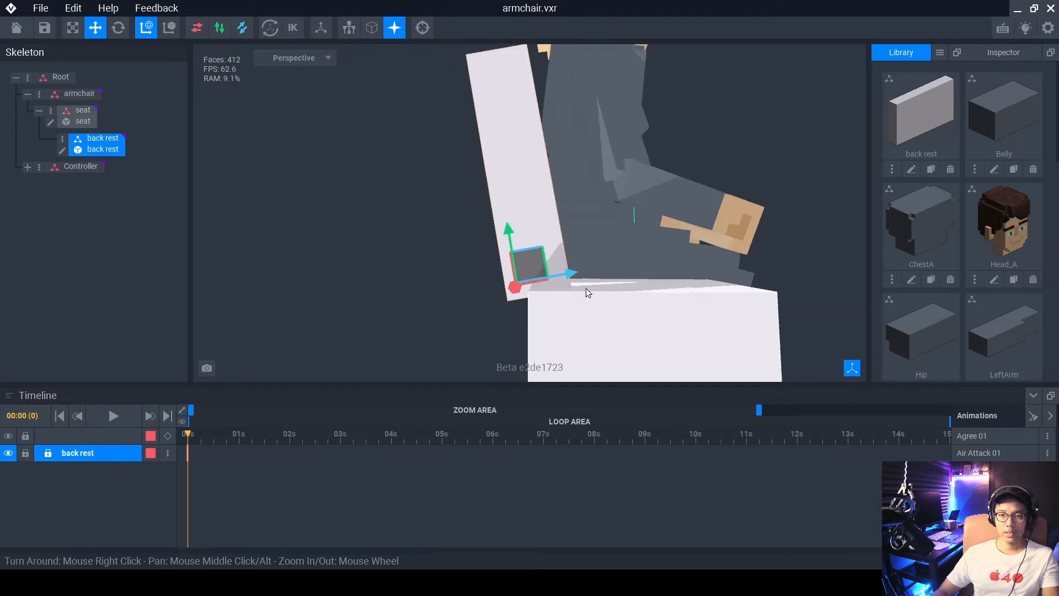
right_drag(584, 289, 575, 290)
scroll(568, 293, up, 4)
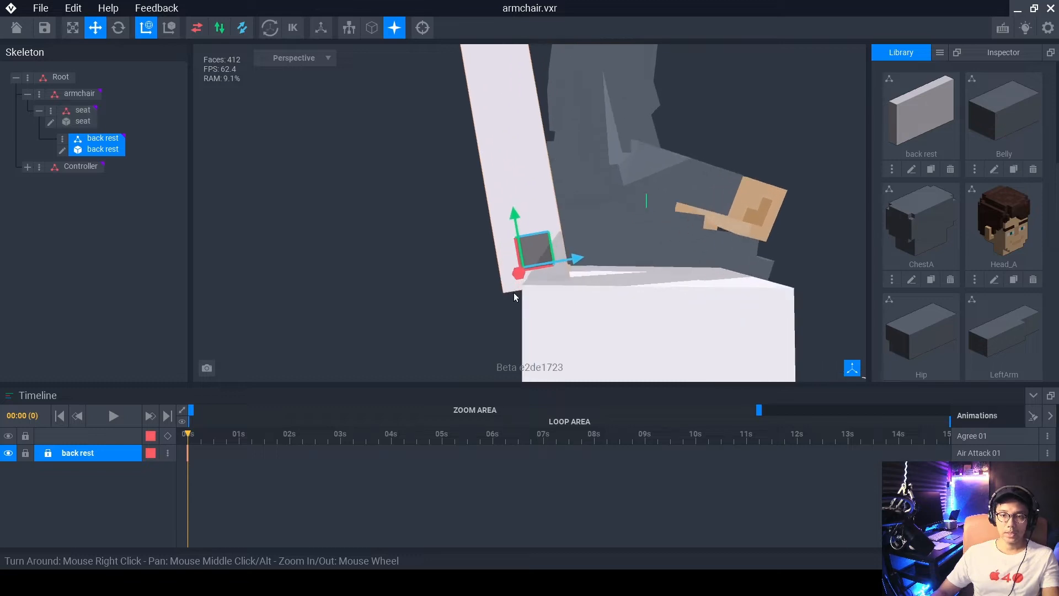
drag(577, 258, 591, 256)
scroll(523, 305, up, 3)
right_drag(521, 304, 480, 290)
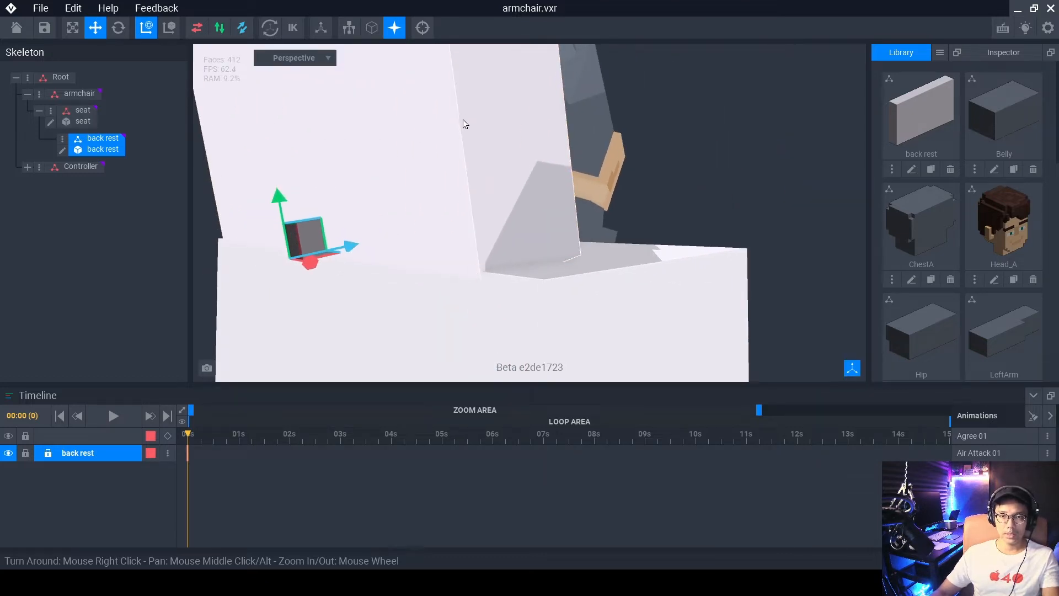
right_drag(478, 309, 508, 184)
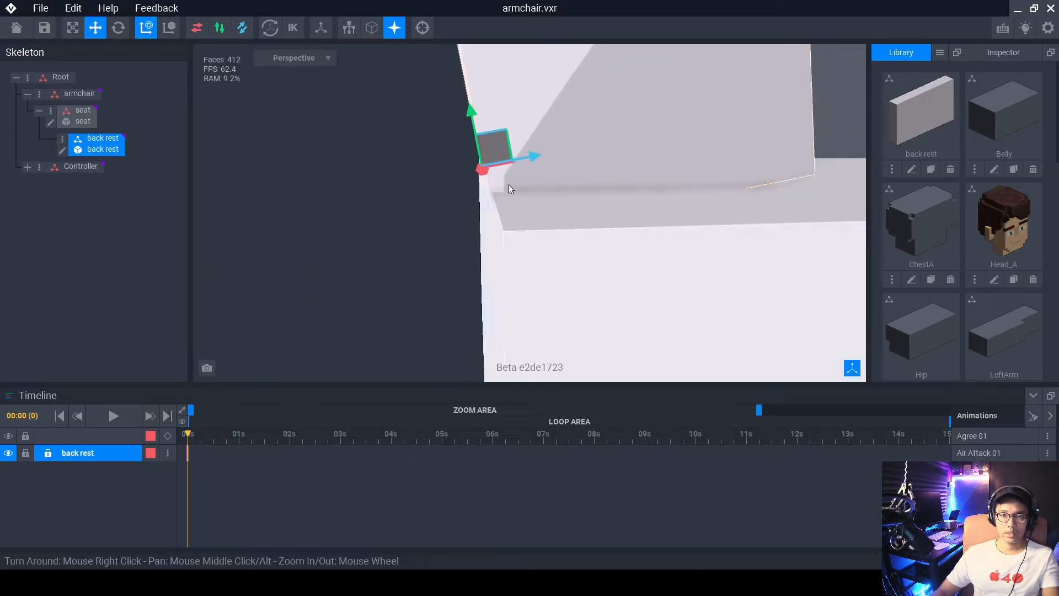
drag(529, 155, 533, 158)
mouse_move(514, 193)
right_down()
mouse_move(514, 215)
mouse_move(501, 217)
mouse_move(491, 207)
mouse_move(520, 197)
right_up()
scroll(513, 210, down, 3)
scroll(516, 213, down, 5)
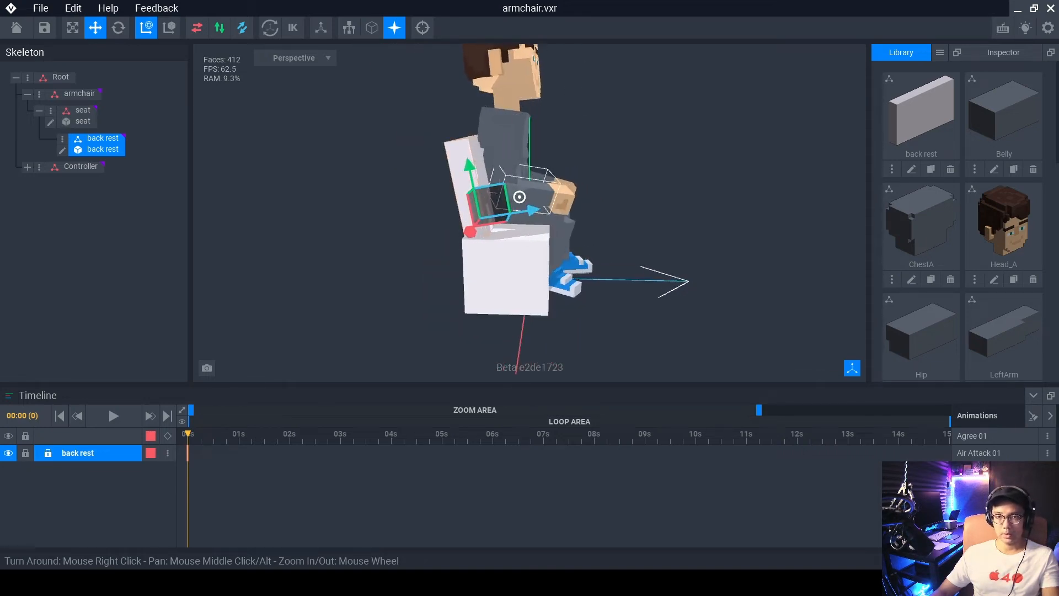
Open the back rest model for voxel editing and set its volume height (Y) to 24.
right_drag(512, 157, 515, 152)
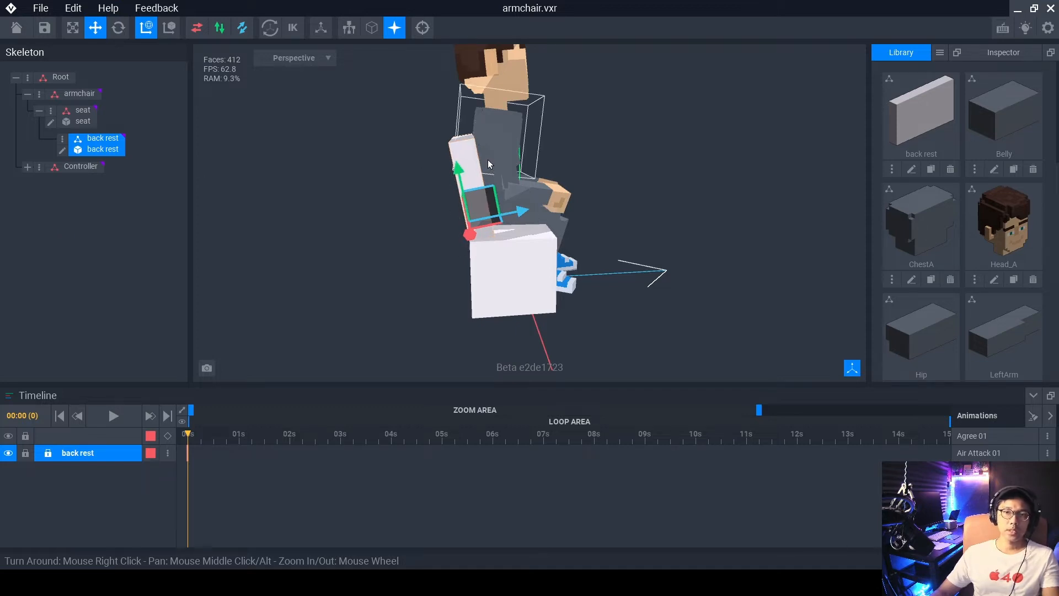
scroll(479, 160, down, 2)
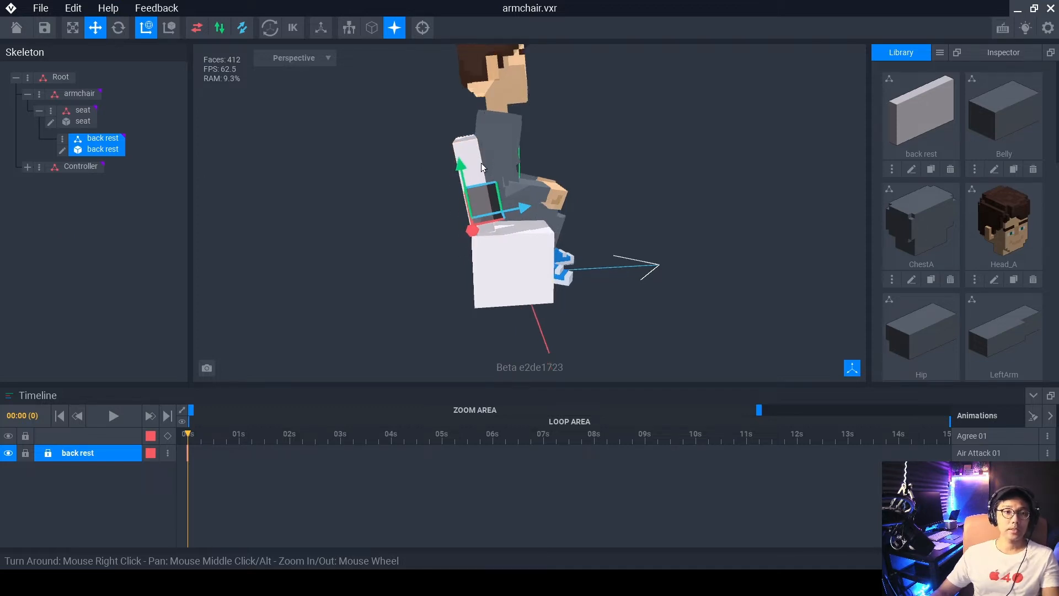
click(62, 151)
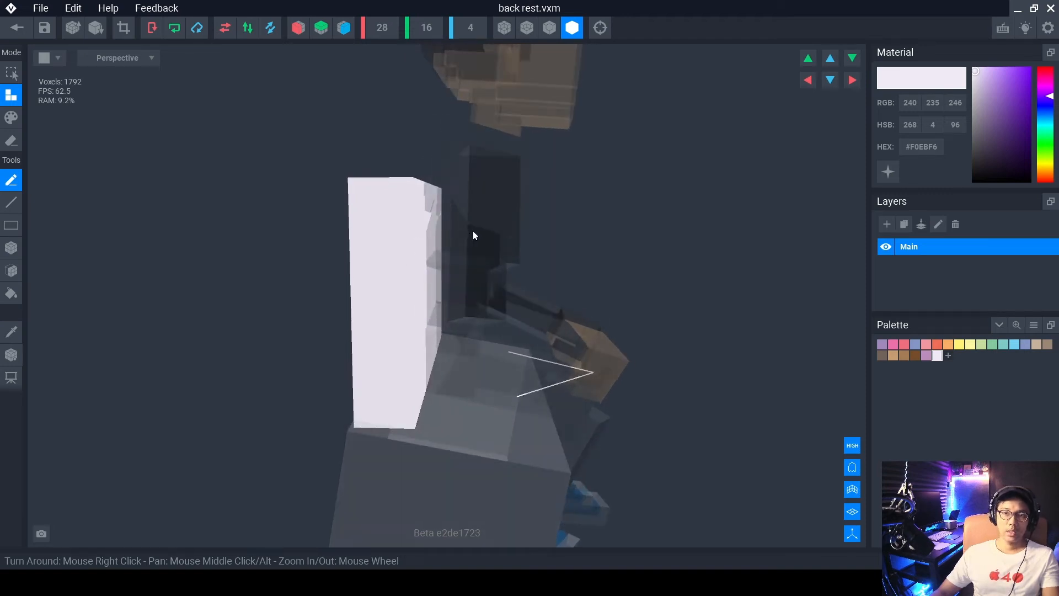
right_drag(472, 229, 406, 254)
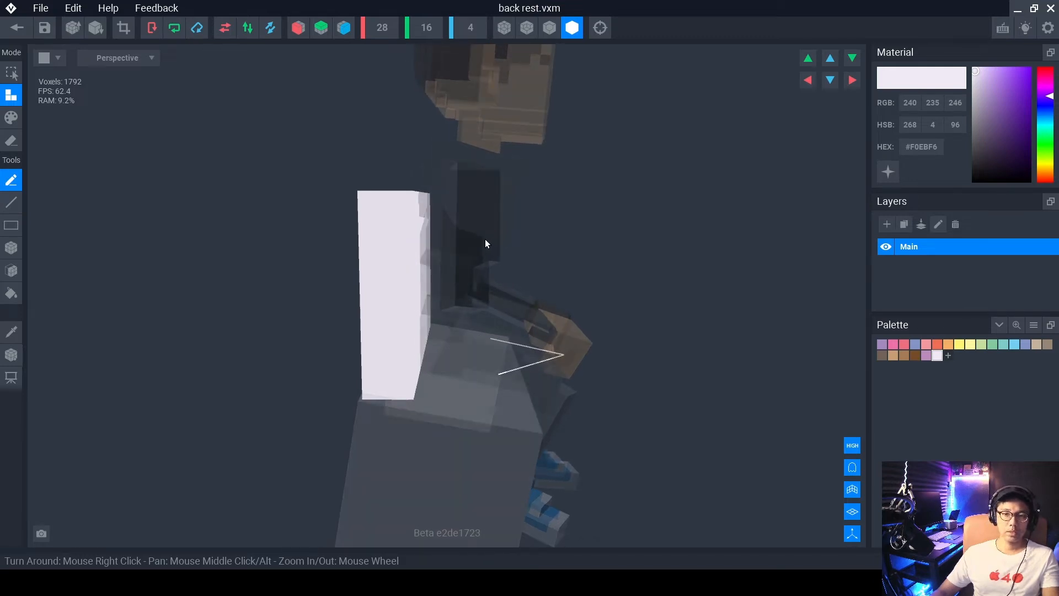
double_click(472, 25)
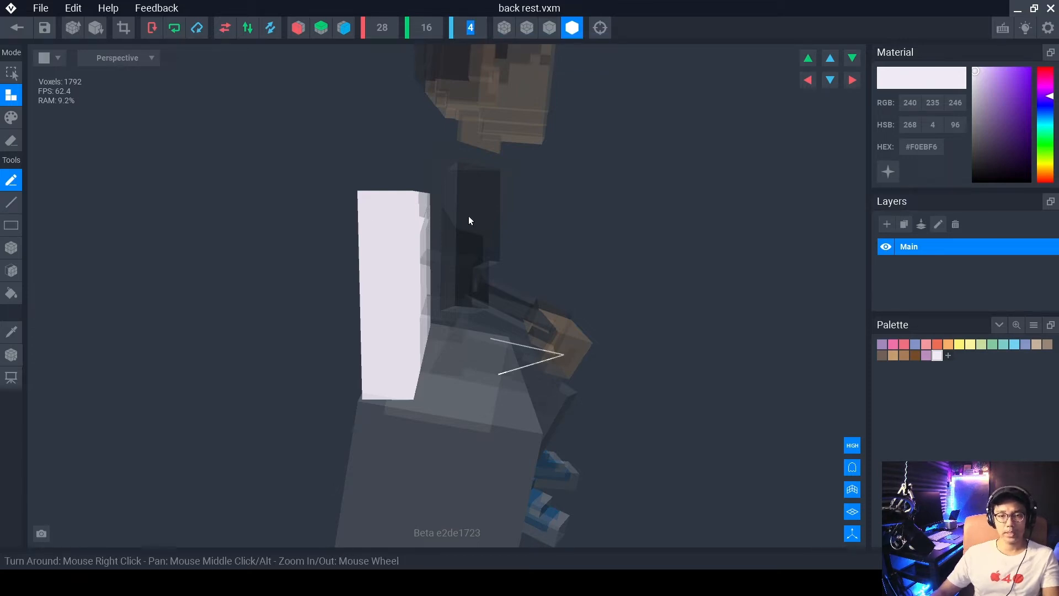
right_drag(469, 219, 473, 236)
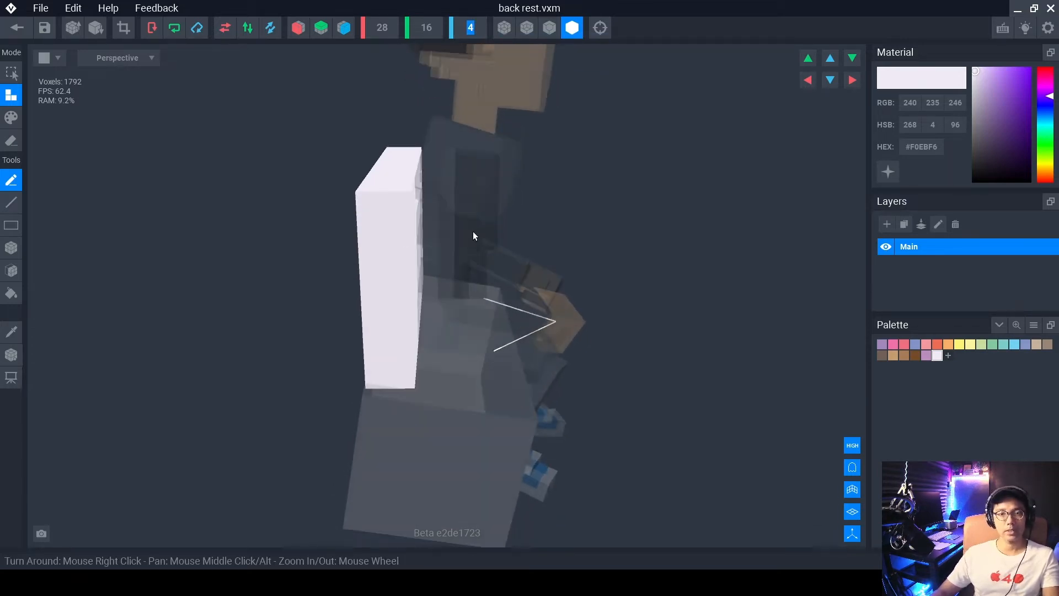
right_drag(470, 200, 467, 173)
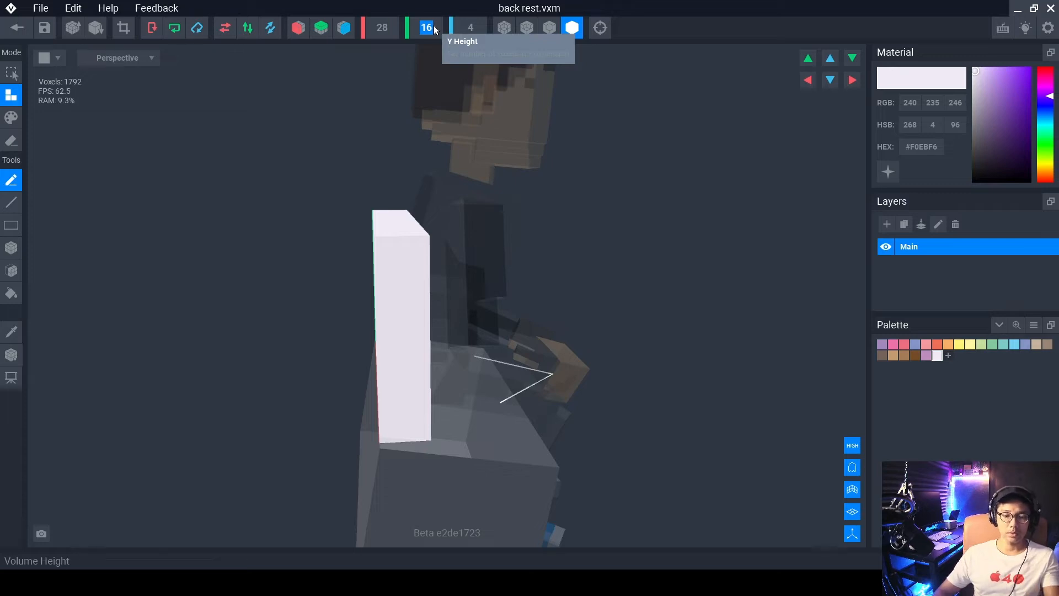
text(24)
key(Return)
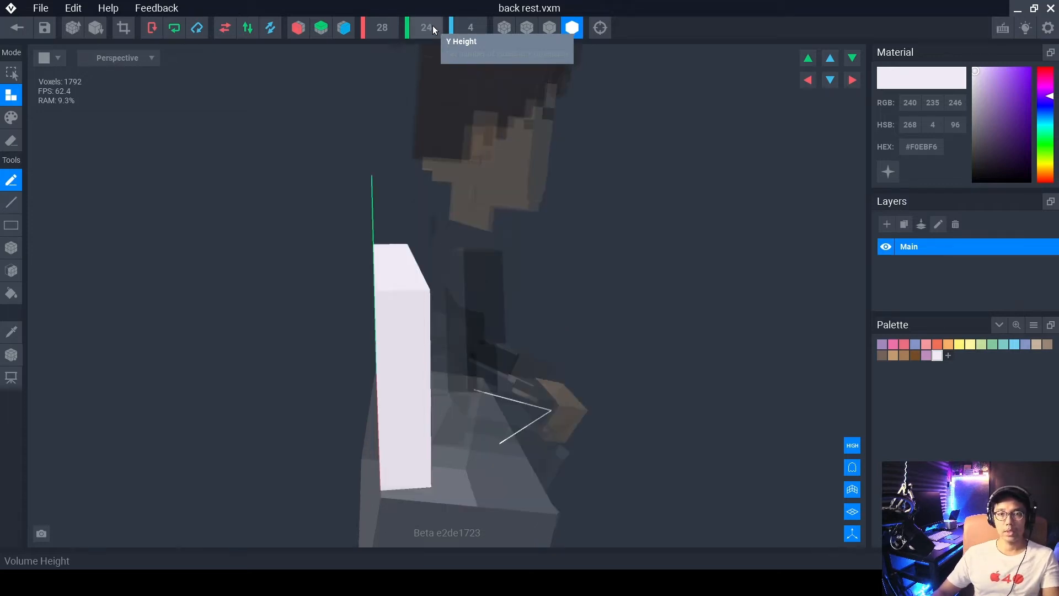
Extend the back rest's top face upward with the Rectangle tool, filling the added volume height with voxels.
right_drag(424, 294, 430, 173)
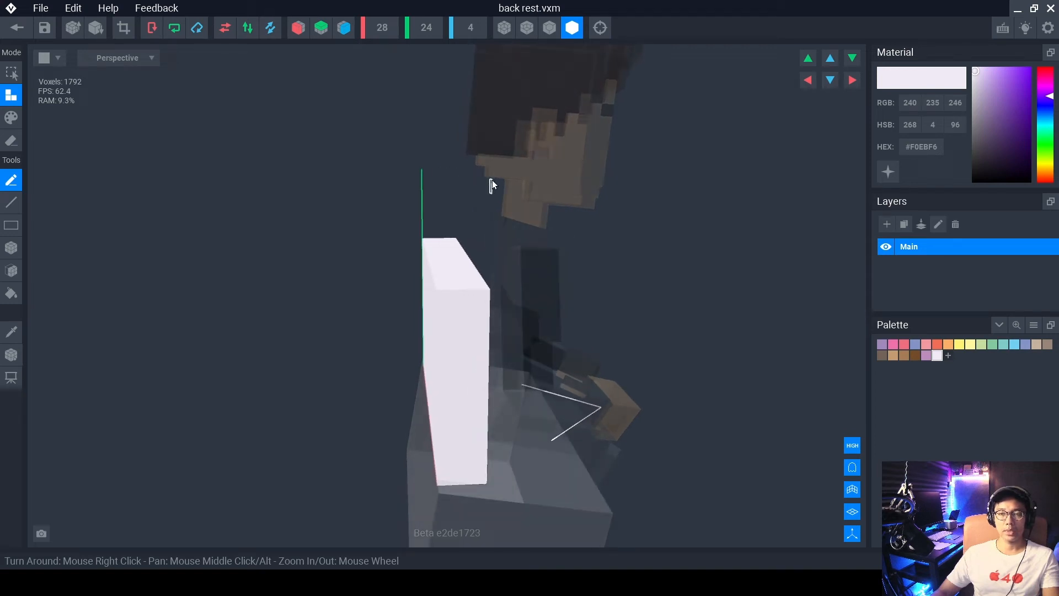
middle_drag(489, 180, 461, 160)
right_drag(469, 166, 440, 173)
scroll(494, 212, down, 3)
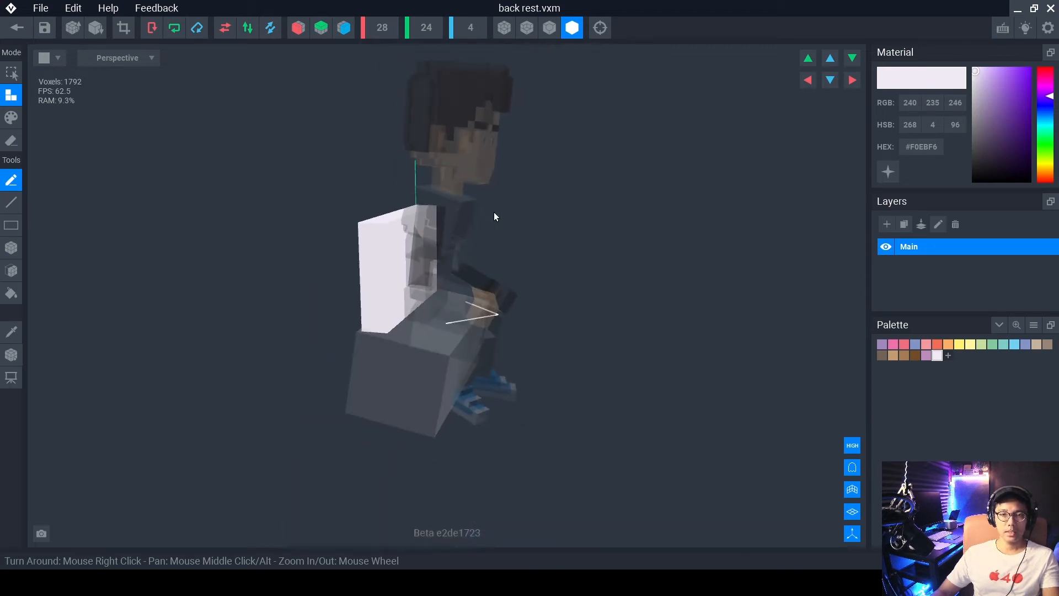
right_drag(494, 212, 433, 173)
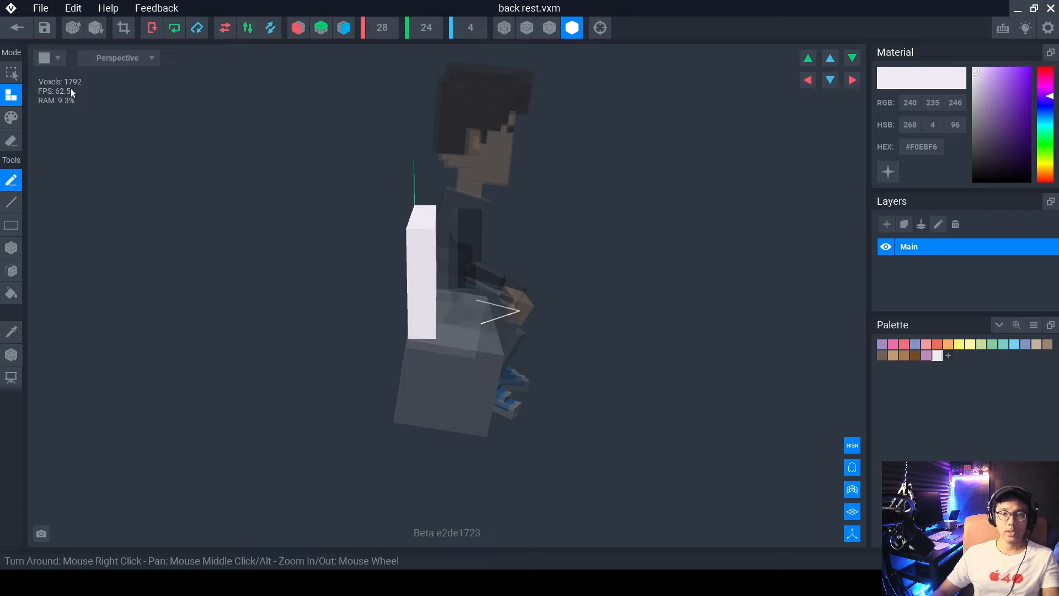
click(11, 225)
drag(285, 110, 538, 304)
Save the changes to the back rest model and return to the armchair scene.
right_drag(464, 272, 441, 175)
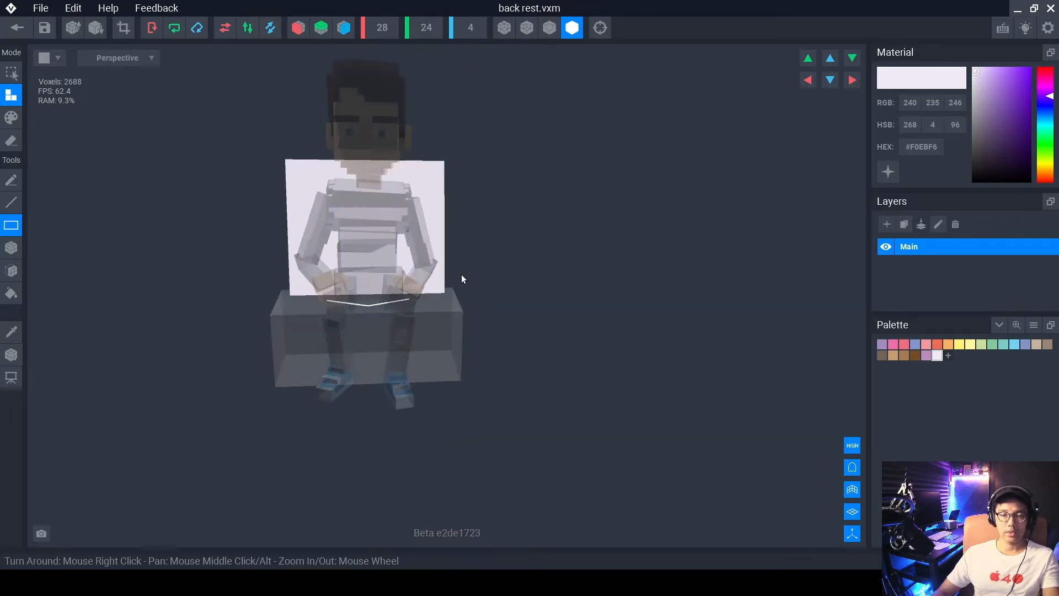
middle_drag(388, 279, 470, 279)
right_drag(470, 279, 460, 275)
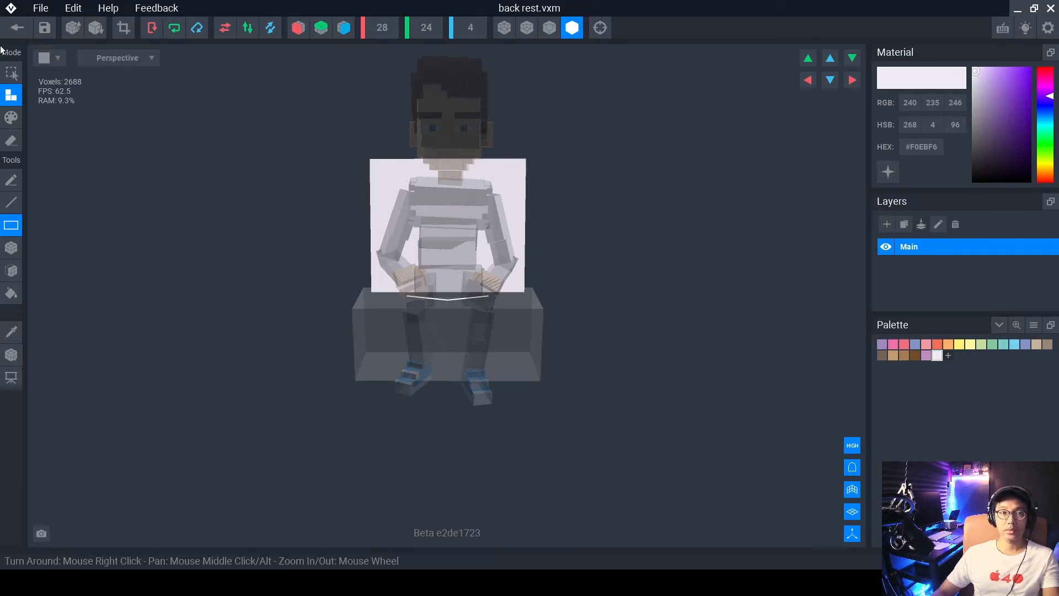
click(24, 28)
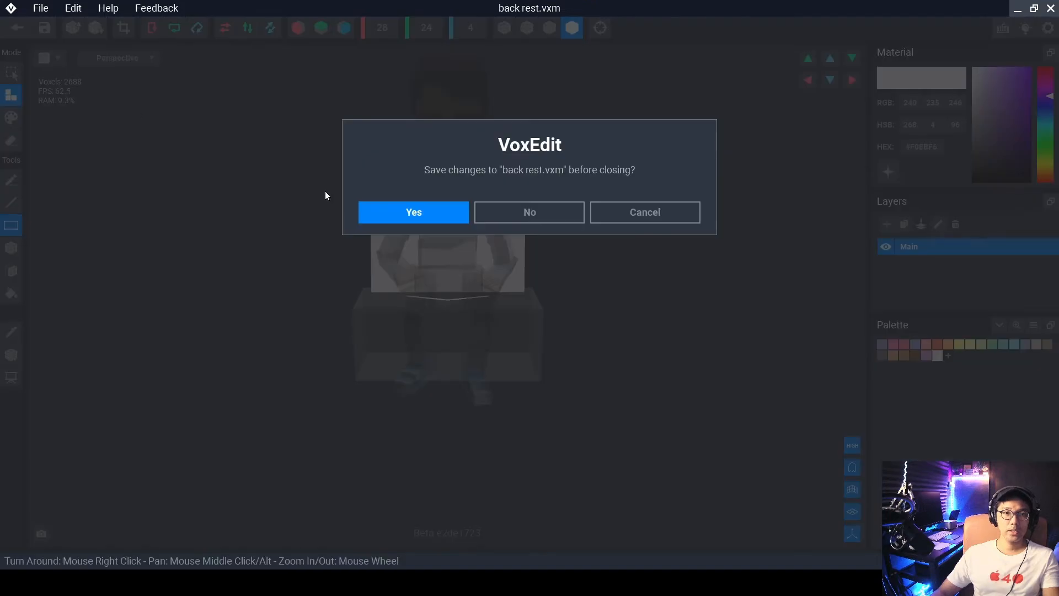
click(453, 210)
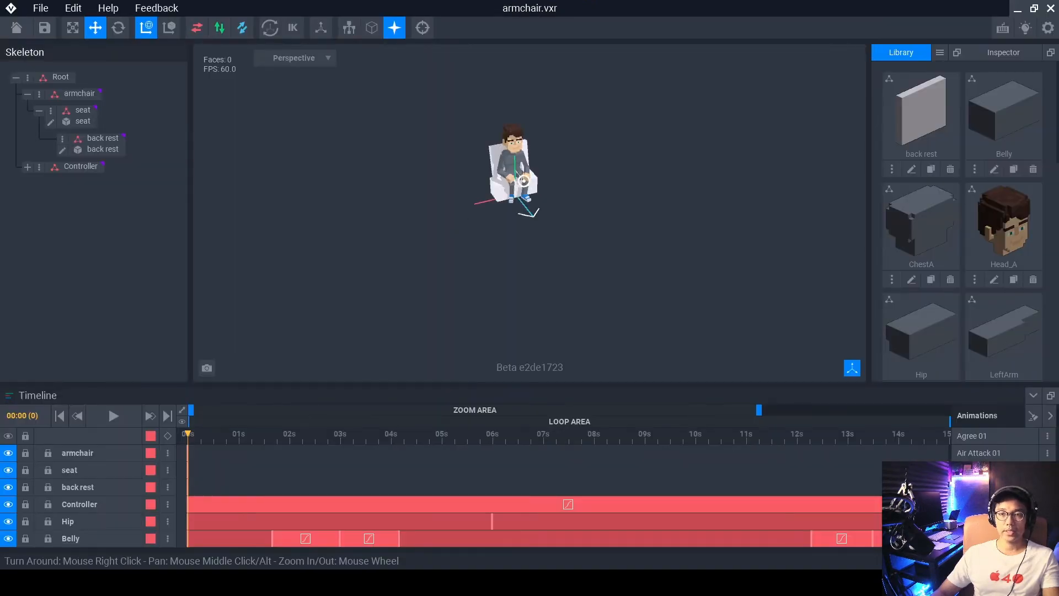
Examine the armchair from the front and side to judge how the back rest and seat fit the seated character.
middle_drag(533, 183, 534, 202)
right_drag(534, 202, 538, 208)
scroll(548, 209, up, 1)
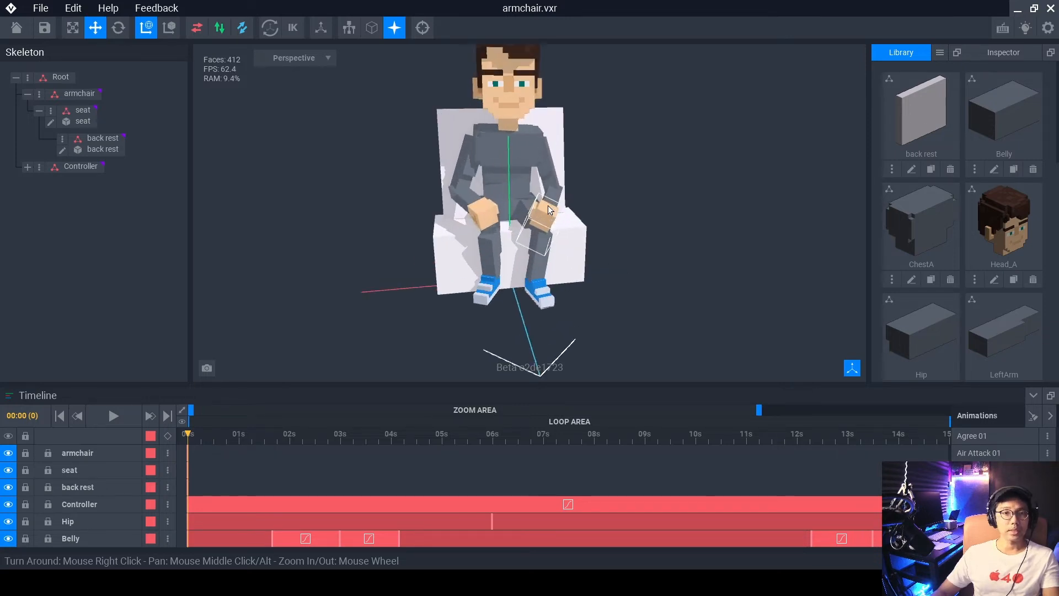
middle_drag(536, 170, 550, 203)
scroll(537, 171, up, 1)
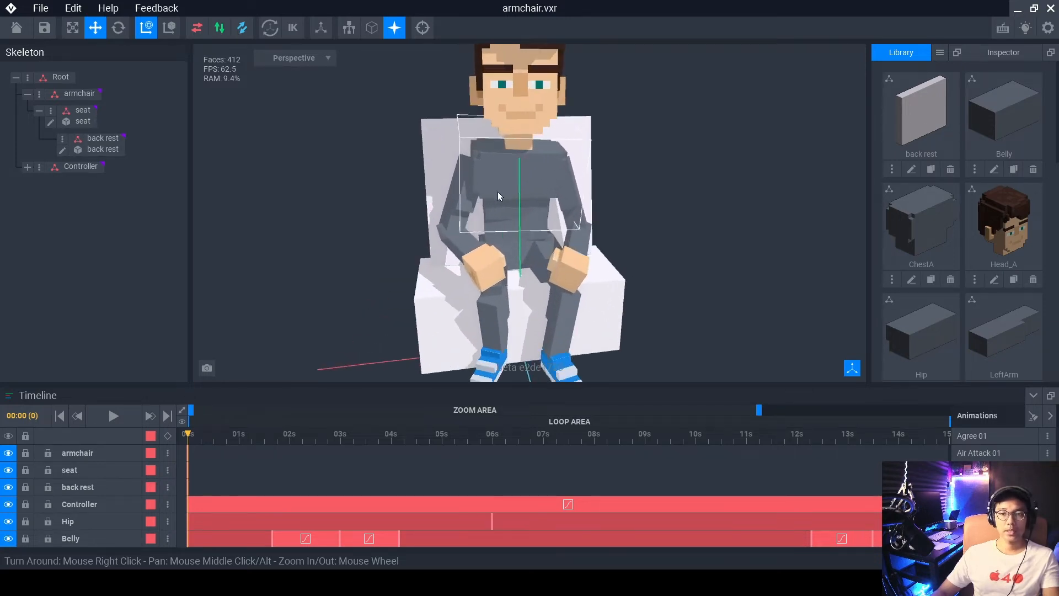
right_drag(432, 266, 258, 207)
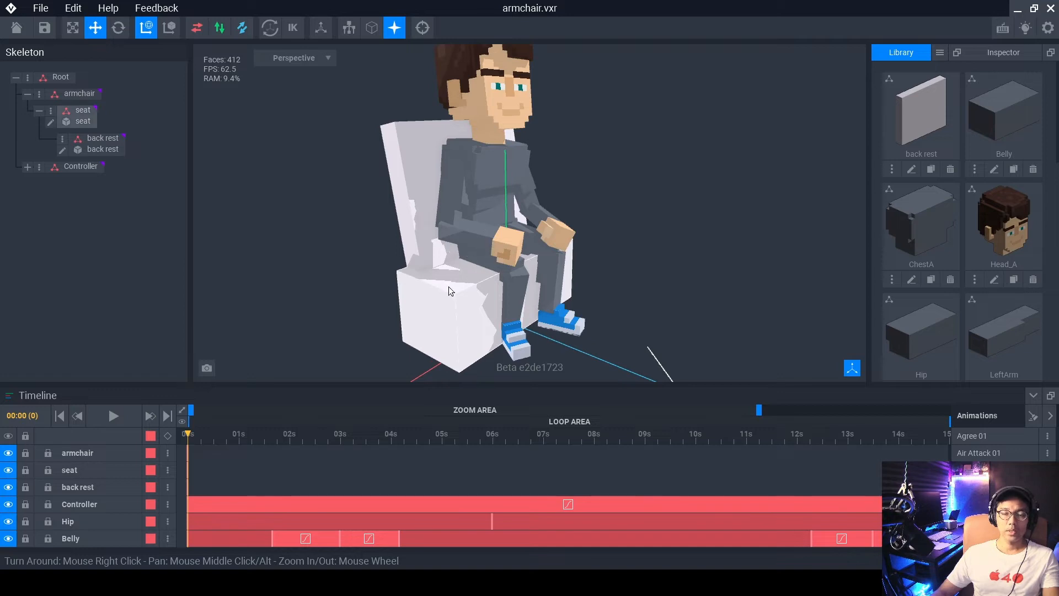
right_drag(448, 286, 407, 280)
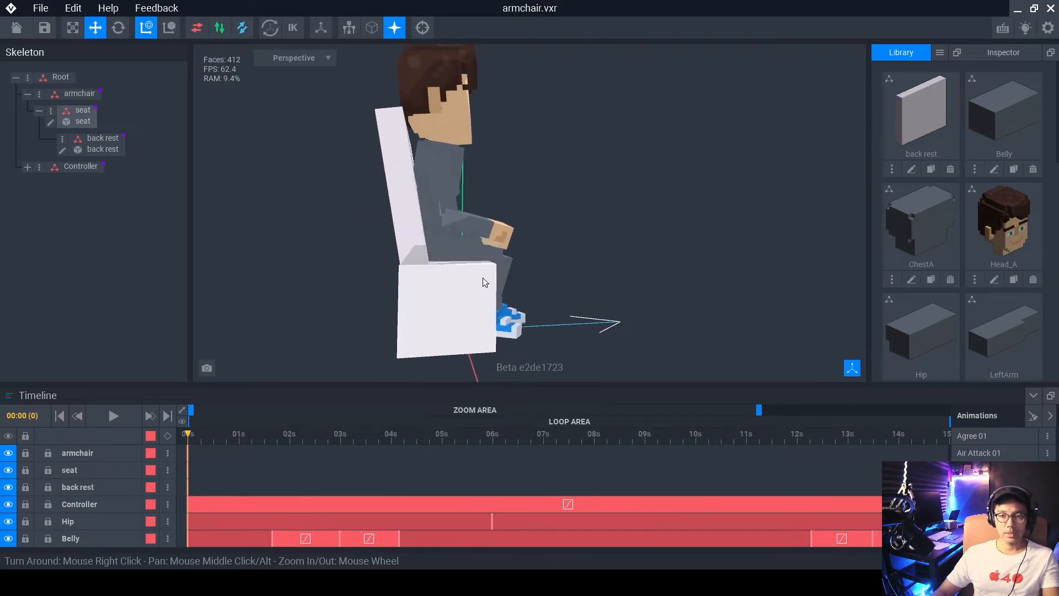
right_drag(466, 283, 420, 276)
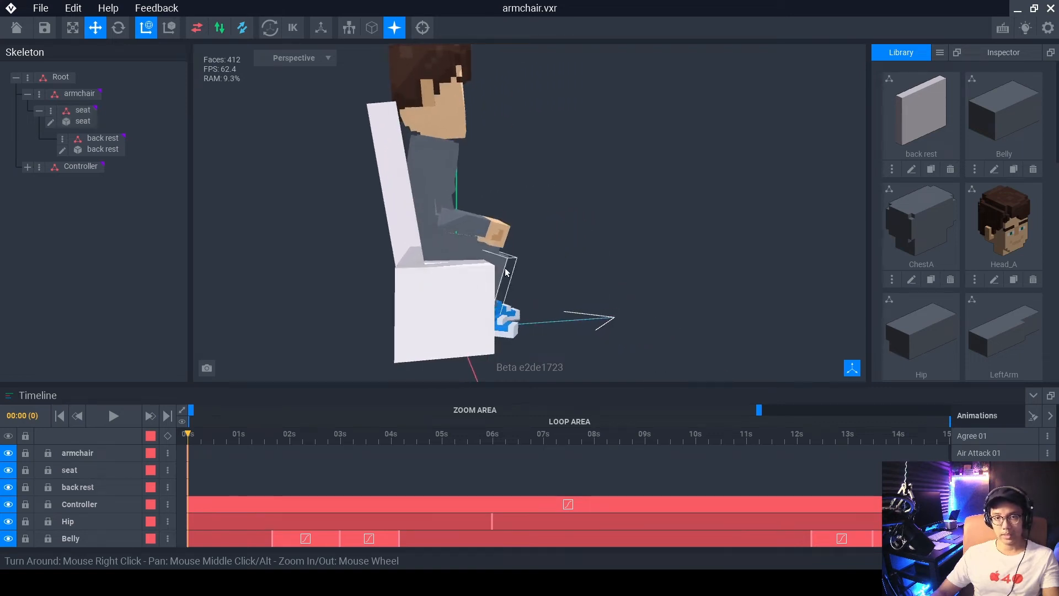
right_drag(508, 267, 451, 289)
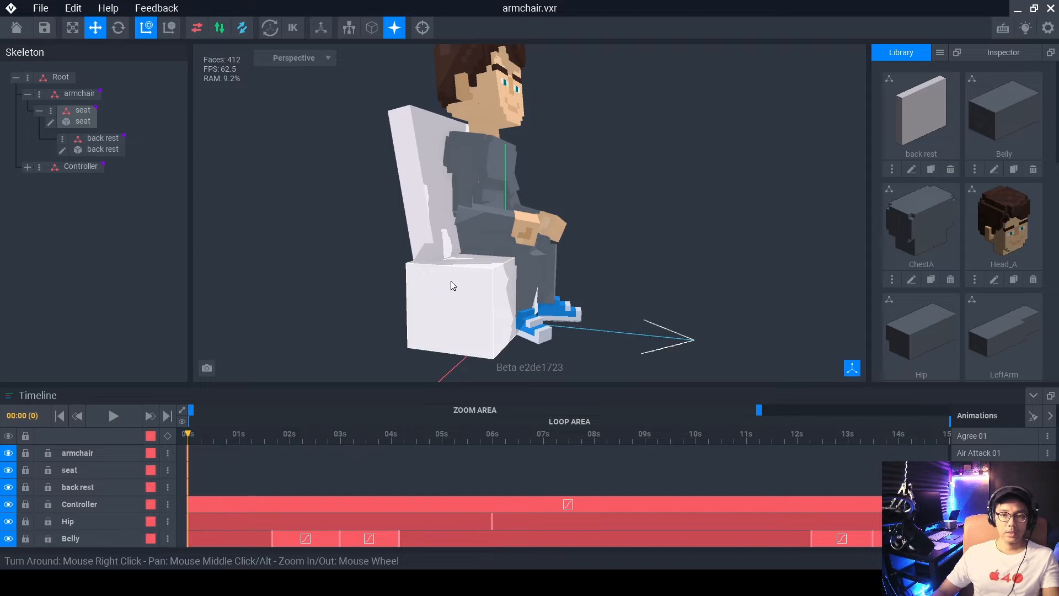
Create a child node named "arm rest right" under the seat node.
click(51, 112)
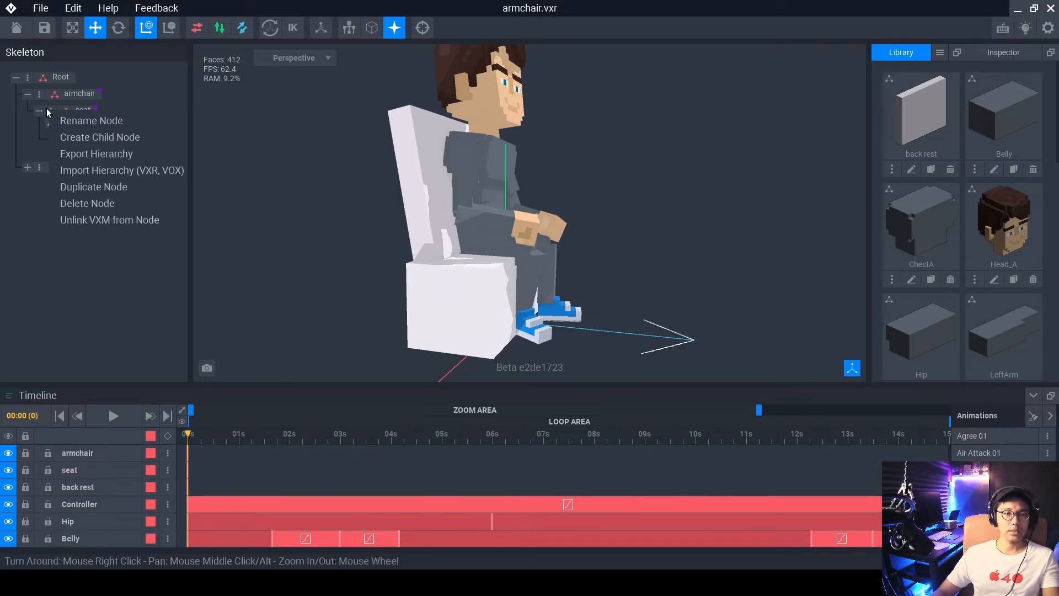
click(70, 138)
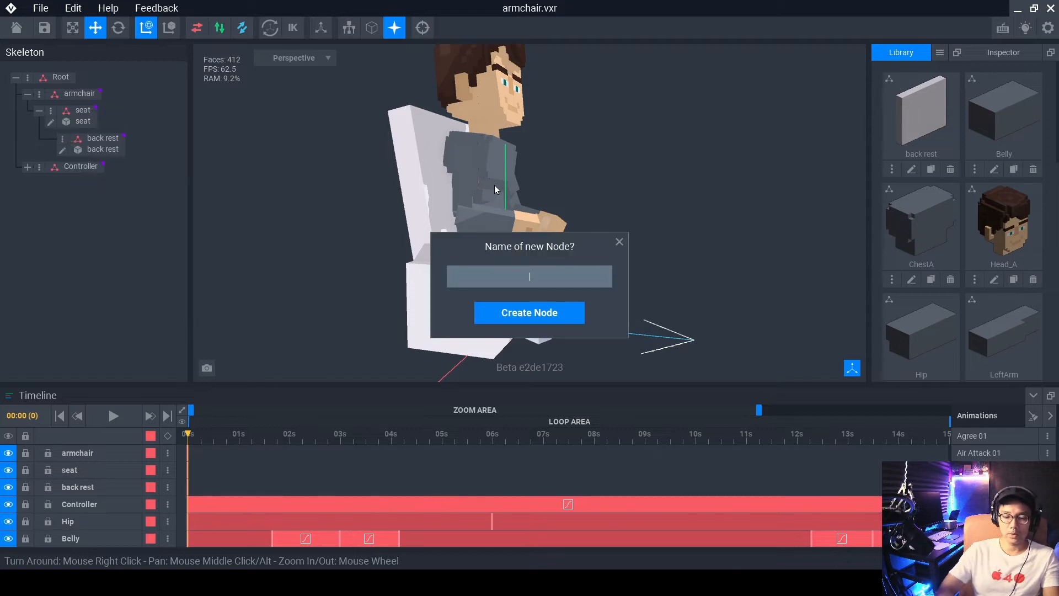
text(arm rest)
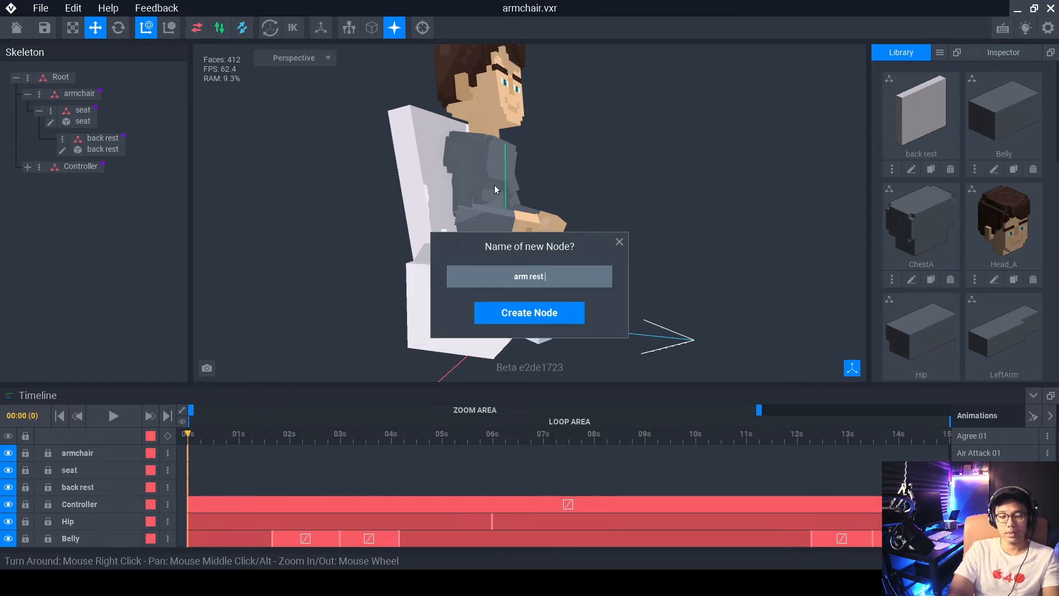
text(right)
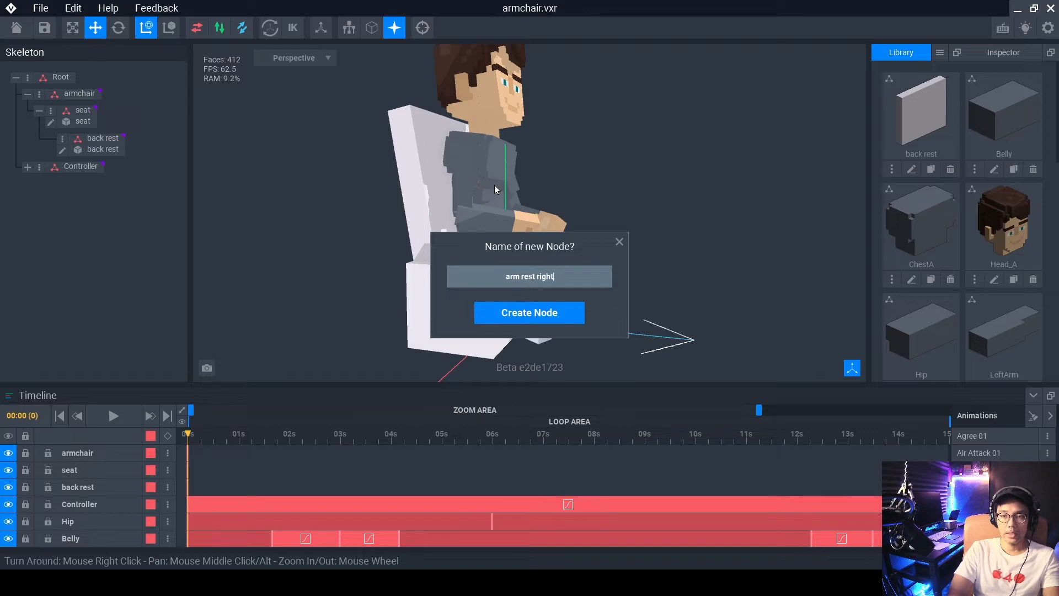
key(Return)
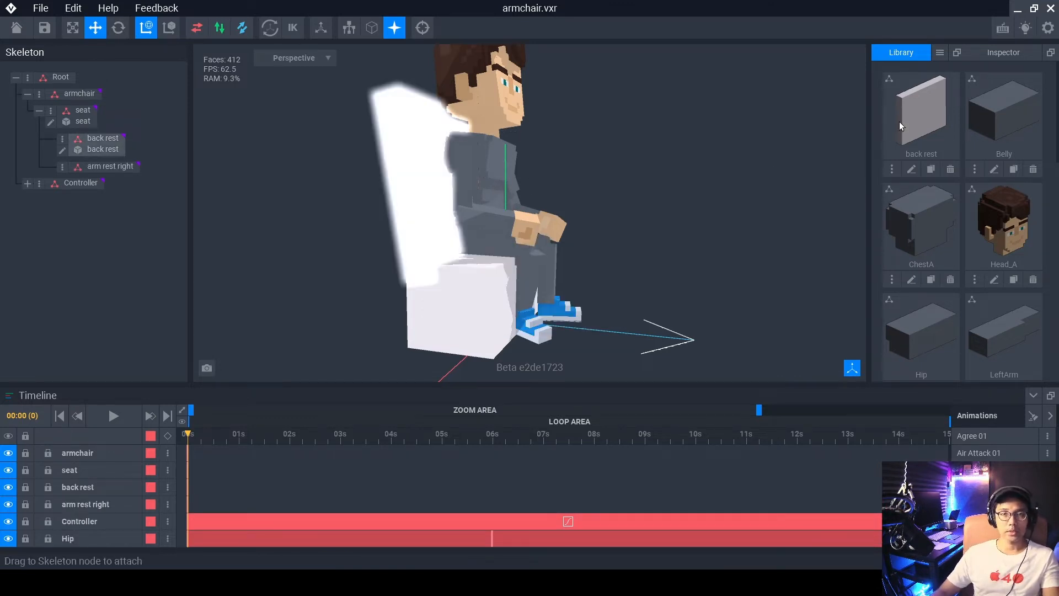
Create a new VXM model named "arm rest" in the library.
click(940, 56)
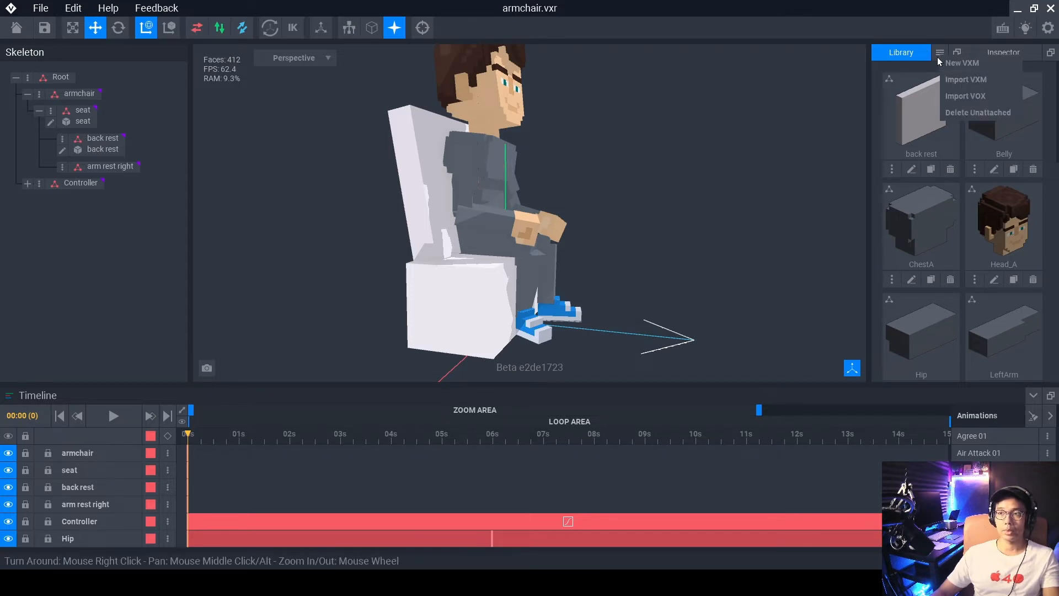
click(955, 64)
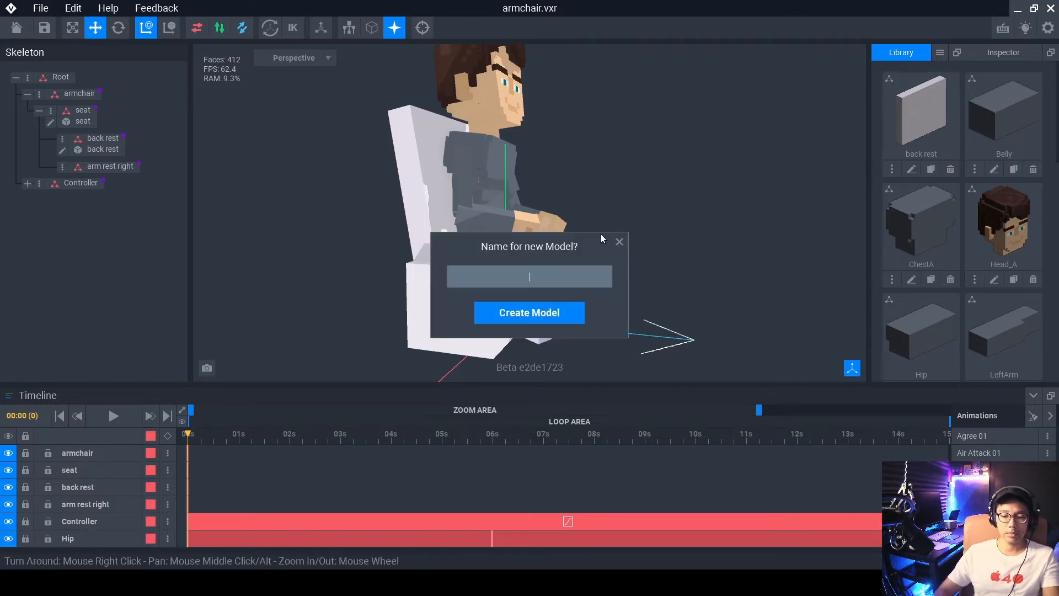
text(arm rest)
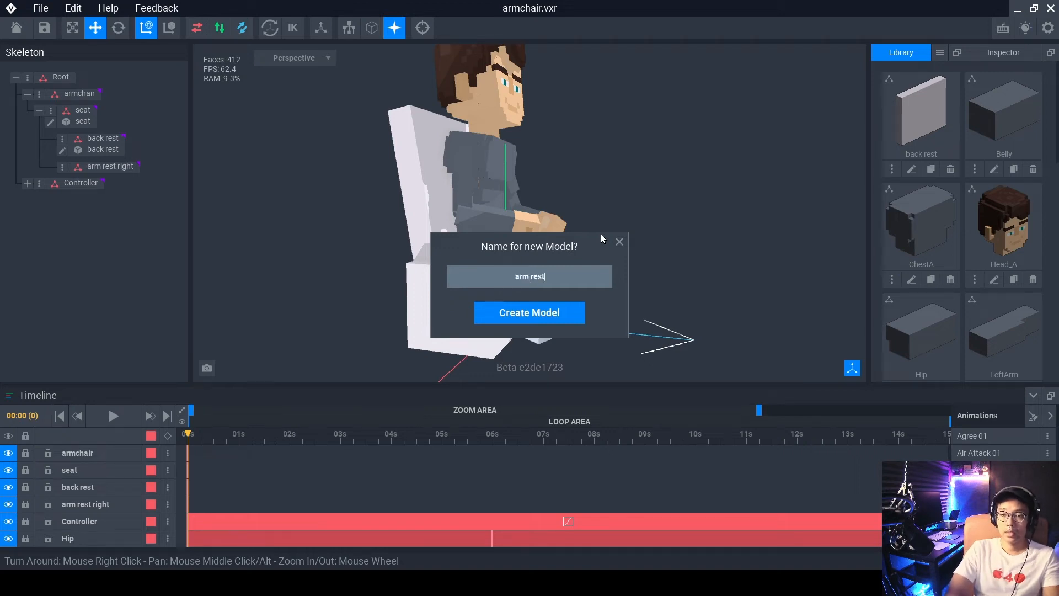
key(Return)
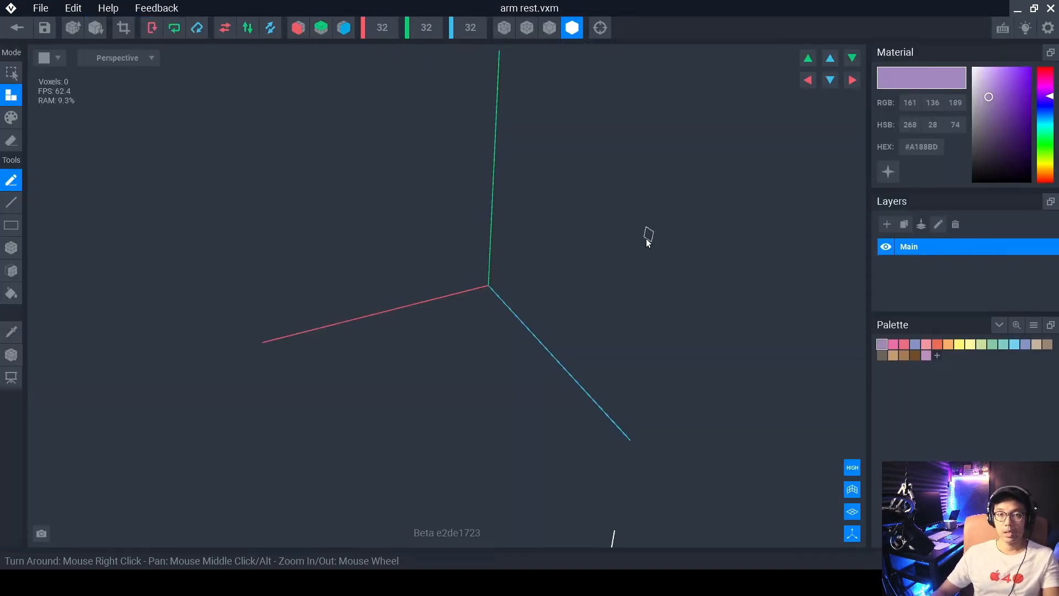
Set the volume height (Y) of the empty arm rest model to 4.
scroll(571, 302, down, 2)
right_drag(568, 303, 531, 329)
scroll(531, 330, up, 3)
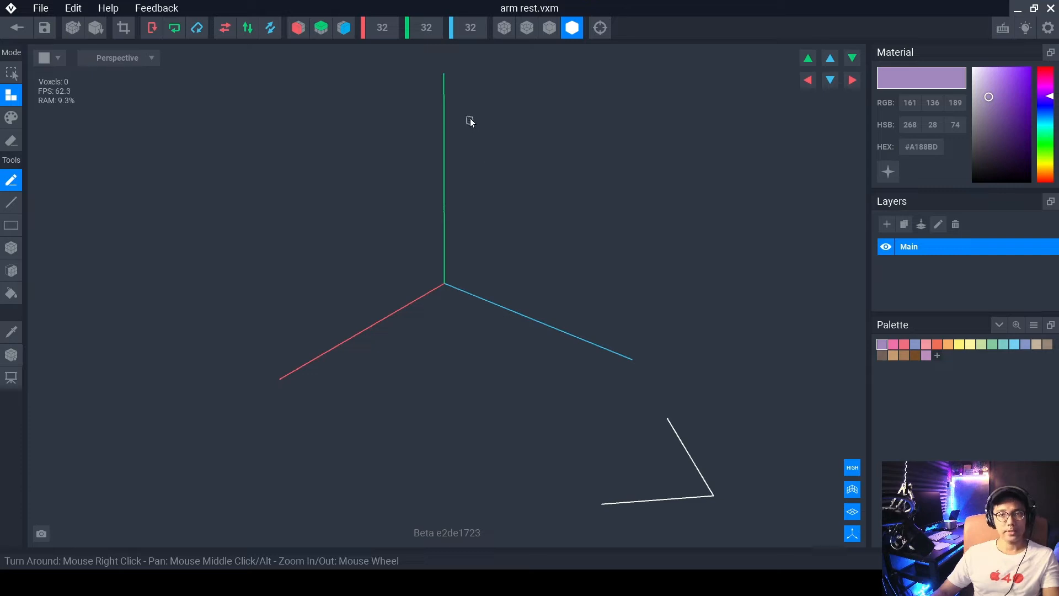
click(417, 24)
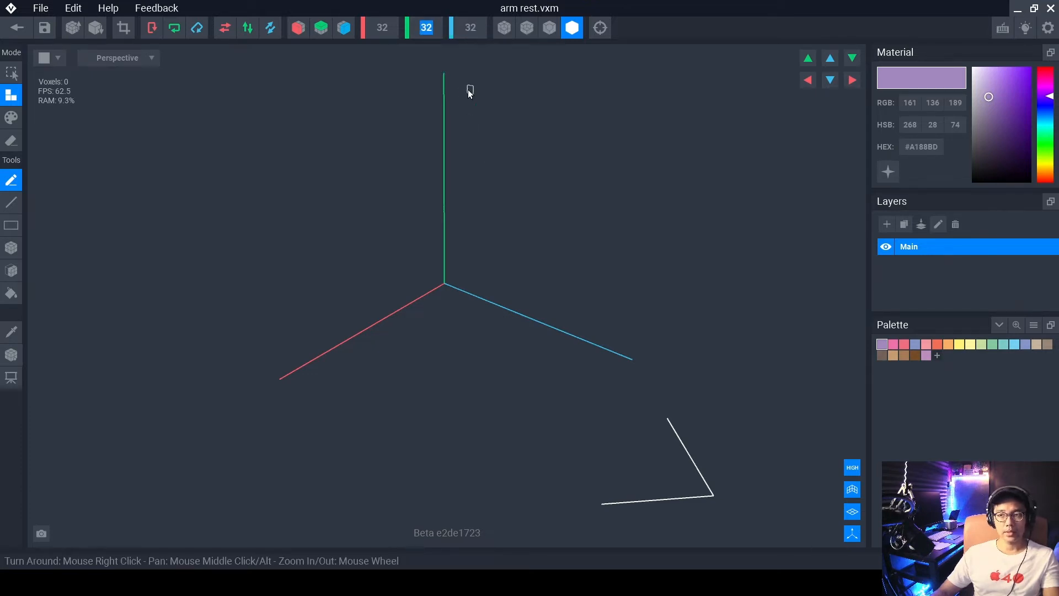
text(4)
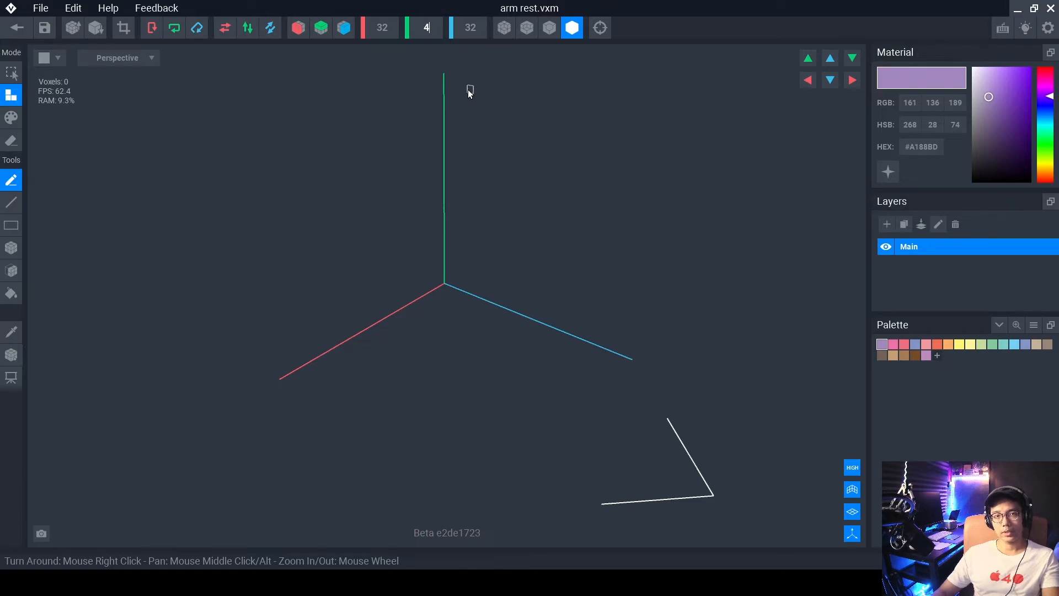
key(Return)
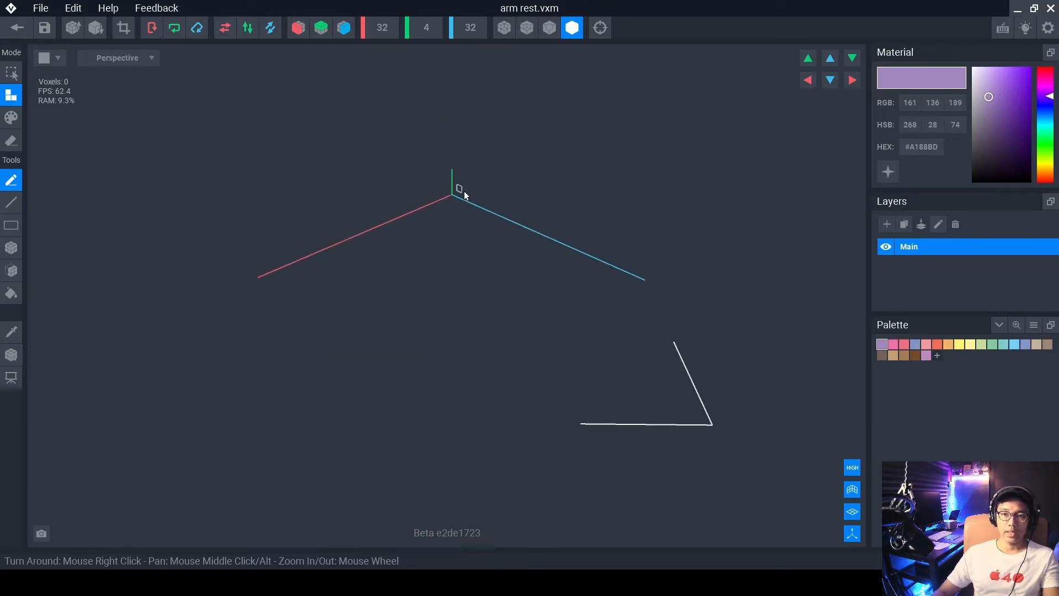
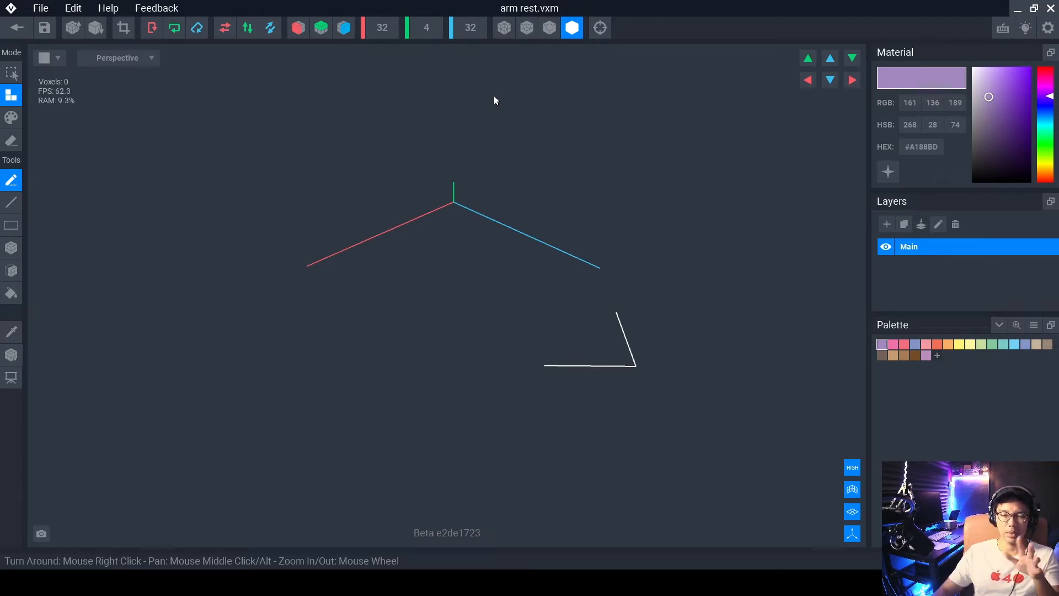
Set the empty arm rest volume's depth (Z) to 16 and its width (X) to 4.
click(471, 29)
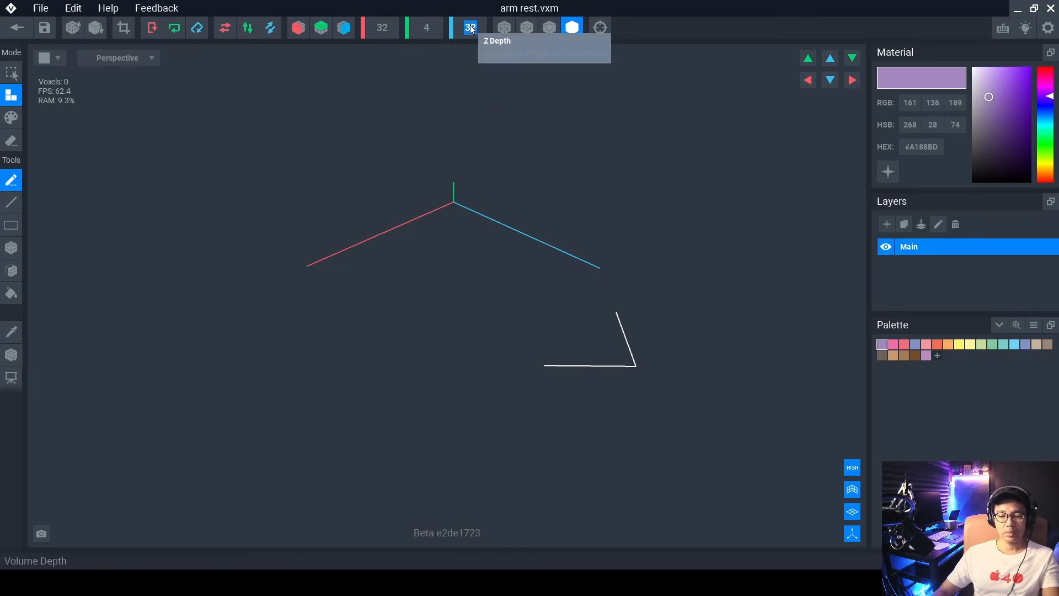
text(16)
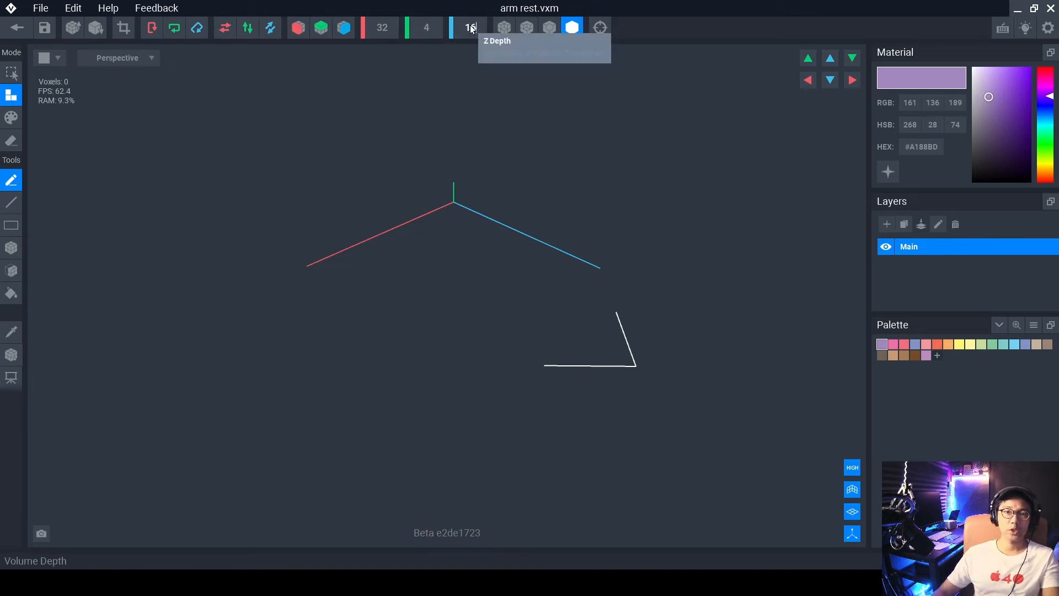
key(Return)
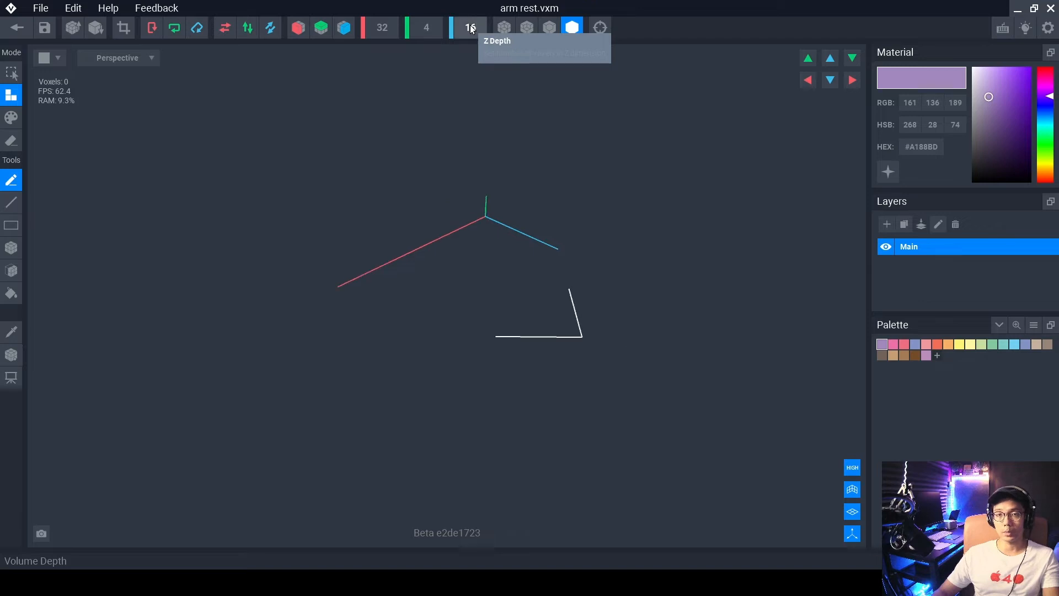
click(385, 29)
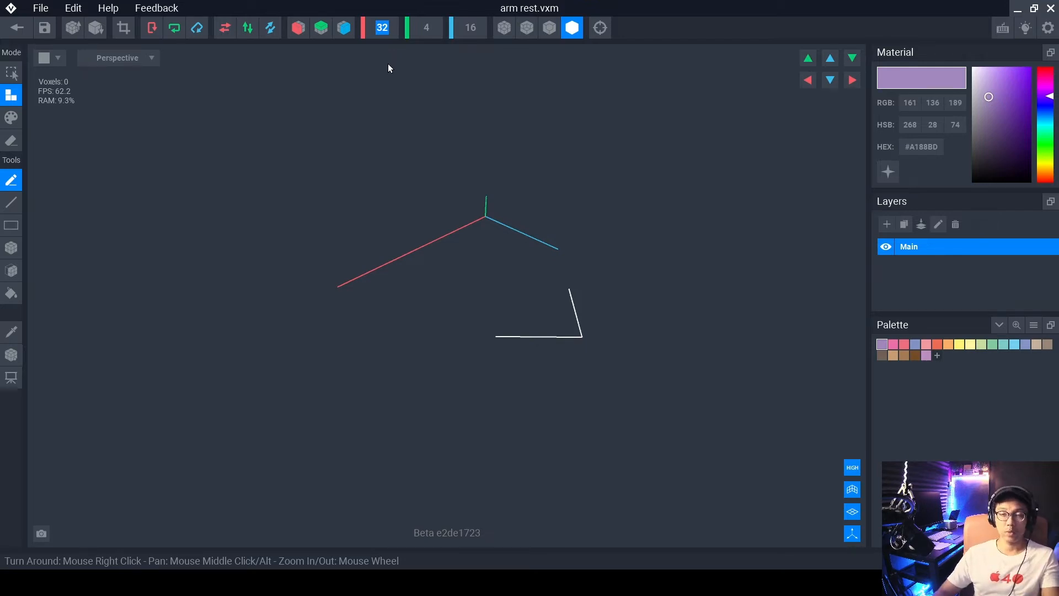
text(4)
key(Return)
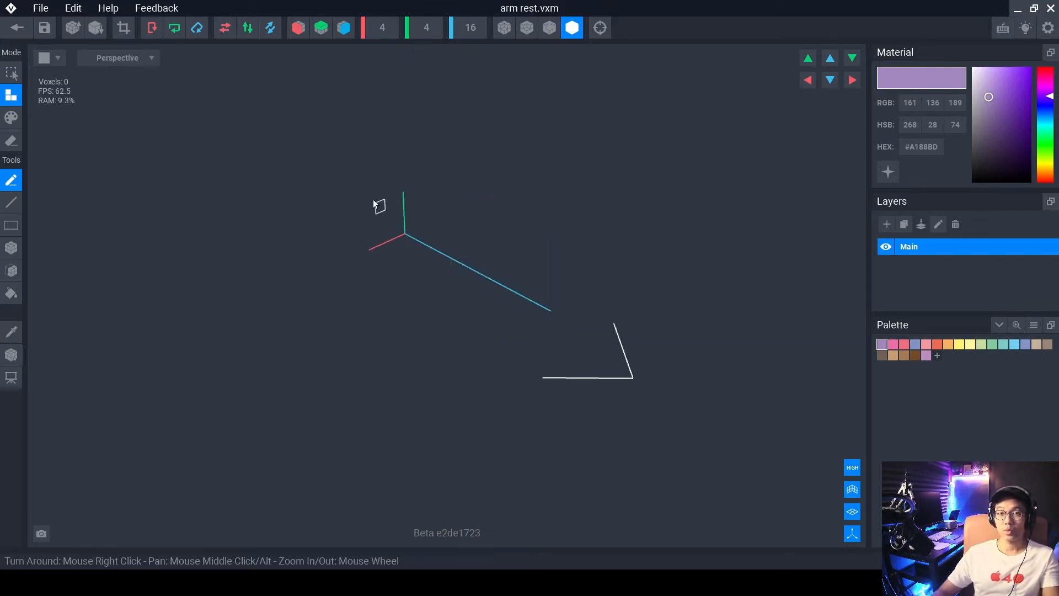
Add the near-white colour #F2EDF8 to the palette and fill the whole arm rest volume with it using the Screen Rect tool.
scroll(375, 202, down, 2)
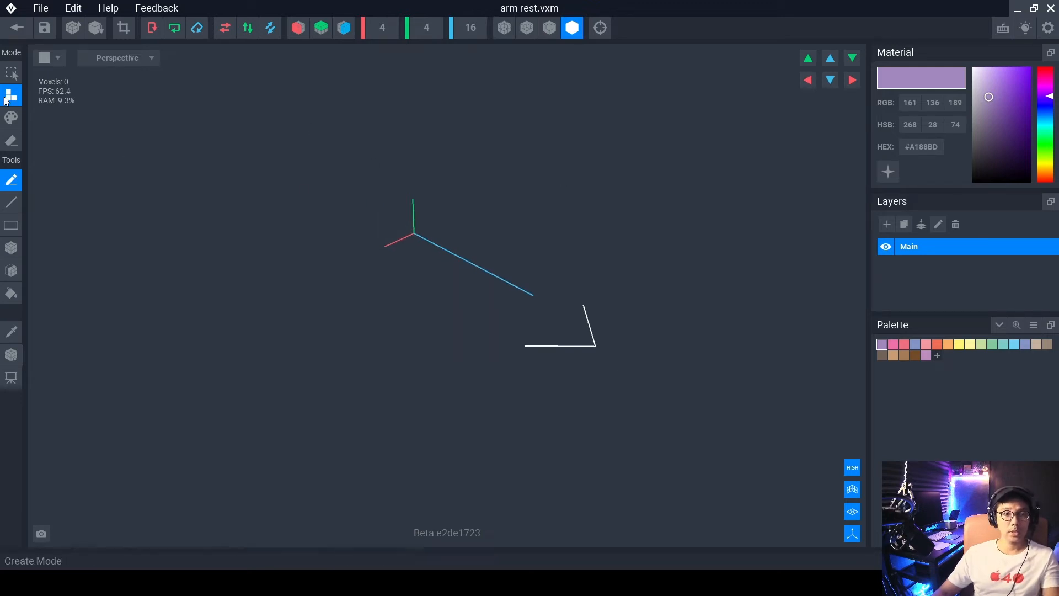
click(12, 226)
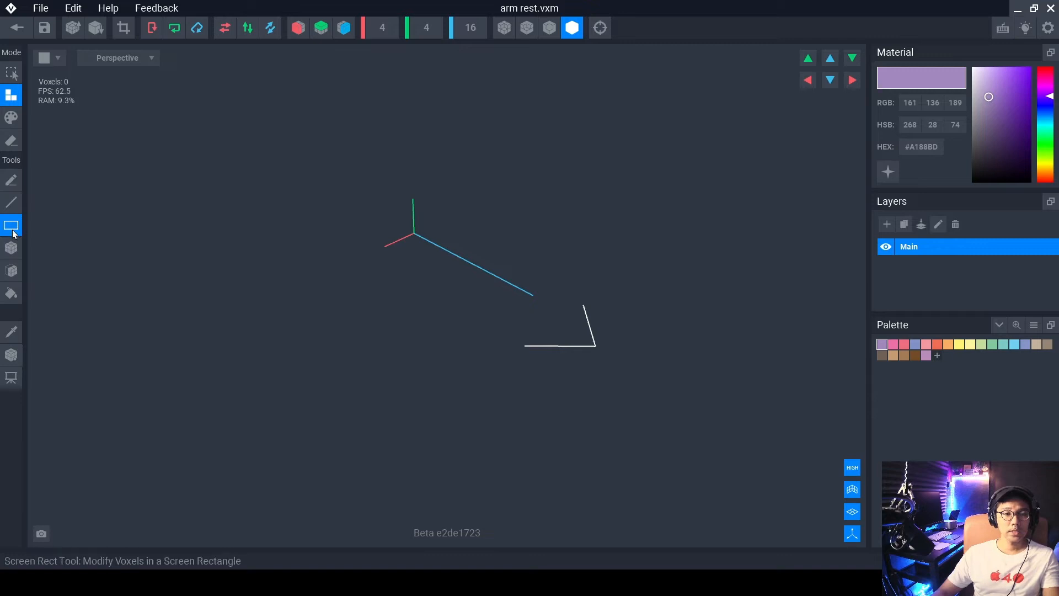
click(937, 356)
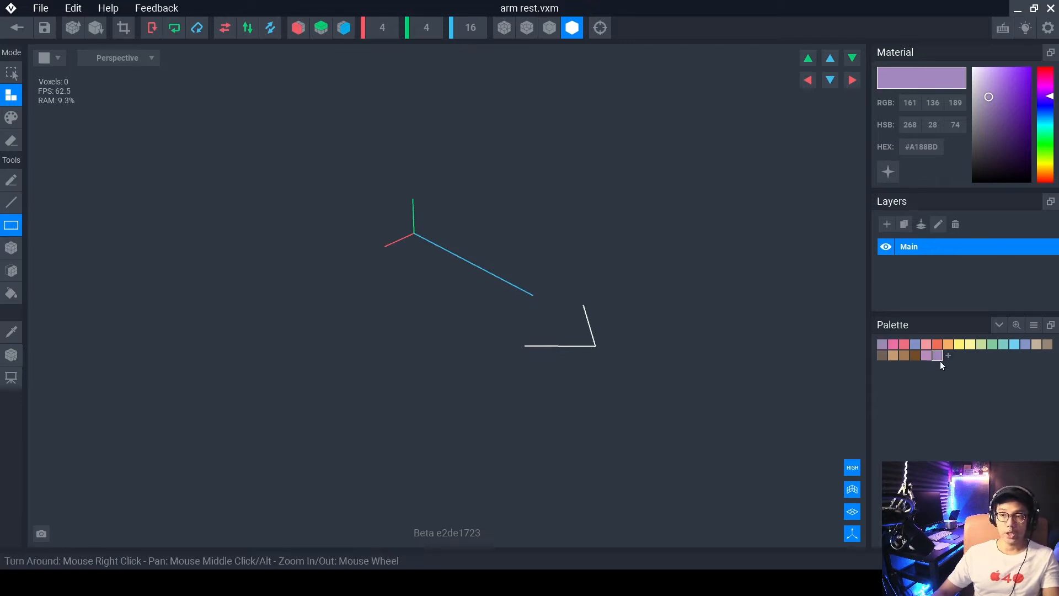
click(975, 70)
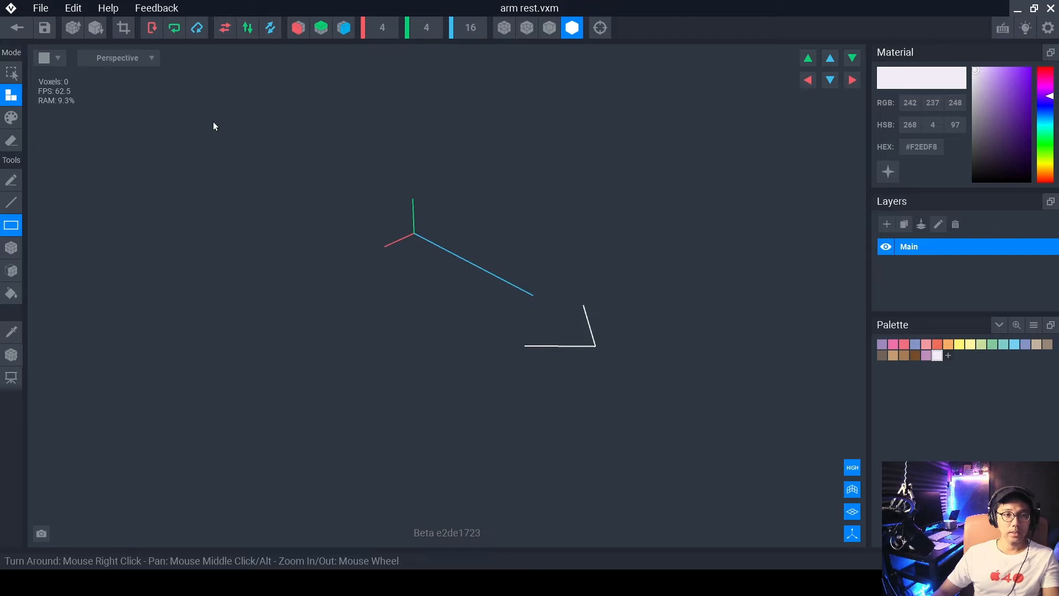
drag(213, 122, 654, 373)
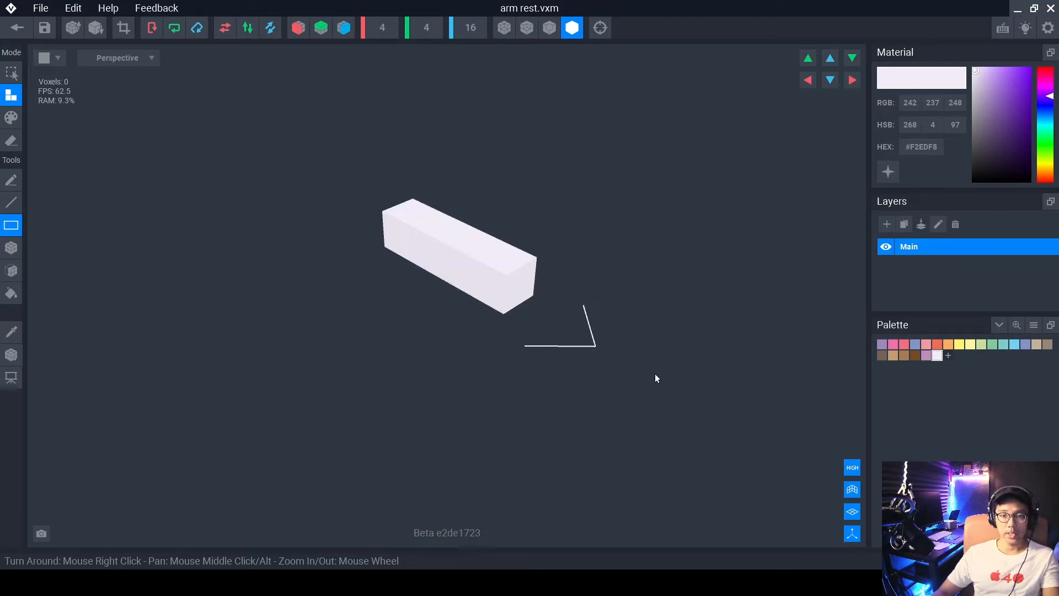
Move the arm rest model's pivot along X and Z to the bottom of the block's rear end.
click(11, 354)
drag(392, 323, 395, 194)
right_drag(494, 286, 493, 287)
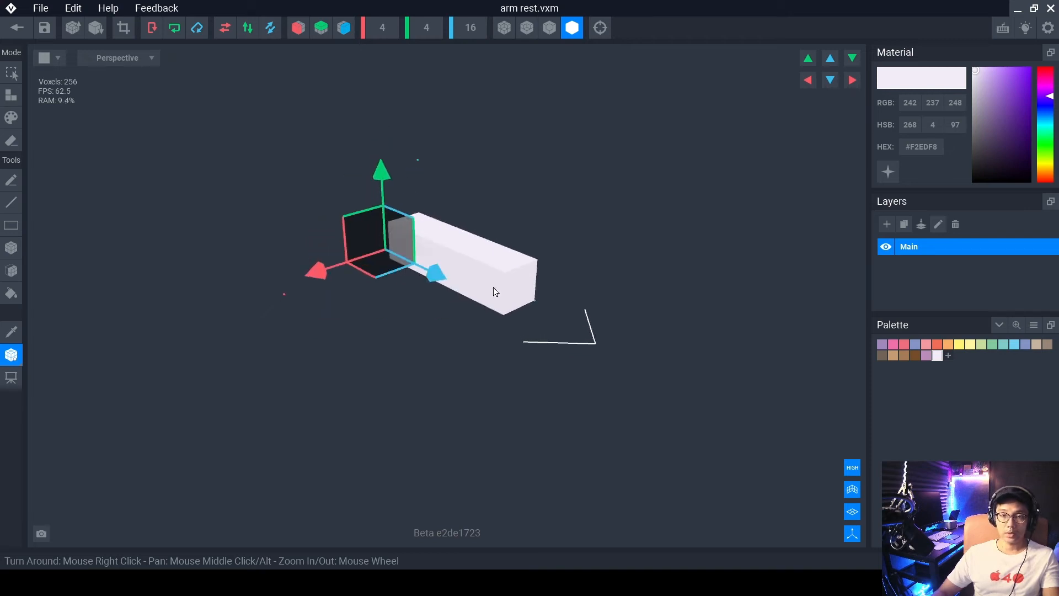
key(ctrl+z)
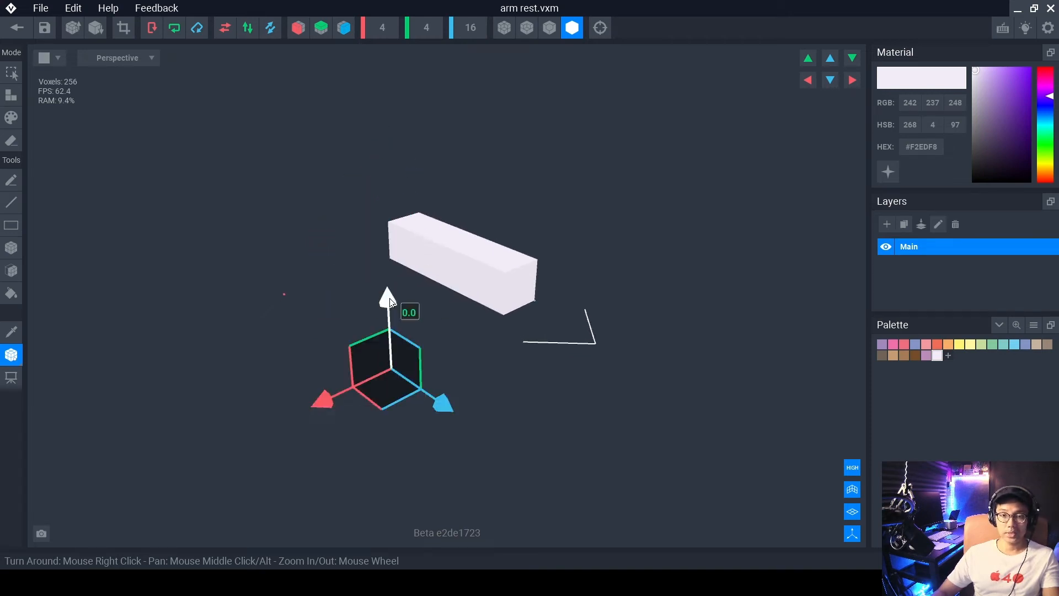
drag(323, 398, 476, 350)
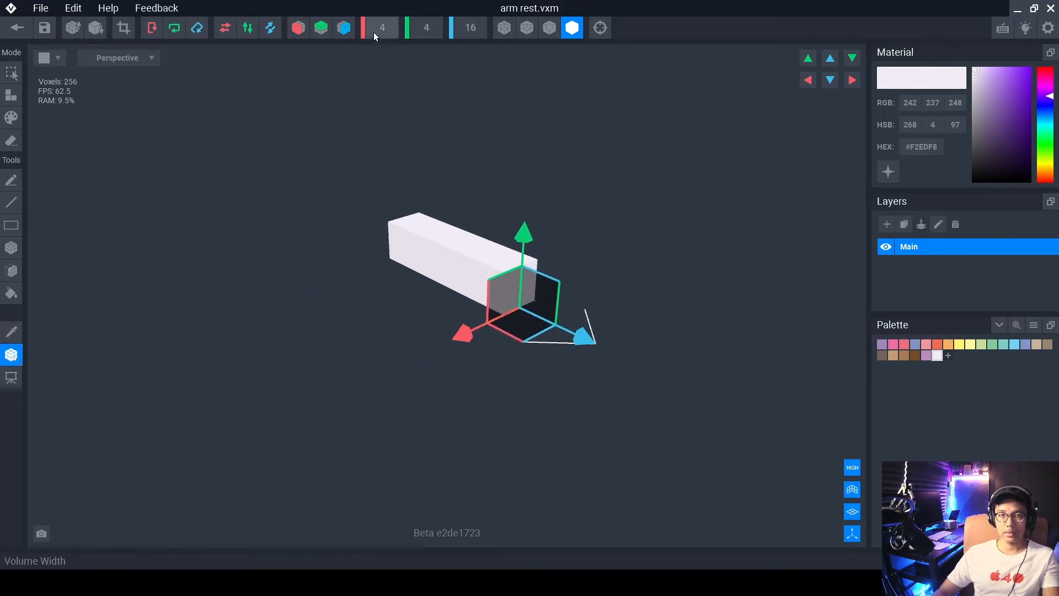
drag(583, 334, 452, 266)
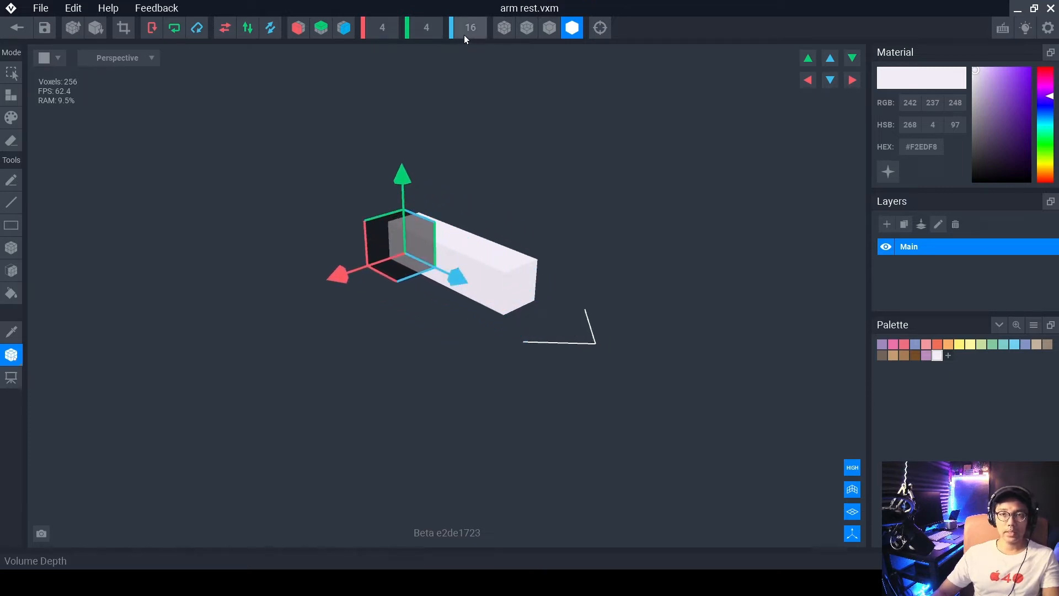
drag(462, 281, 463, 282)
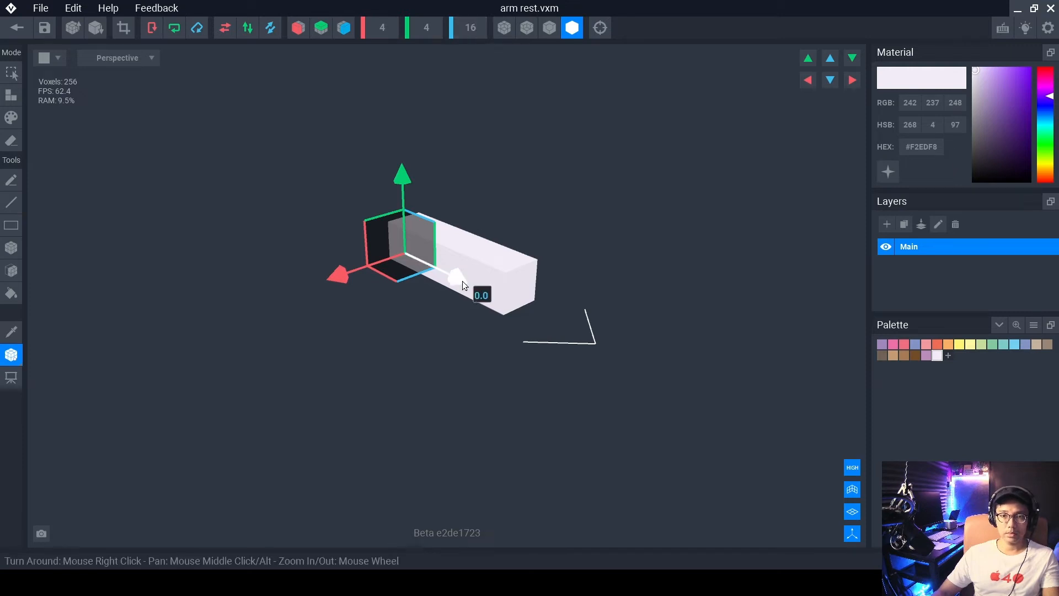
right_drag(462, 280, 537, 309)
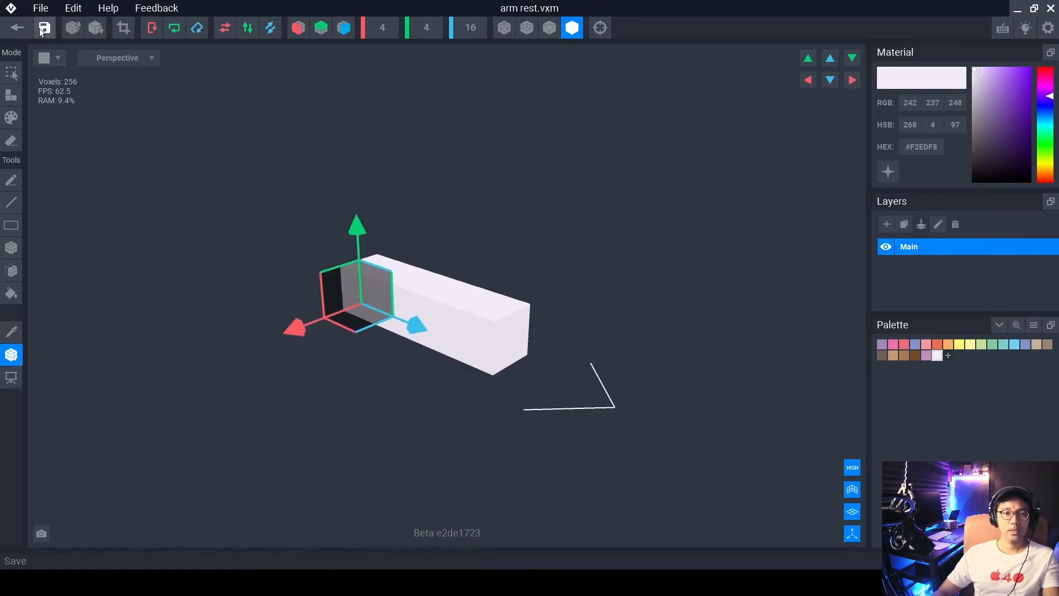
Close the arm rest model, saving its changes, and return to the armchair rig.
click(15, 27)
click(380, 208)
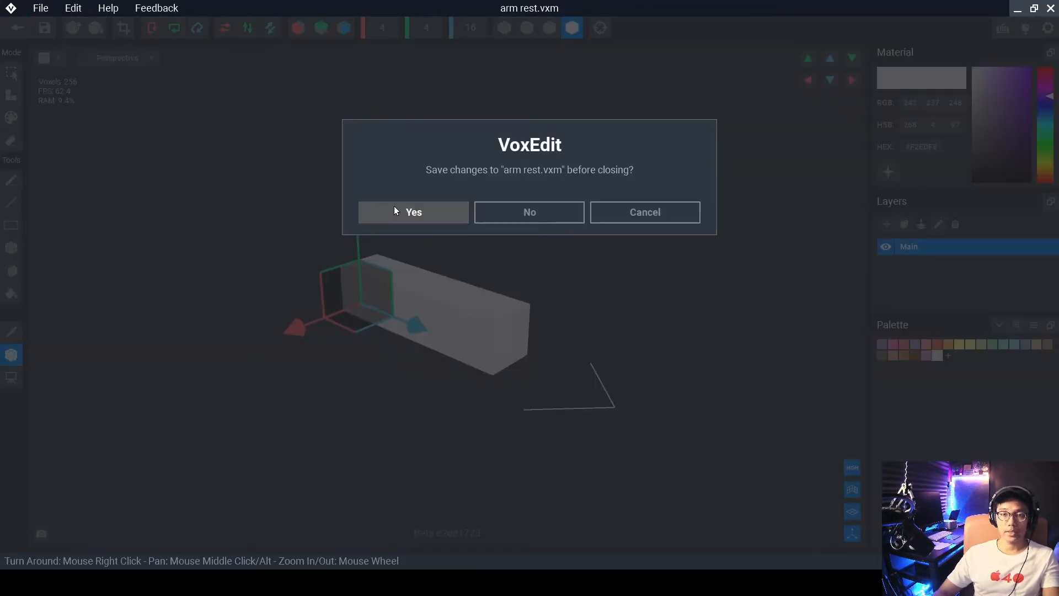
scroll(542, 191, up, 5)
right_drag(542, 191, 576, 179)
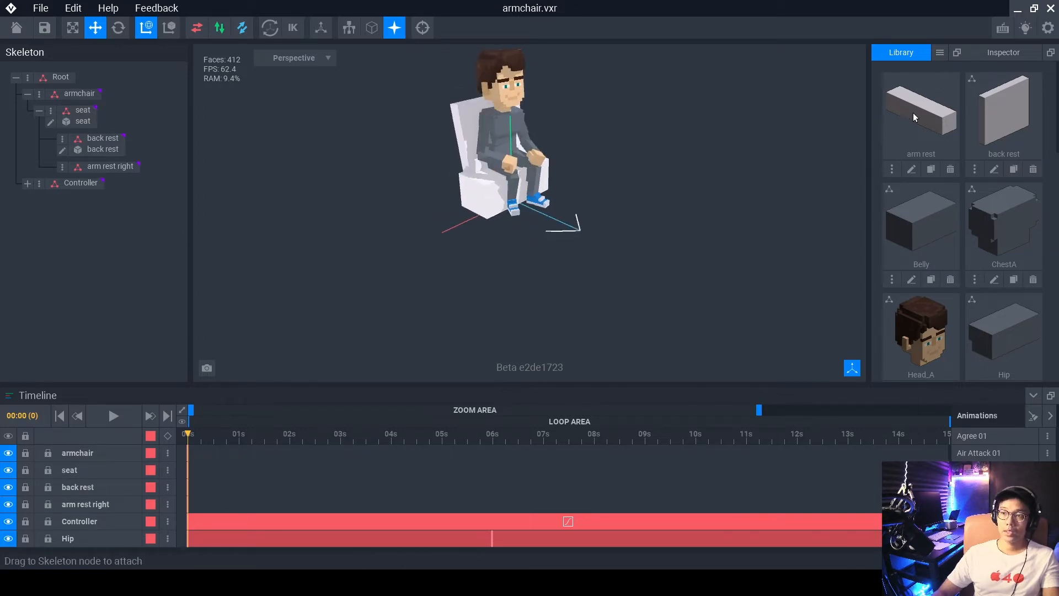
Attach the arm rest model from the library to the "arm rest right" node and select that node.
drag(912, 113, 615, 181)
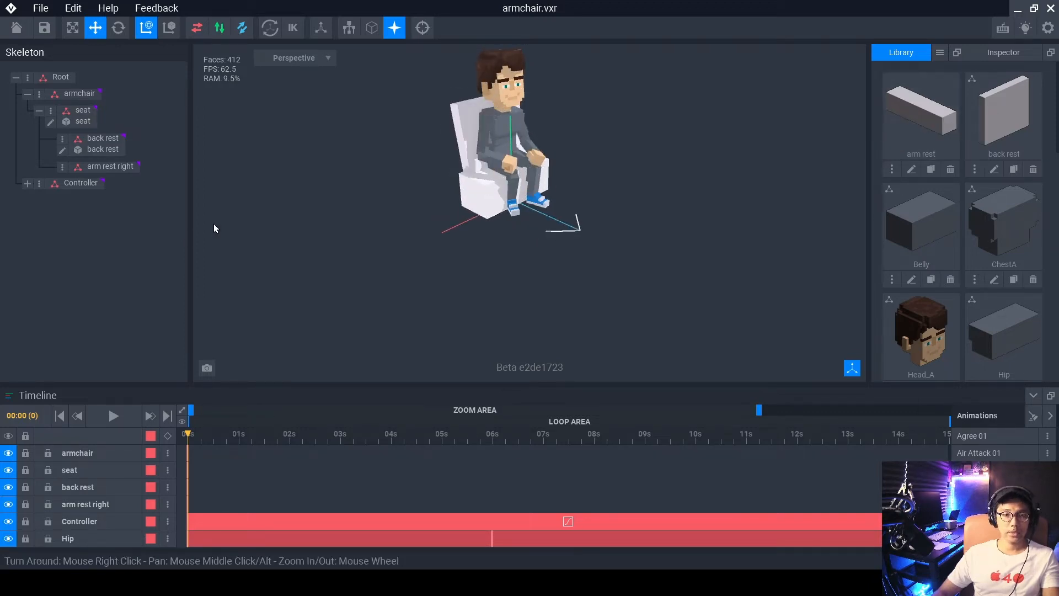
drag(892, 105, 110, 164)
click(111, 169)
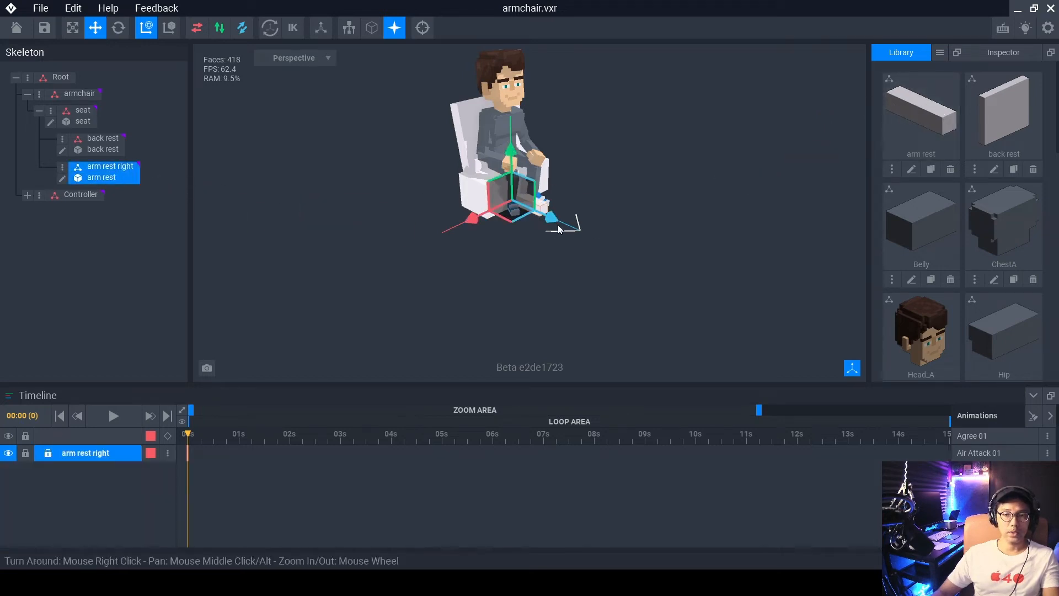
Move the right arm rest to 14 on X and raise it to 13 on Y, level with the seat's top.
scroll(558, 229, up, 3)
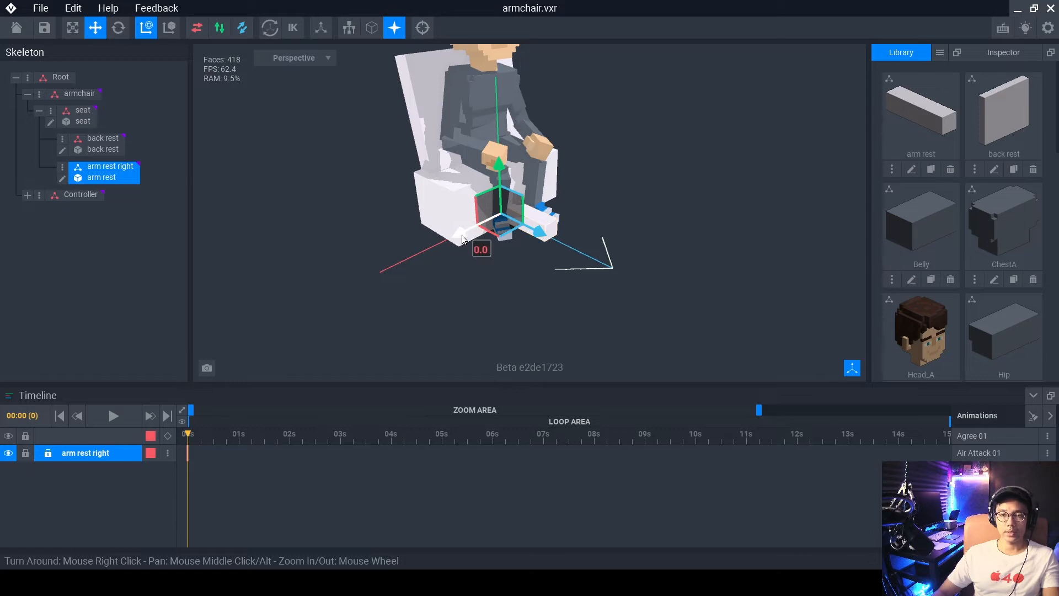
drag(462, 238, 404, 262)
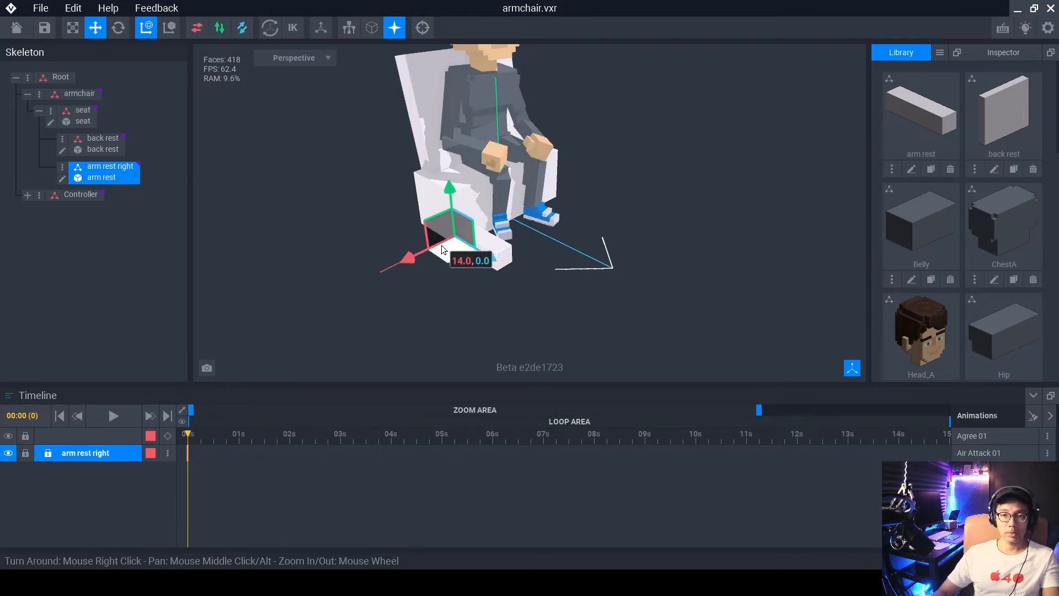
right_drag(465, 220, 462, 223)
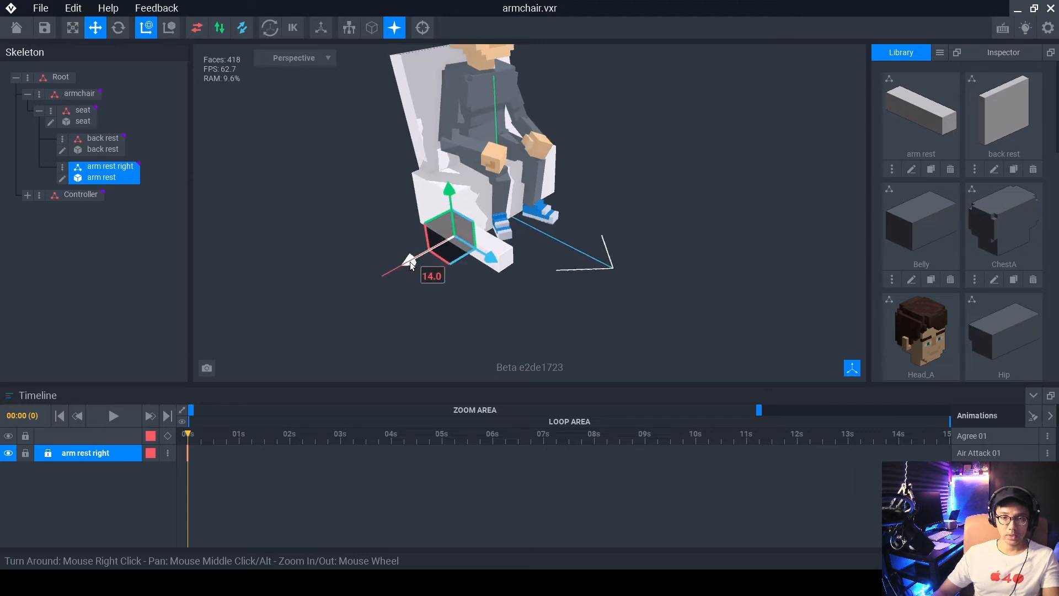
drag(449, 190, 449, 130)
scroll(449, 181, up, 5)
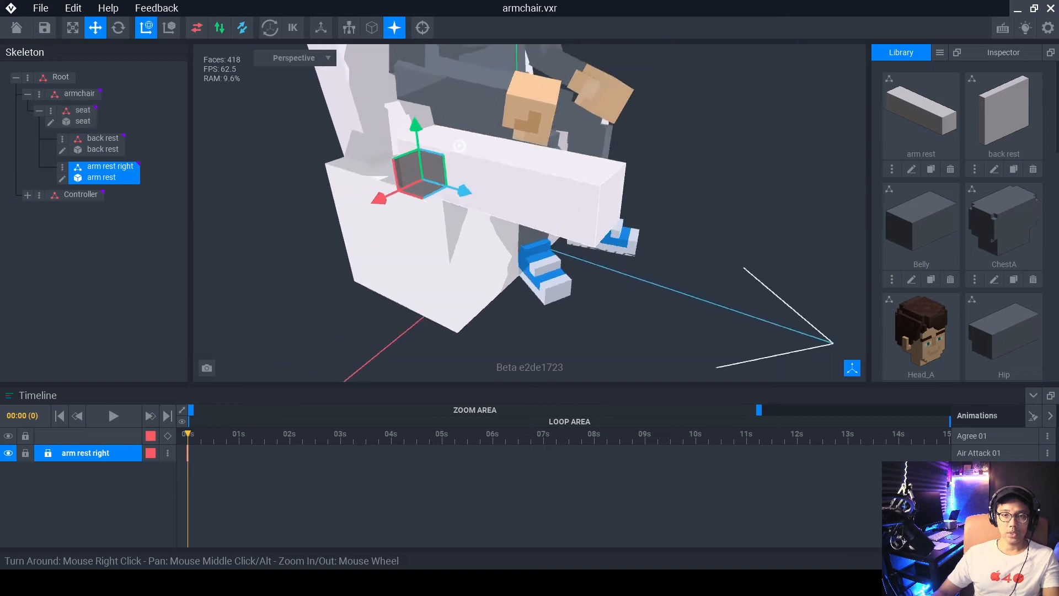
right_drag(459, 146, 438, 170)
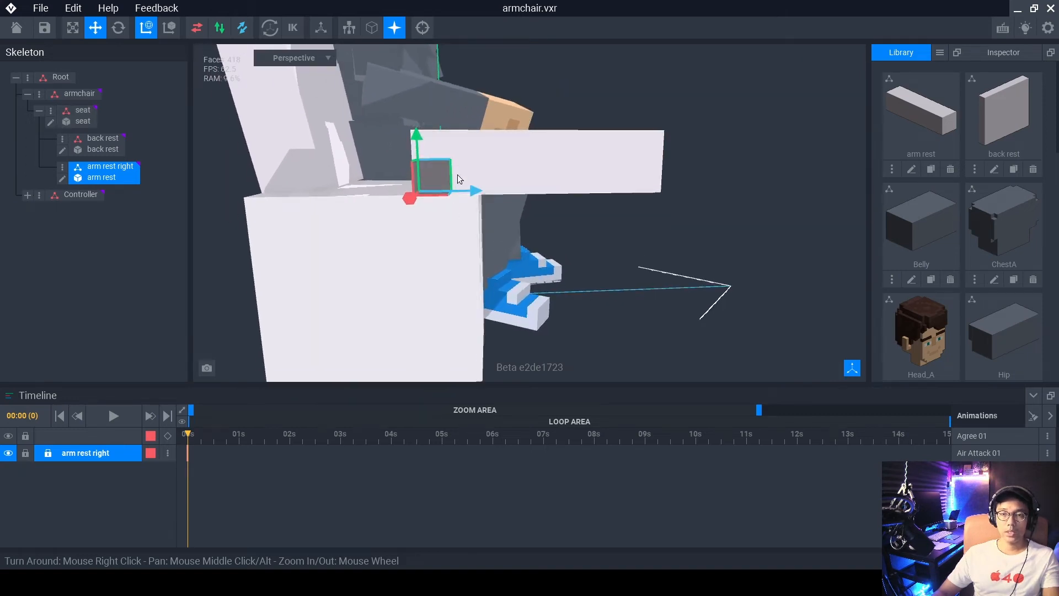
mouse_move(416, 133)
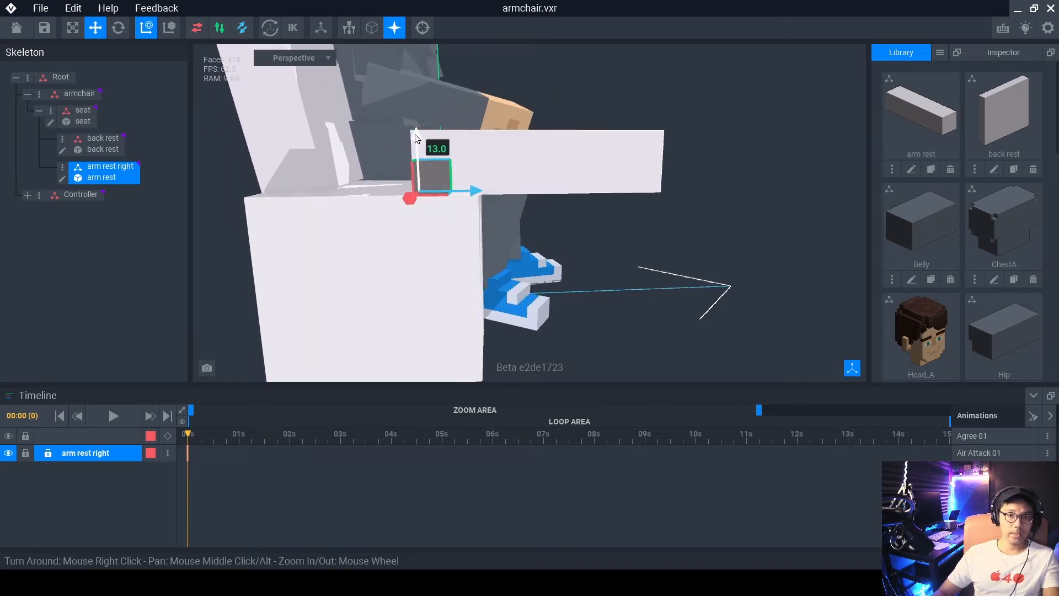
Slide the right arm rest back along Z over the seat's side and adjust its depth position.
drag(472, 191, 306, 193)
right_drag(306, 193, 386, 187)
mouse_move(423, 193)
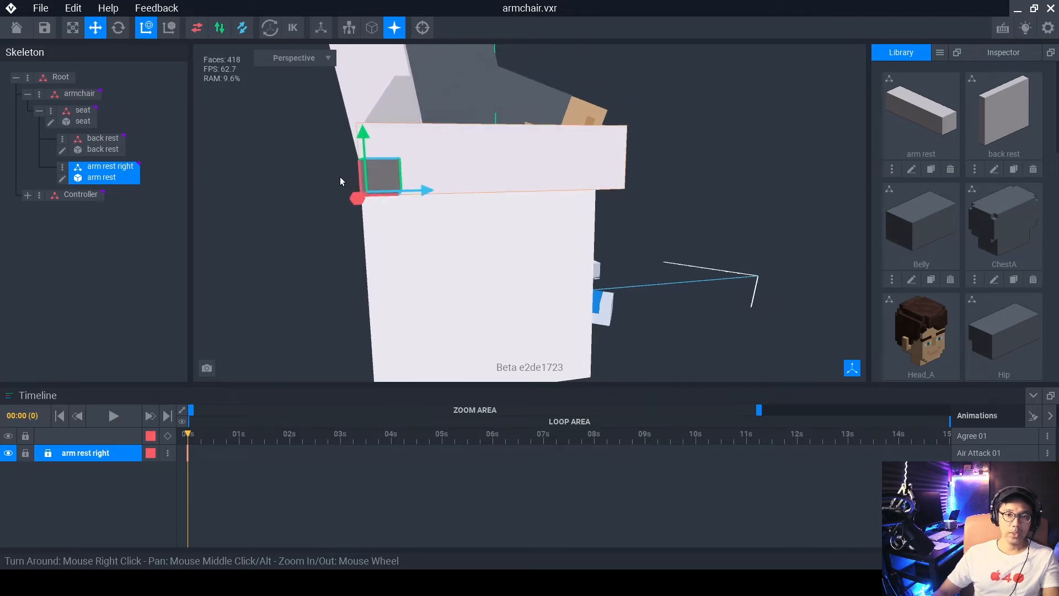
drag(419, 189, 397, 194)
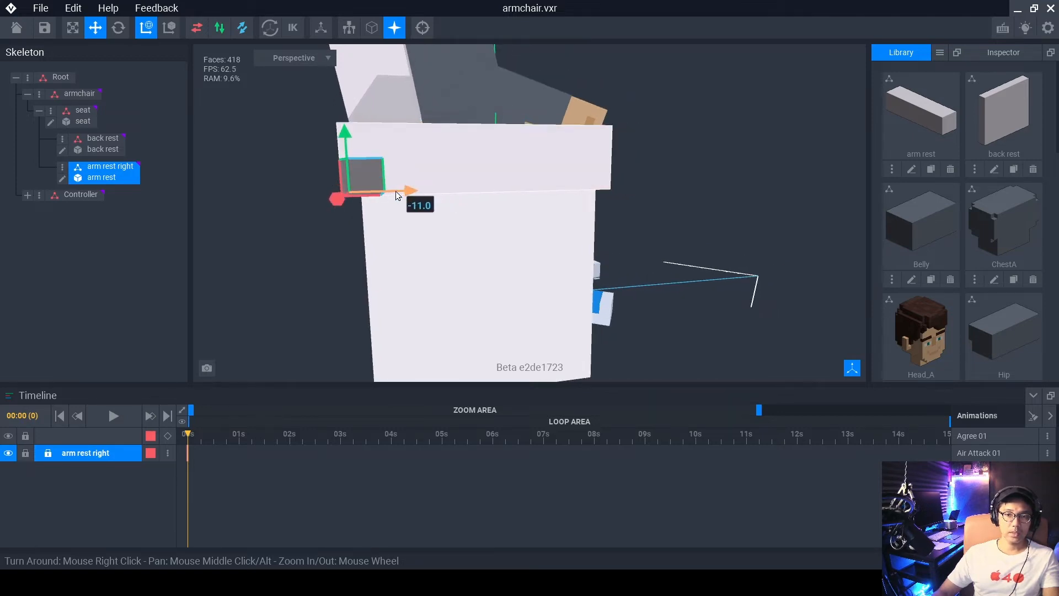
right_drag(425, 206, 425, 221)
scroll(423, 212, down, 4)
drag(456, 211, 485, 213)
right_drag(373, 247, 418, 237)
scroll(393, 251, down, 3)
scroll(418, 237, up, 1)
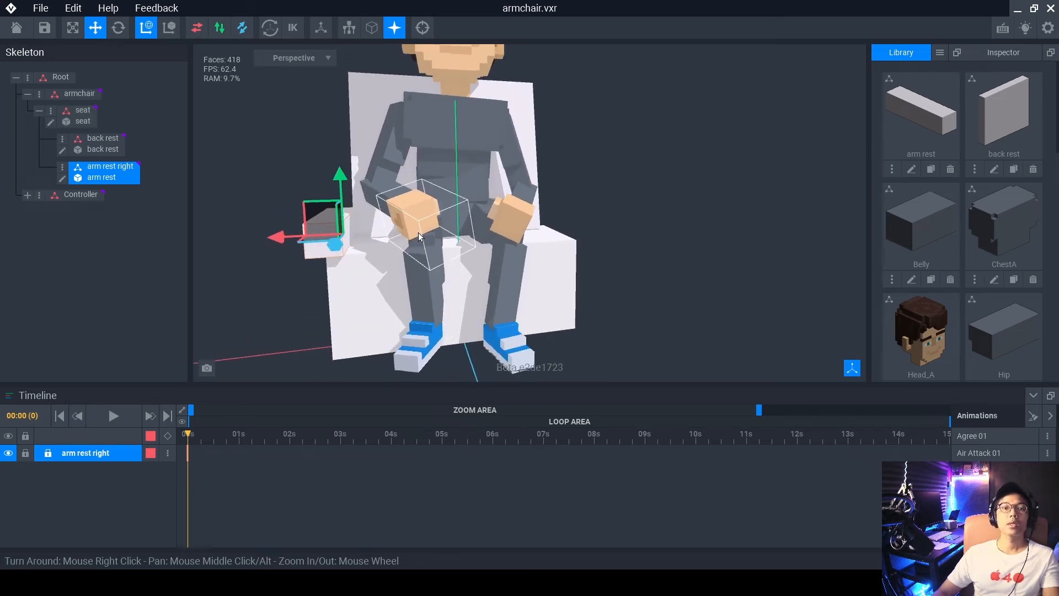
Adjust the right arm rest's position along the X axis so it sits over the side edge of the seat.
right_drag(351, 249, 328, 252)
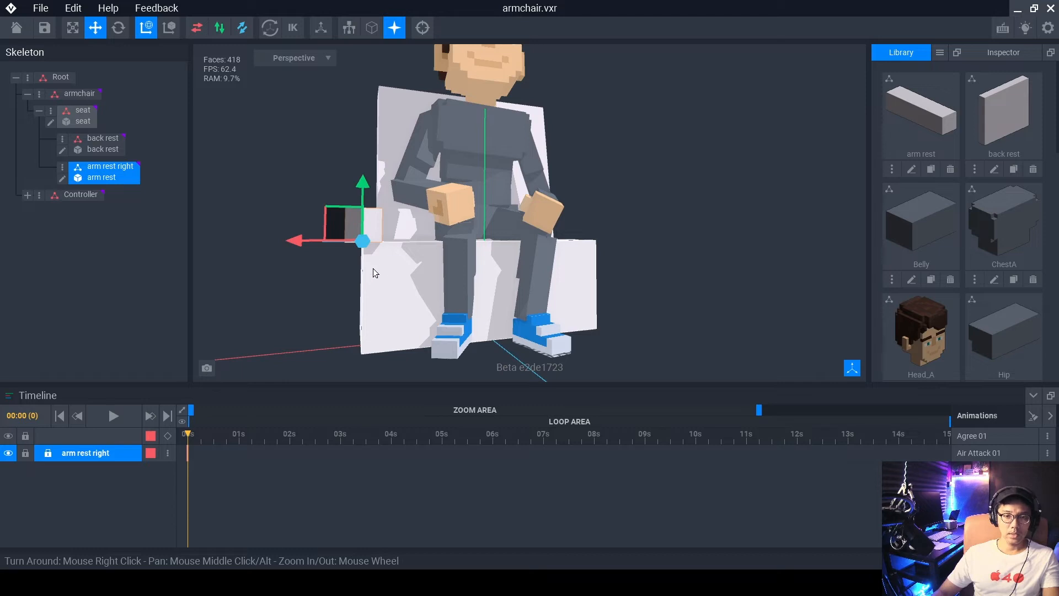
scroll(372, 268, up, 2)
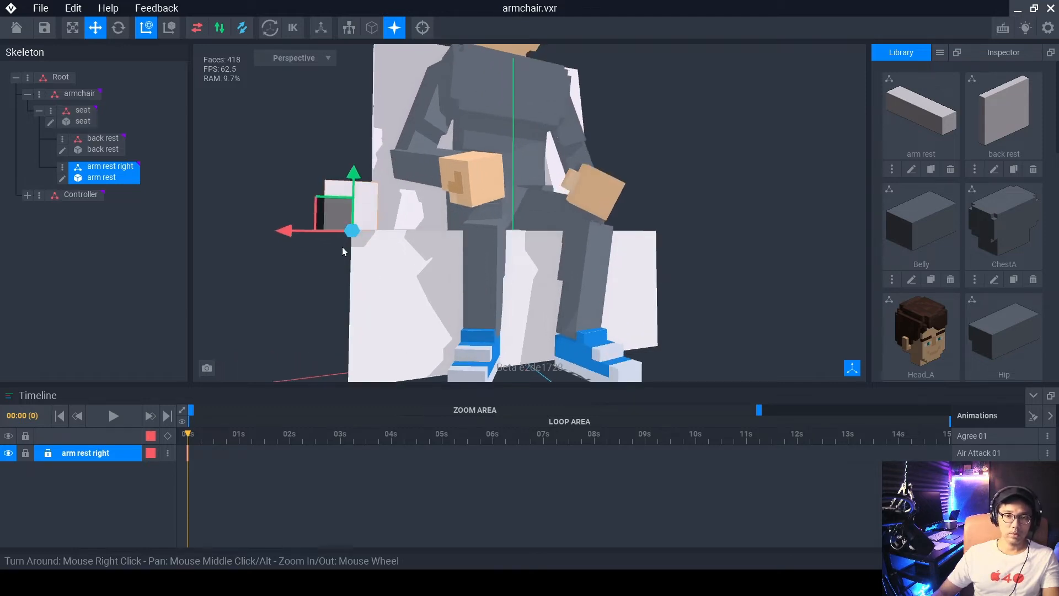
drag(303, 229, 307, 231)
right_drag(331, 243, 410, 263)
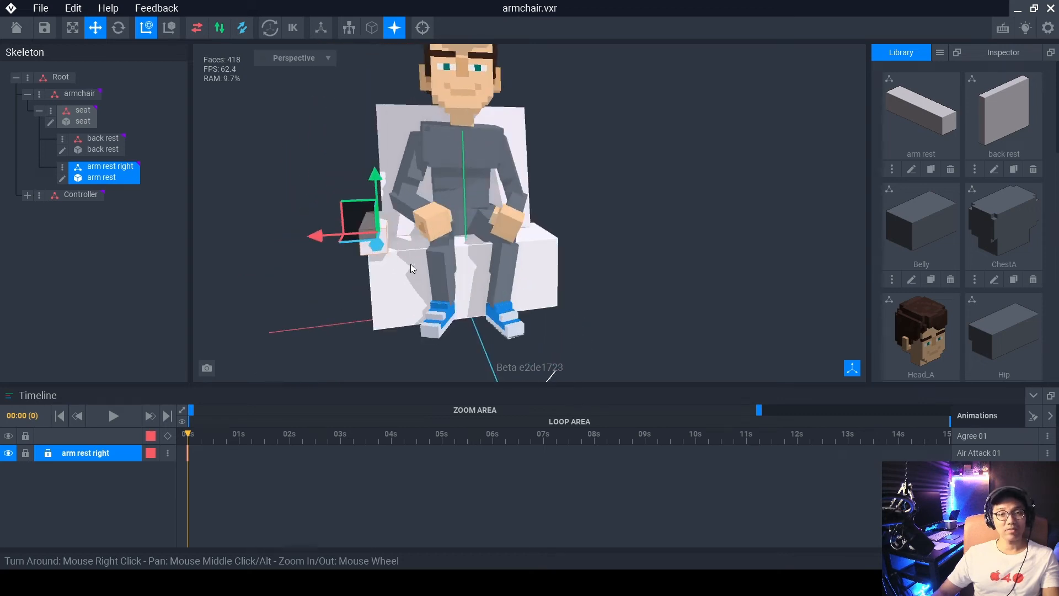
scroll(393, 246, down, 2)
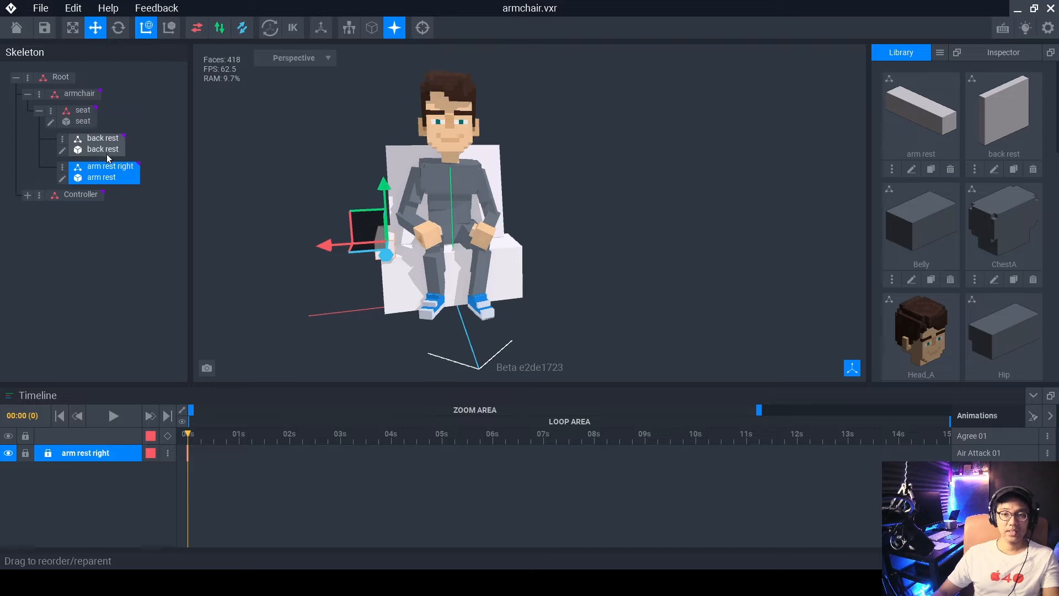
right_drag(456, 285, 455, 283)
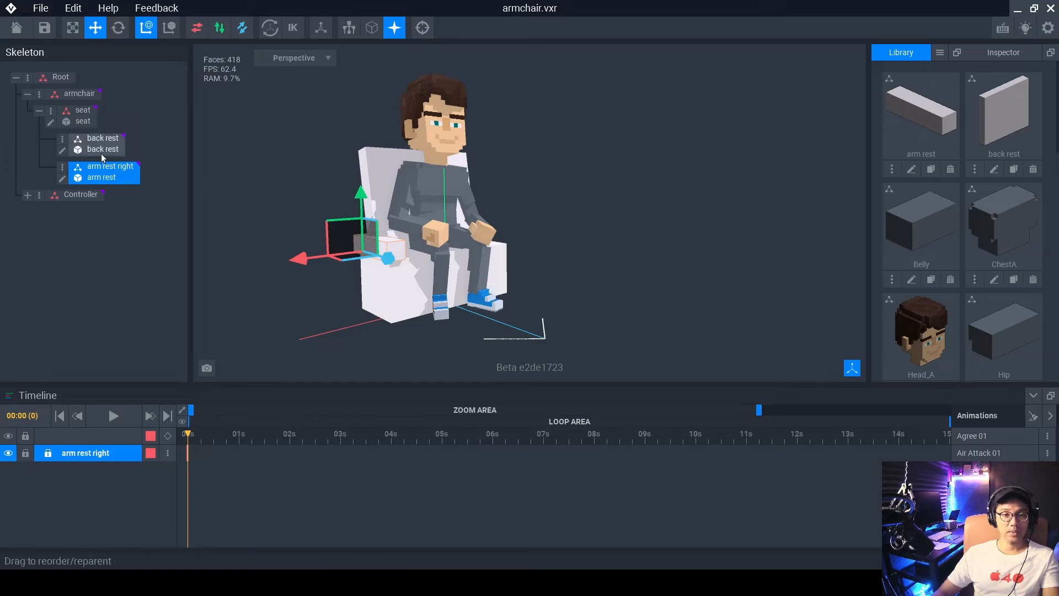
Duplicate the right arm rest node and name the copy "arm rest left".
click(62, 167)
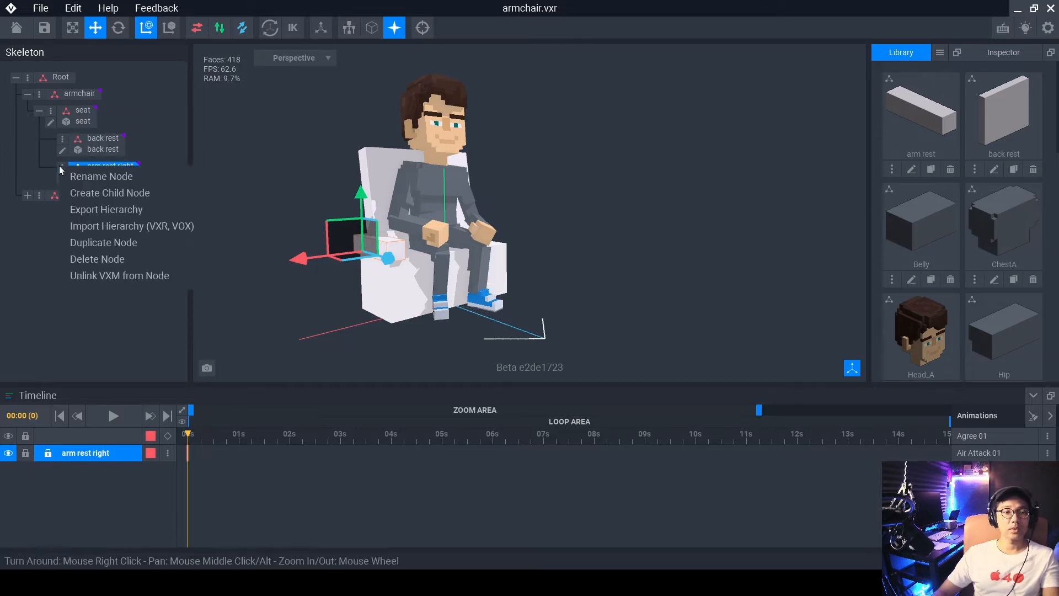
click(104, 242)
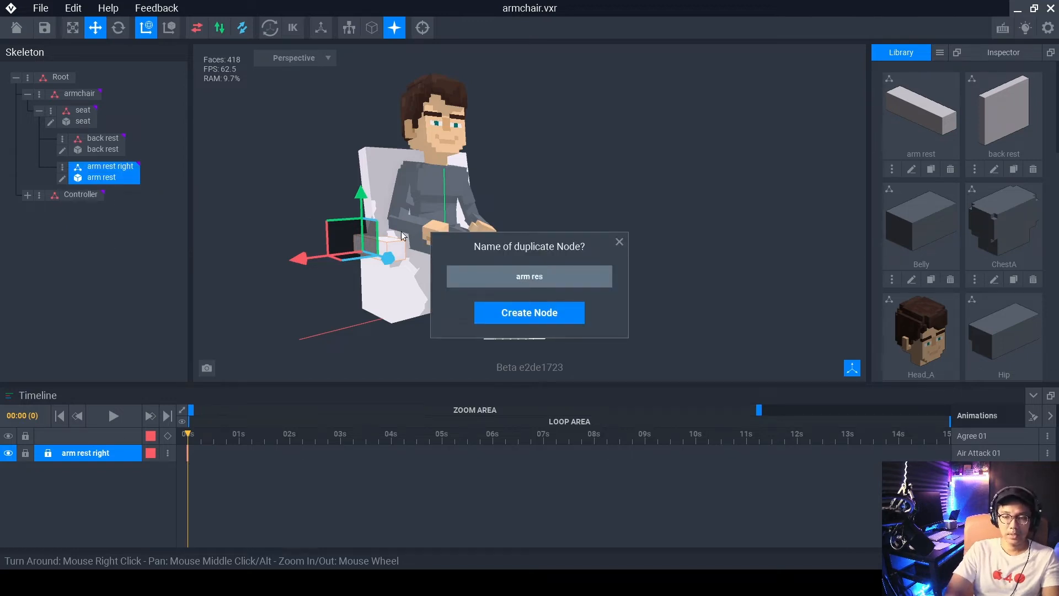
text(arm rest left)
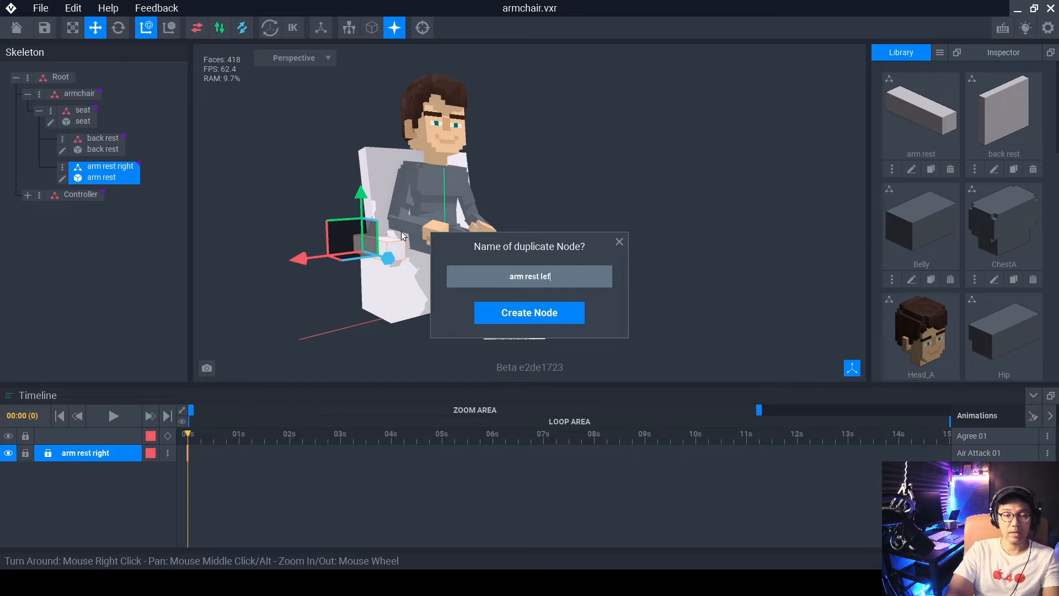
key(Return)
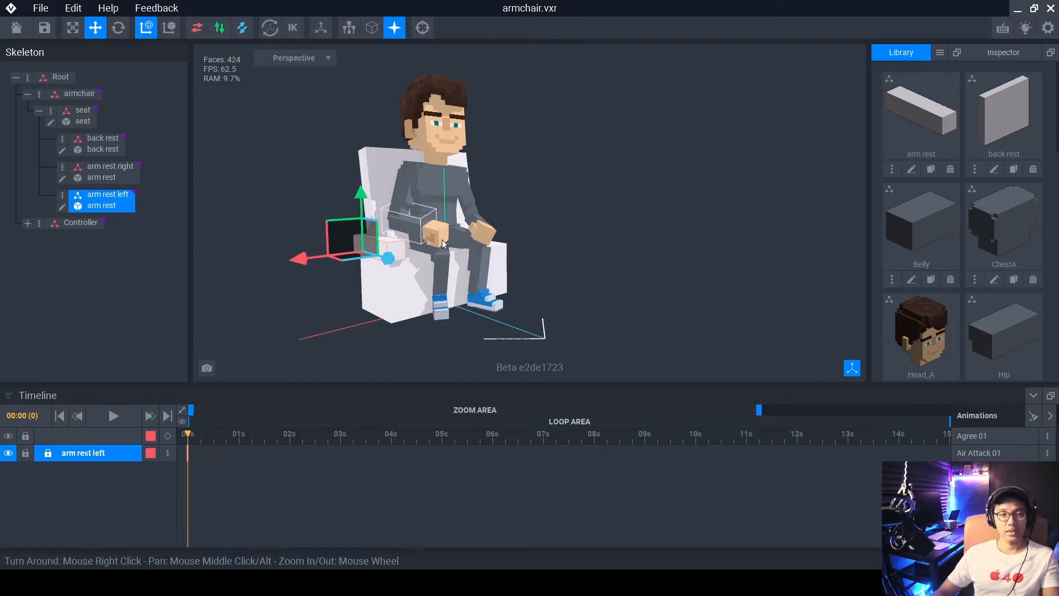
Move the left arm rest along the X axis to the opposite side of the seat.
right_drag(409, 259, 350, 271)
drag(330, 232, 459, 252)
scroll(474, 270, up, 3)
right_drag(478, 275, 408, 270)
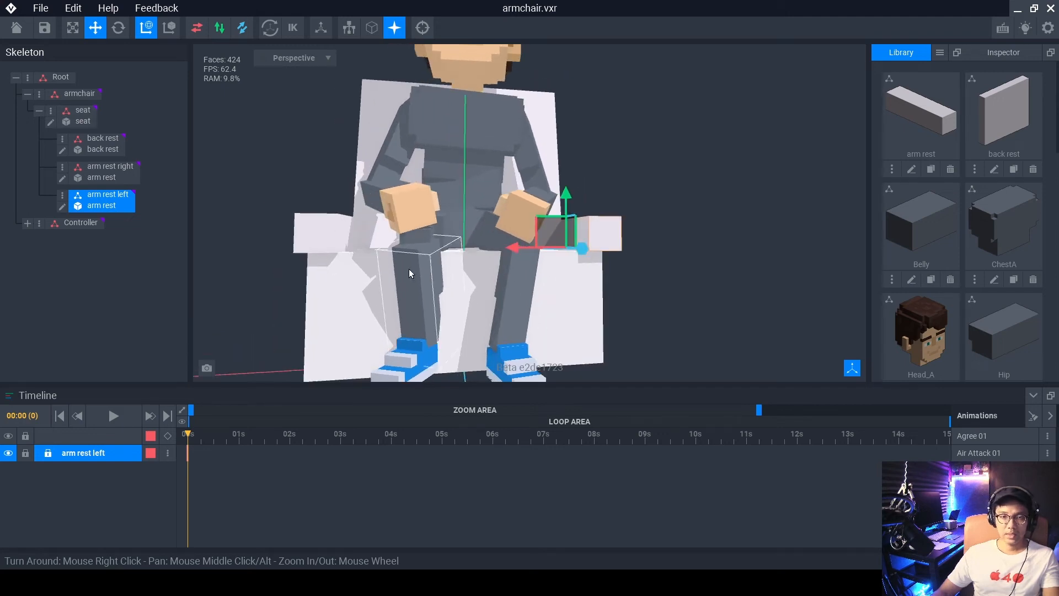
Nudge the left arm rest inward along the X axis so its overhang matches the right arm rest.
click(312, 233)
right_drag(310, 233, 613, 233)
click(613, 235)
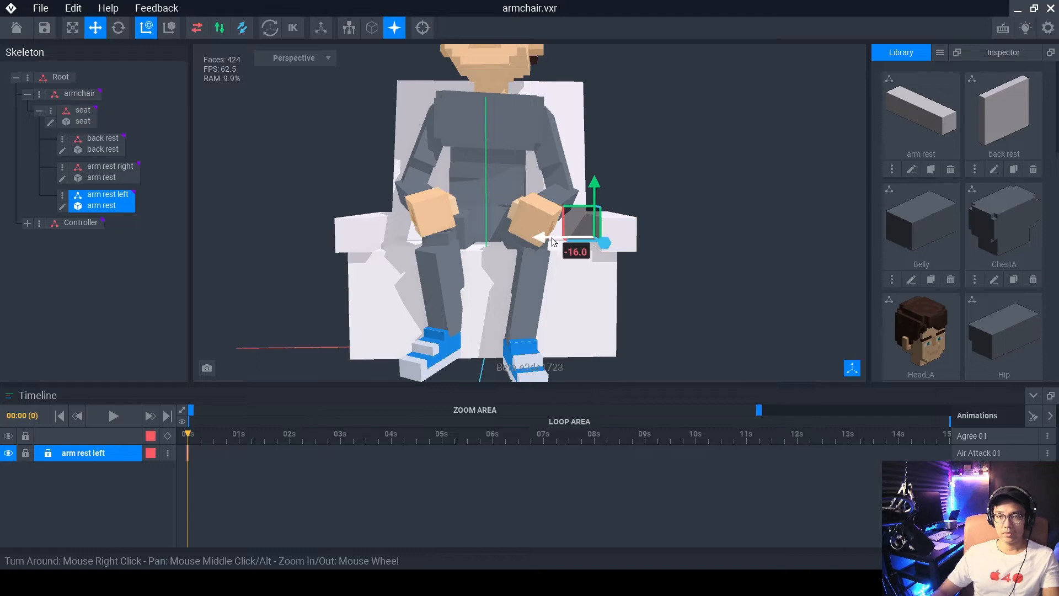
drag(541, 237, 534, 239)
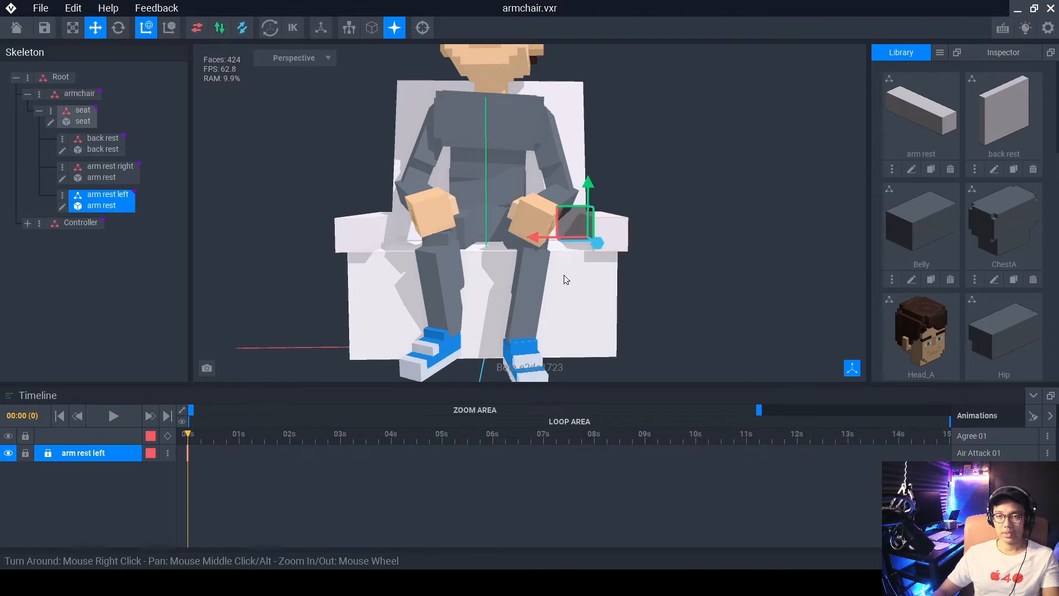
right_drag(563, 275, 567, 277)
scroll(567, 277, up, 3)
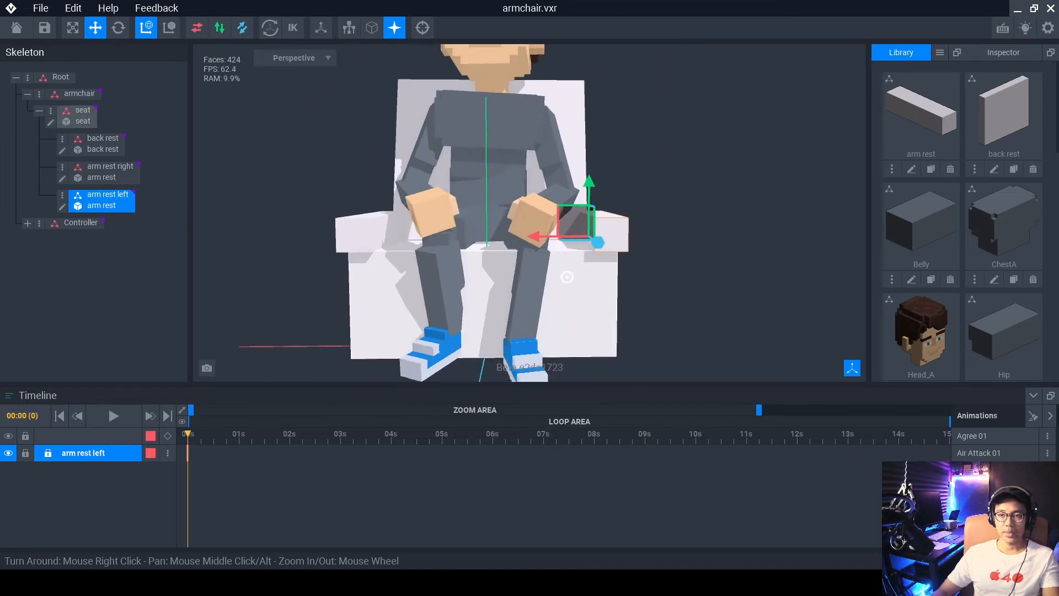
scroll(561, 302, down, 2)
right_drag(553, 313, 545, 326)
mouse_move(508, 259)
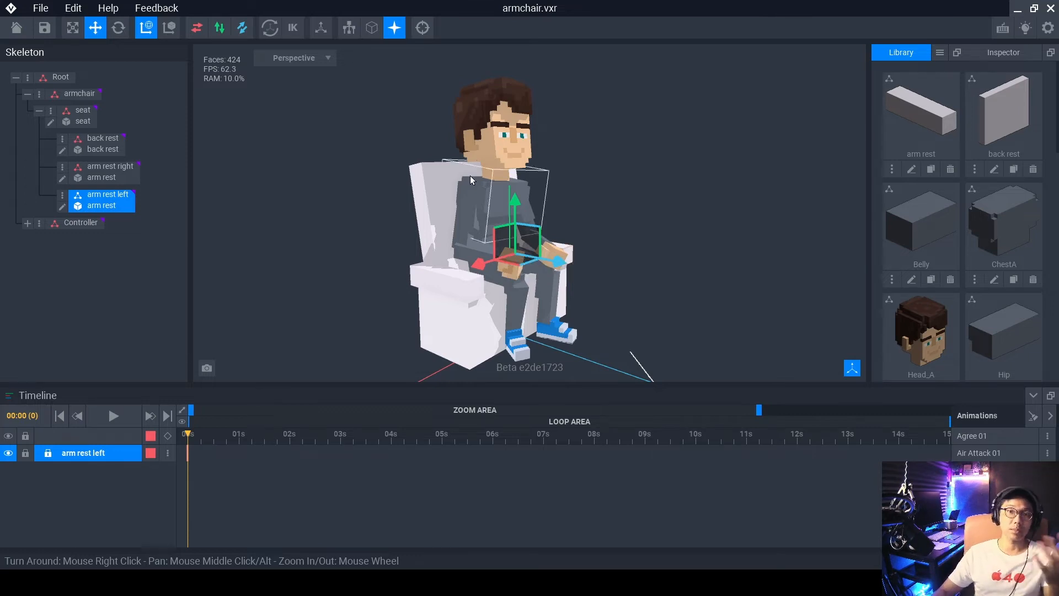
Open the back rest model for voxel editing and set the Box tool to erase.
right_drag(469, 175, 421, 178)
click(96, 144)
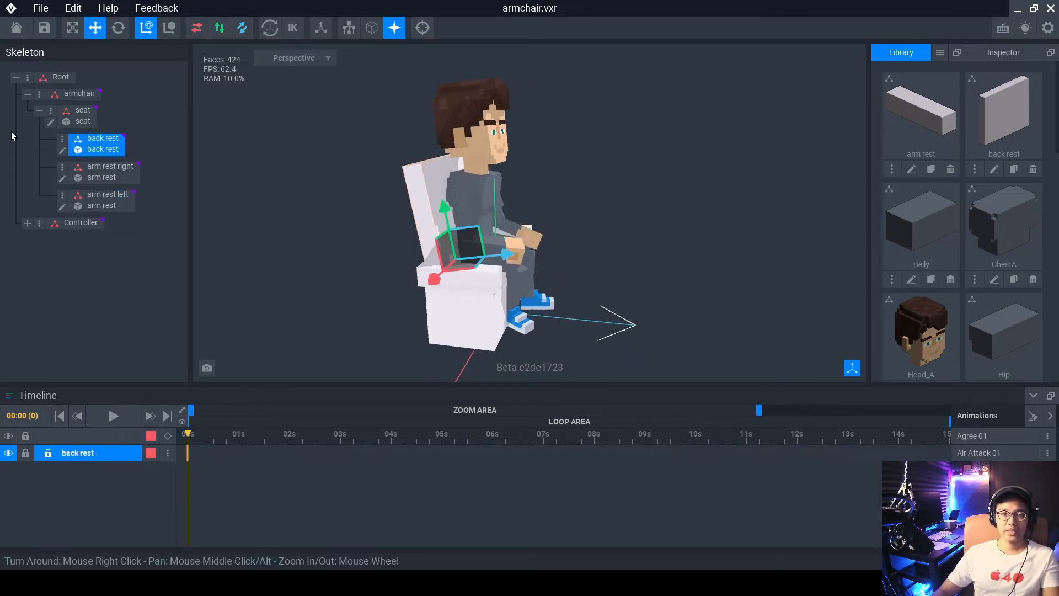
click(64, 151)
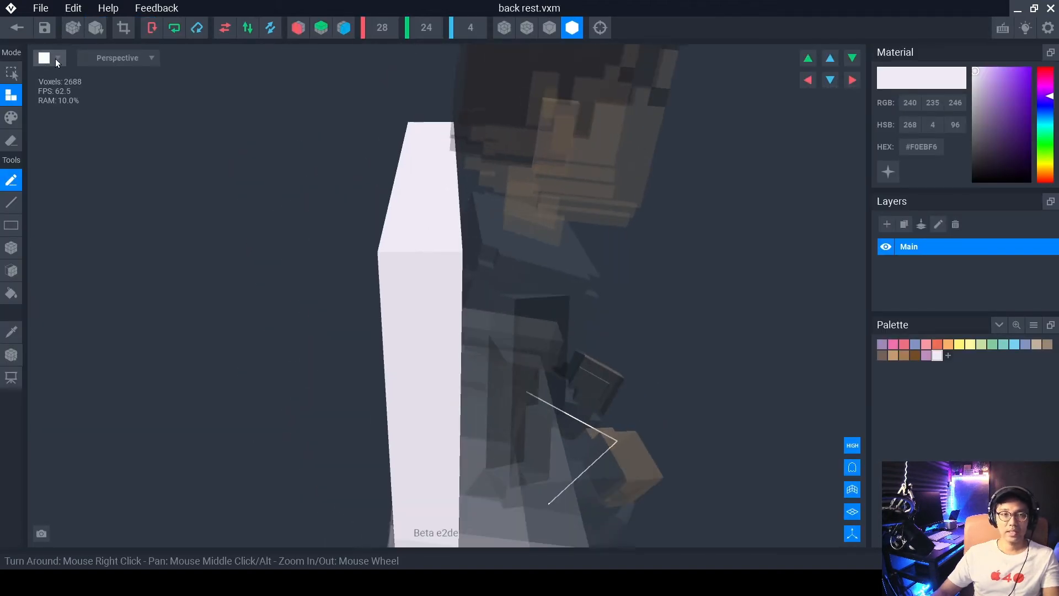
click(17, 145)
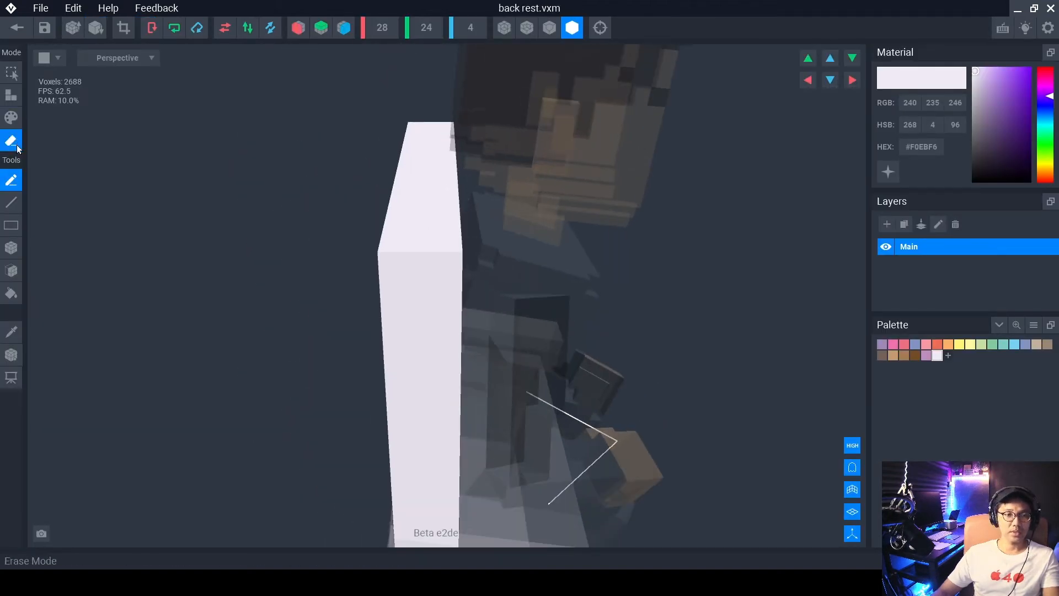
click(12, 248)
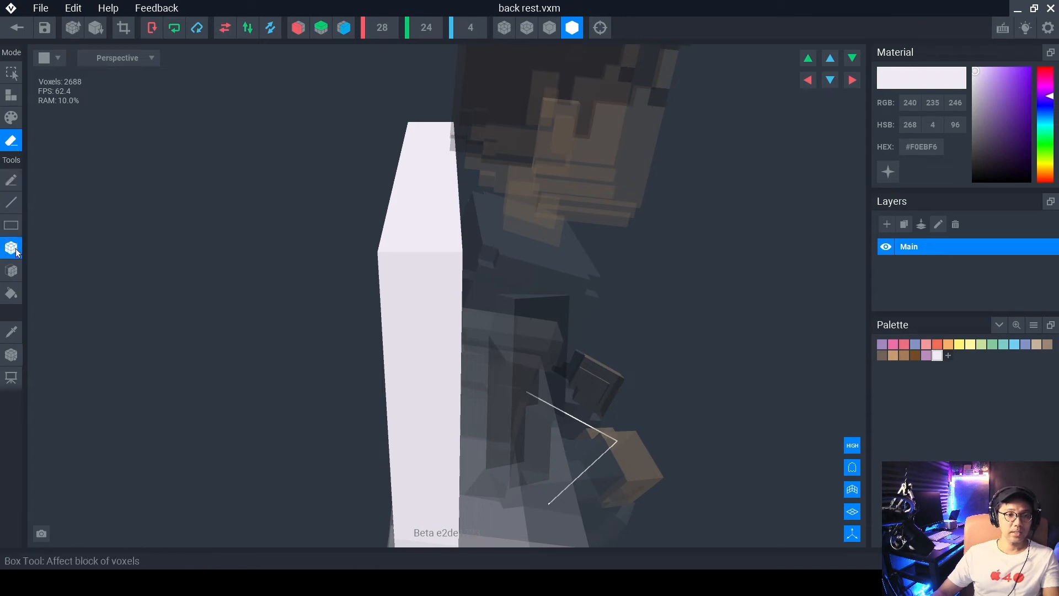
Erase a one-voxel row along both the front and rear top edges of the back rest.
right_drag(298, 213, 411, 211)
drag(250, 203, 581, 197)
drag(696, 174, 720, 164)
mouse_move(393, 236)
right_down()
mouse_move(366, 248)
mouse_move(425, 228)
right_up()
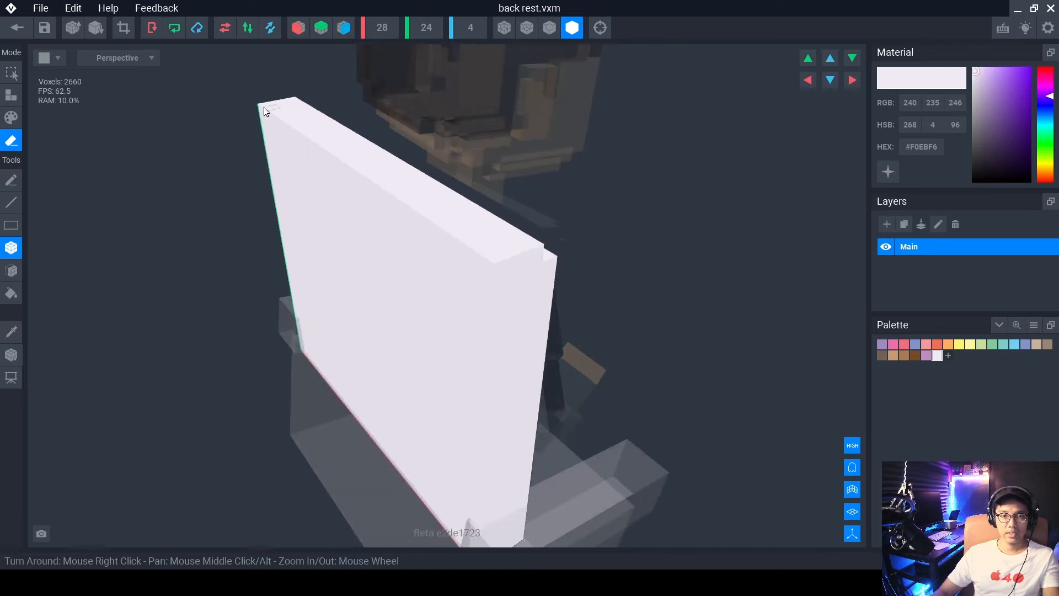
drag(263, 108, 488, 260)
mouse_move(488, 260)
right_down()
mouse_move(481, 320)
mouse_move(446, 317)
mouse_move(266, 180)
right_up()
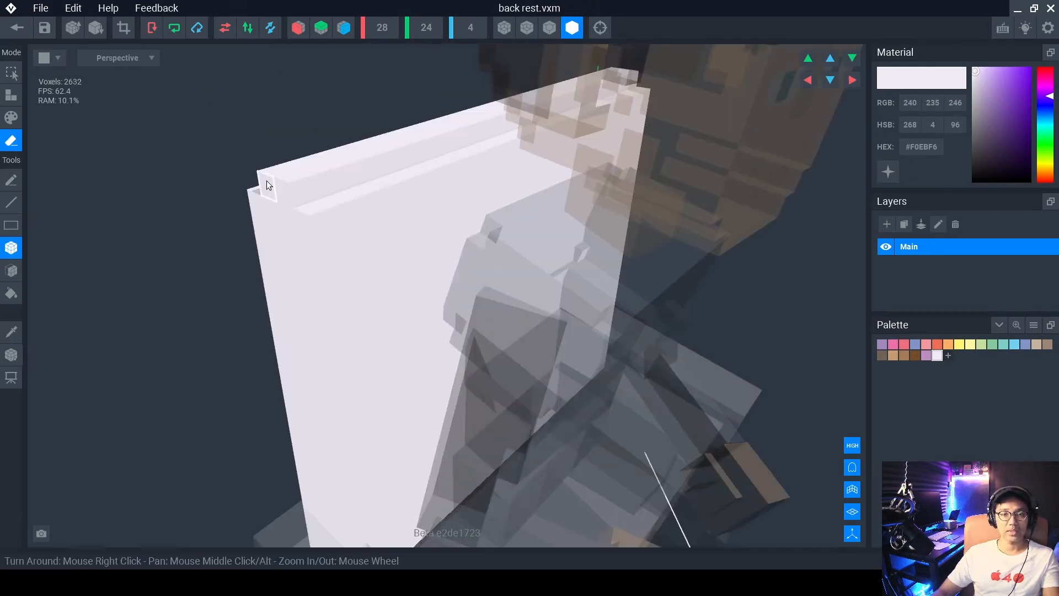
Erase voxels at the back rest's top corner on the right arm rest's side to form a stepped, rounded corner.
mouse_move(267, 180)
mouse_down()
mouse_move(286, 187)
mouse_move(263, 206)
mouse_move(257, 199)
mouse_move(305, 213)
mouse_up()
drag(281, 162, 311, 178)
right_drag(431, 234, 392, 217)
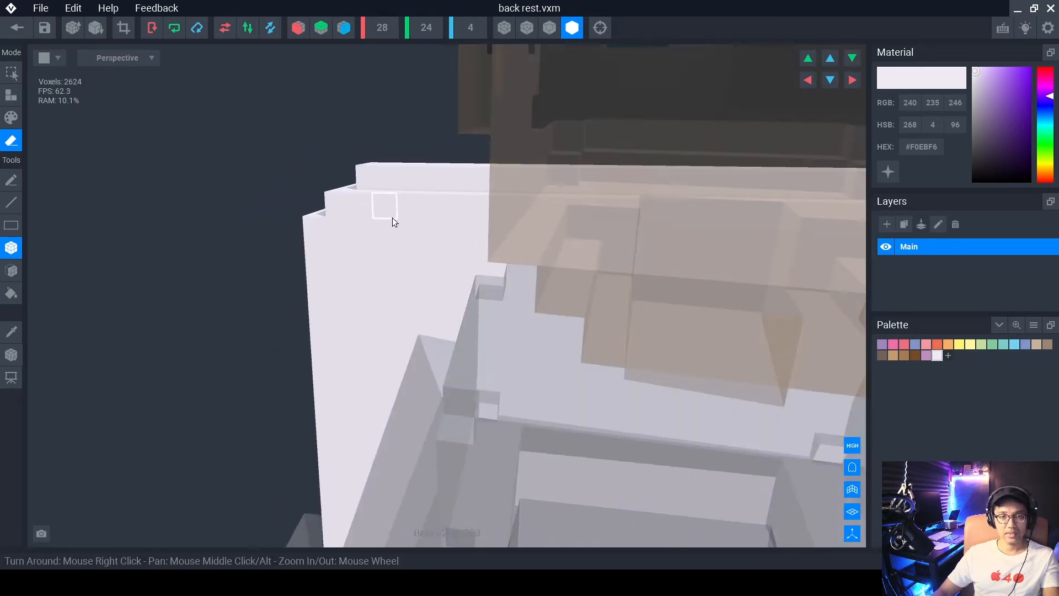
scroll(392, 217, down, 5)
right_drag(468, 305, 437, 262)
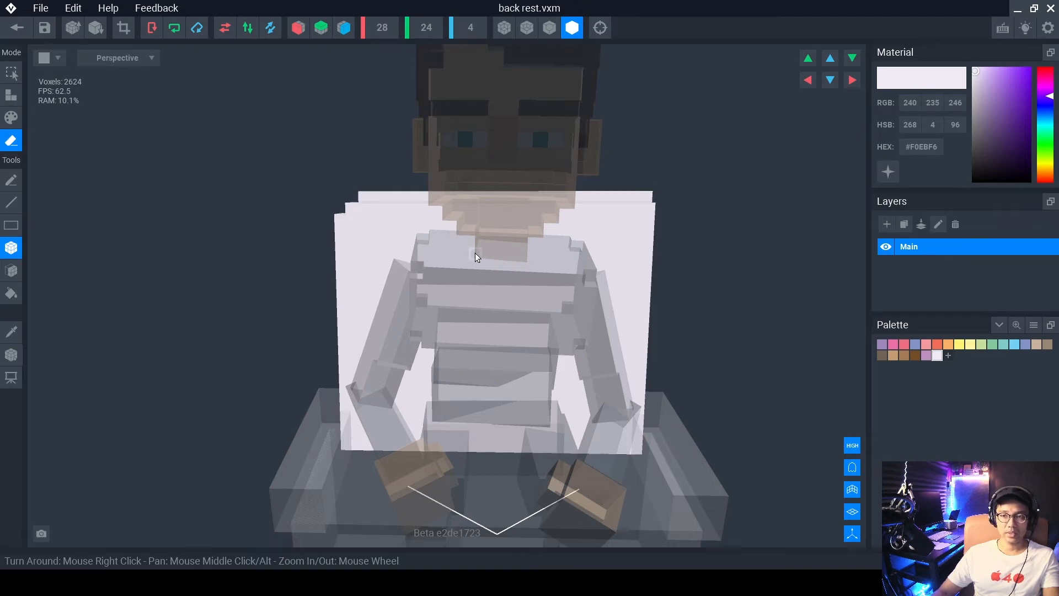
Erase matching voxels at the back rest's other top corner so both corners are stepped alike.
right_drag(475, 252, 408, 238)
scroll(496, 259, up, 4)
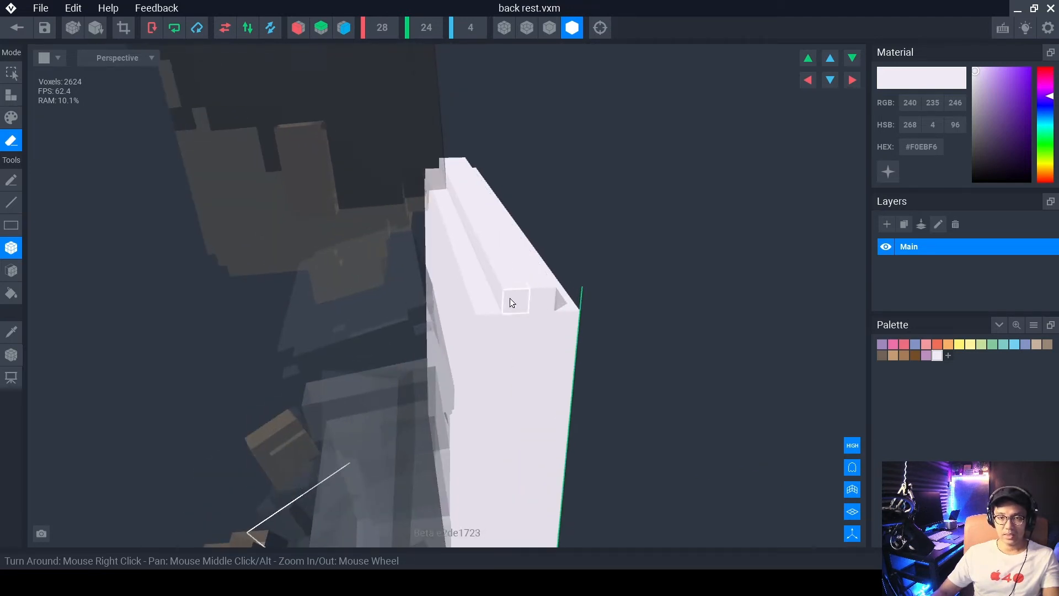
drag(512, 300, 544, 298)
drag(489, 316, 565, 317)
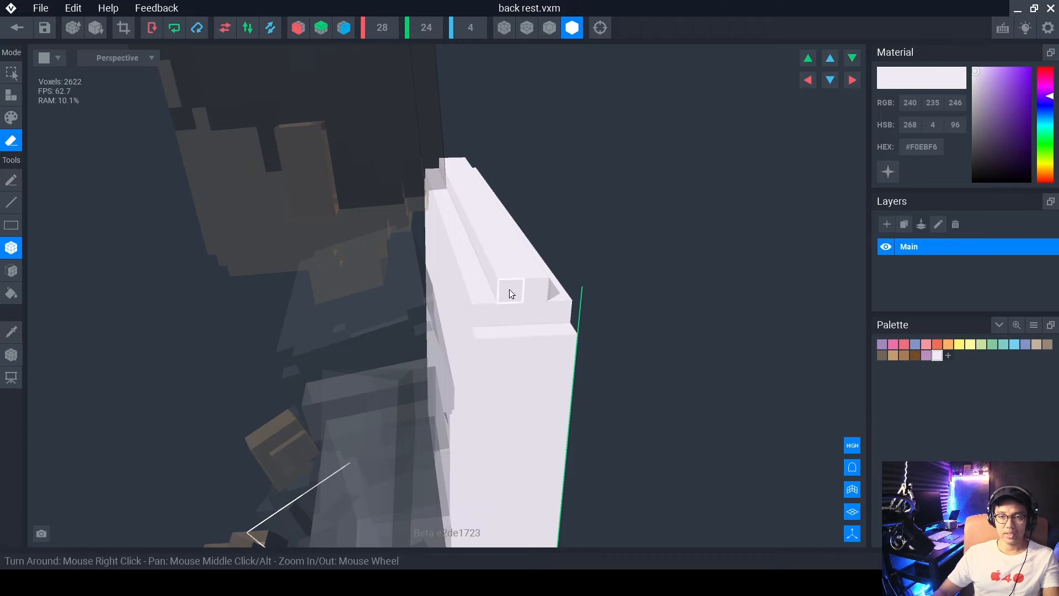
drag(505, 288, 534, 292)
right_drag(535, 292, 452, 332)
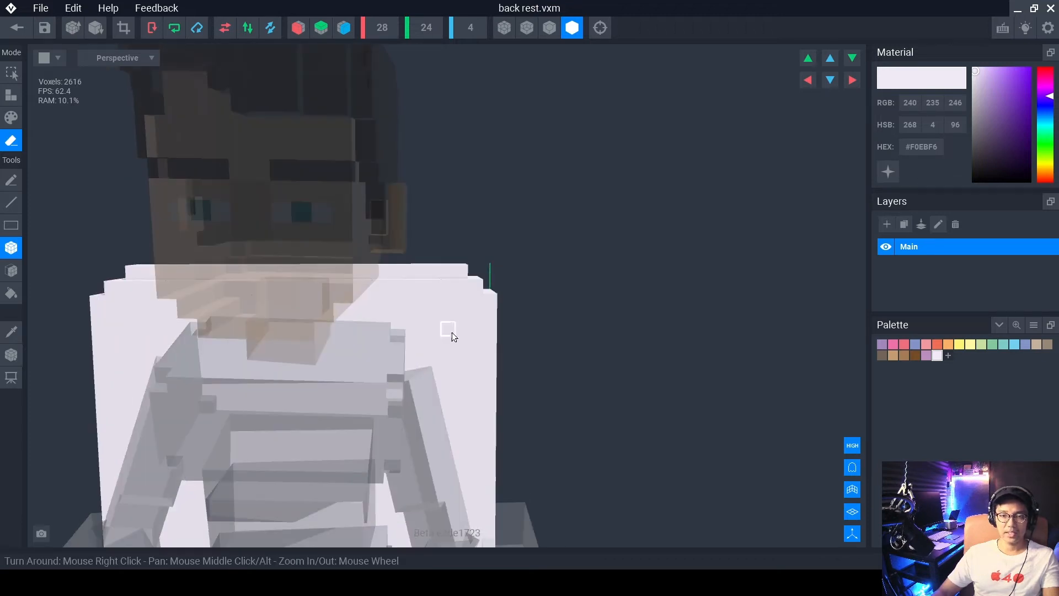
scroll(458, 332, down, 6)
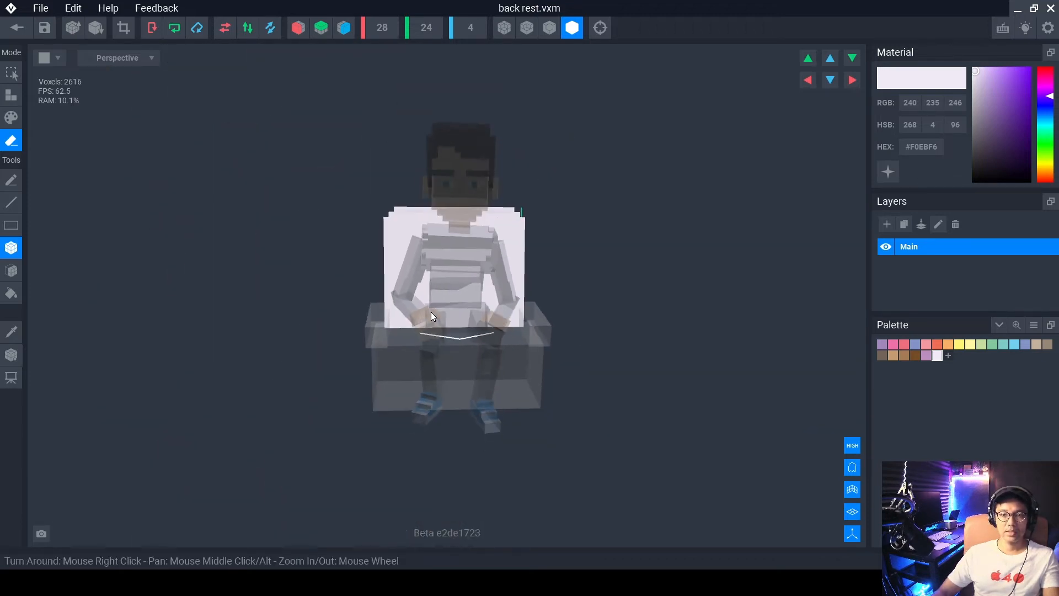
Return to the armchair rig and check the rounded back rest on the chair.
click(18, 26)
click(418, 212)
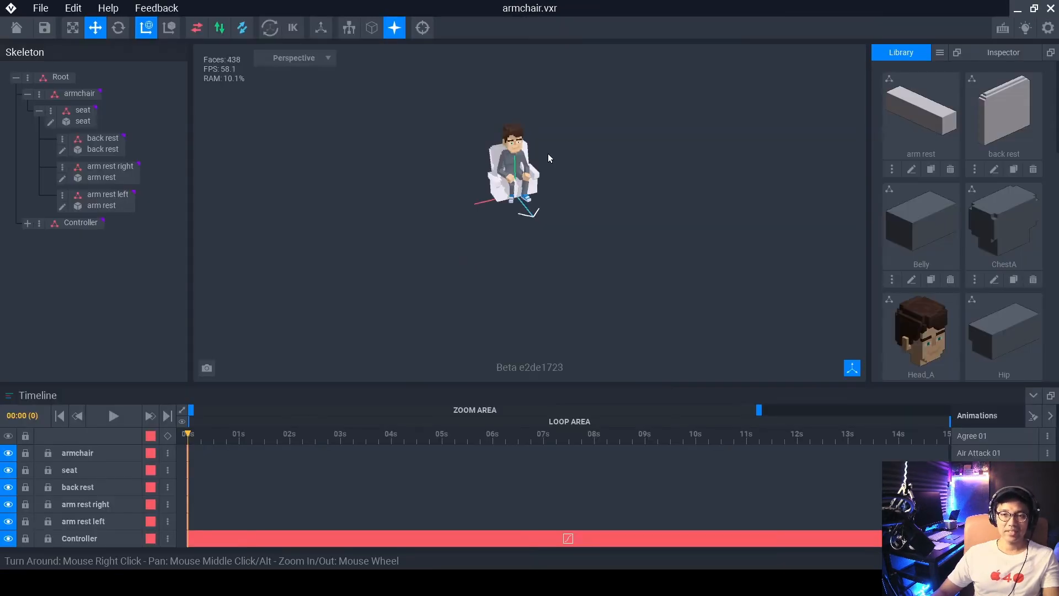
scroll(532, 181, up, 3)
scroll(511, 177, up, 5)
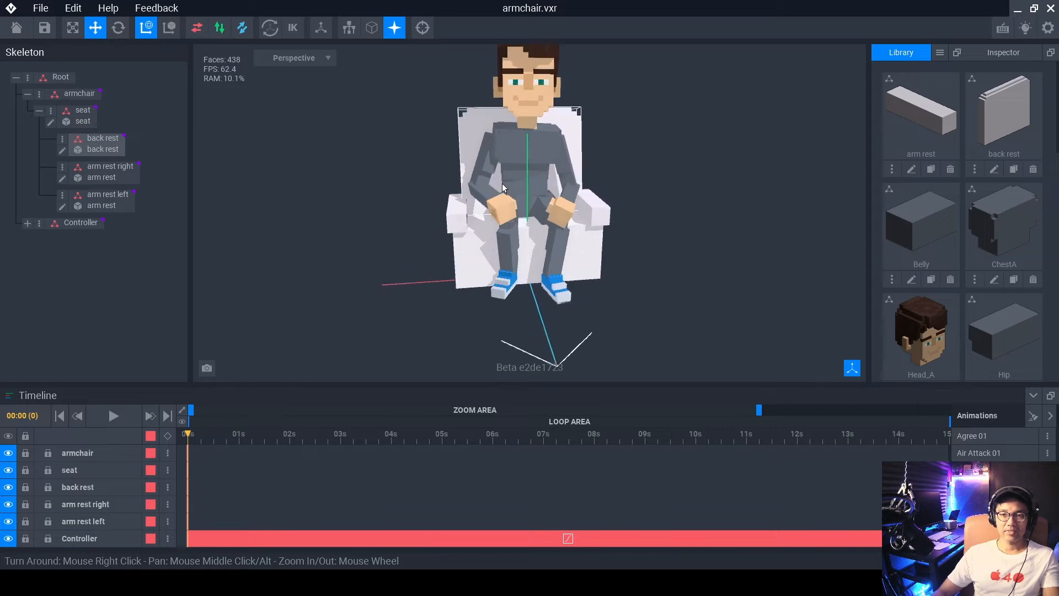
right_drag(520, 230, 521, 261)
Open the right arm rest's model for voxel editing and set the Box tool to erase.
click(445, 237)
right_drag(446, 237, 449, 240)
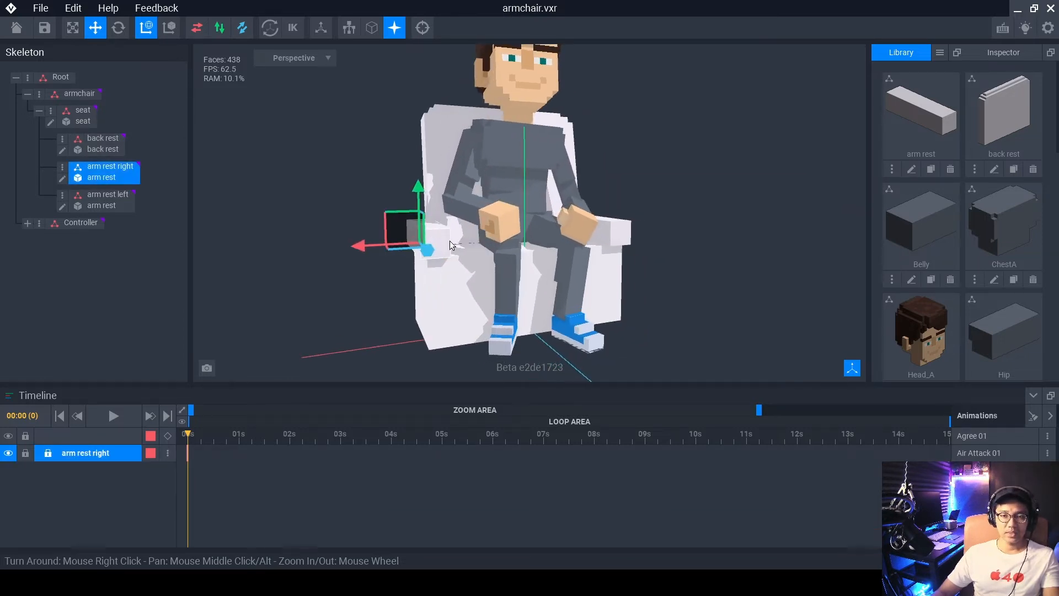
click(61, 178)
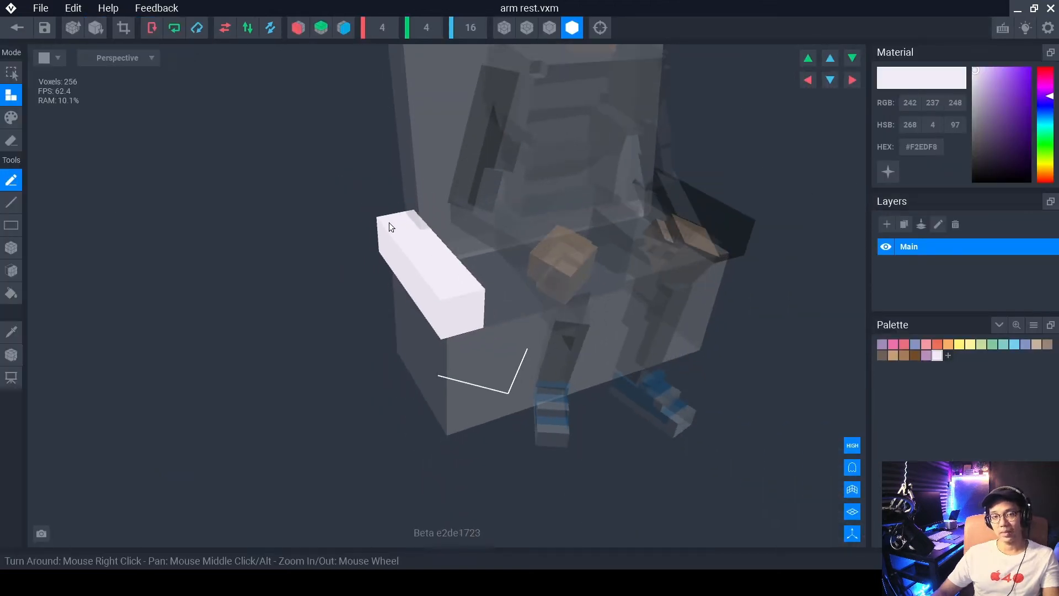
right_drag(464, 297, 607, 277)
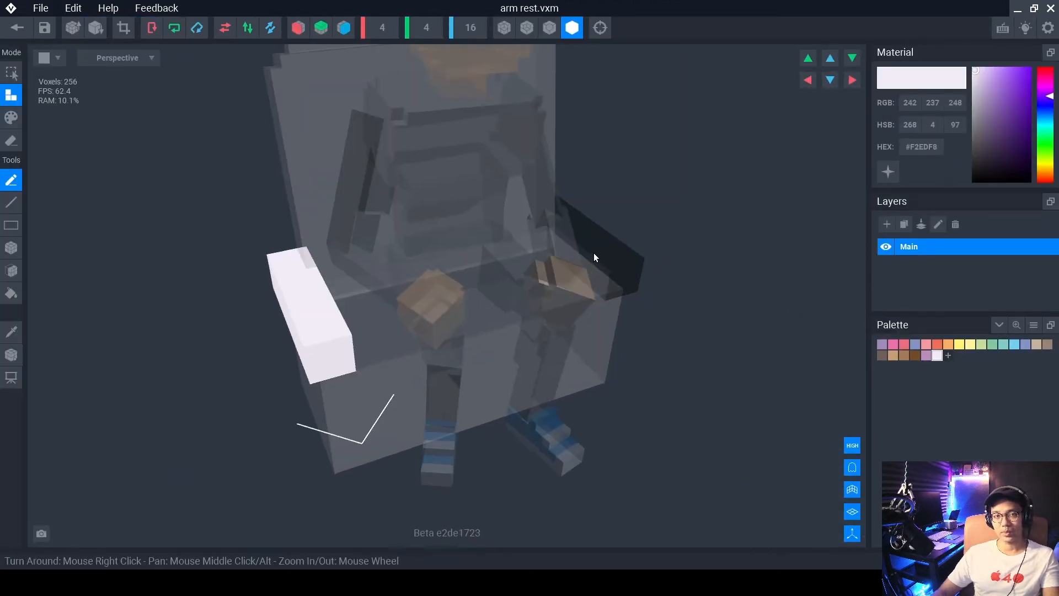
scroll(574, 268, up, 4)
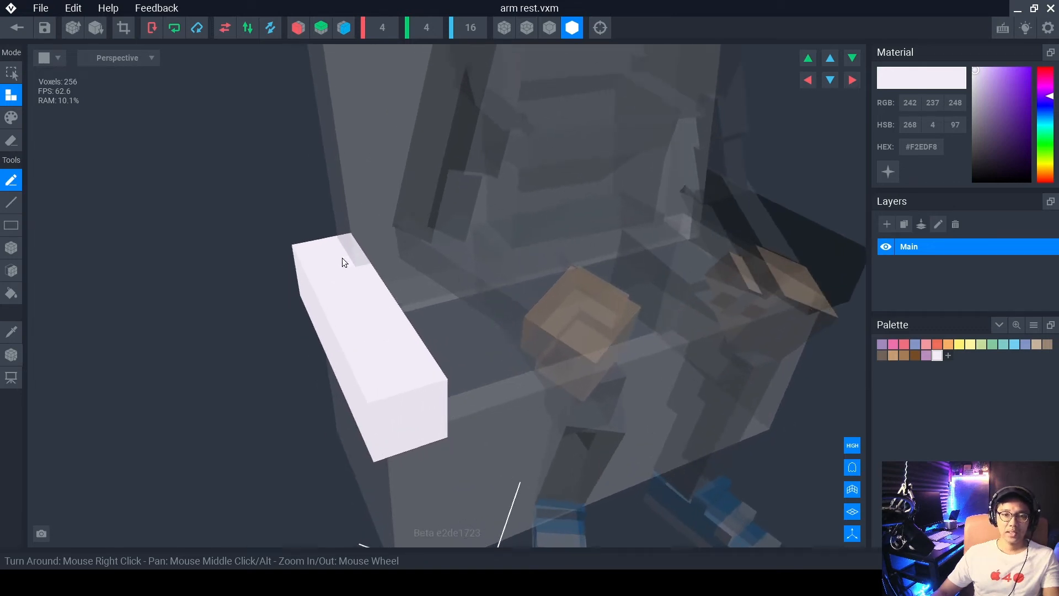
click(11, 141)
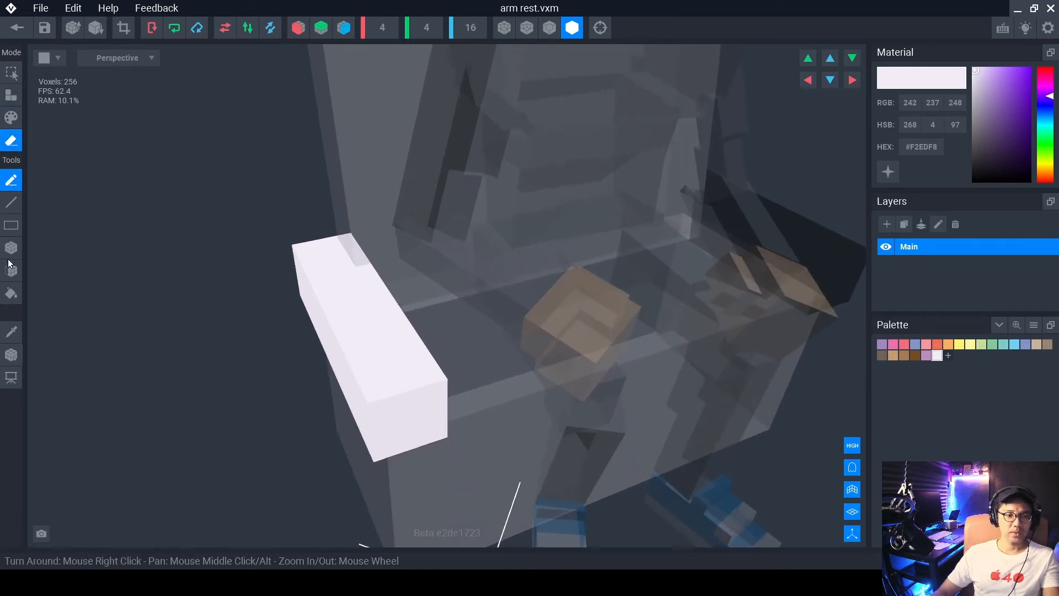
click(11, 249)
Erase a one-voxel row along the full length of the arm rest's outer top edge.
right_drag(182, 251, 112, 249)
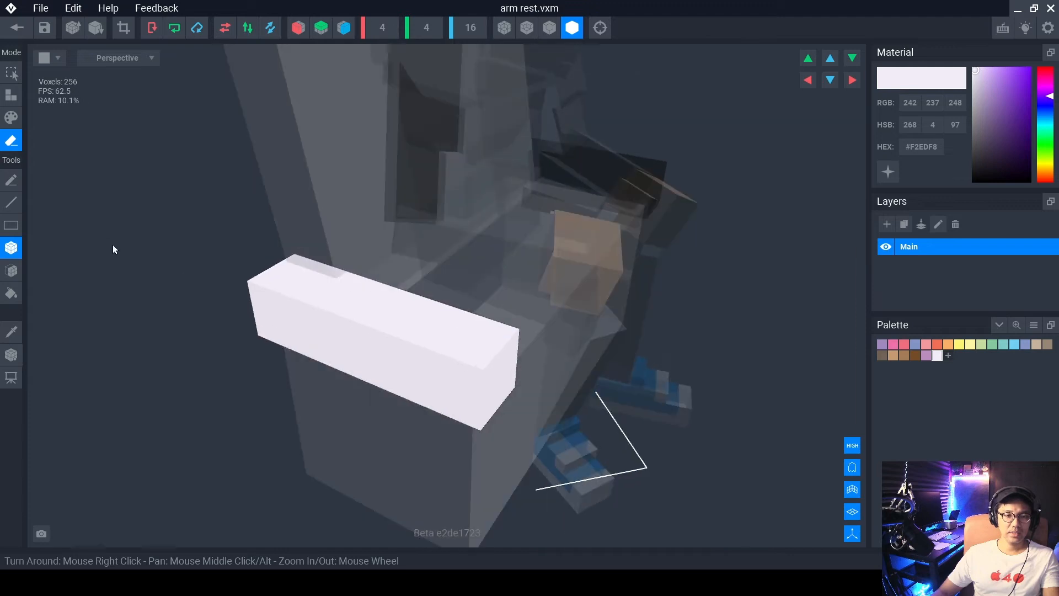
mouse_move(256, 291)
mouse_down()
mouse_move(501, 361)
mouse_move(480, 368)
mouse_up()
right_drag(490, 366, 595, 330)
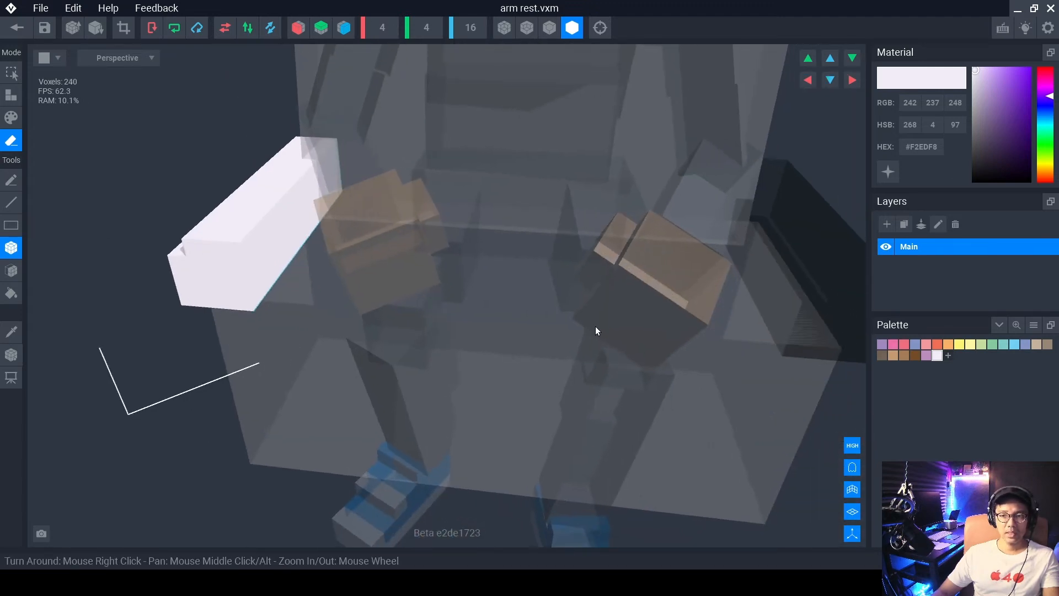
Erase a one-voxel row along the full length of the arm rest's inner top edge with the Box tool.
right_drag(272, 156, 705, 216)
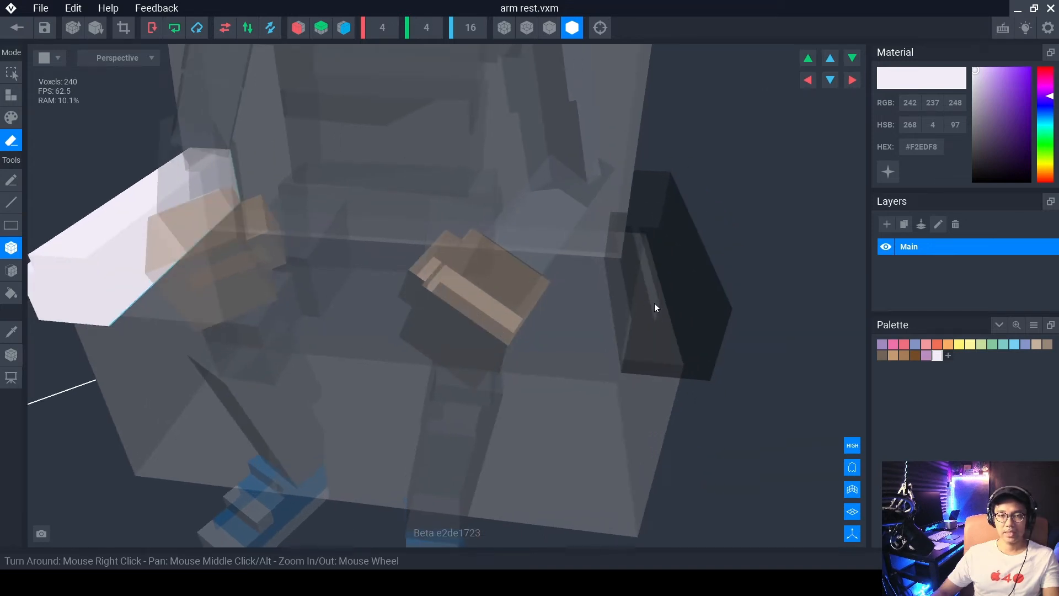
right_drag(445, 291, 689, 220)
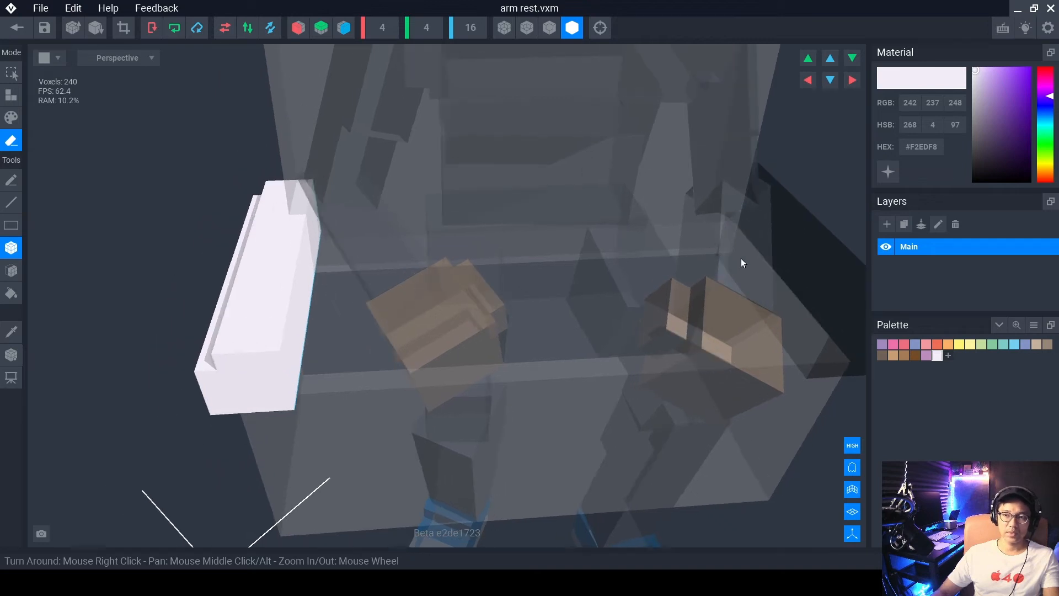
right_drag(740, 258, 734, 236)
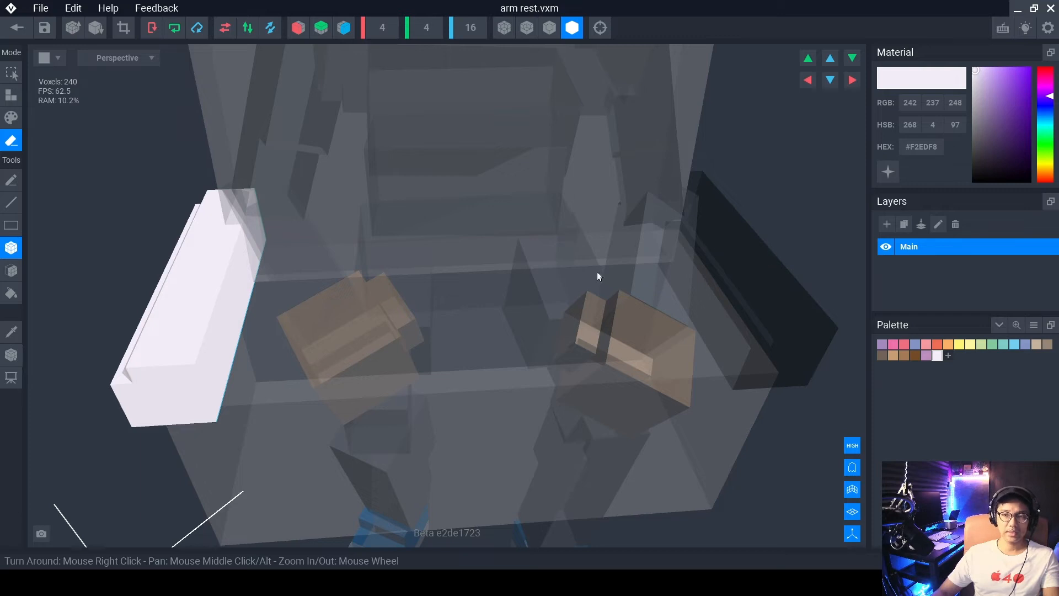
middle_drag(597, 271, 767, 284)
scroll(317, 247, up, 3)
scroll(318, 243, down, 1)
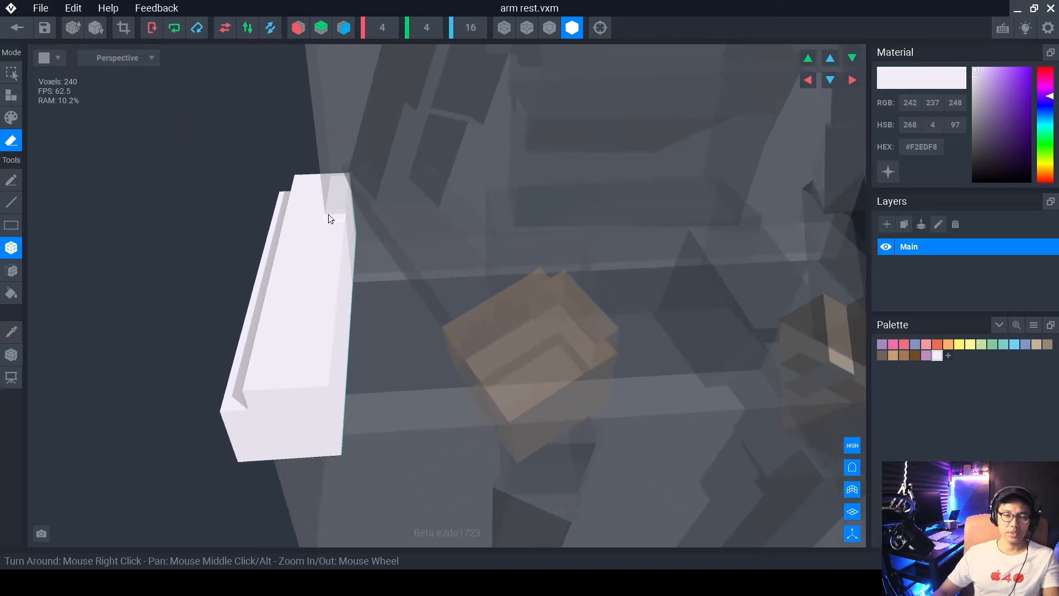
middle_drag(300, 201, 390, 212)
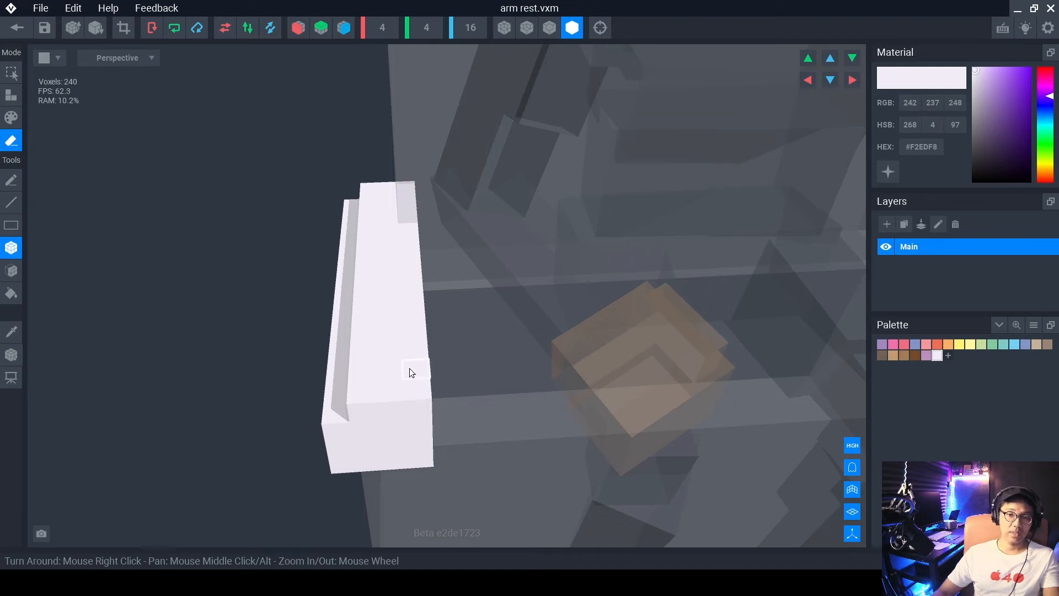
right_drag(409, 368, 411, 331)
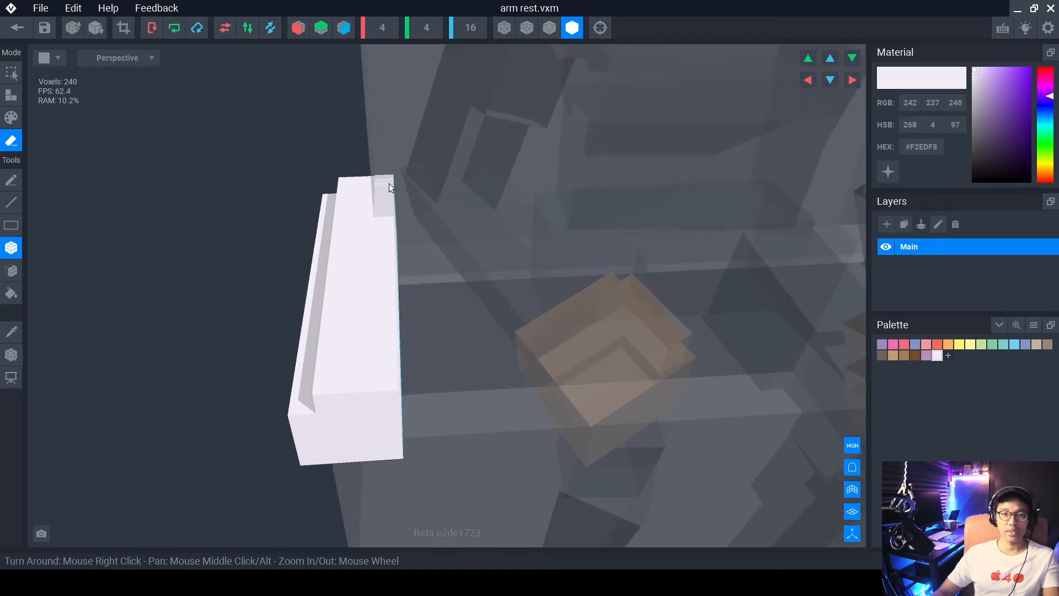
drag(388, 187, 390, 288)
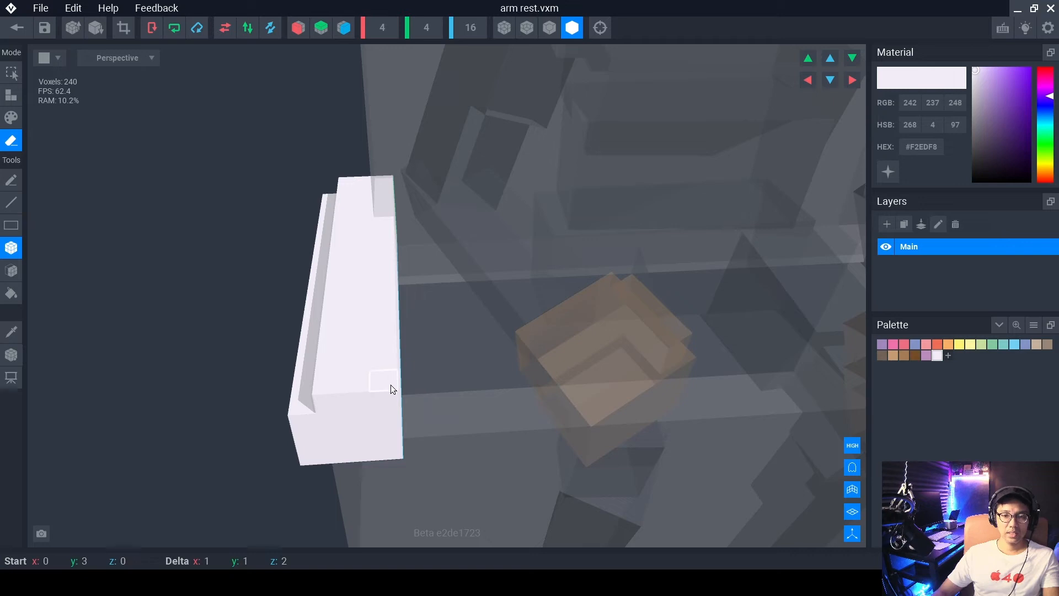
drag(390, 385, 390, 386)
mouse_move(391, 187)
mouse_down()
mouse_move(388, 198)
mouse_move(389, 180)
mouse_up()
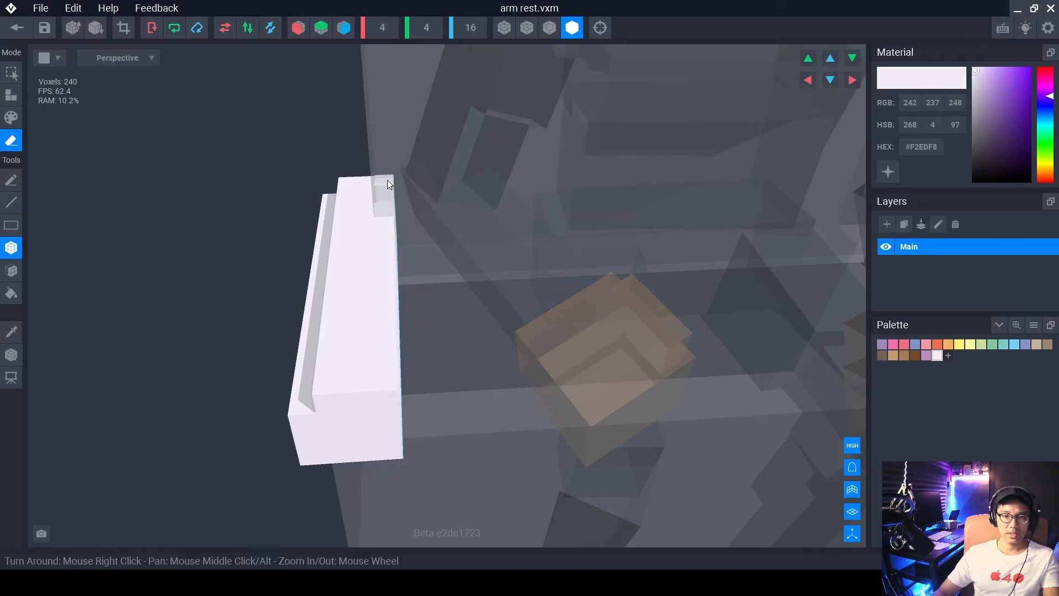
drag(388, 223, 396, 336)
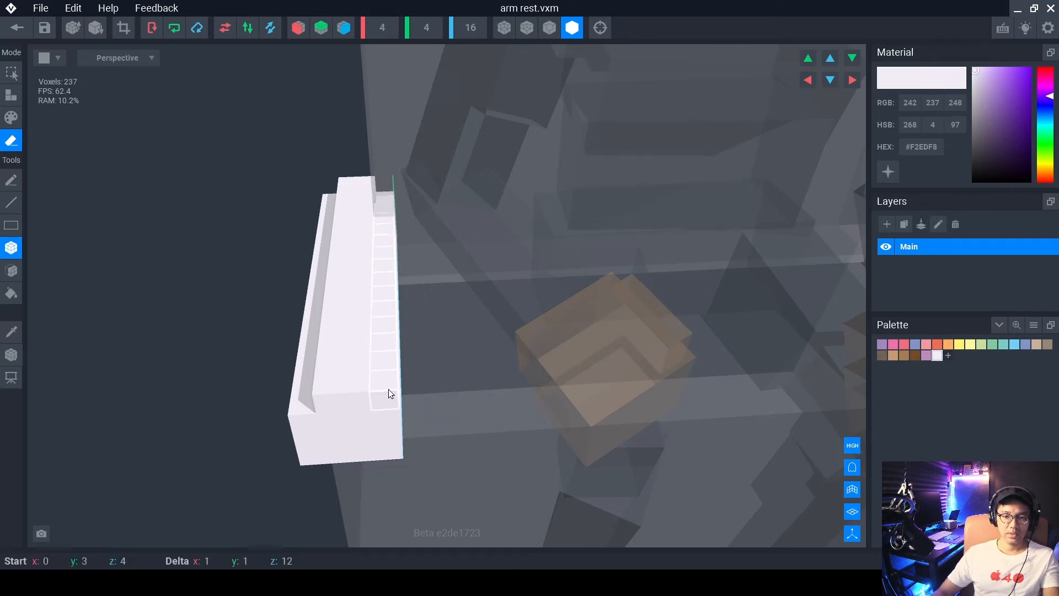
drag(388, 390, 388, 393)
Check the arm rest's stepped profile against the chair and enlarge its X size to 6 voxels.
mouse_move(389, 392)
right_down()
mouse_move(408, 290)
mouse_move(412, 309)
mouse_move(396, 299)
right_up()
click(408, 310)
scroll(408, 313, down, 2)
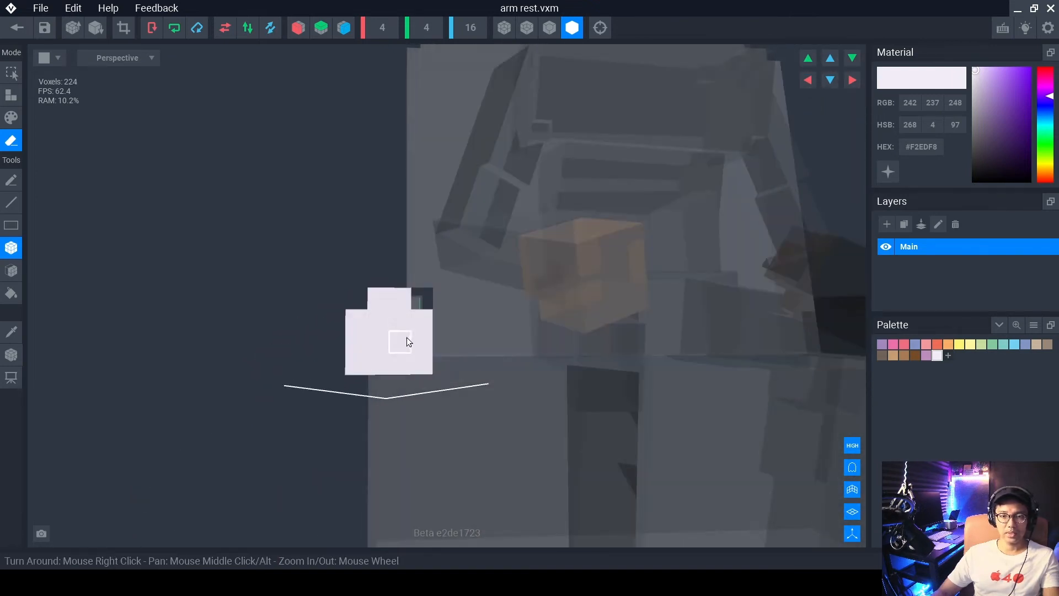
scroll(408, 342, down, 5)
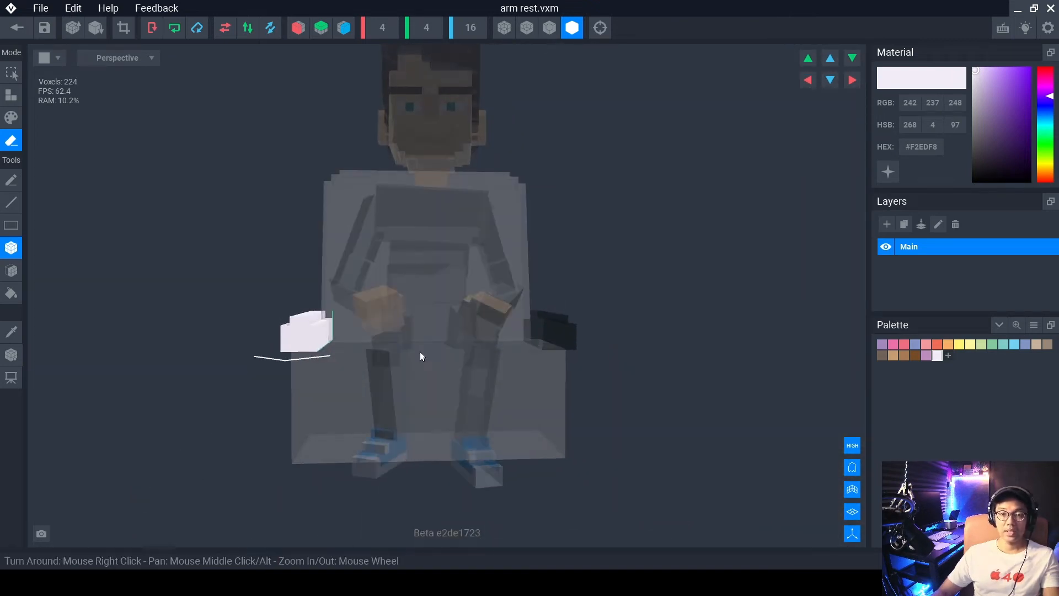
scroll(421, 328, up, 2)
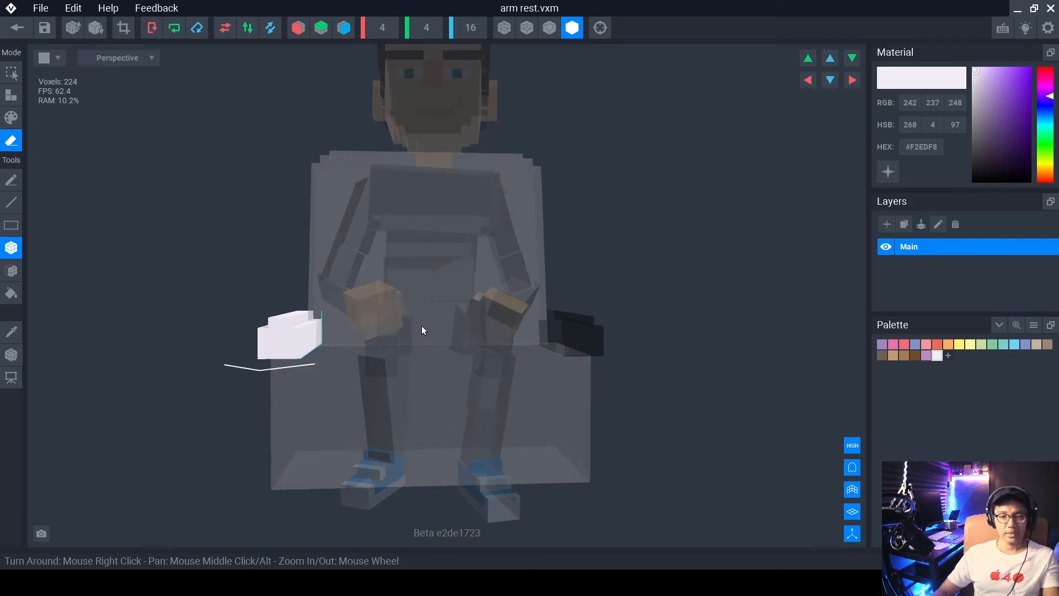
mouse_move(422, 328)
right_down()
mouse_move(412, 310)
mouse_move(418, 340)
right_up()
middle_drag(418, 341, 428, 338)
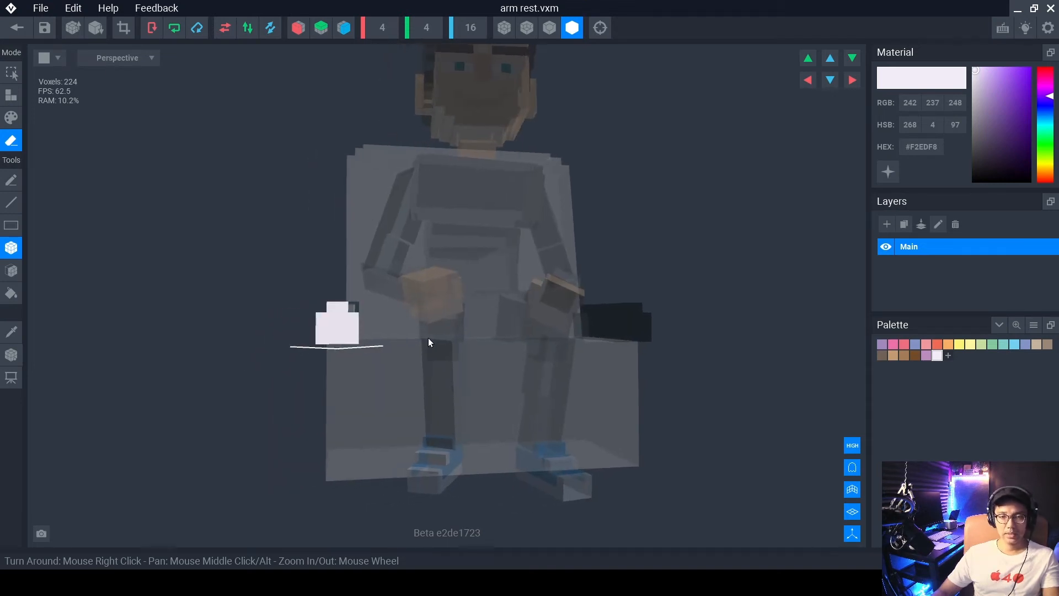
mouse_move(428, 337)
right_down()
mouse_move(411, 311)
mouse_move(421, 340)
right_up()
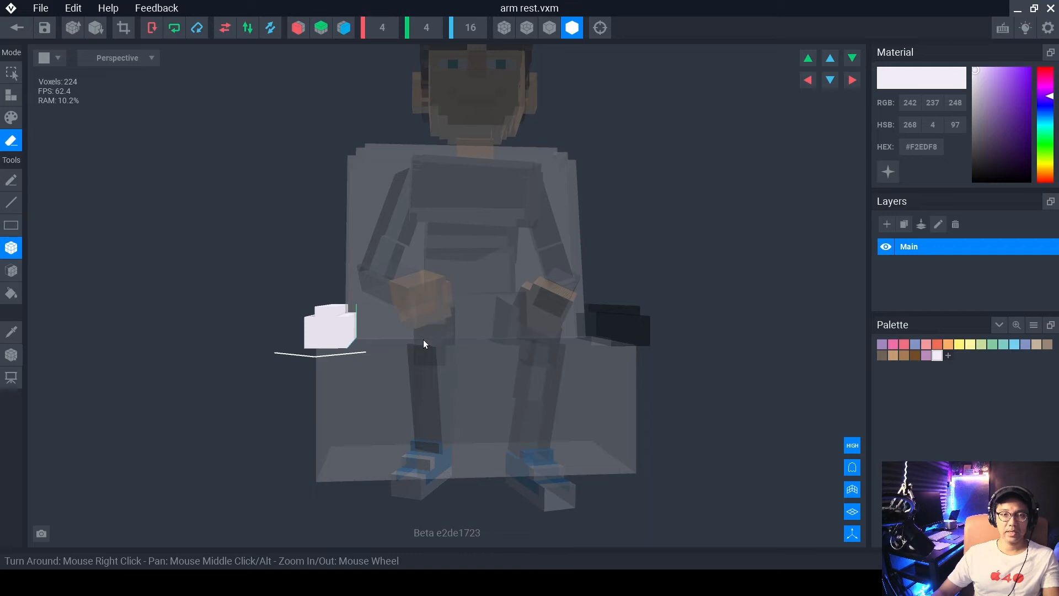
right_drag(423, 339, 464, 242)
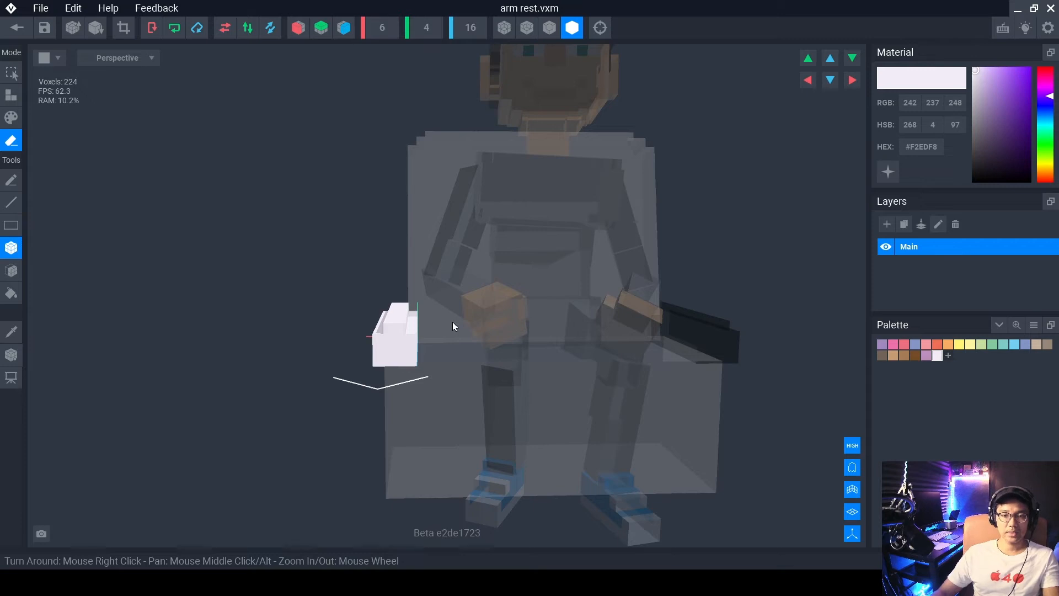
right_drag(453, 326, 446, 331)
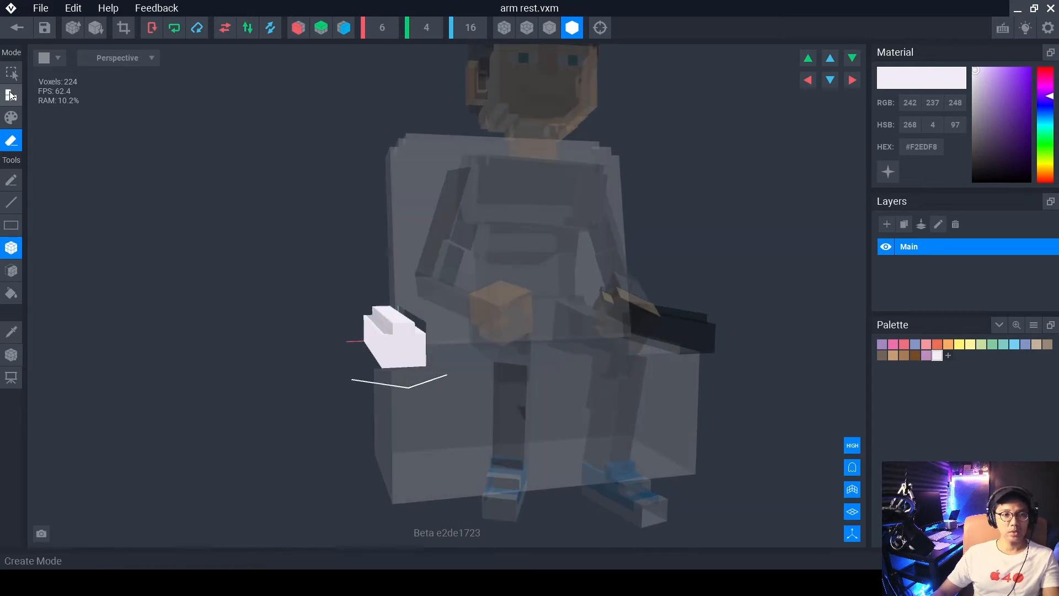
Extrude the arm rest's outer side face outward by two voxels using the Face tool in create mode.
click(11, 95)
click(12, 273)
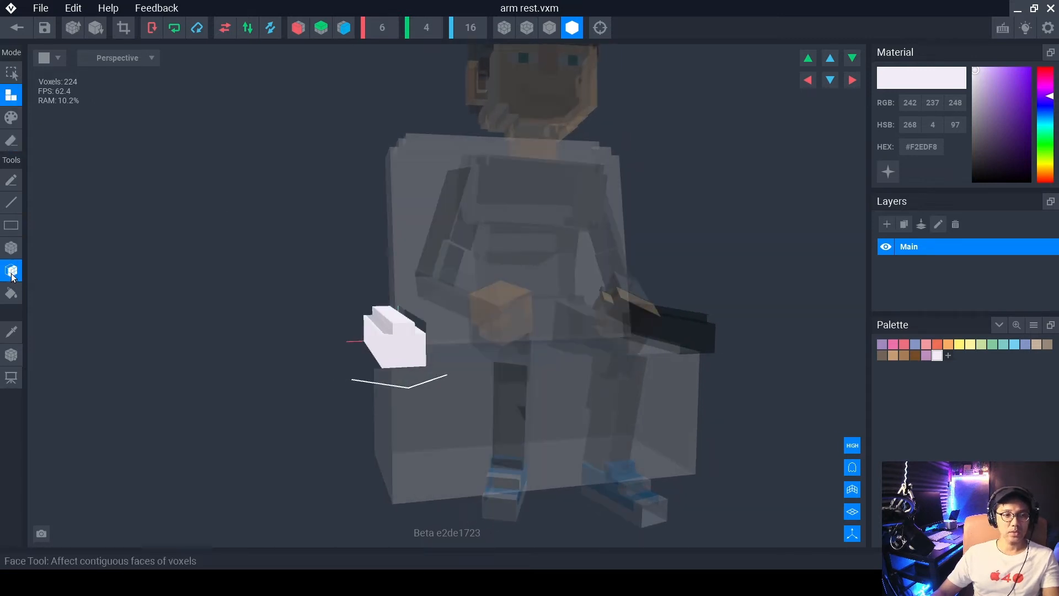
right_drag(265, 334, 395, 336)
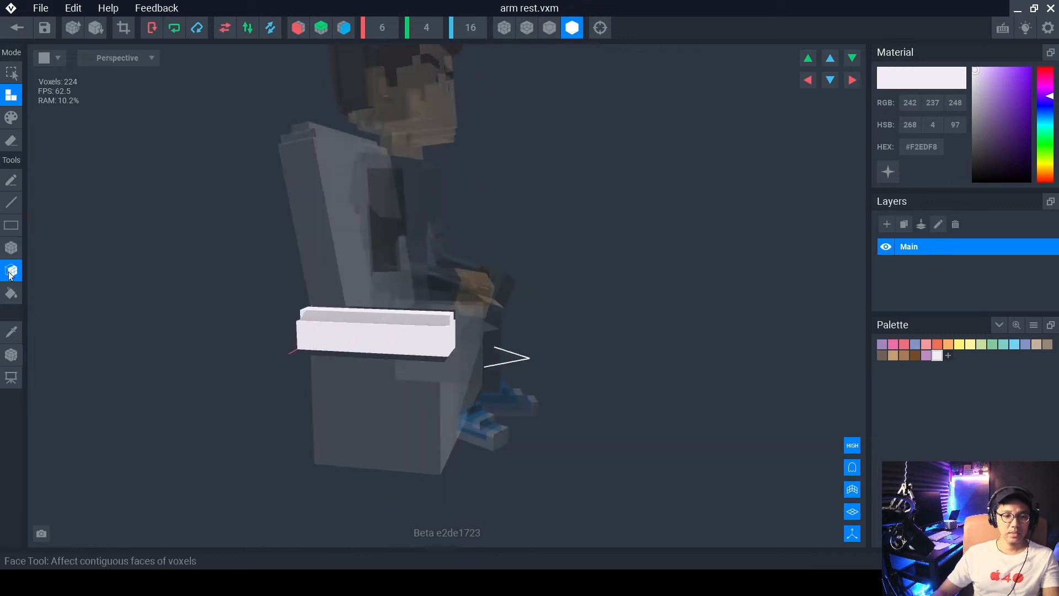
click(364, 345)
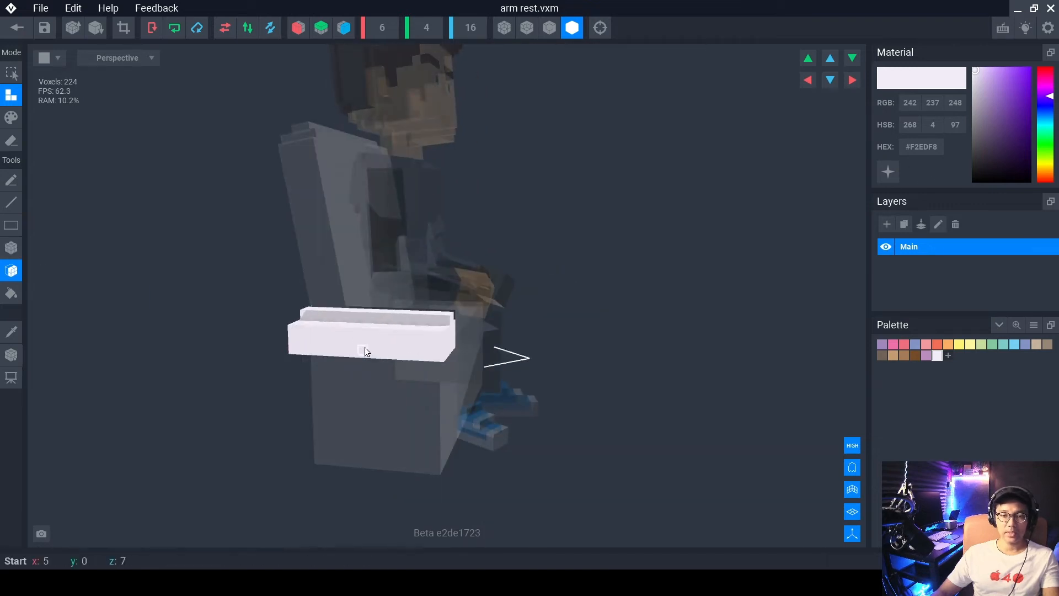
scroll(365, 347, up, 3)
right_drag(365, 346, 351, 329)
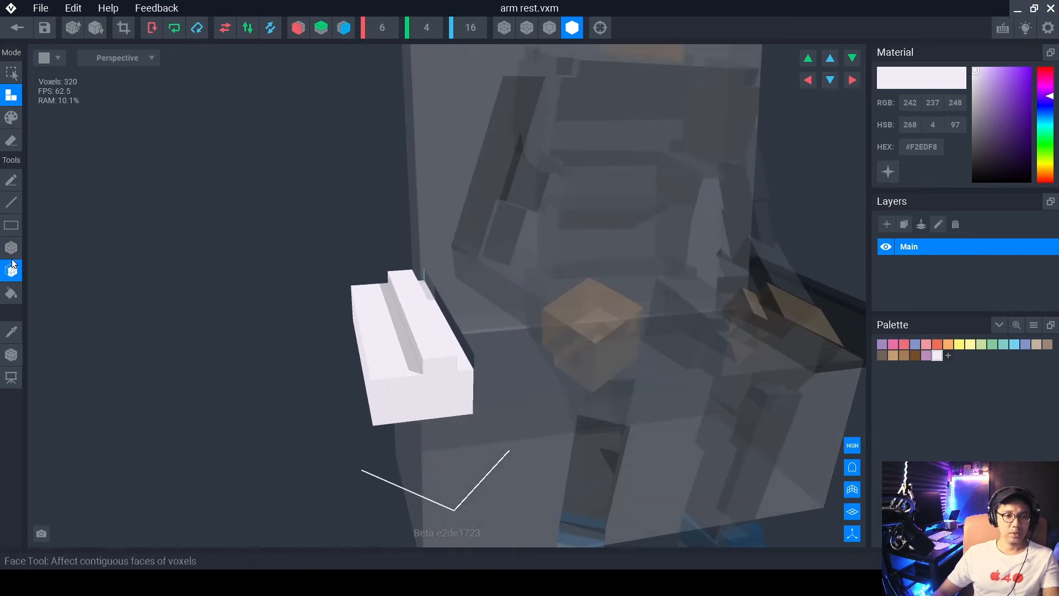
Extrude the outer side of the arm rest's raised top strip outward by two voxels.
right_drag(275, 330, 396, 318)
click(374, 302)
click(375, 302)
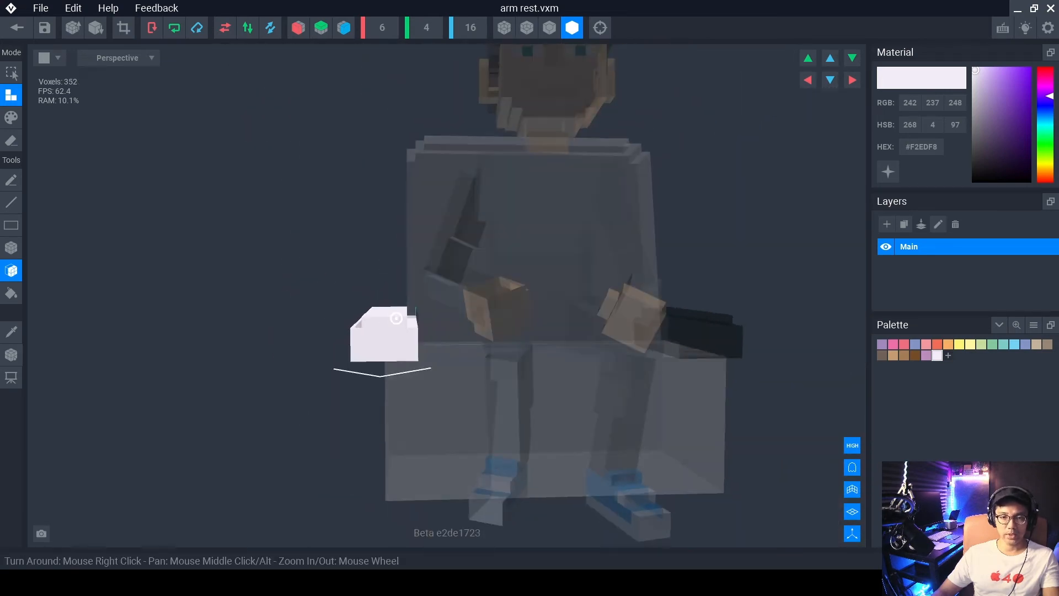
Shift the widened arm rest's pivot outward along the X axis.
click(11, 354)
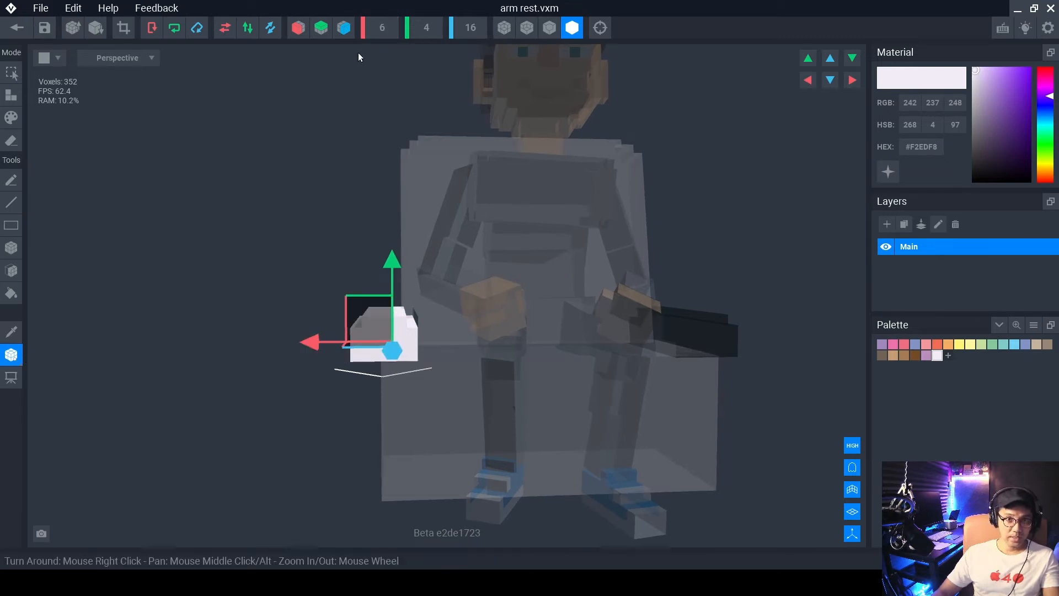
drag(314, 343, 308, 340)
right_drag(404, 342, 402, 372)
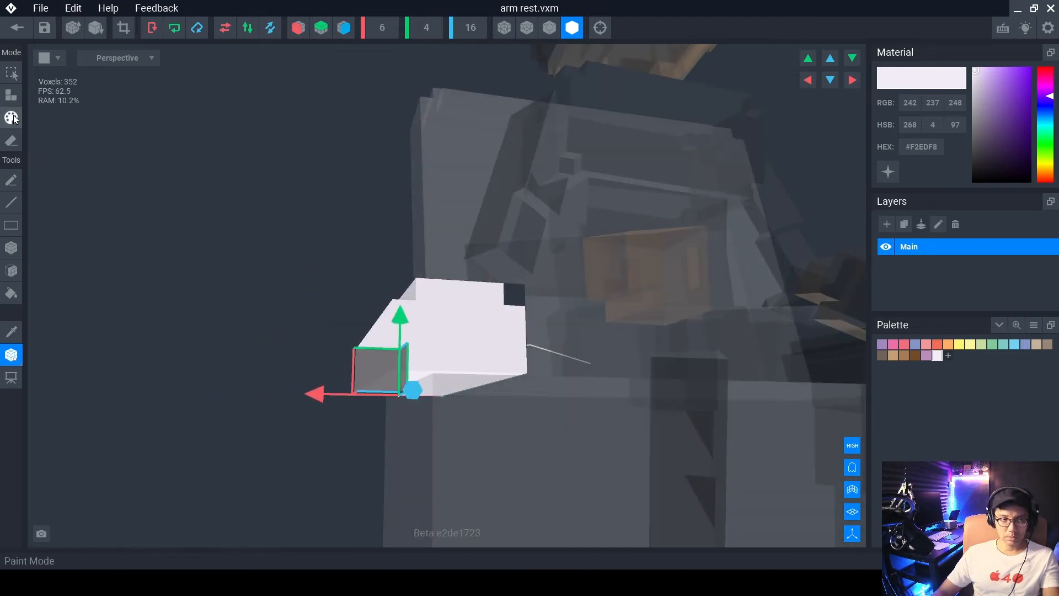
Erase a one-voxel row along the full length of the arm rest's outer bottom edge with the Box tool.
click(11, 140)
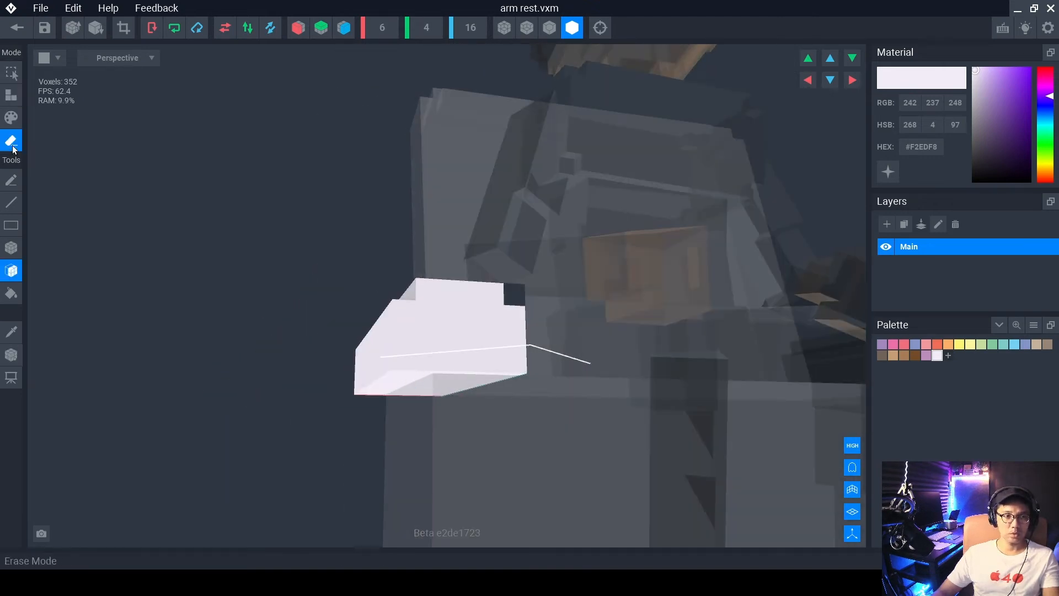
click(11, 248)
mouse_move(372, 336)
right_down()
mouse_move(441, 366)
mouse_move(155, 378)
right_up()
drag(155, 377, 186, 375)
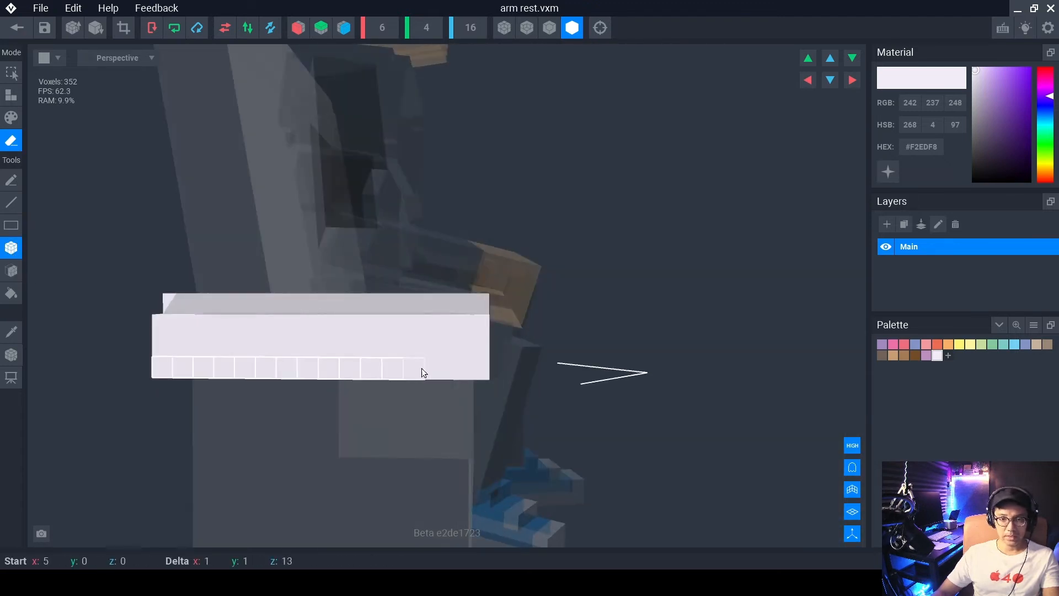
drag(478, 364, 476, 363)
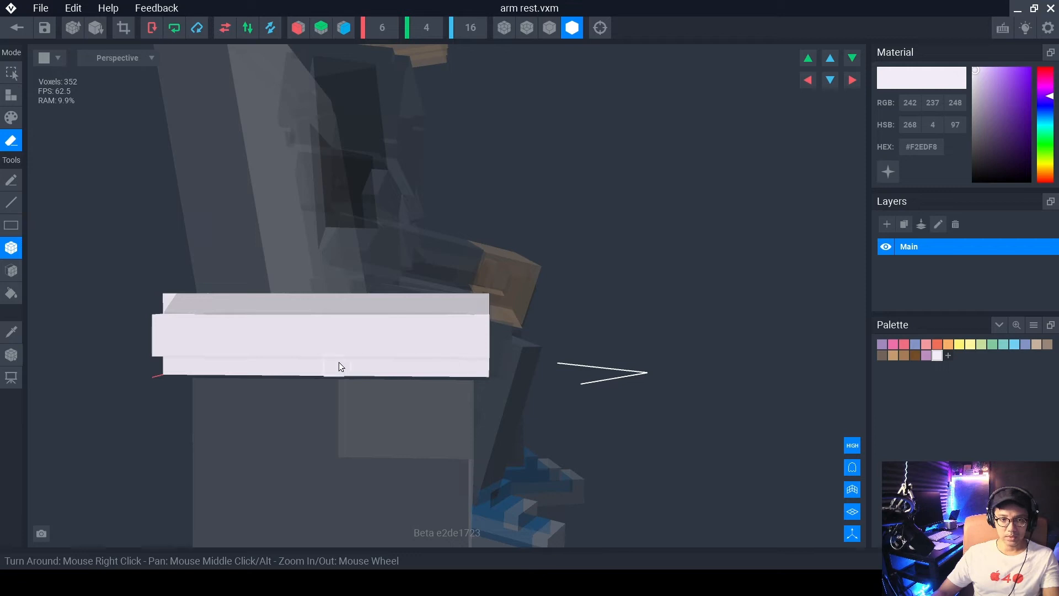
Check the arm rest's new profile and return to the armchair rig.
scroll(372, 347, down, 2)
right_drag(372, 347, 260, 208)
scroll(366, 349, down, 2)
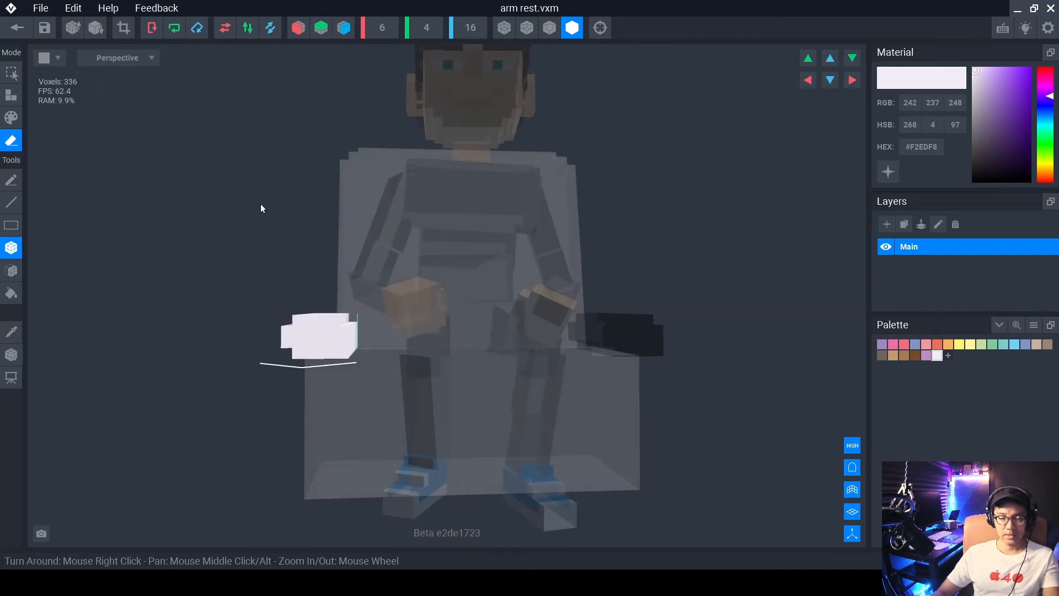
click(7, 28)
click(434, 217)
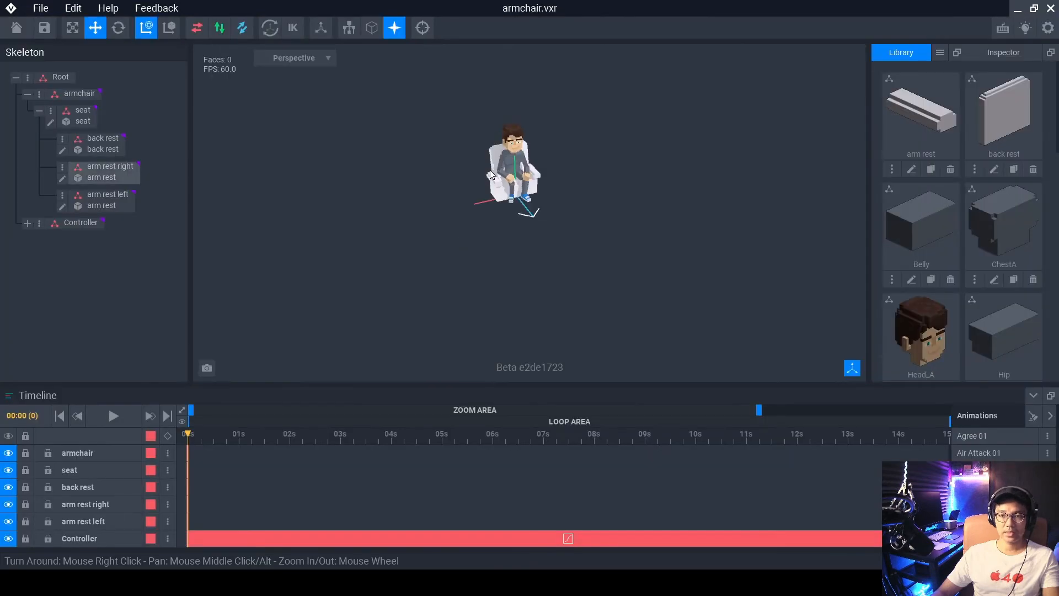
Open the seat's model for voxel editing and erase a one-voxel column down its front vertical edge on the right arm rest's side.
click(501, 269)
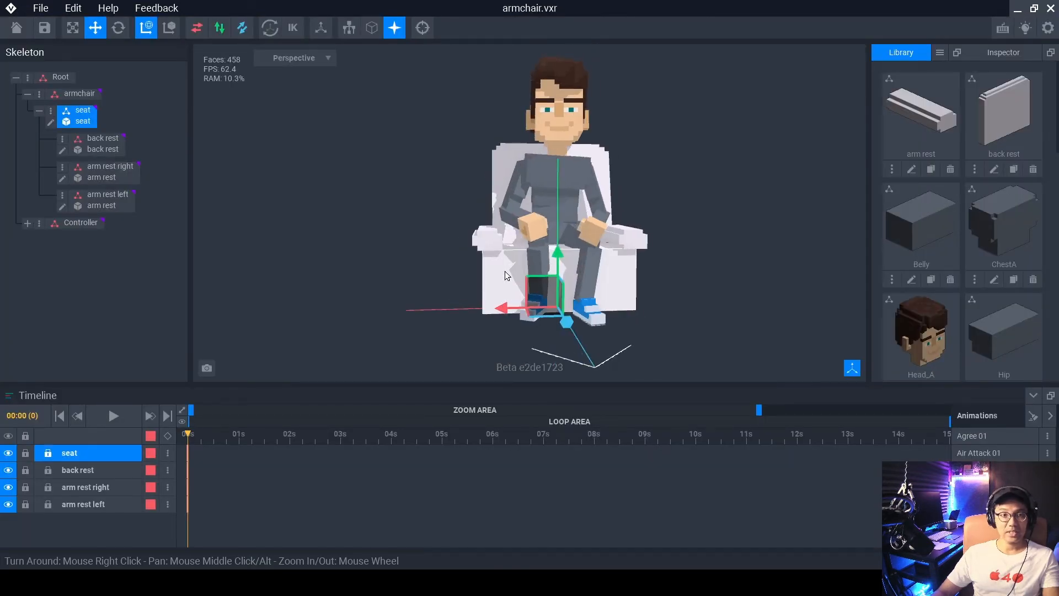
click(51, 123)
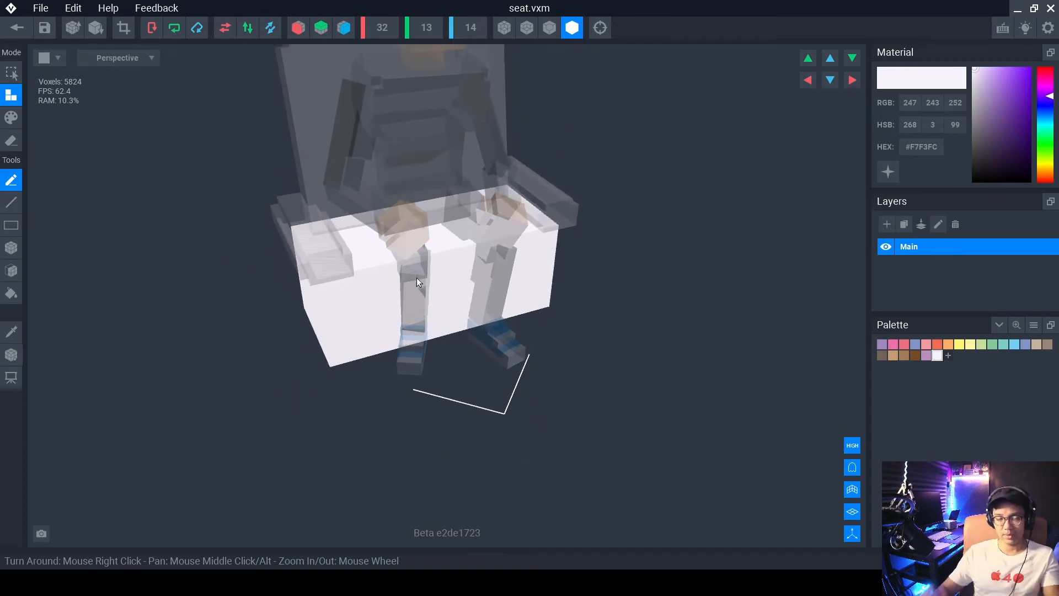
right_drag(452, 300, 480, 287)
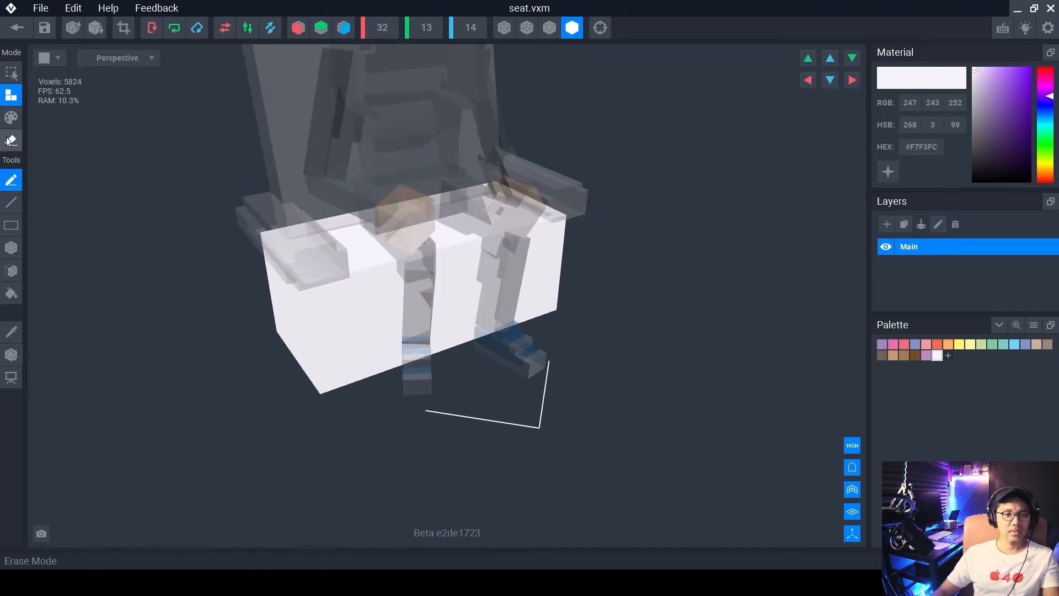
click(16, 142)
click(12, 248)
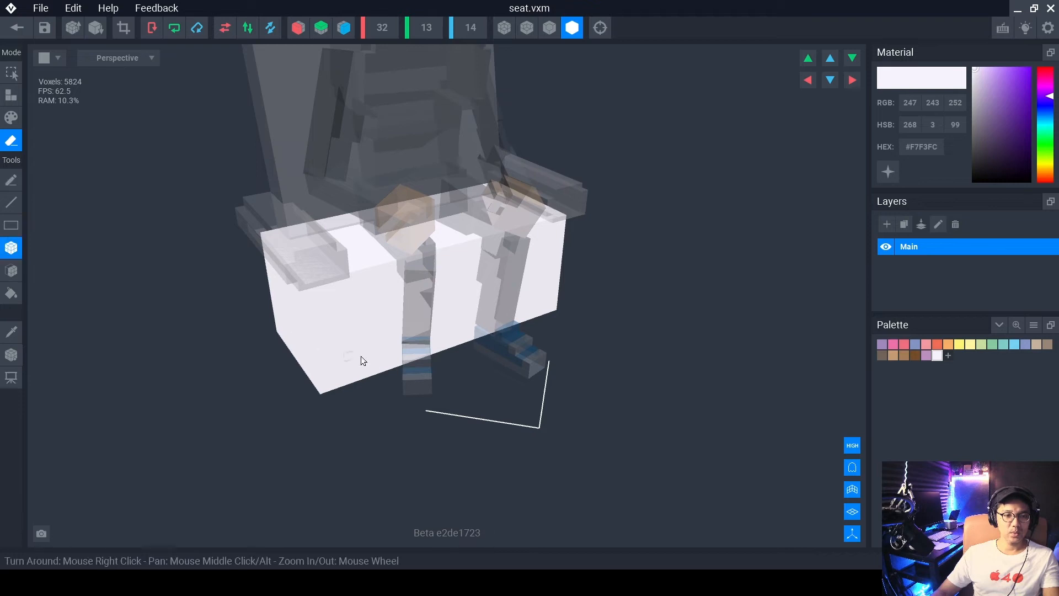
scroll(360, 355, up, 3)
right_drag(379, 347, 279, 256)
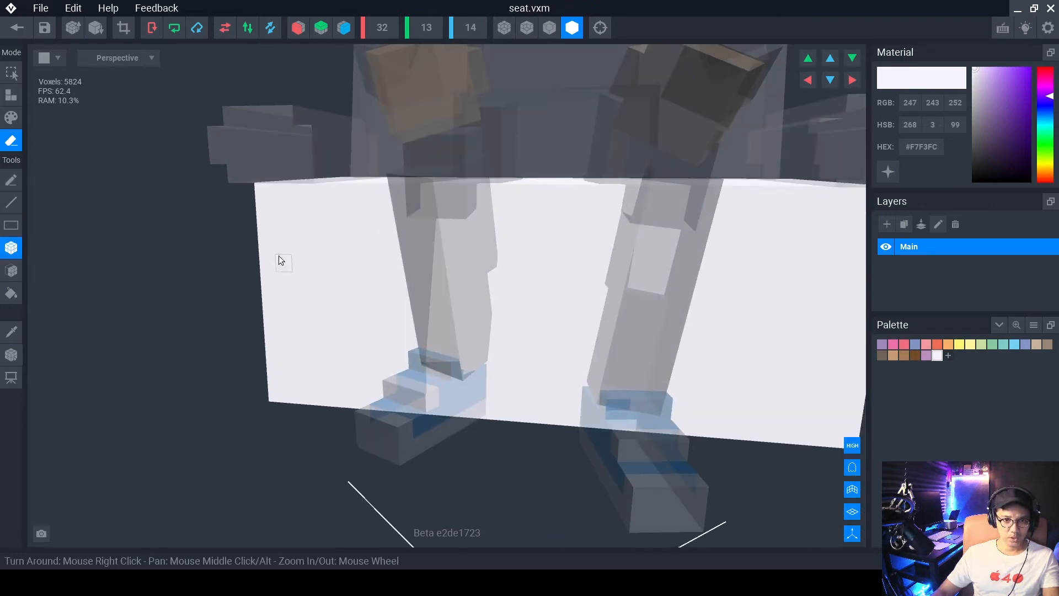
mouse_move(259, 190)
mouse_down()
mouse_move(274, 261)
mouse_move(274, 393)
mouse_up()
Erase a one-voxel column down the seat's front vertical edge on the left arm rest's side.
right_drag(369, 345, 367, 333)
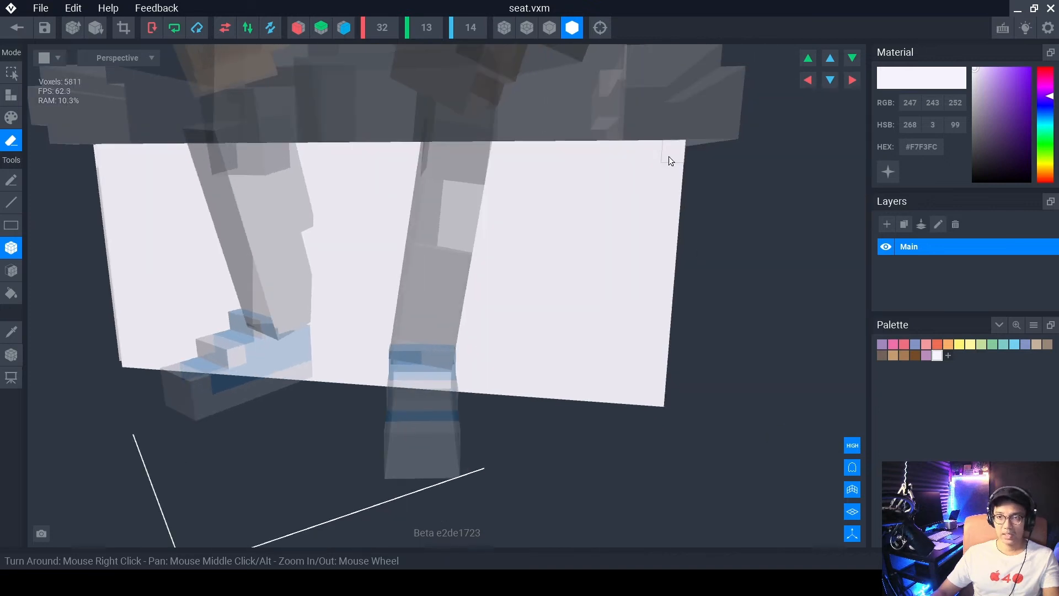
mouse_move(669, 157)
mouse_down()
mouse_move(654, 383)
mouse_move(650, 374)
mouse_up()
mouse_move(650, 373)
right_down()
mouse_move(513, 296)
mouse_move(437, 313)
right_up()
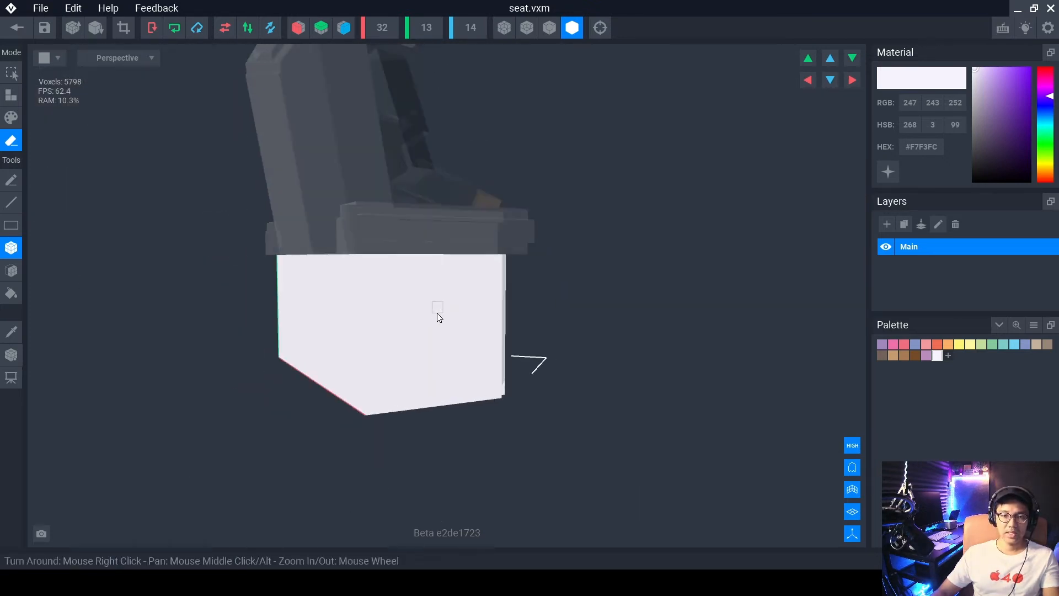
Erase a one-voxel column down both back vertical edges of the seat with the Box tool and return to the armchair rig.
right_drag(369, 269, 373, 267)
drag(374, 267, 366, 282)
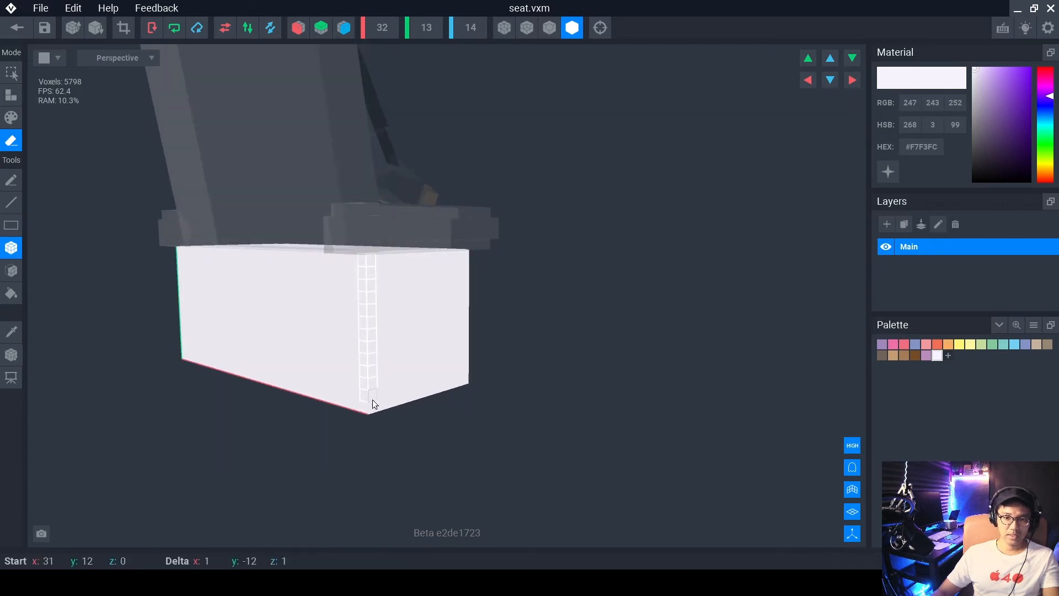
drag(372, 403, 395, 378)
mouse_move(395, 379)
right_down()
mouse_move(402, 359)
mouse_move(283, 293)
right_up()
drag(283, 293, 287, 459)
right_drag(348, 356, 309, 298)
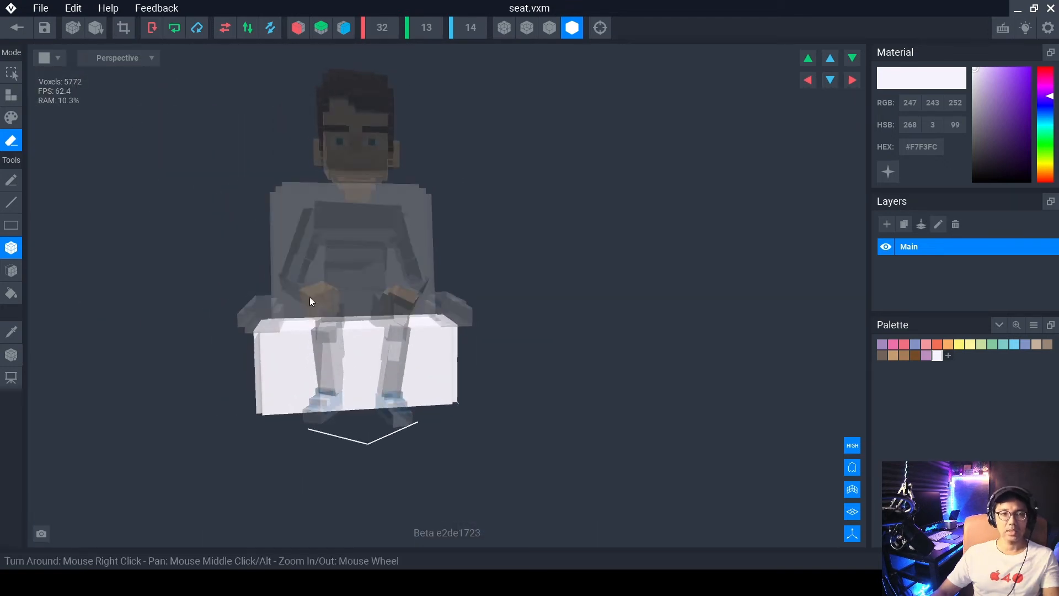
click(17, 30)
click(433, 210)
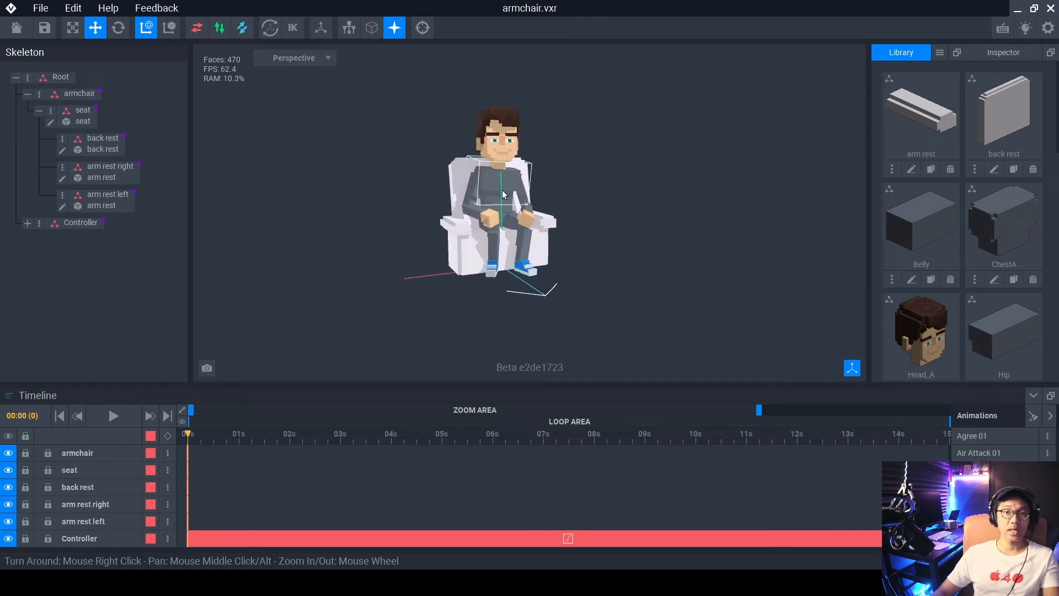
Delete the seated character's Controller node from the skeleton, leaving the armchair nodes.
click(39, 223)
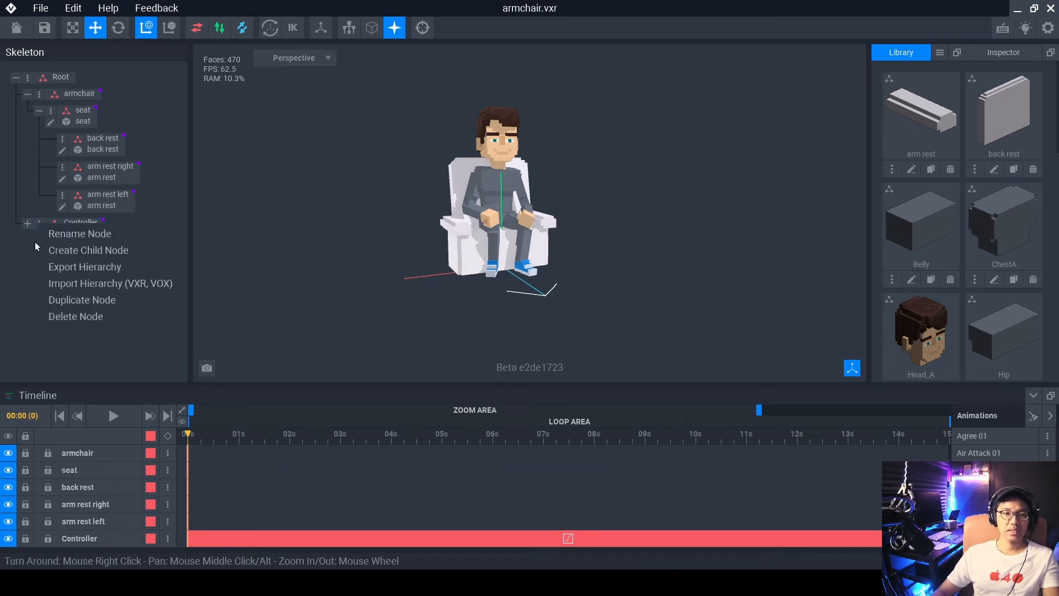
click(51, 226)
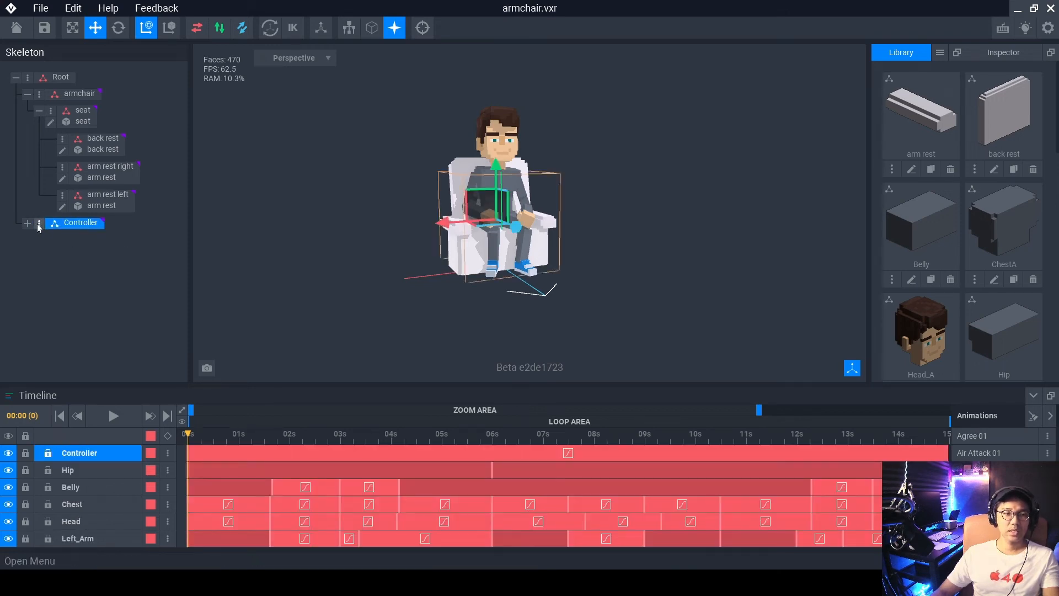
click(39, 223)
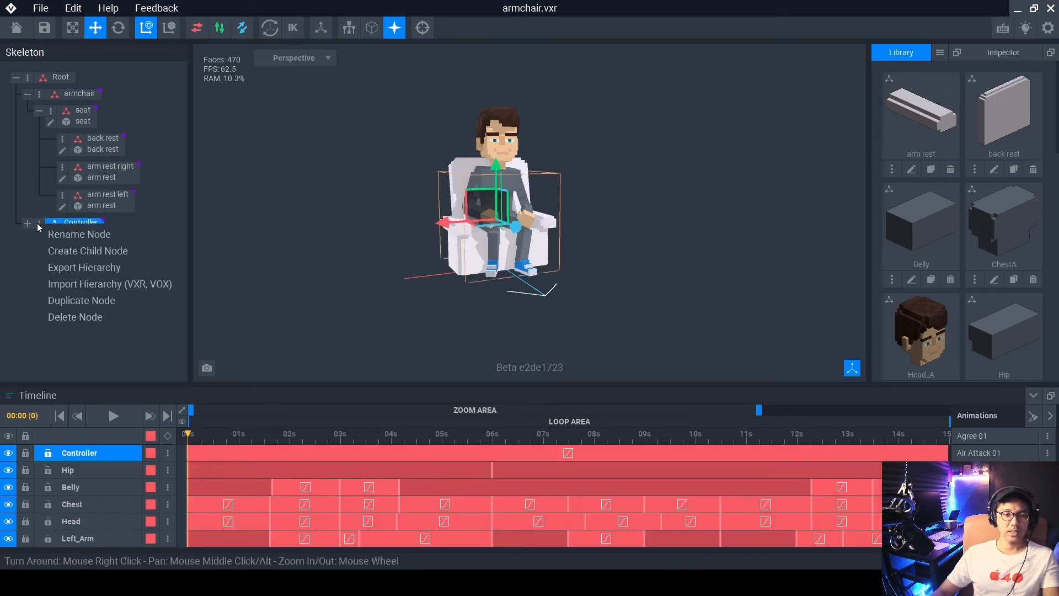
click(84, 319)
right_drag(524, 238, 544, 234)
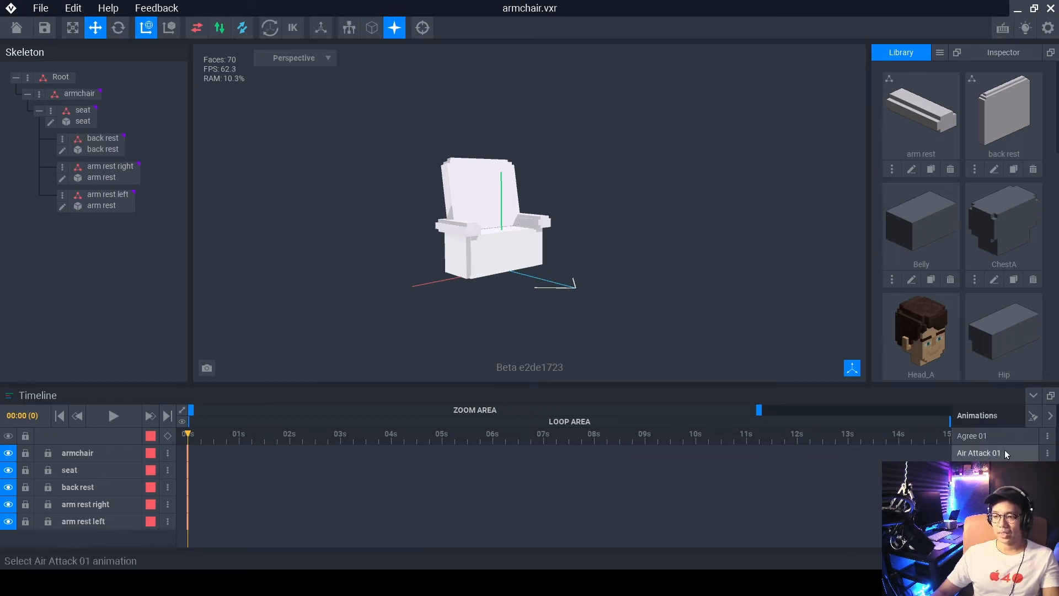
Make Idle the current animation and delete every other animation from the rig.
click(1034, 424)
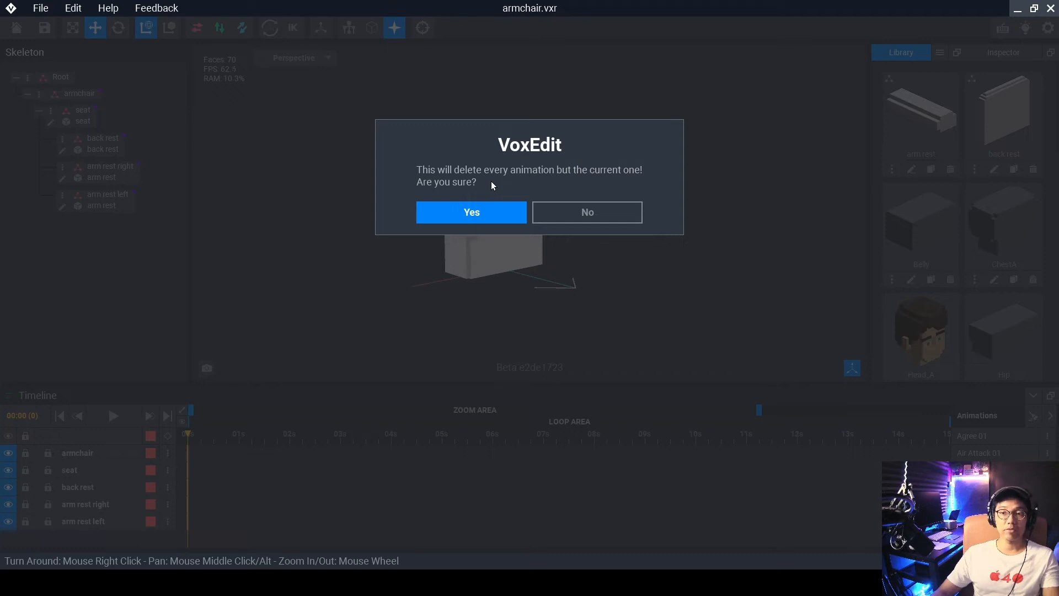
click(581, 211)
scroll(998, 444, down, 5)
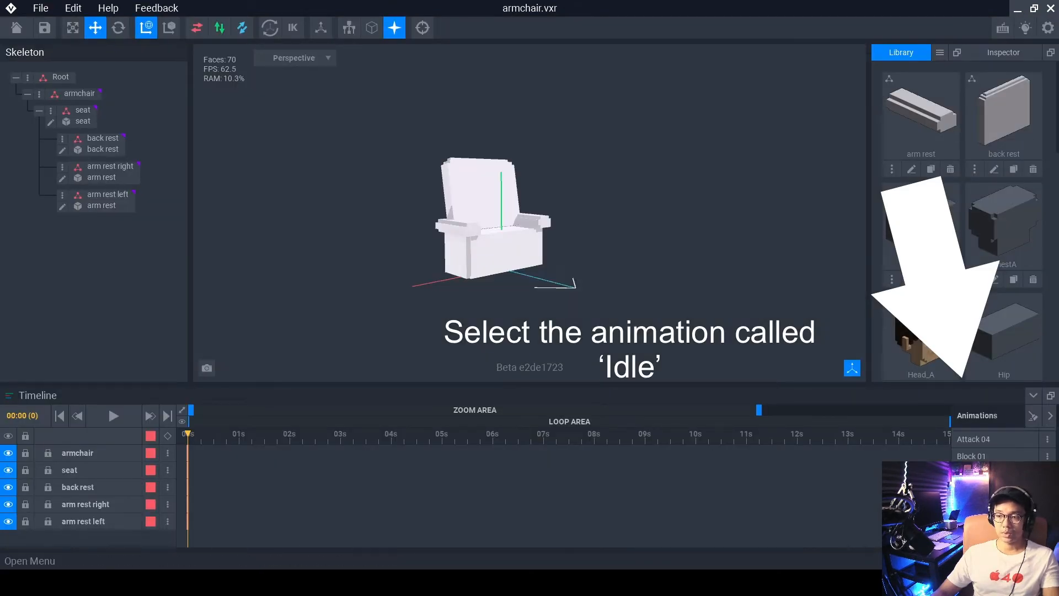
scroll(995, 446, down, 4)
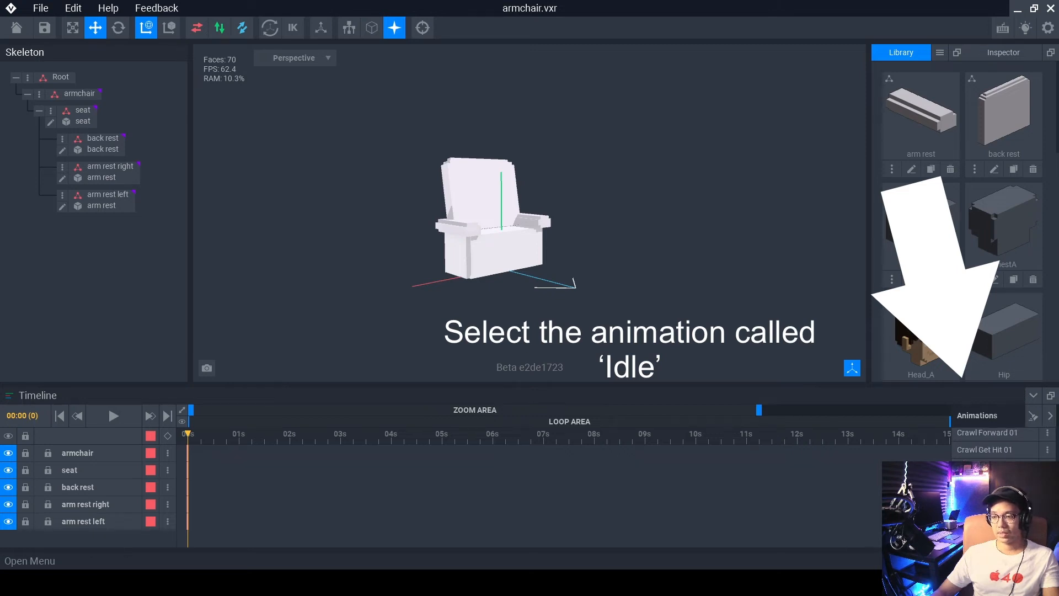
scroll(998, 444, down, 4)
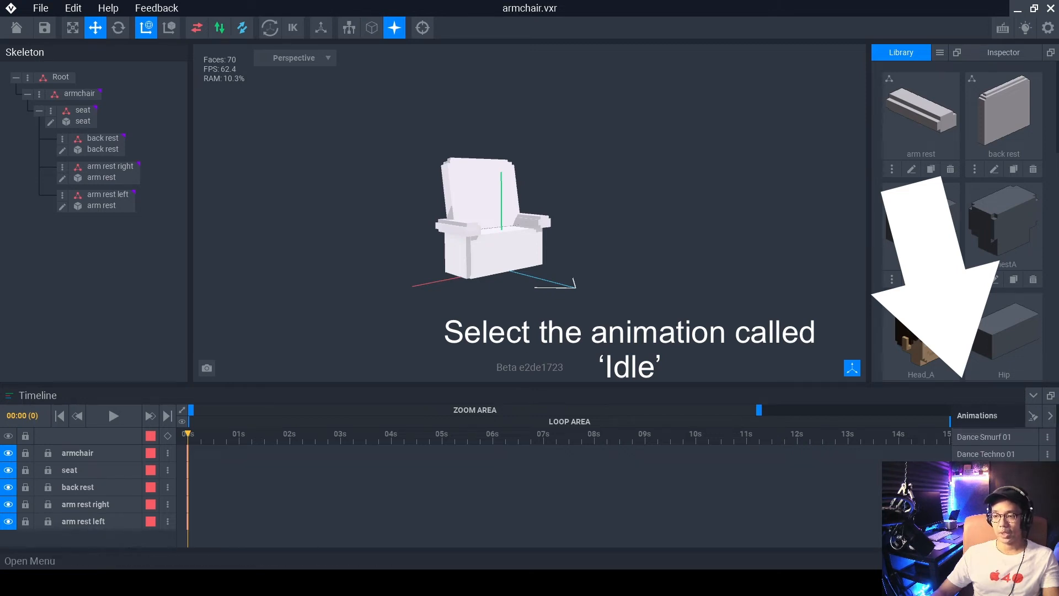
scroll(998, 447, down, 8)
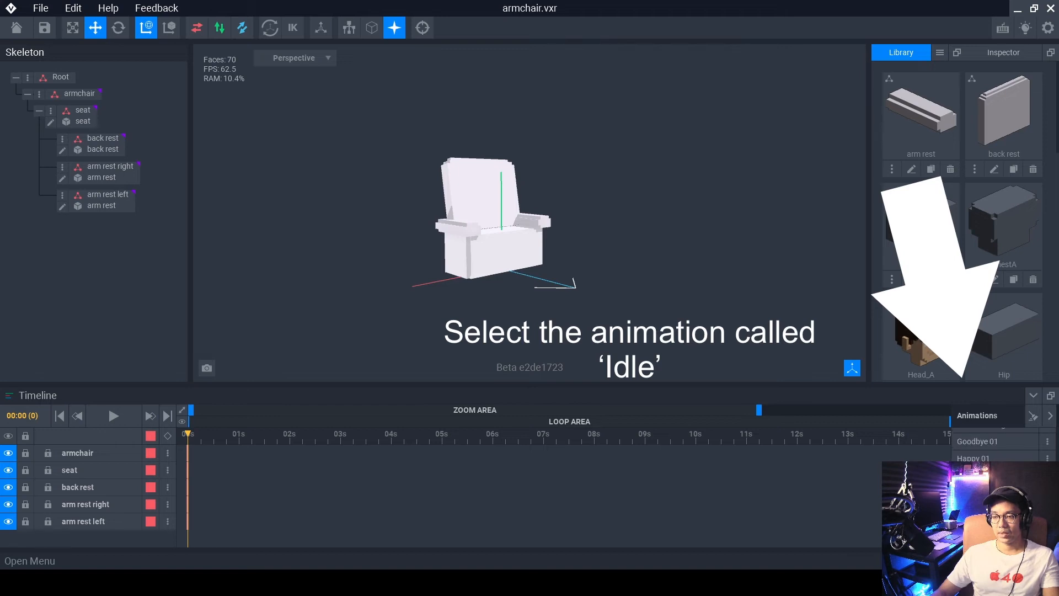
click(993, 455)
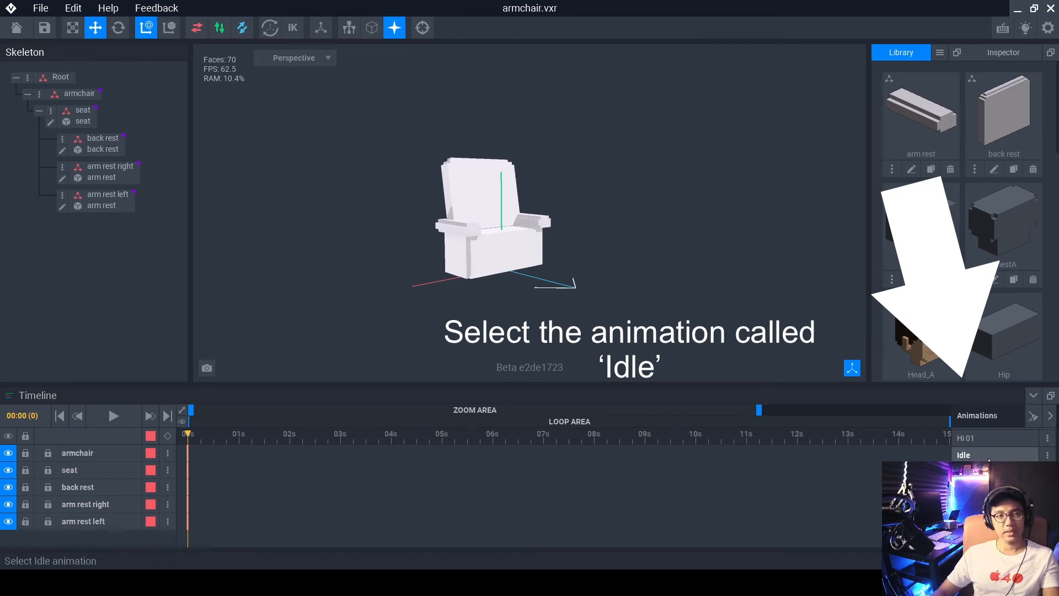
click(1033, 416)
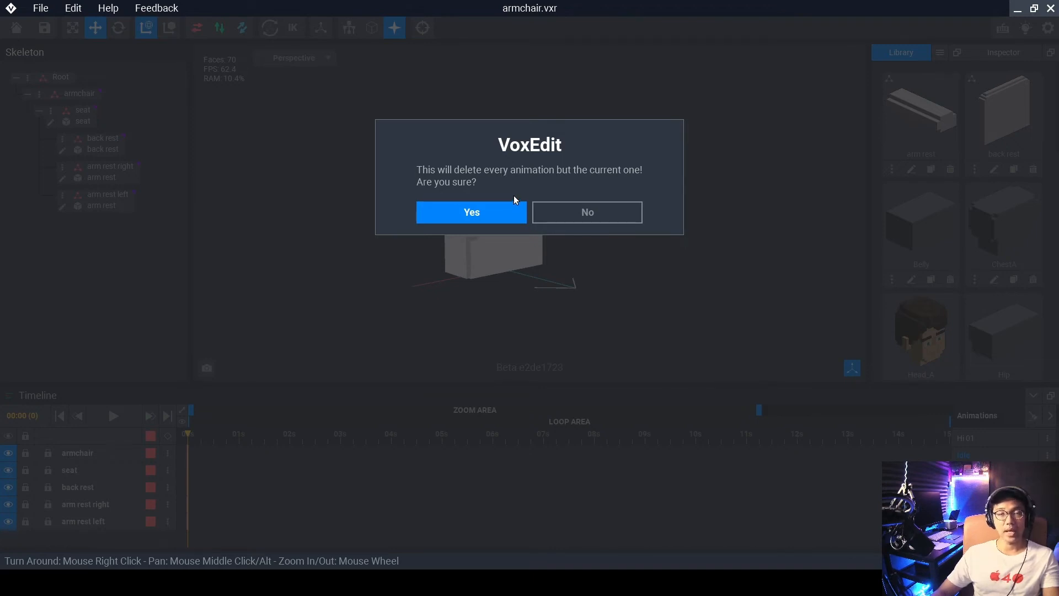
click(496, 211)
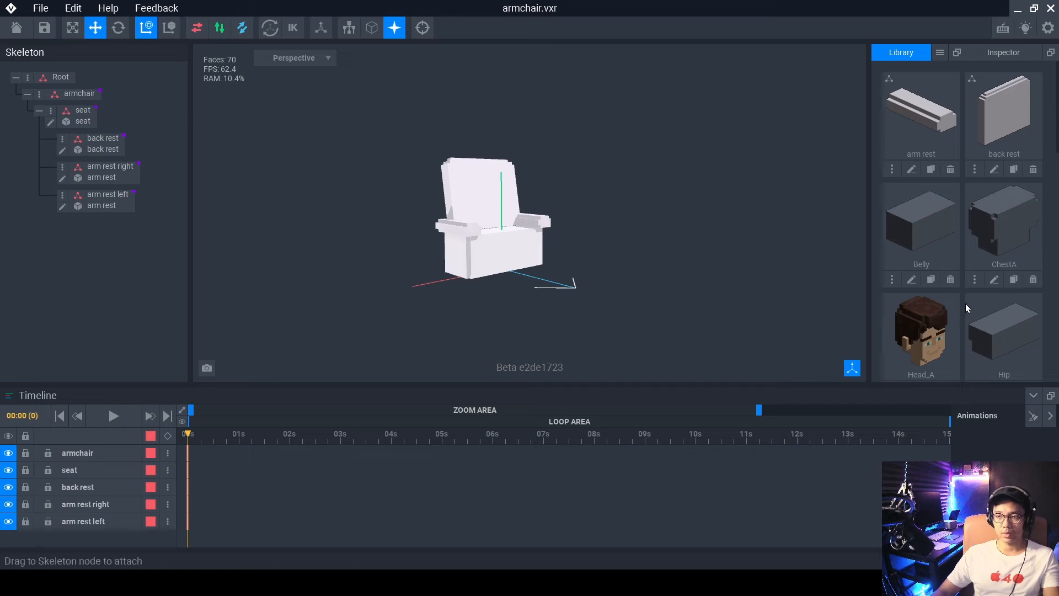
Delete all models that are not attached to the skeleton from the model library.
scroll(964, 309, down, 4)
scroll(963, 317, up, 4)
click(939, 52)
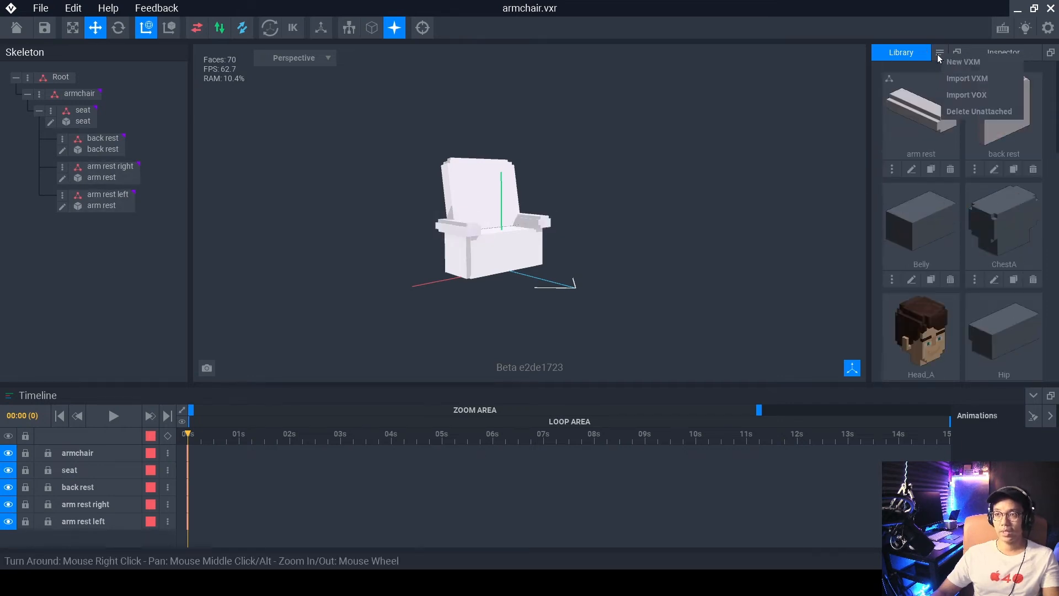
click(961, 112)
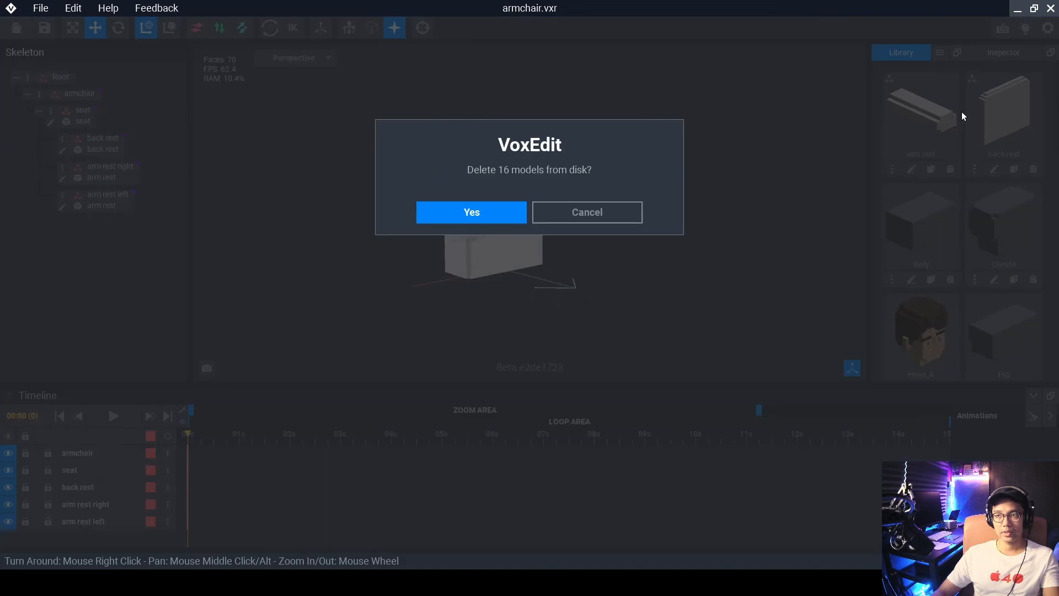
click(488, 210)
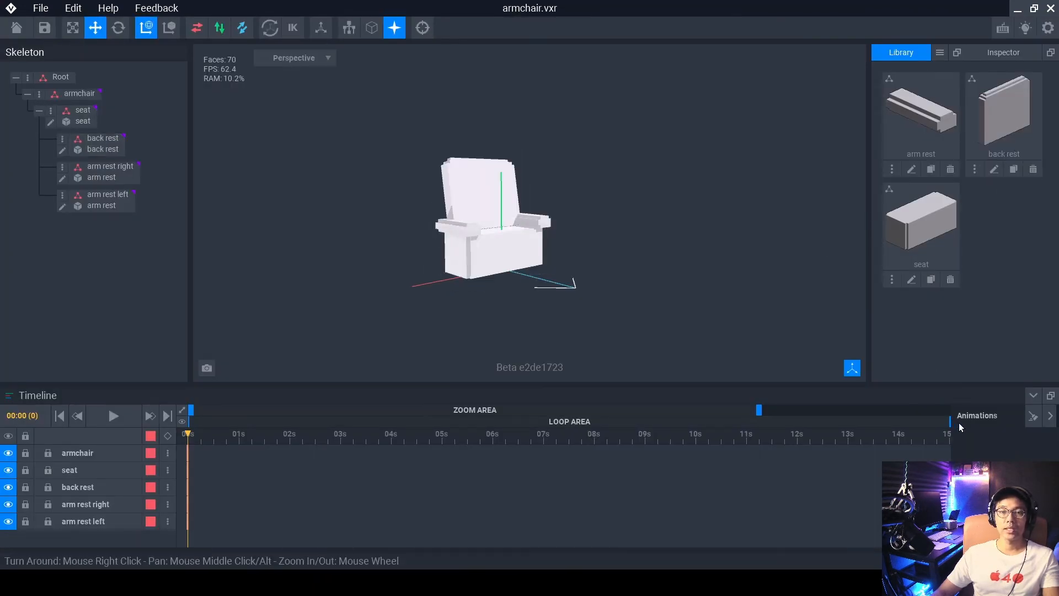
Open the seat's model for voxel editing and set its volume depth (Z) to 16.
right_drag(449, 319, 555, 229)
scroll(556, 229, up, 3)
click(556, 229)
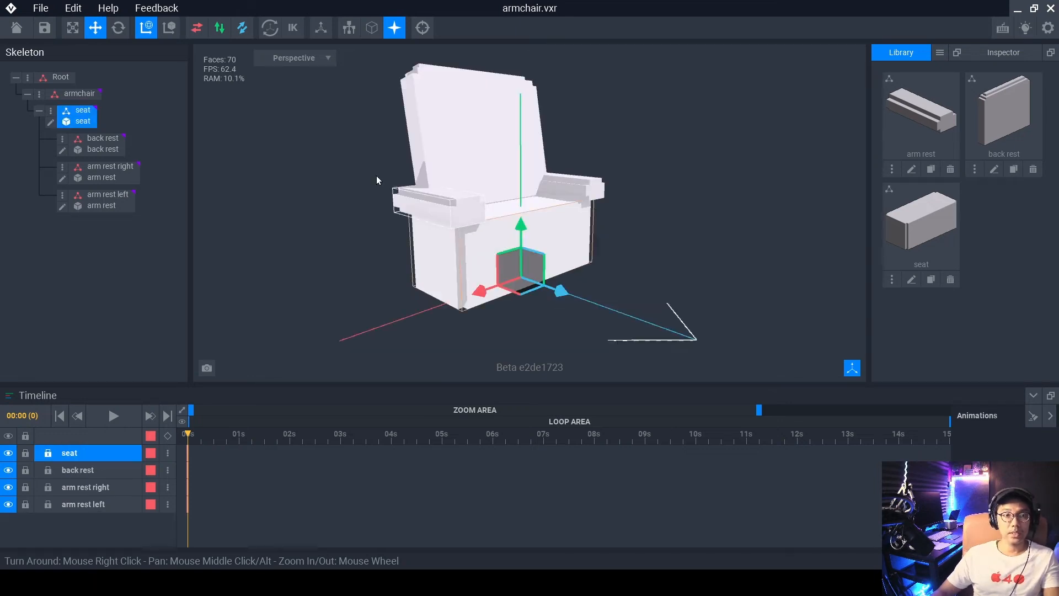
click(51, 121)
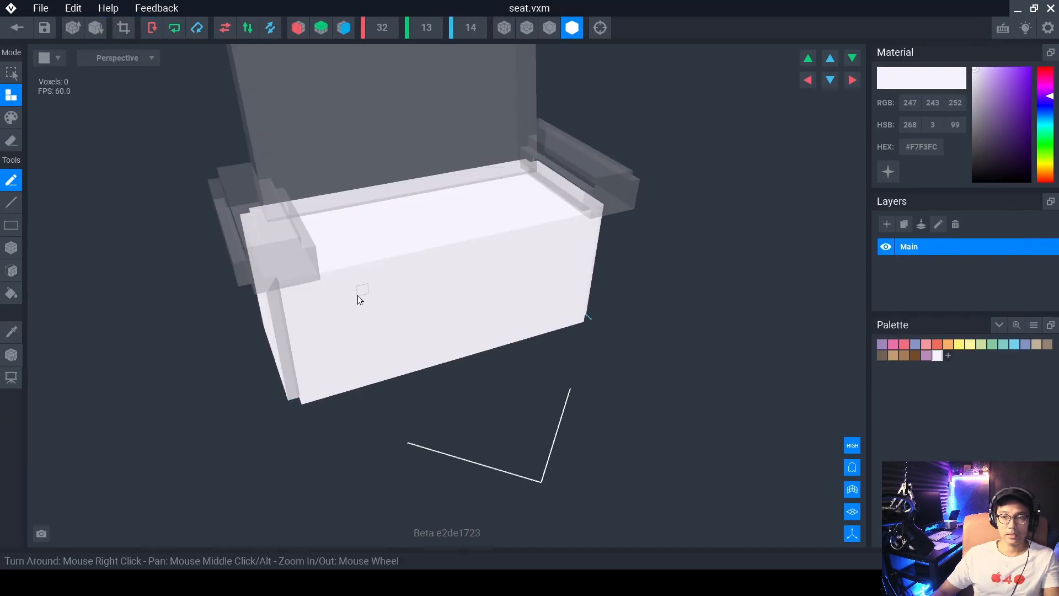
right_drag(358, 296, 413, 303)
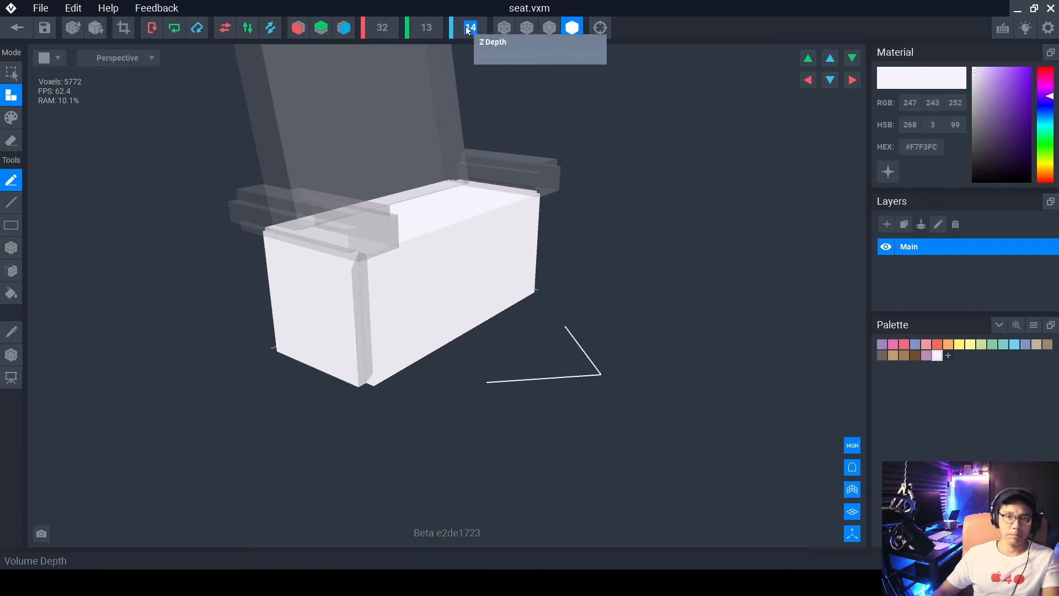
text(6)
key(Return)
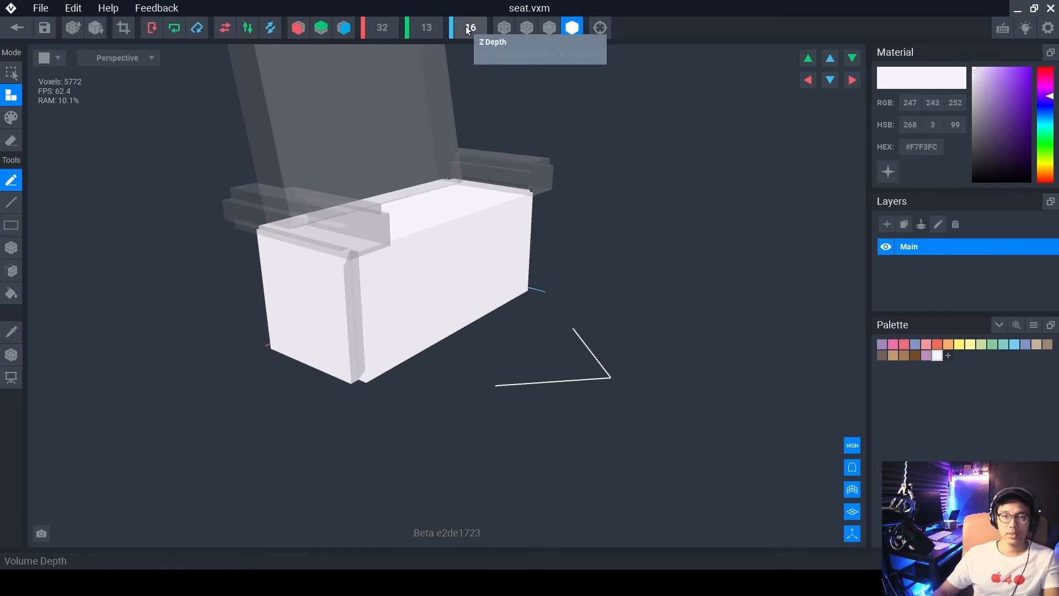
Add a one-voxel-thick slab about 4 voxels high along the top of the seat's front face with the Box tool, between its notched corners.
scroll(397, 337, up, 2)
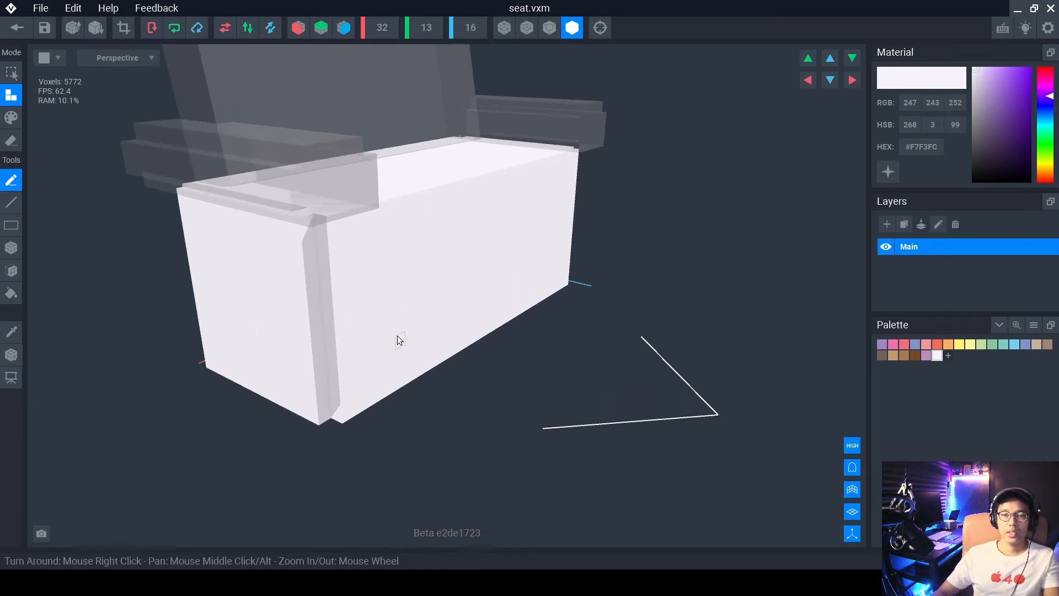
right_drag(352, 361, 255, 253)
right_drag(437, 252, 201, 178)
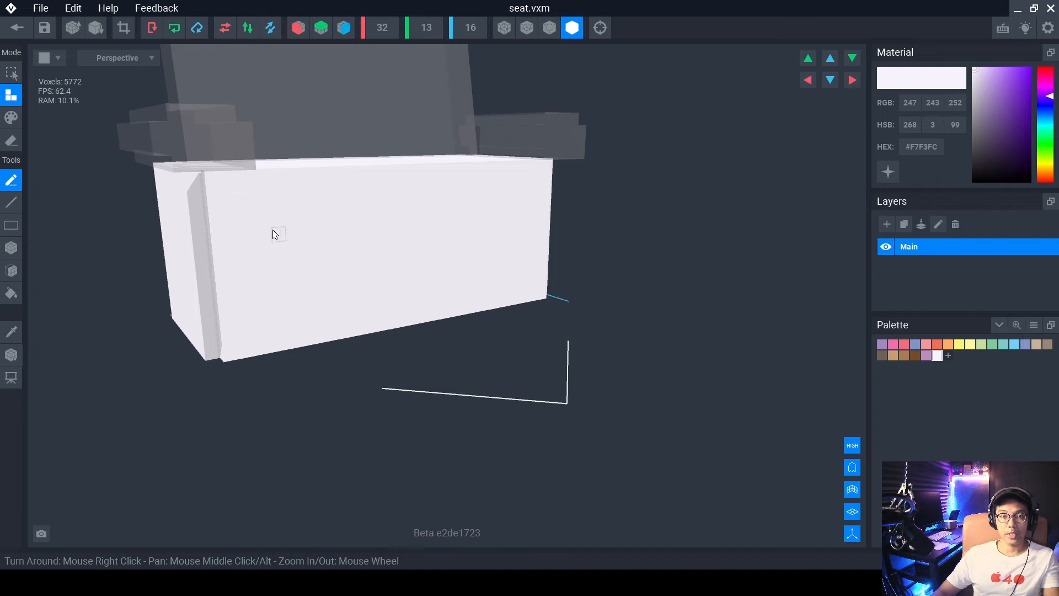
middle_drag(258, 216, 291, 241)
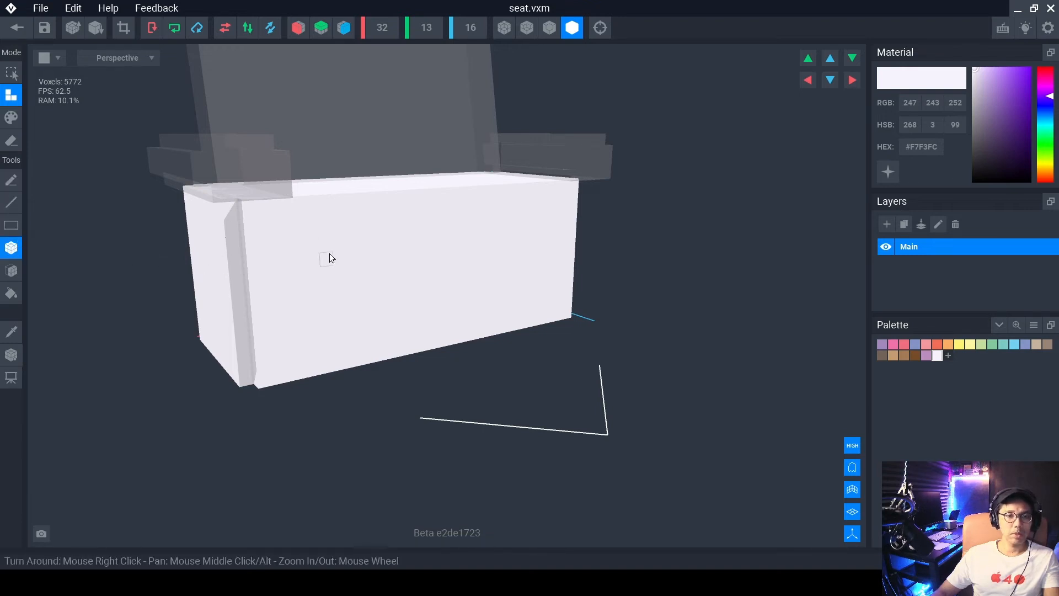
scroll(269, 210, up, 2)
drag(201, 195, 296, 200)
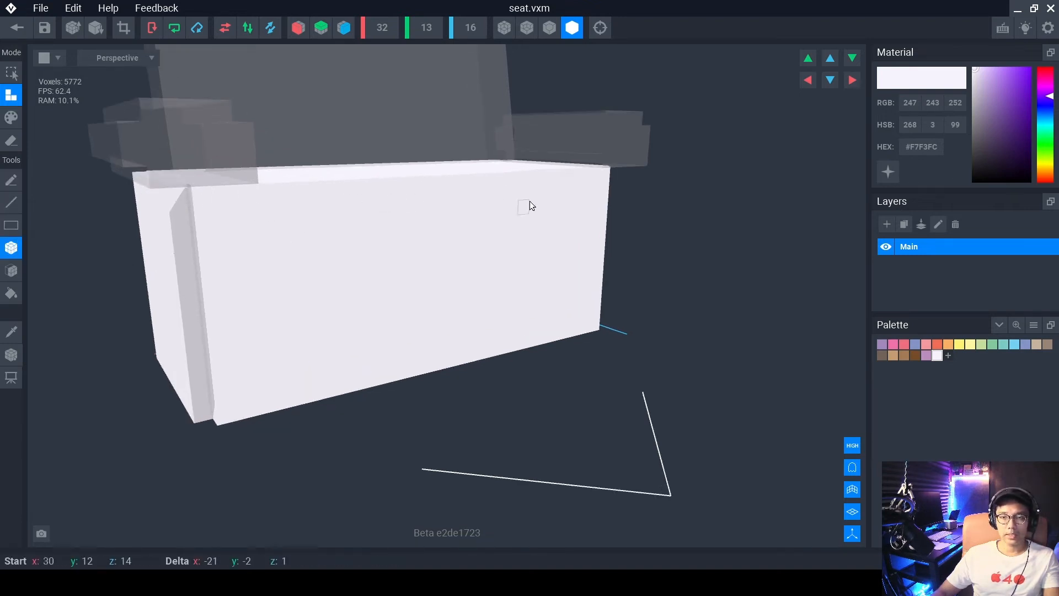
drag(530, 200, 561, 206)
mouse_move(510, 216)
right_down()
mouse_move(493, 221)
mouse_move(507, 222)
right_up()
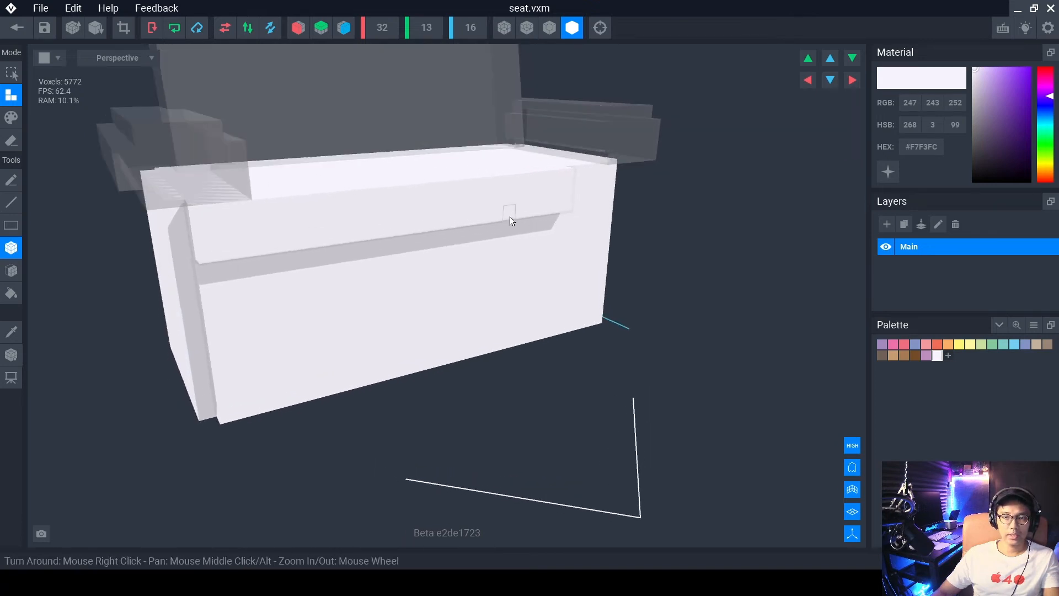
drag(510, 217, 201, 211)
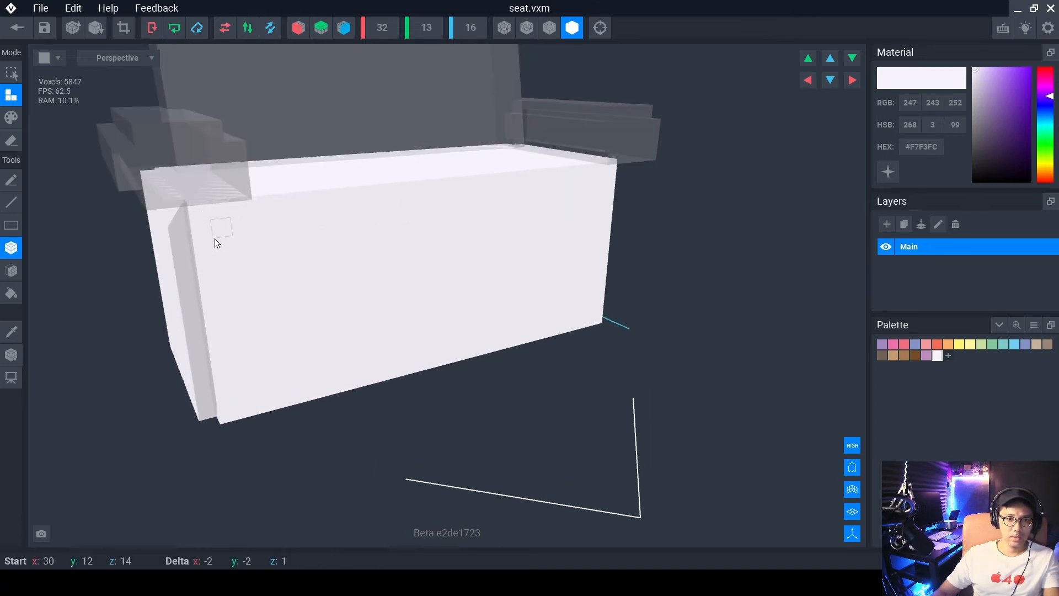
drag(609, 210, 606, 212)
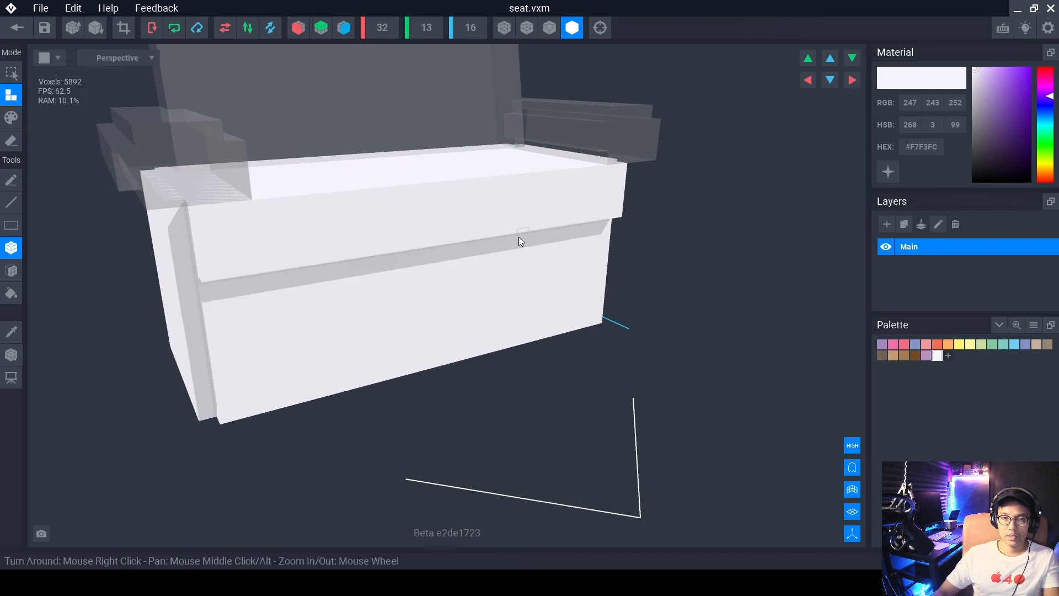
right_drag(520, 236, 212, 190)
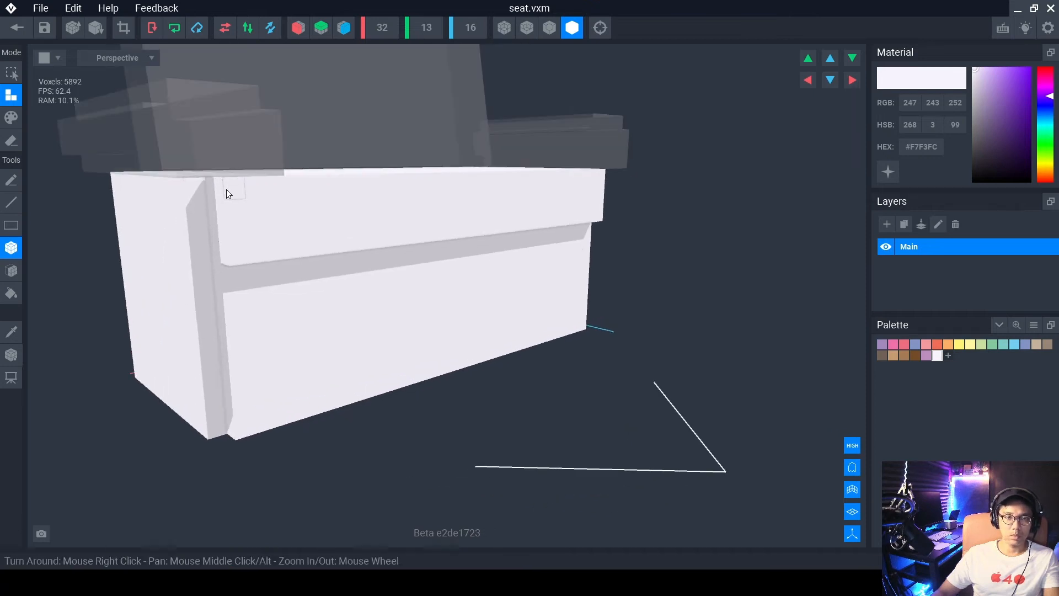
Thicken the slab on the seat's front by one more voxel layer with the Face tool.
right_drag(241, 251, 348, 248)
click(12, 271)
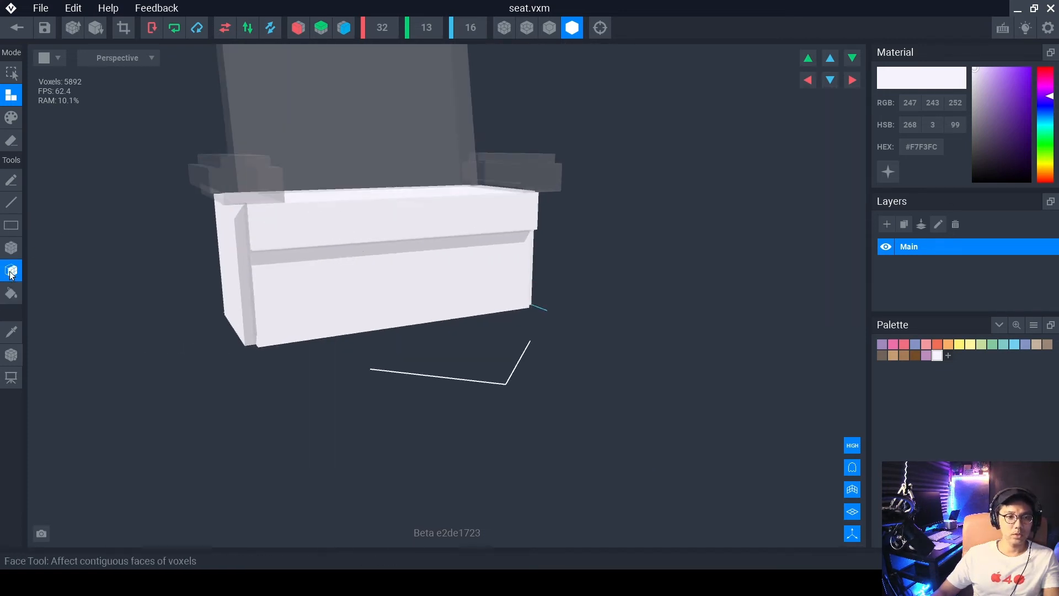
right_drag(342, 223, 363, 234)
right_drag(345, 233, 397, 233)
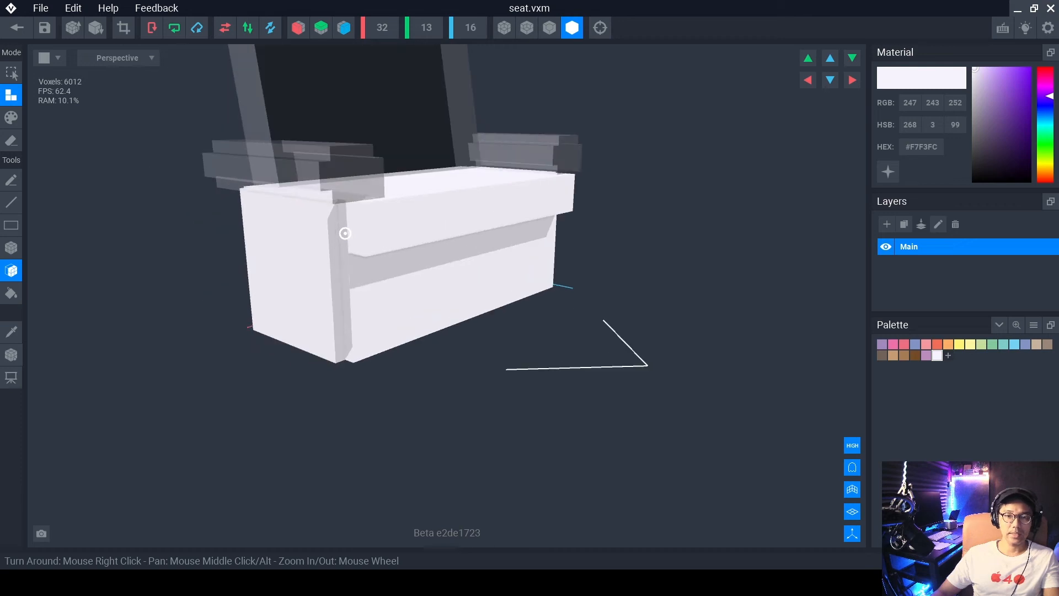
Erase a one-voxel row along both the upper and lower front edges of the seat's front slab with the Box tool.
click(11, 140)
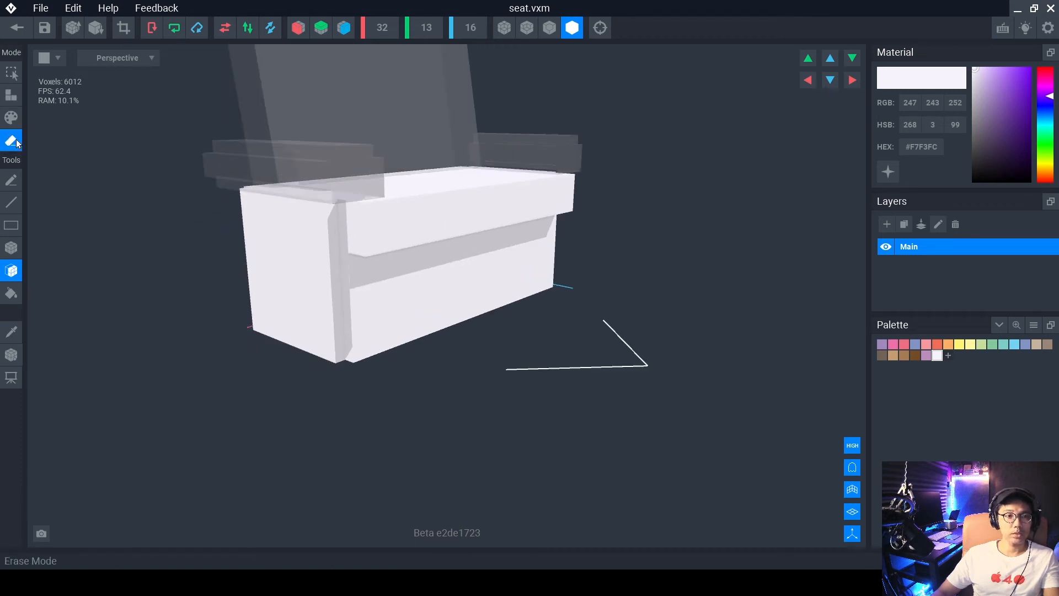
click(11, 248)
right_drag(386, 240, 325, 292)
scroll(331, 293, up, 3)
drag(324, 292, 616, 210)
mouse_move(527, 242)
right_down()
mouse_move(452, 228)
mouse_move(432, 244)
mouse_move(461, 251)
mouse_move(338, 249)
mouse_move(307, 275)
right_up()
scroll(452, 230, down, 5)
mouse_move(308, 271)
mouse_down()
mouse_move(528, 197)
mouse_move(597, 151)
mouse_up()
mouse_move(317, 260)
right_down()
mouse_move(366, 261)
mouse_move(377, 268)
mouse_move(352, 272)
mouse_move(413, 281)
mouse_move(243, 267)
mouse_move(260, 253)
right_up()
scroll(258, 251, up, 3)
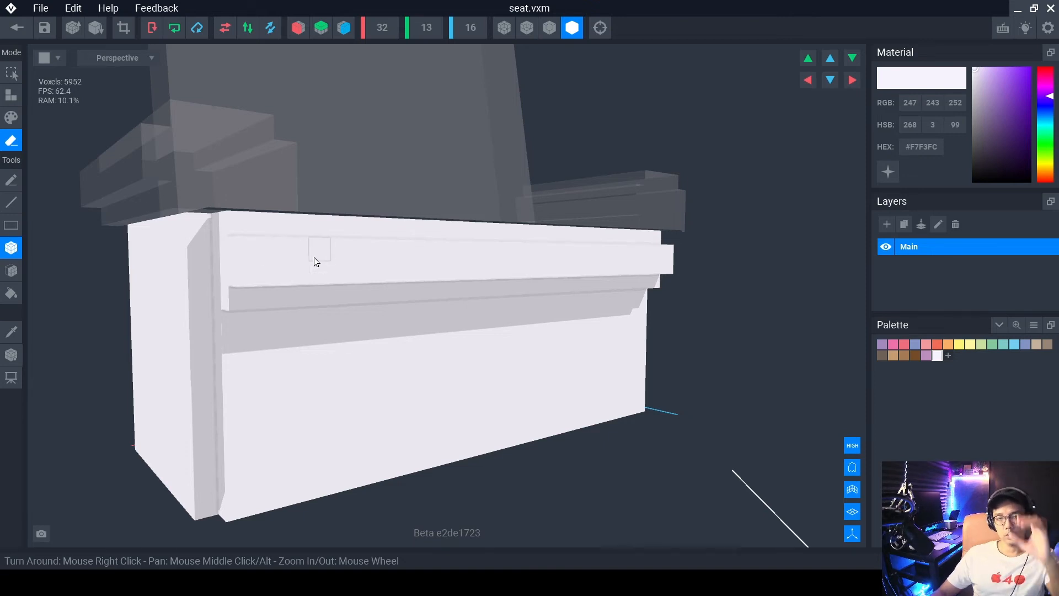
Fill in the recessed row along the front slab's lower edge with the Face tool in attach mode.
click(11, 95)
click(14, 272)
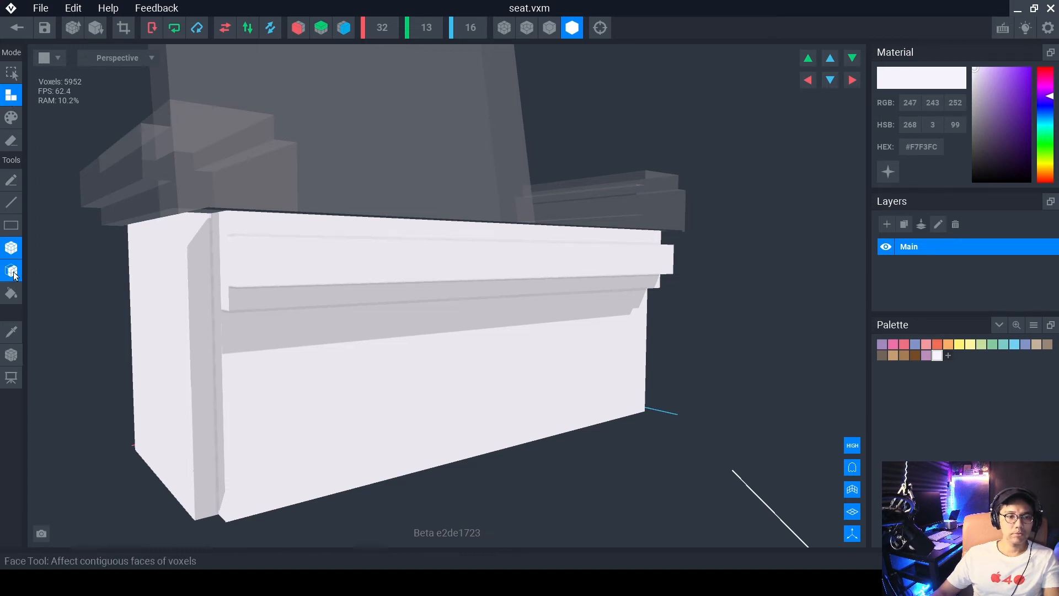
right_drag(387, 328, 375, 286)
click(376, 287)
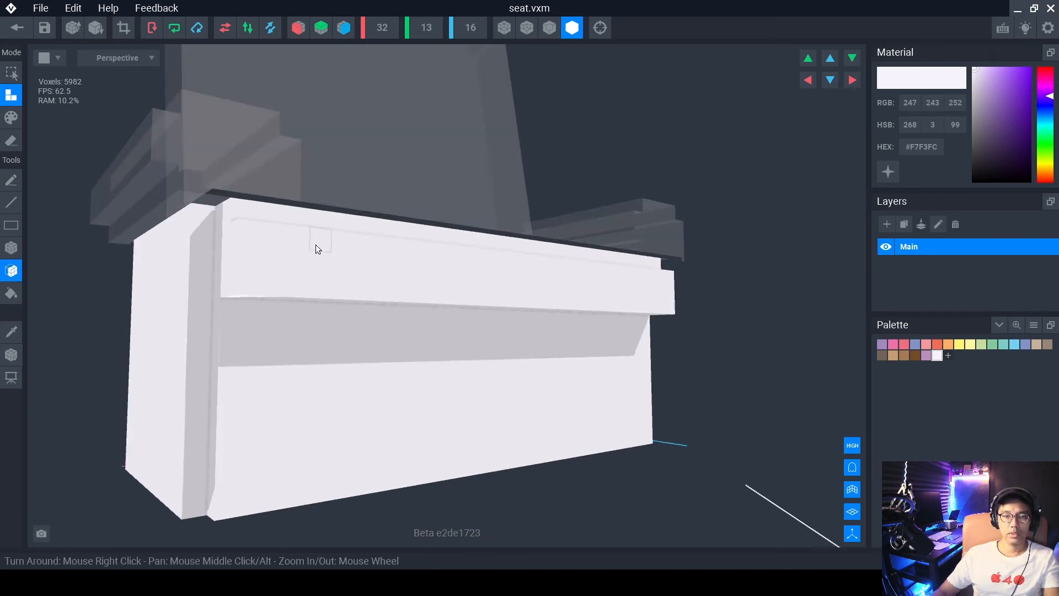
Extend the front slab's underside downward by two voxel layers with the Face tool.
right_drag(311, 279, 319, 310)
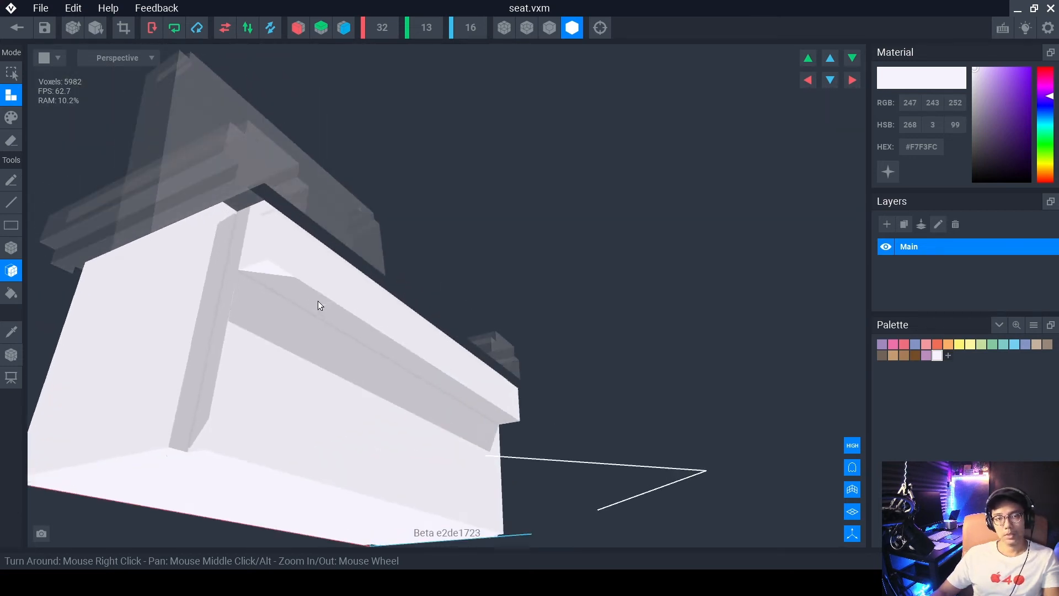
click(317, 299)
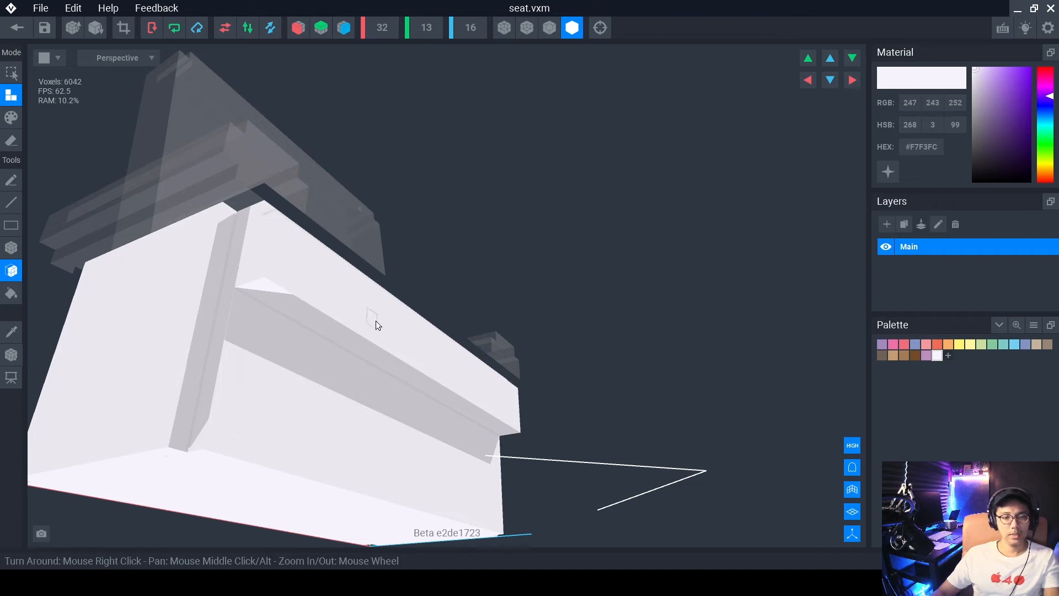
right_drag(376, 321, 284, 292)
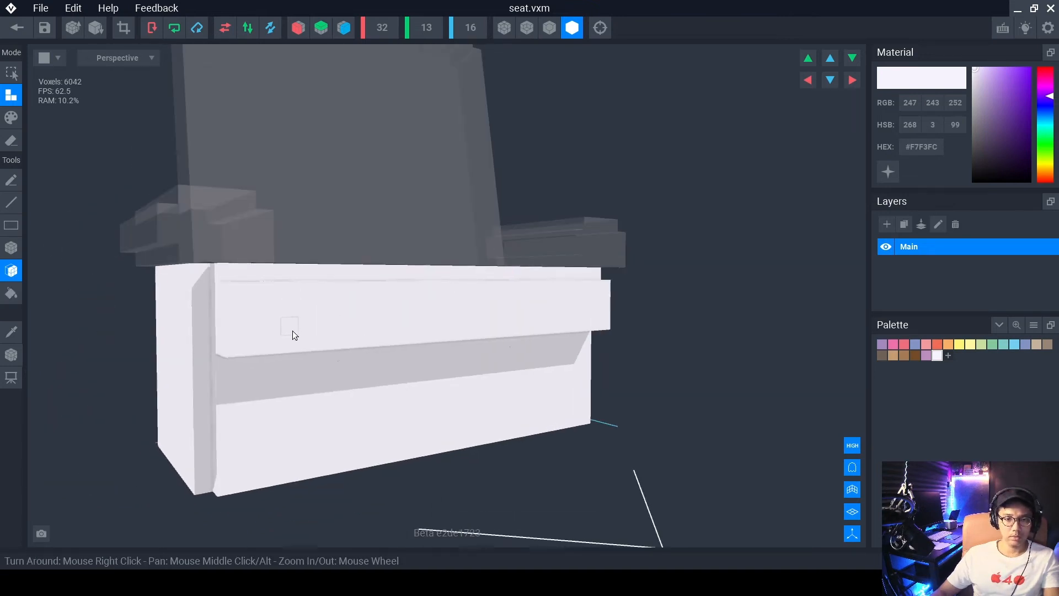
right_drag(293, 330, 310, 315)
click(323, 356)
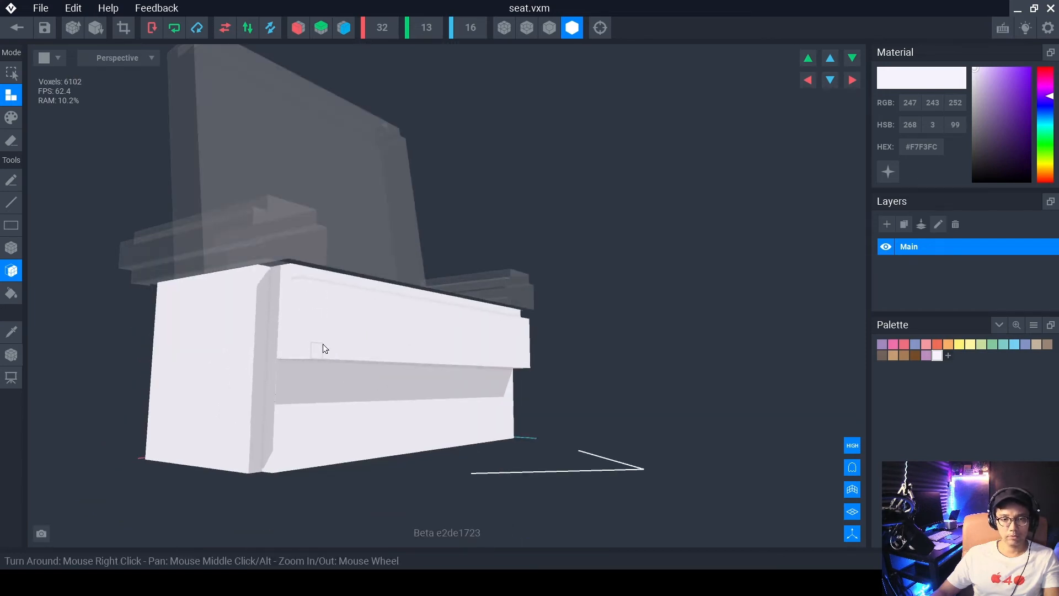
right_drag(315, 350, 329, 343)
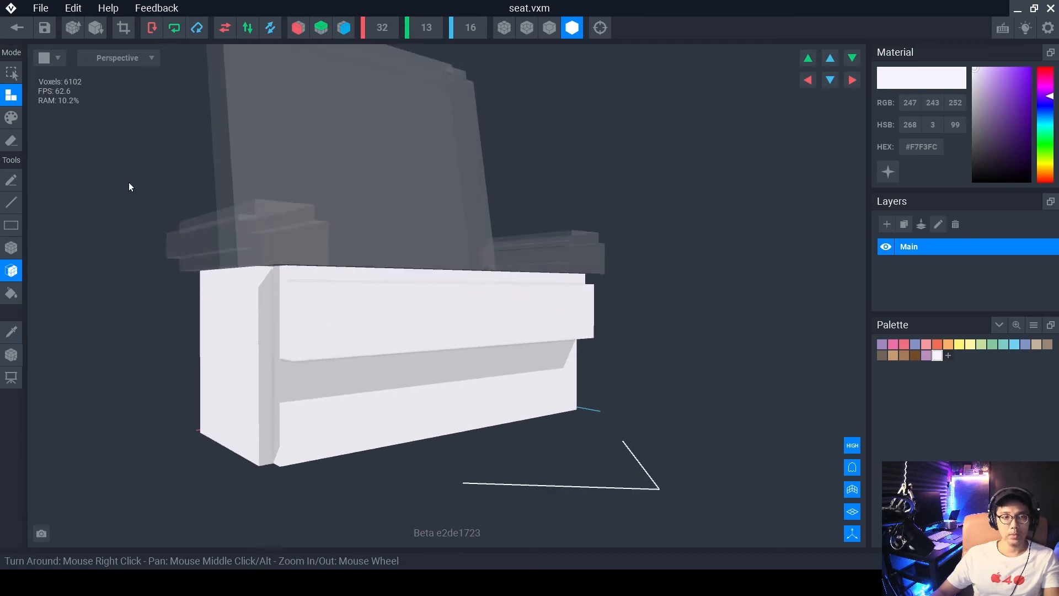
Erase a one-voxel row along the lower front edge of the extended slab with the Box tool.
click(11, 140)
right_drag(62, 172, 75, 170)
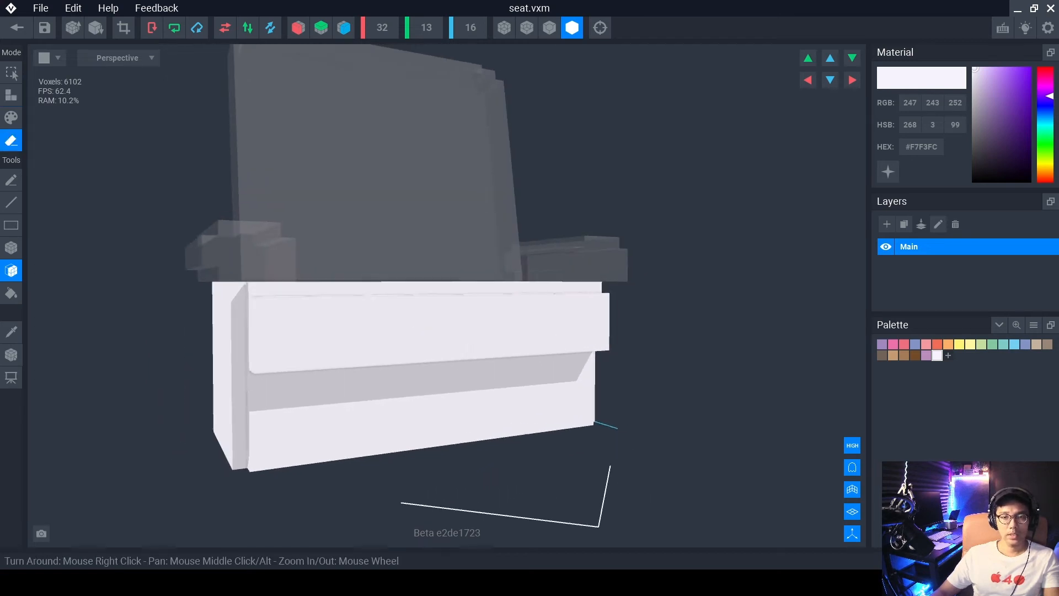
click(20, 252)
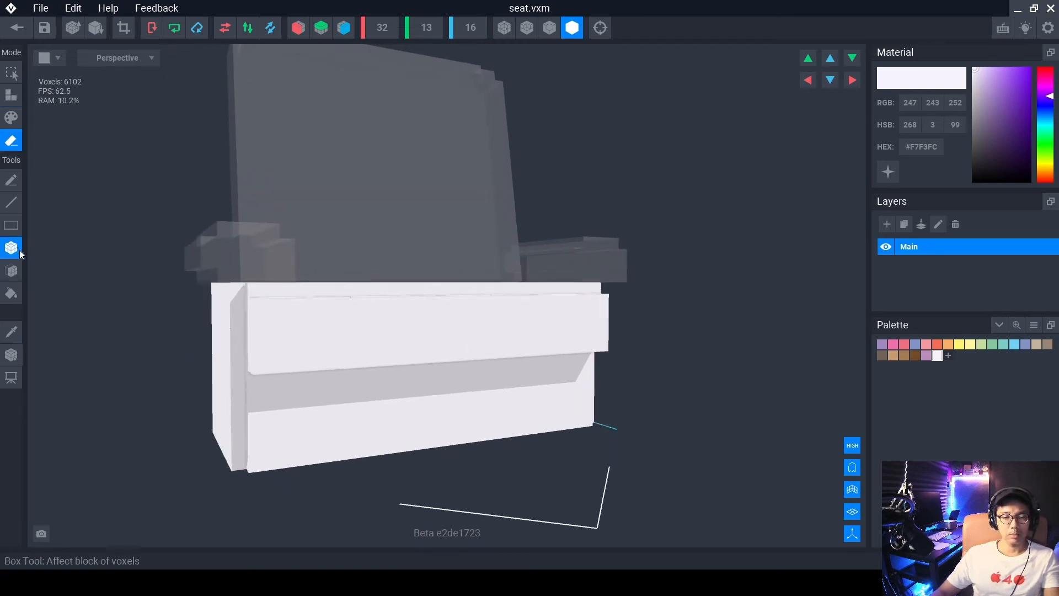
mouse_move(263, 367)
mouse_down()
mouse_move(501, 362)
mouse_move(602, 344)
mouse_up()
mouse_move(418, 316)
right_down()
mouse_move(392, 350)
mouse_move(403, 333)
right_up()
scroll(406, 333, up, 3)
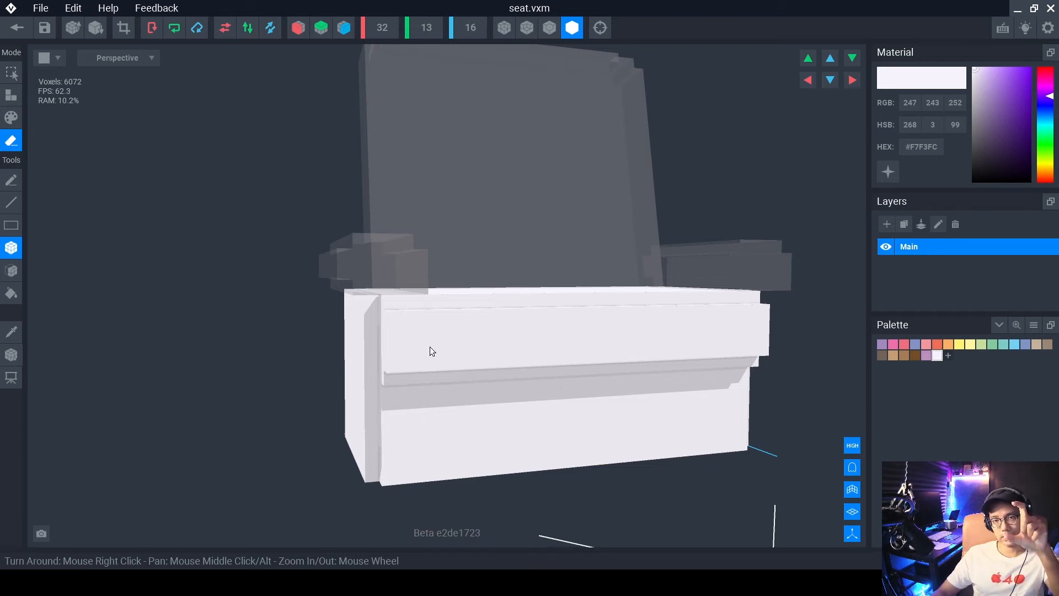
right_drag(431, 351, 524, 308)
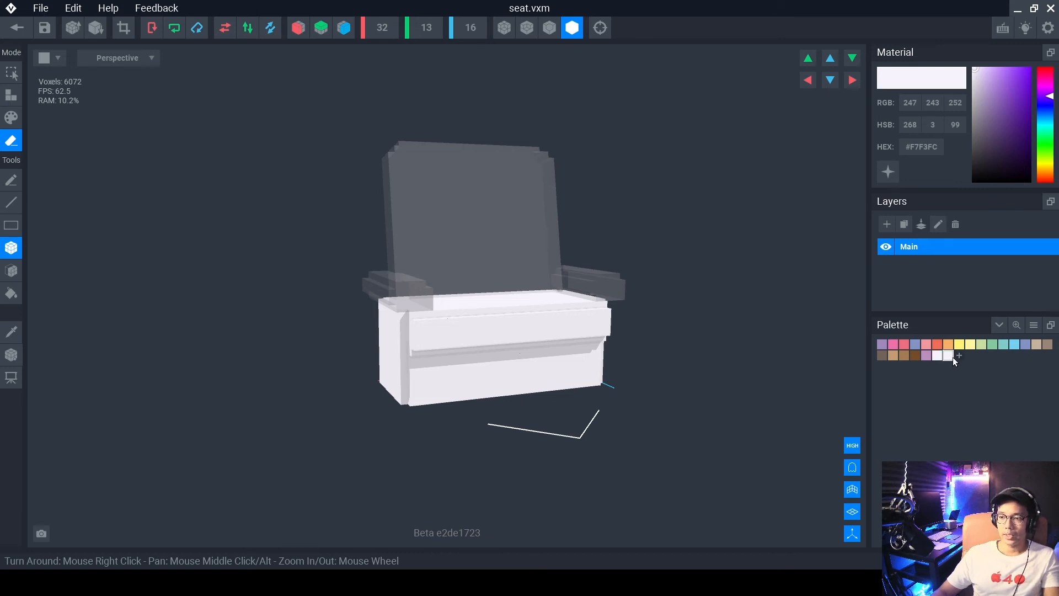
Set the new palette colour to light grey #E8E5EB and switch from erasing to painting with the Box tool.
drag(974, 71, 973, 75)
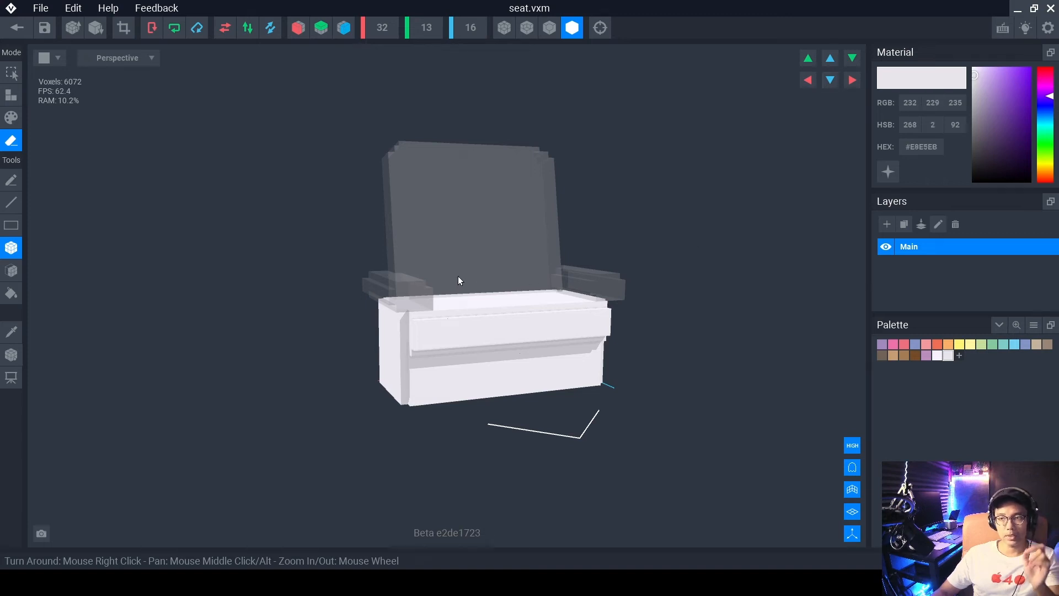
scroll(490, 278, up, 5)
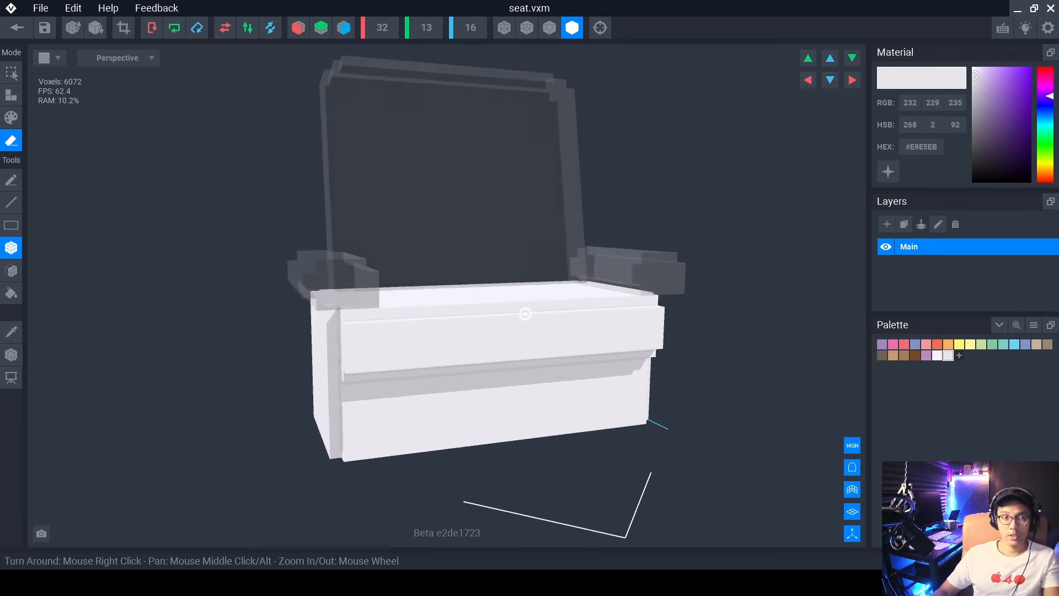
click(11, 118)
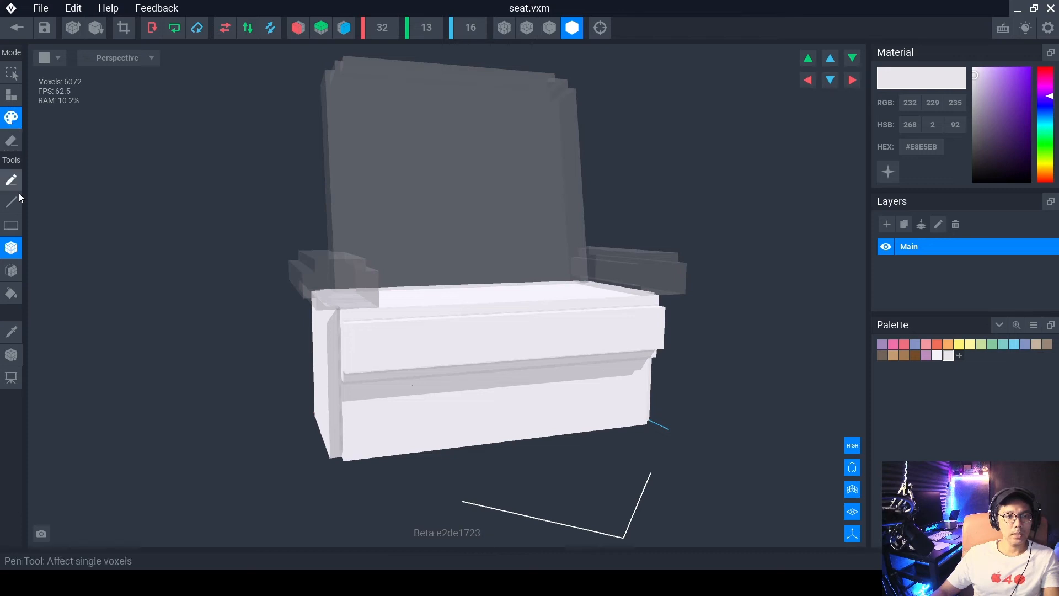
right_drag(478, 415, 455, 393)
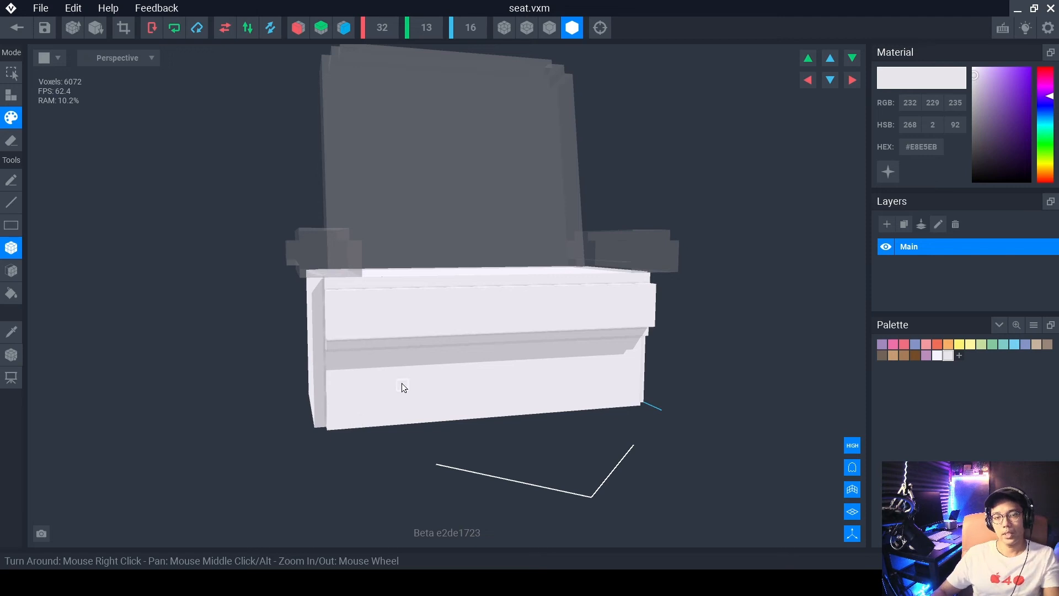
right_drag(402, 383, 387, 352)
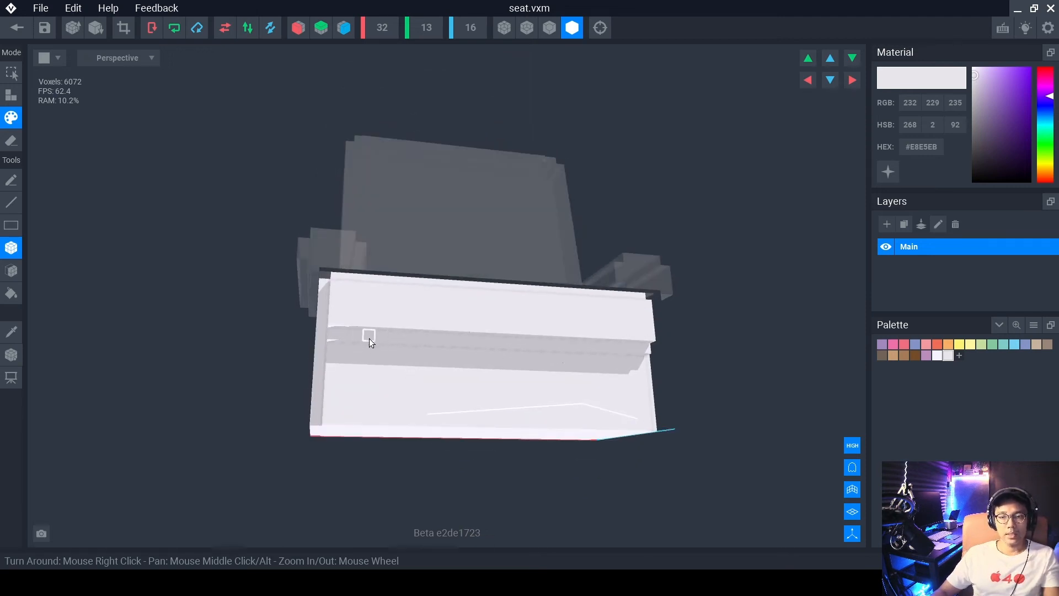
right_drag(369, 339, 377, 384)
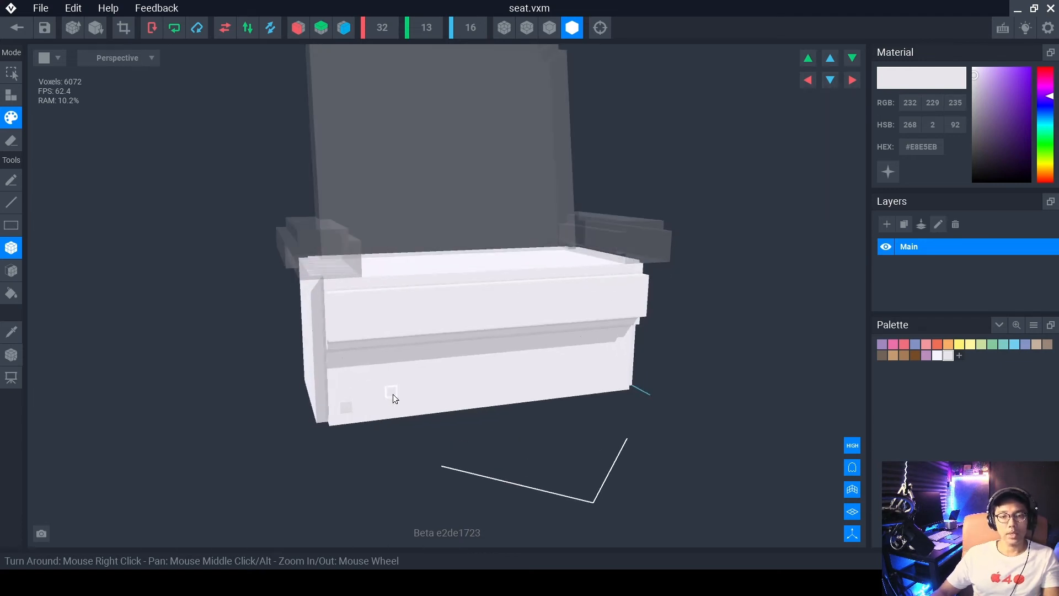
Paint an irregular grey pattern of scattered voxels and blocks along the lower part of the seat's front face.
mouse_move(409, 405)
mouse_down()
mouse_move(457, 392)
mouse_move(459, 407)
mouse_move(475, 384)
mouse_move(580, 367)
mouse_move(617, 376)
mouse_move(491, 398)
mouse_move(499, 396)
mouse_up()
mouse_move(415, 394)
mouse_down()
mouse_move(628, 375)
mouse_move(582, 396)
mouse_move(598, 382)
mouse_move(584, 385)
mouse_up()
mouse_move(425, 378)
mouse_down()
mouse_move(432, 402)
mouse_move(356, 379)
mouse_move(339, 407)
mouse_move(357, 401)
mouse_up()
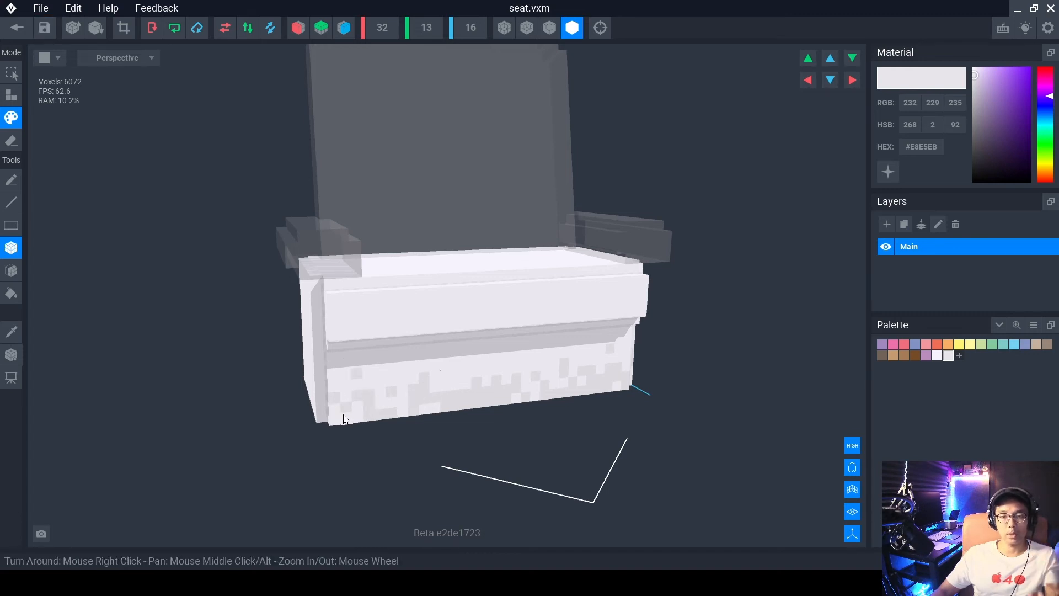
click(342, 417)
mouse_move(425, 408)
mouse_down()
mouse_move(522, 397)
mouse_move(333, 416)
mouse_move(634, 379)
mouse_move(599, 386)
mouse_up()
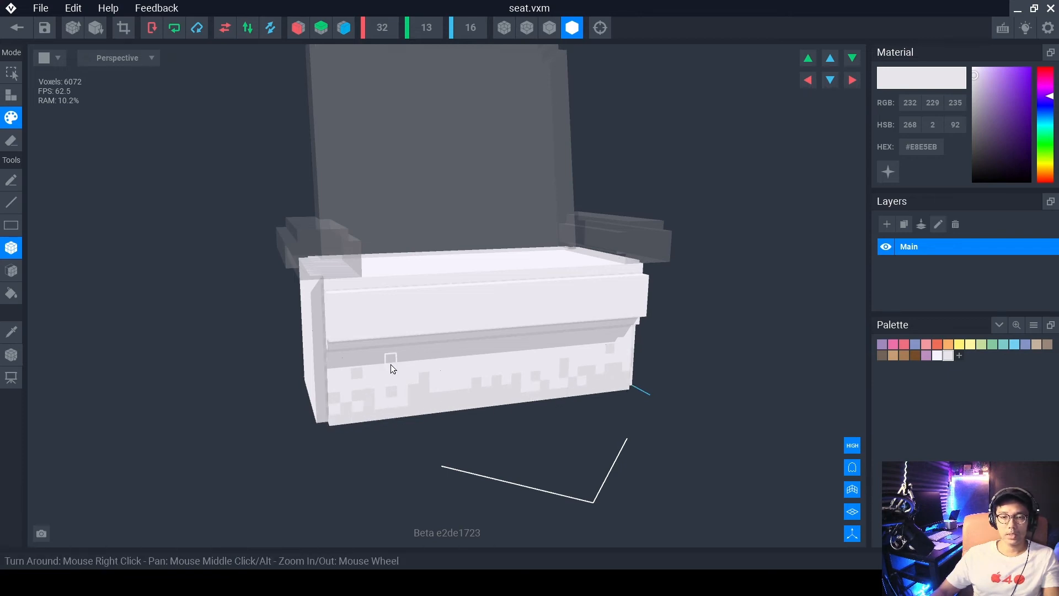
click(405, 393)
click(542, 375)
Paint a grey strip along the bottom of one side of the seat, with scattered grey voxels above it.
right_drag(459, 381, 623, 380)
middle_drag(406, 447, 432, 441)
right_drag(432, 442, 478, 438)
drag(356, 441, 520, 430)
click(371, 427)
click(398, 385)
mouse_move(383, 397)
mouse_down()
mouse_move(385, 386)
mouse_move(424, 399)
mouse_up()
click(451, 369)
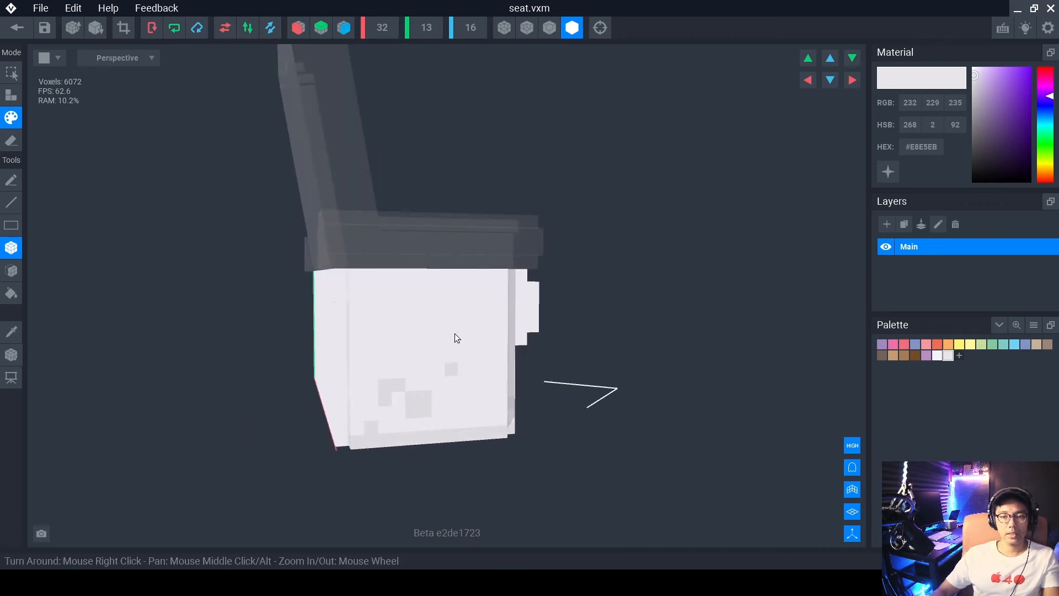
click(492, 392)
click(451, 411)
drag(501, 420, 475, 422)
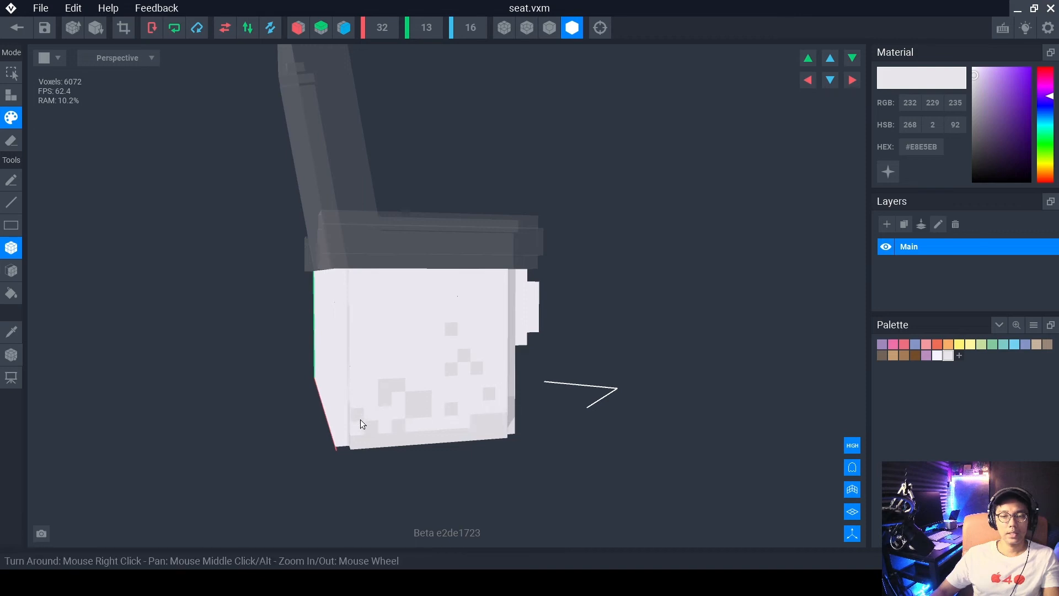
Paint a grey strip along the bottom of the seat's back and scatter grey voxels near one lower corner.
right_drag(414, 437, 382, 433)
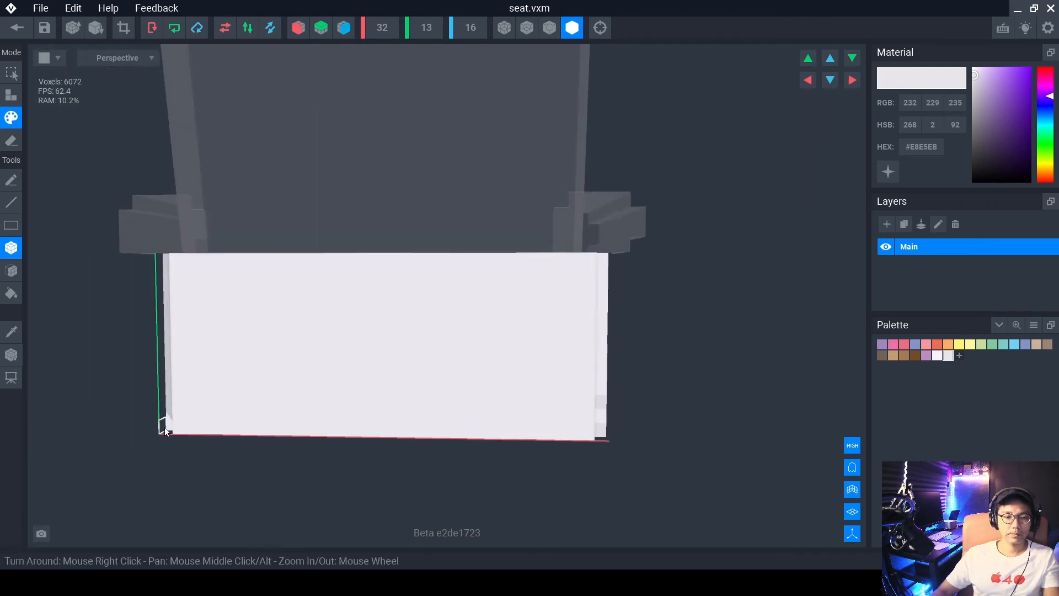
click(182, 430)
drag(182, 430, 590, 435)
right_drag(590, 436, 310, 406)
click(242, 388)
click(242, 419)
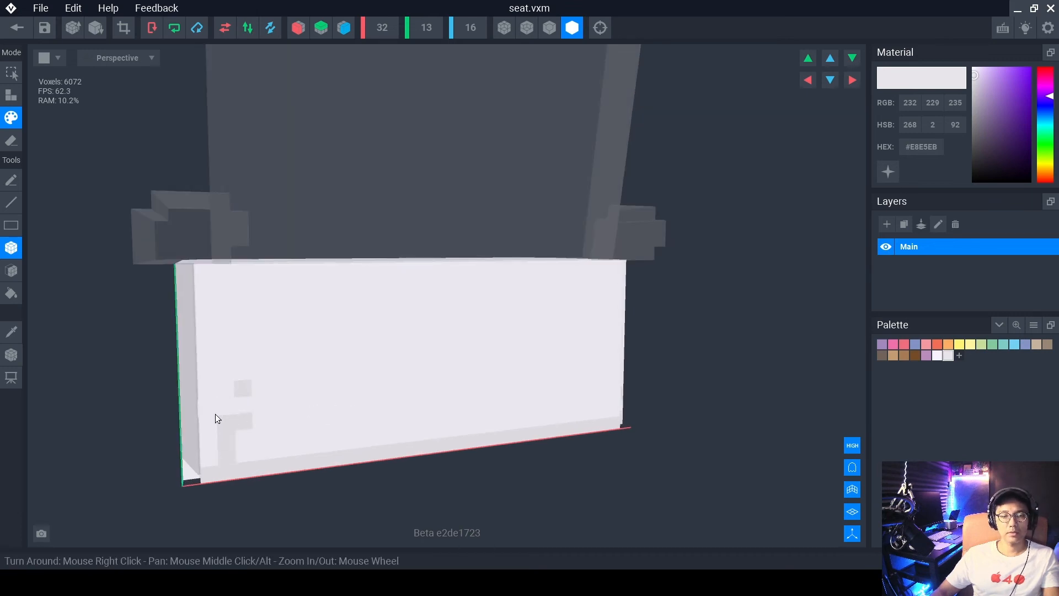
drag(354, 437, 343, 439)
click(311, 443)
click(264, 447)
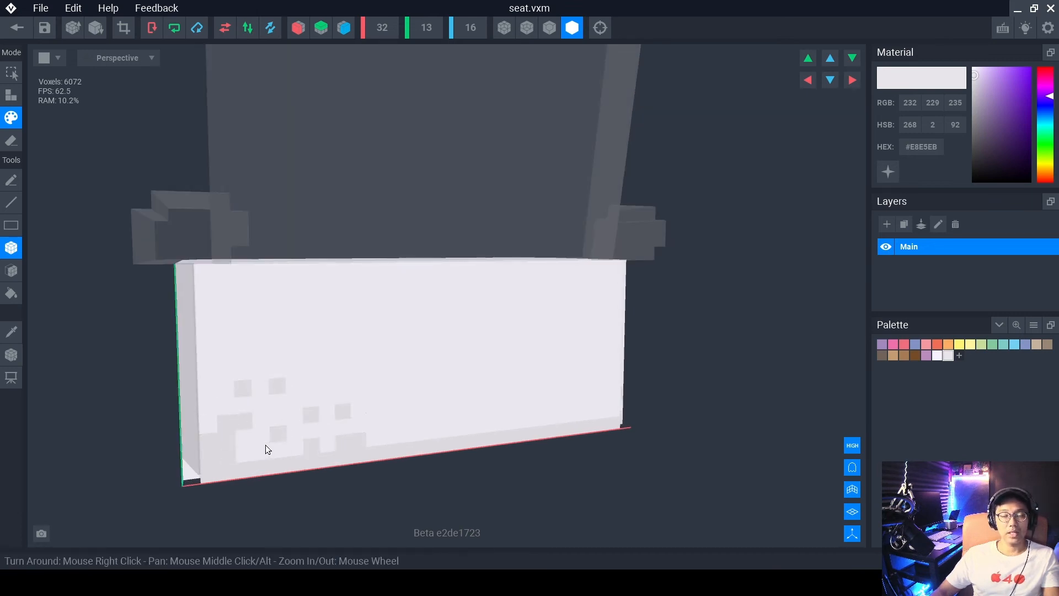
Scatter more single grey voxels and small blocks across the rest of the lower half of the seat's back.
drag(345, 364, 357, 364)
drag(404, 390, 416, 389)
click(417, 405)
click(373, 409)
click(389, 423)
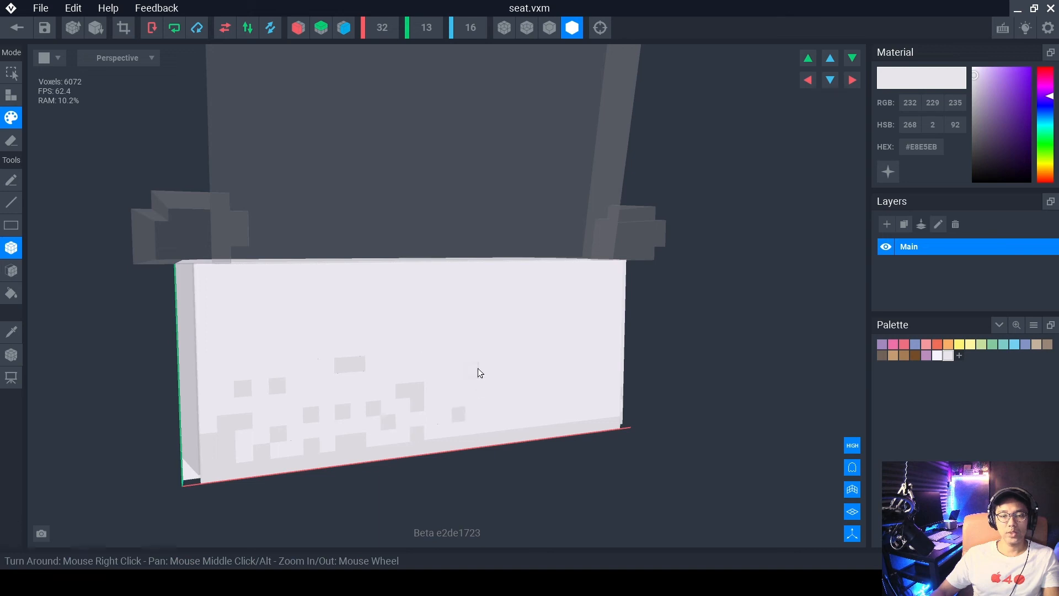
click(548, 389)
click(502, 364)
click(535, 419)
click(582, 414)
click(594, 361)
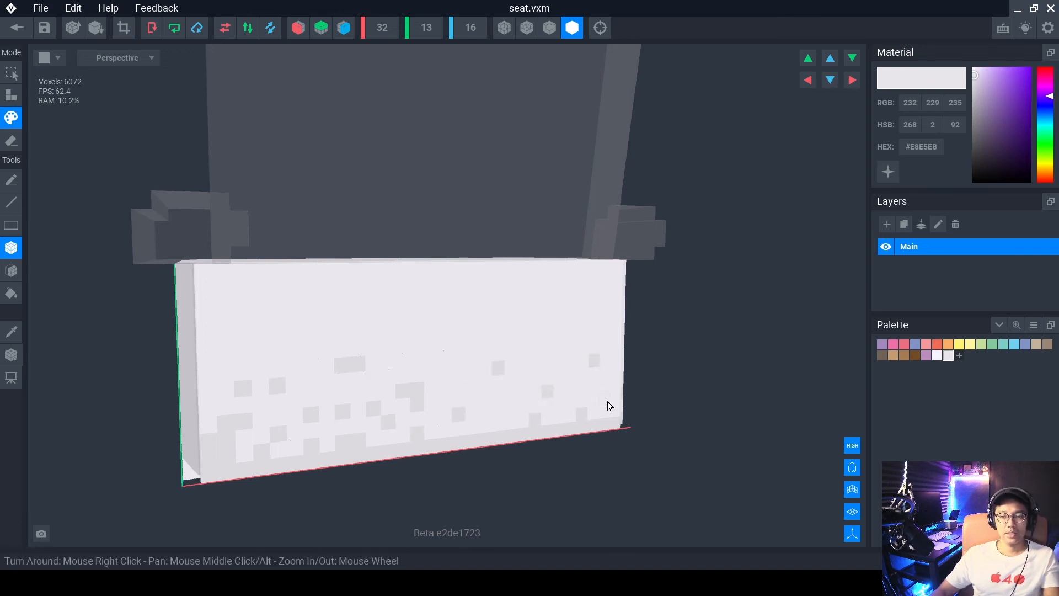
Paint a grey strip along the bottom of the seat's opposite side and add scattered grey patches above it.
mouse_move(451, 432)
right_down()
mouse_move(337, 402)
mouse_move(193, 453)
right_up()
middle_drag(193, 454, 250, 448)
drag(275, 455, 405, 448)
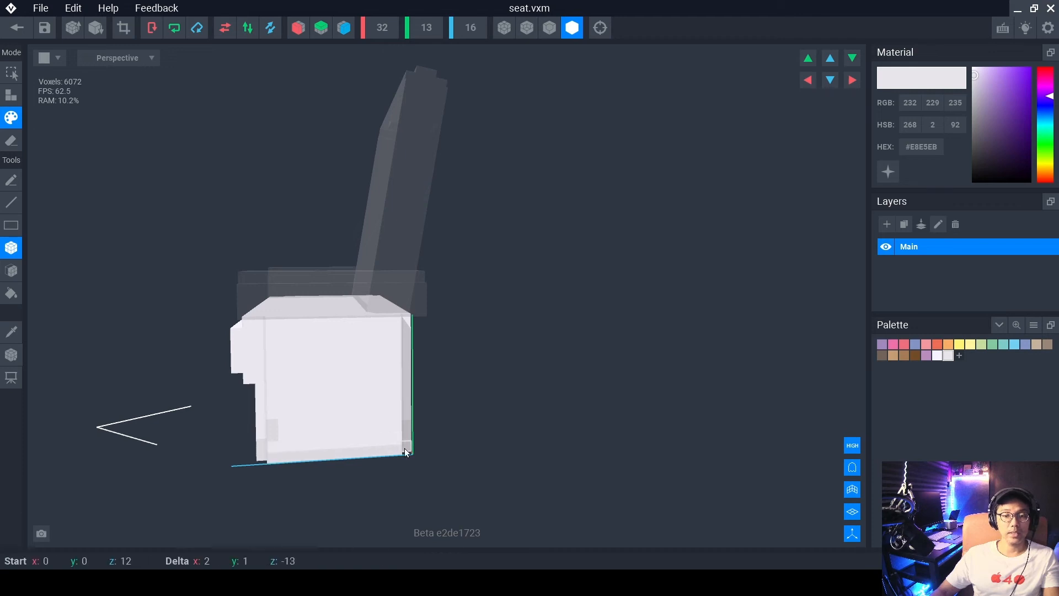
click(340, 388)
click(340, 420)
drag(330, 421, 316, 424)
mouse_move(330, 443)
mouse_down()
mouse_move(381, 431)
mouse_move(295, 437)
mouse_up()
Paint scattered grey blocks along the underside of the seat's front slab.
mouse_move(294, 434)
right_down()
mouse_move(353, 441)
mouse_move(350, 415)
mouse_move(349, 442)
mouse_move(200, 397)
right_up()
drag(177, 396, 312, 420)
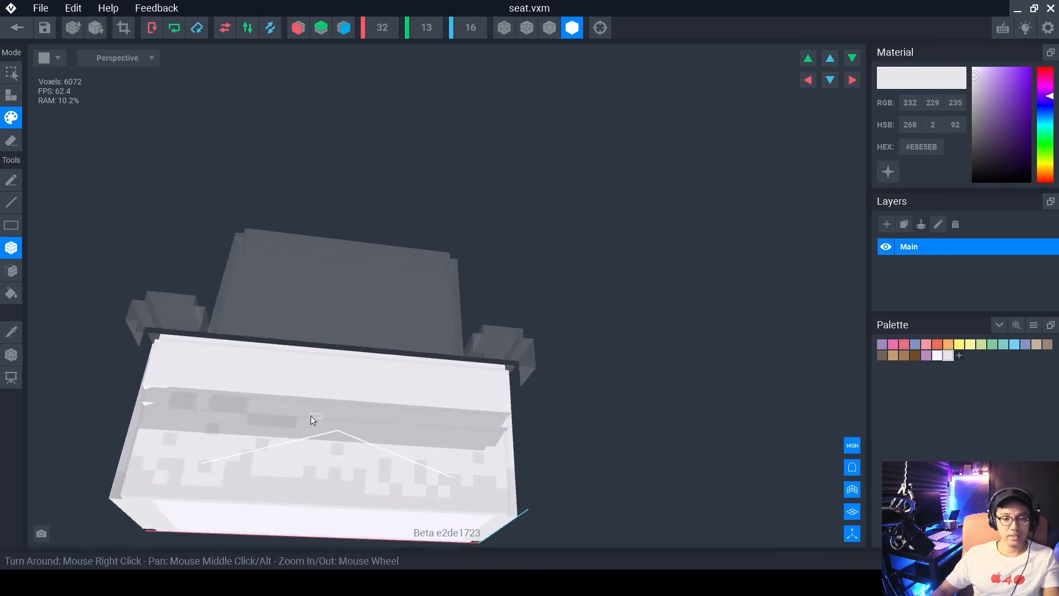
drag(412, 422, 508, 424)
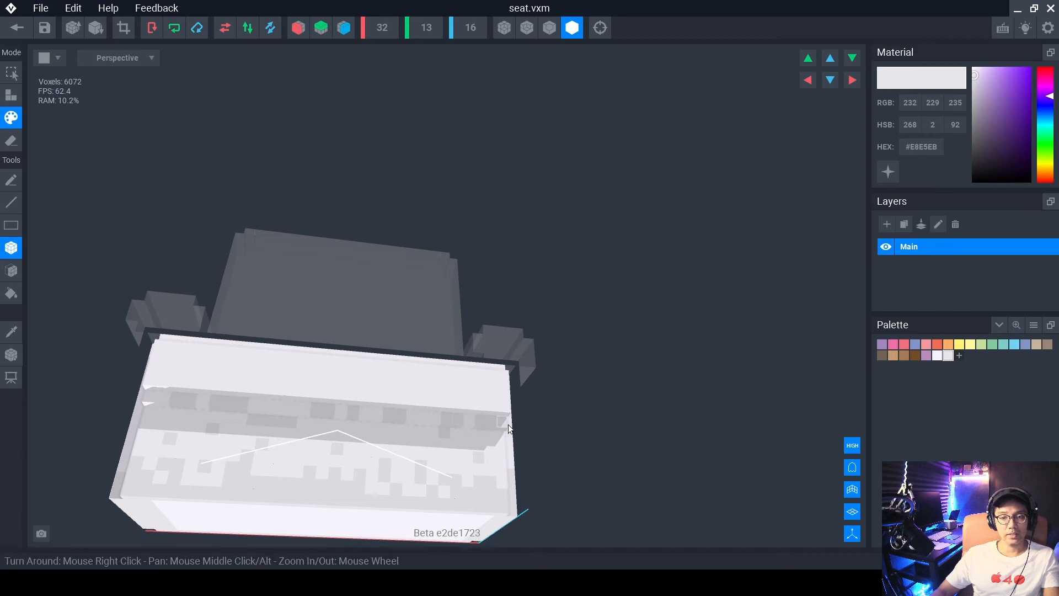
right_drag(156, 402, 392, 411)
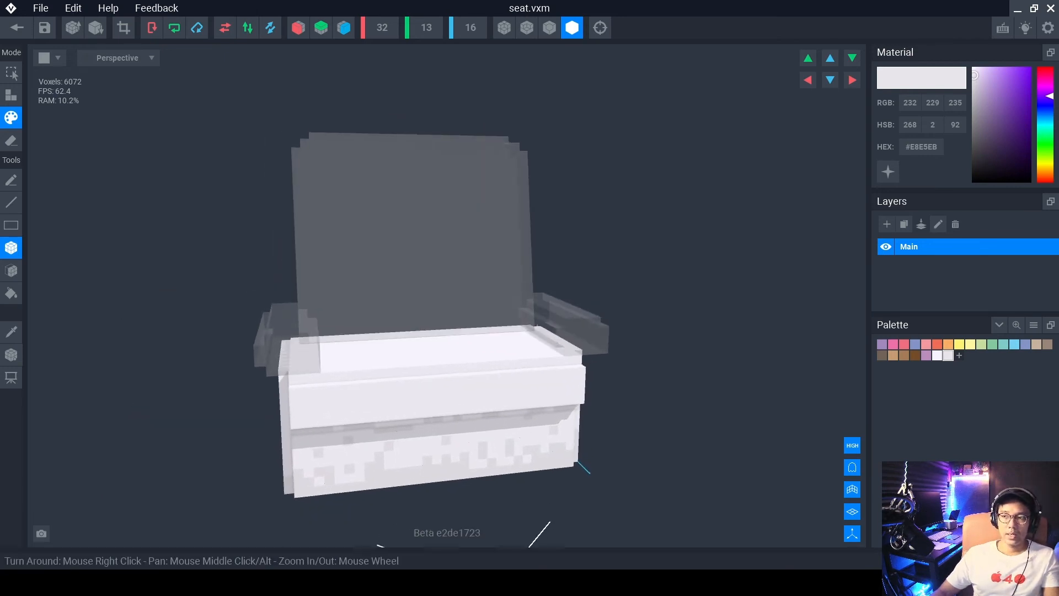
middle_drag(424, 396, 387, 411)
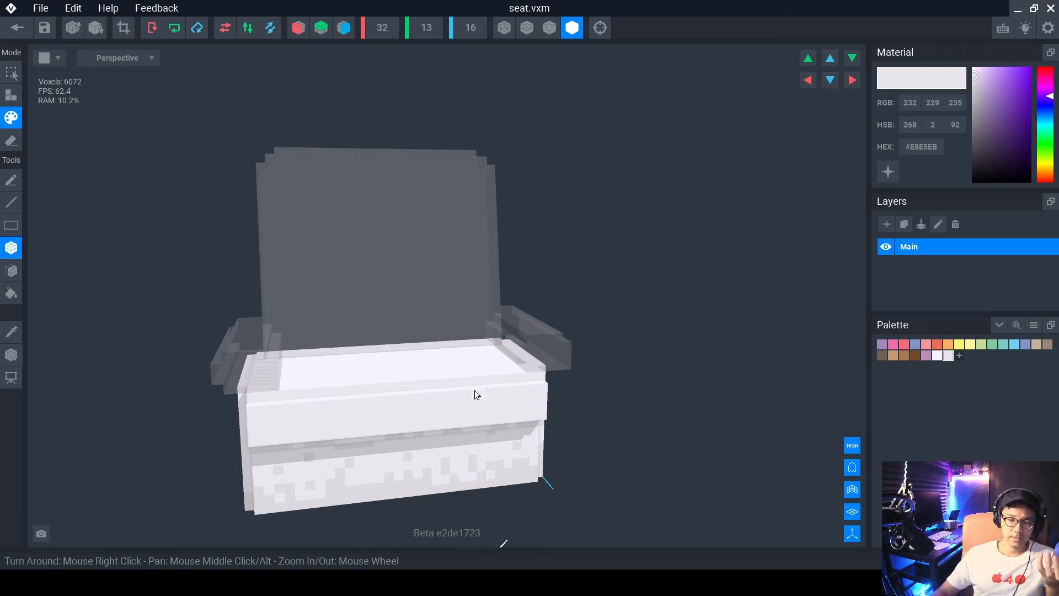
Add pure white #FFFFFF to the palette and scatter small white voxels on the seat's top surface near the front edge.
click(959, 356)
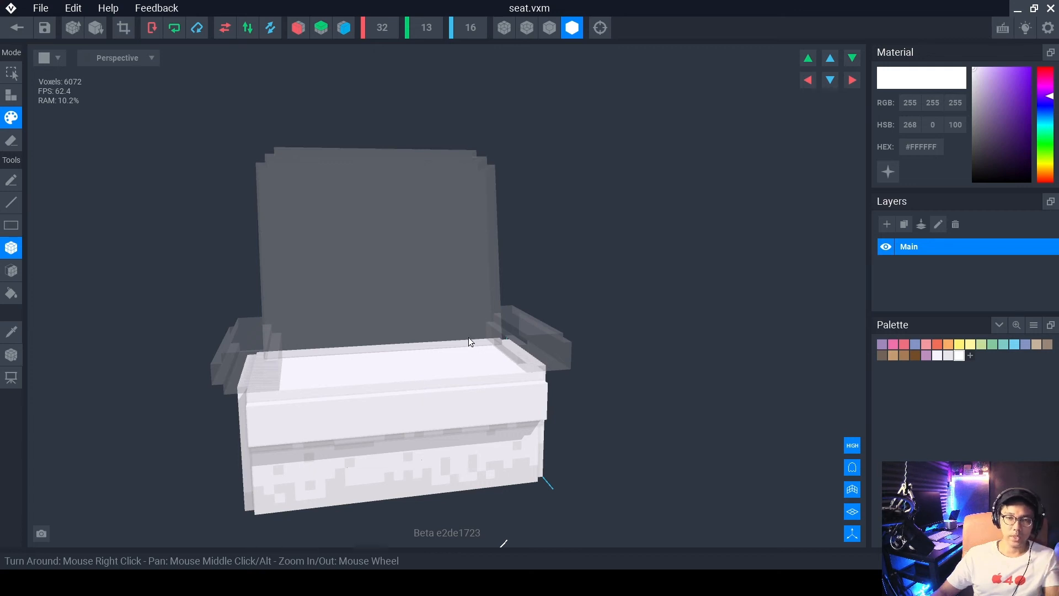
scroll(475, 345, up, 2)
middle_drag(475, 345, 557, 338)
scroll(476, 345, down, 2)
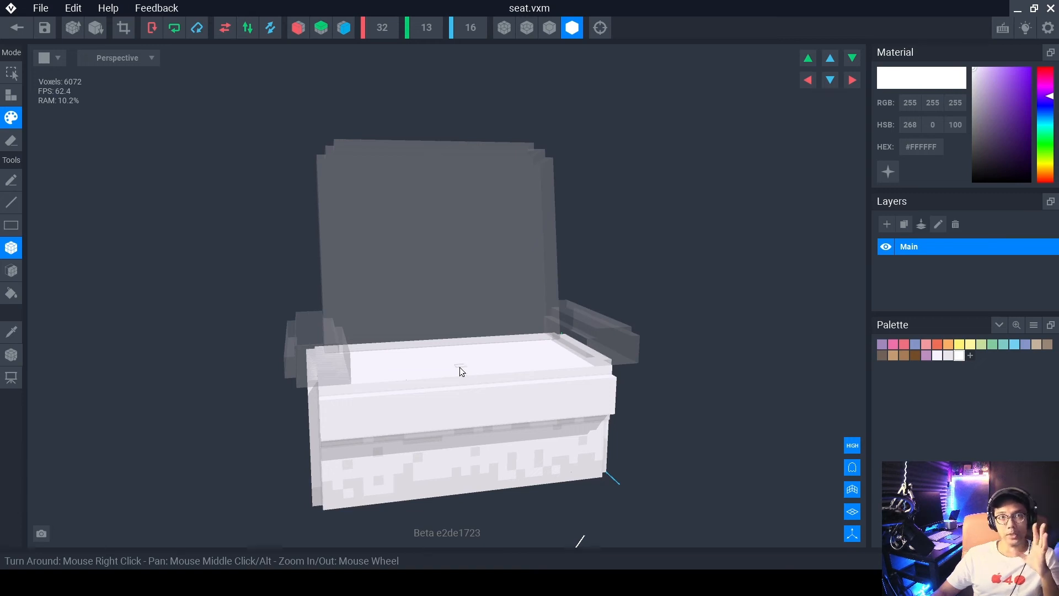
scroll(472, 371, up, 3)
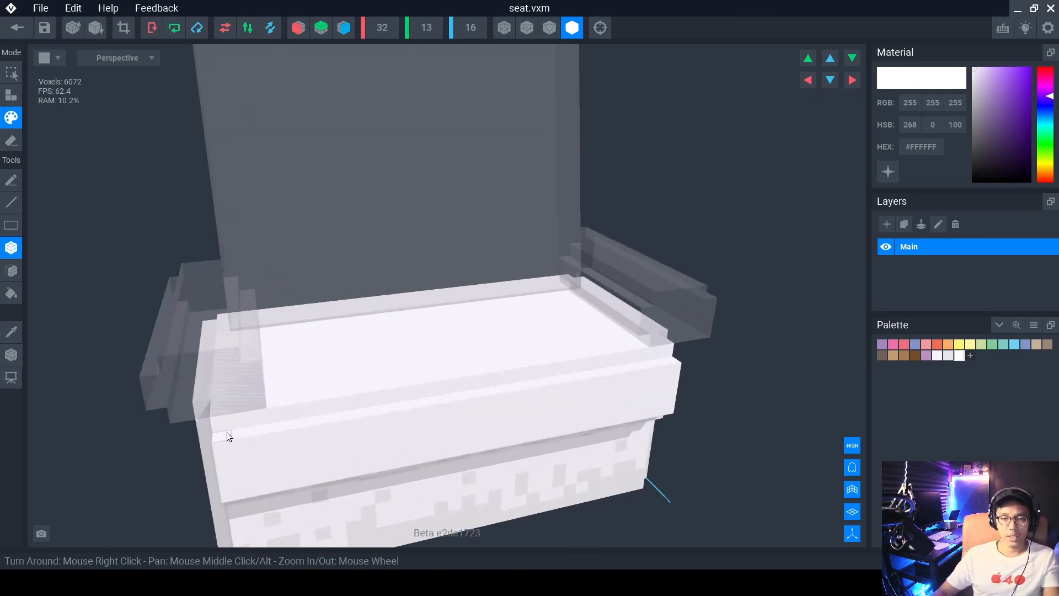
right_drag(366, 389, 375, 375)
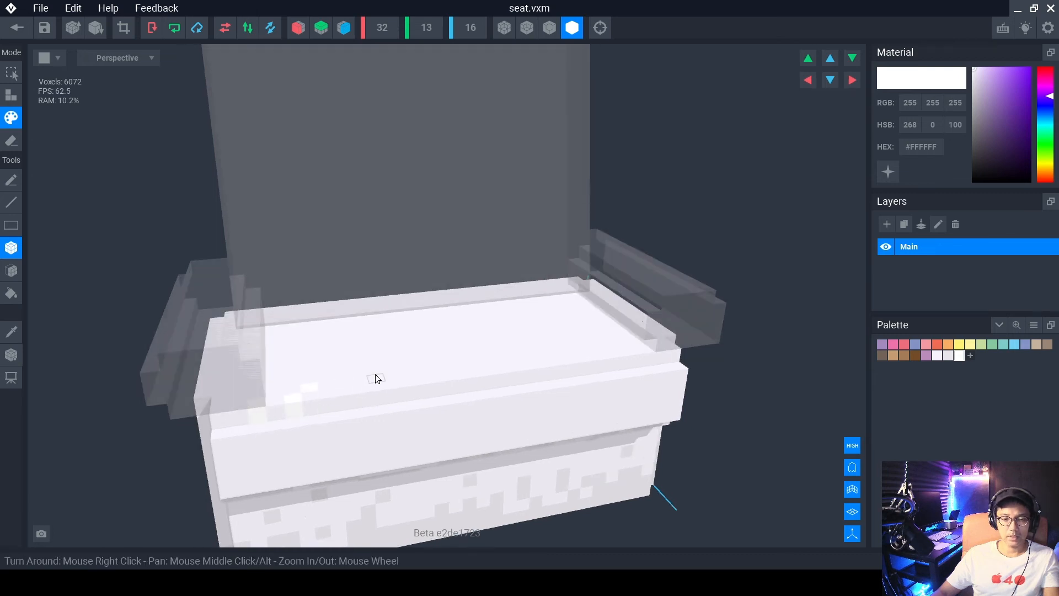
click(371, 363)
click(389, 368)
click(411, 372)
click(396, 385)
click(356, 394)
Paint longer white strips and small white patches along the seat's front edge as highlights.
drag(357, 394, 382, 390)
drag(429, 384, 461, 380)
drag(418, 411, 256, 428)
mouse_move(433, 407)
mouse_down()
mouse_move(505, 375)
mouse_move(528, 397)
mouse_up()
click(481, 398)
click(534, 375)
click(537, 395)
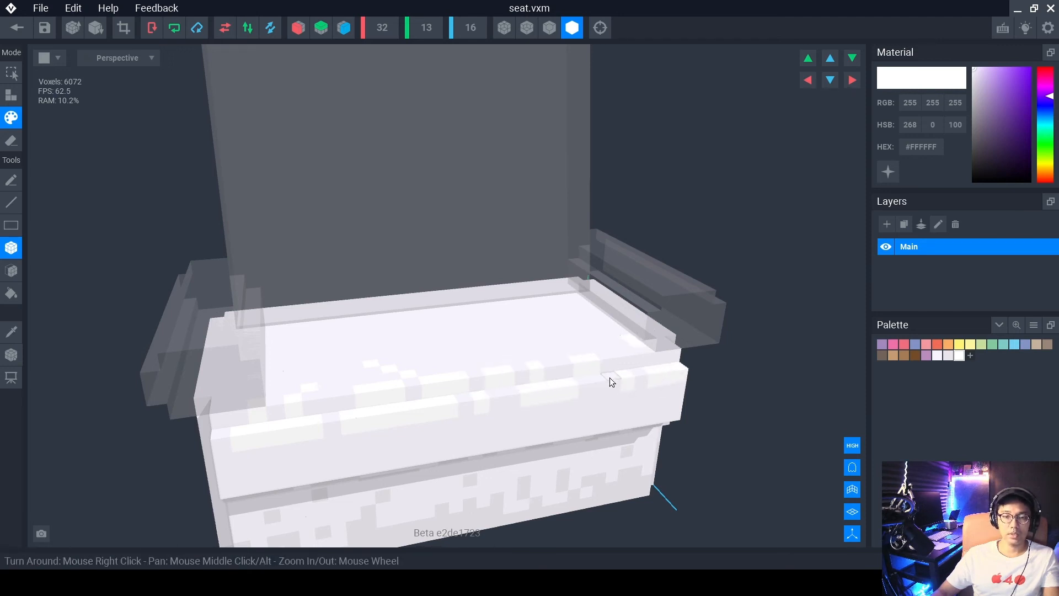
Switch the paint colour to light grey #E8E5EB and scatter grey voxels along the rear and side edges of the seat's top.
right_drag(609, 378, 537, 416)
scroll(537, 415, down, 6)
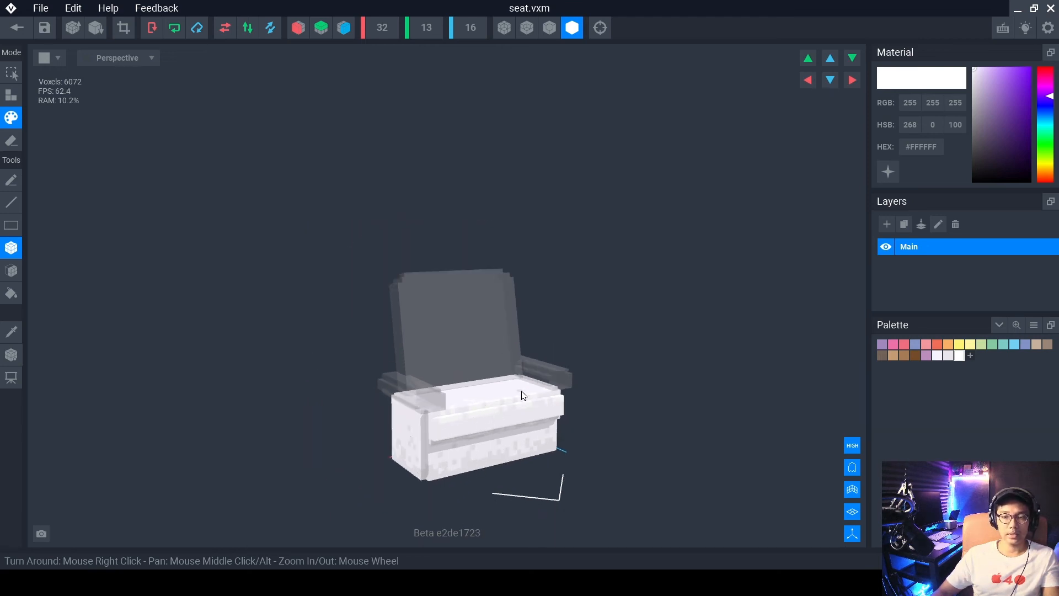
scroll(513, 405, up, 4)
right_drag(498, 415, 471, 412)
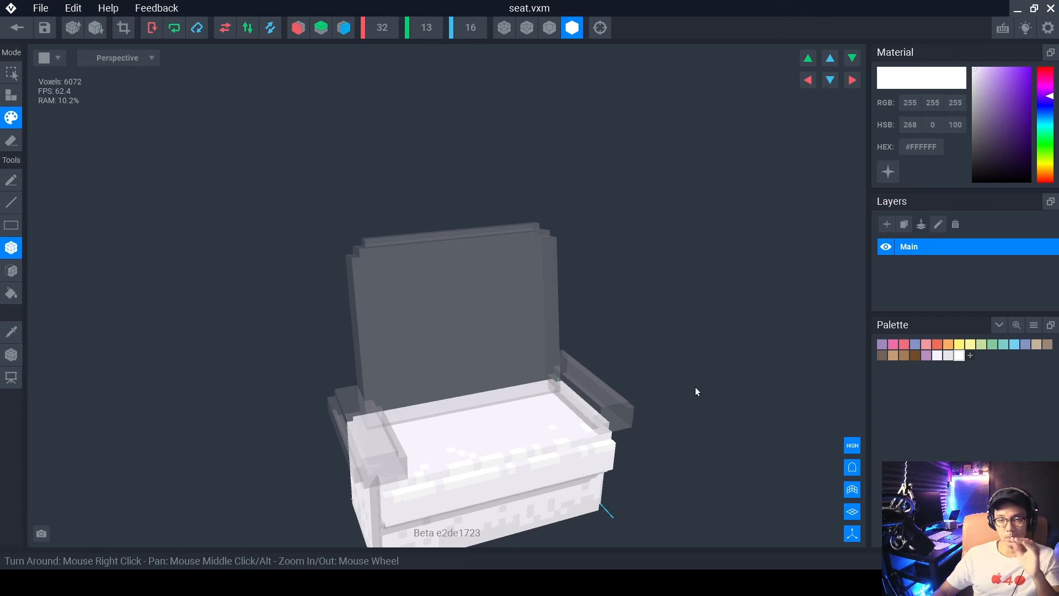
click(947, 356)
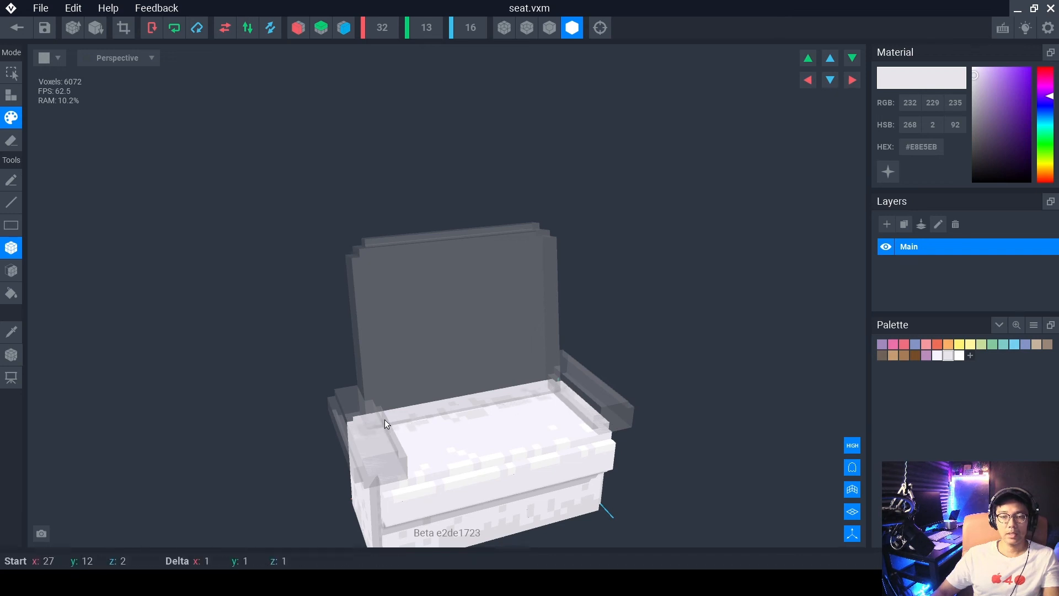
right_drag(399, 435, 452, 418)
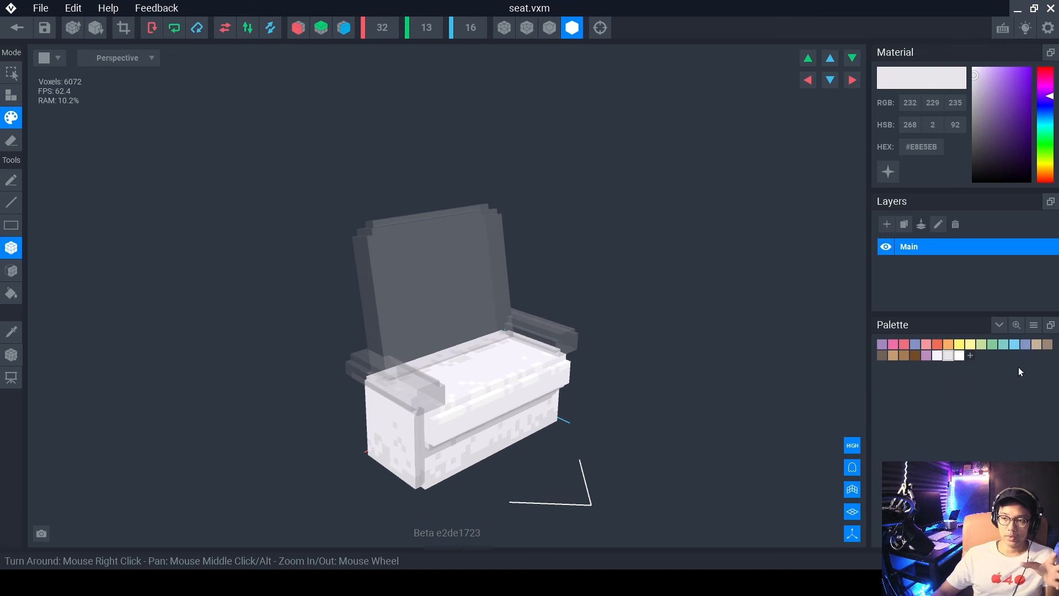
Start saving the current palette and choose the armchair folder inside VoxEdit as its location.
click(1034, 326)
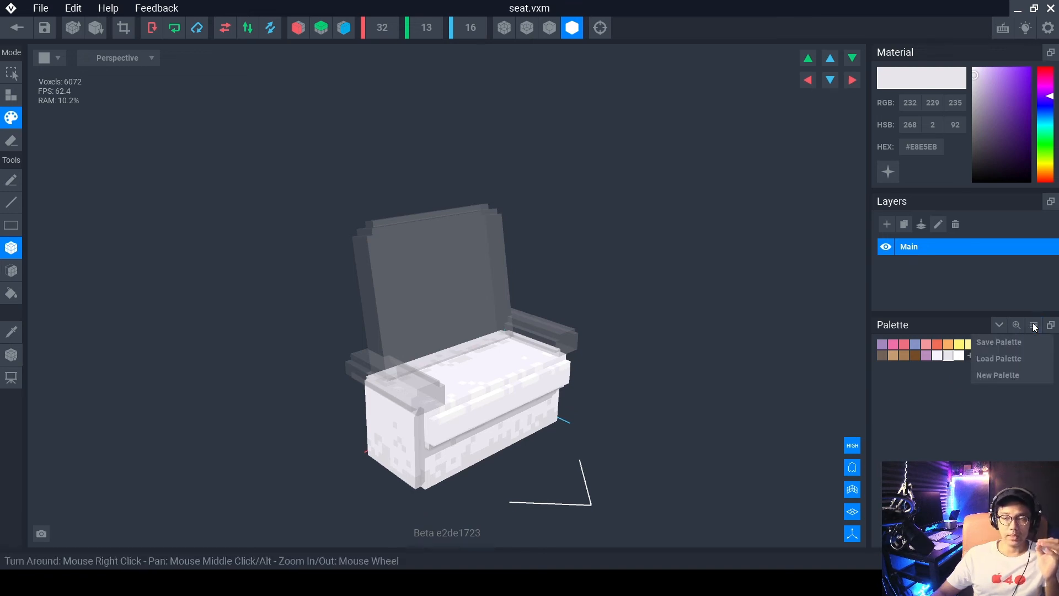
click(1021, 345)
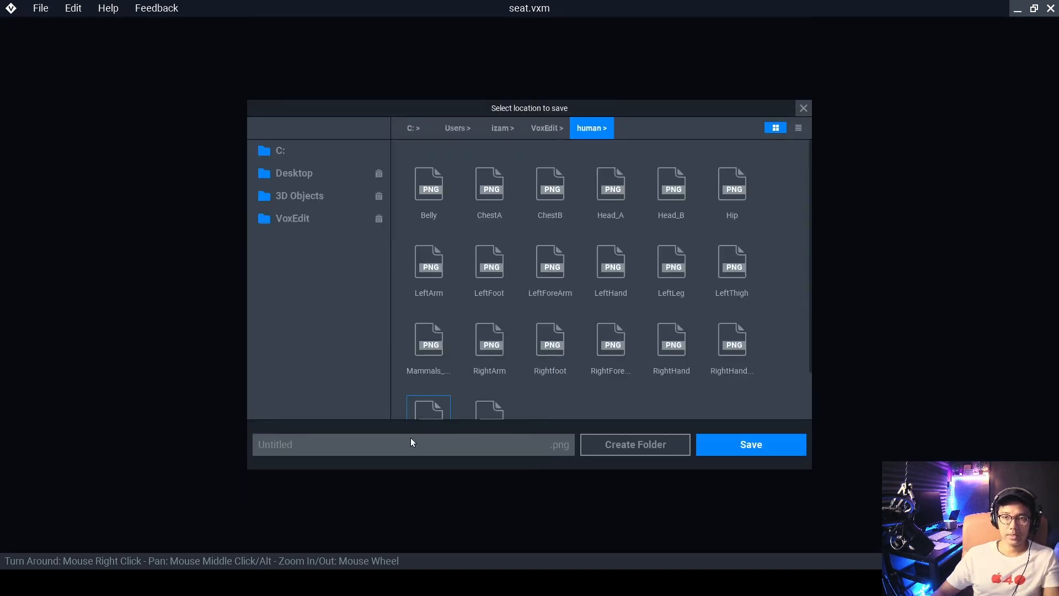
click(547, 126)
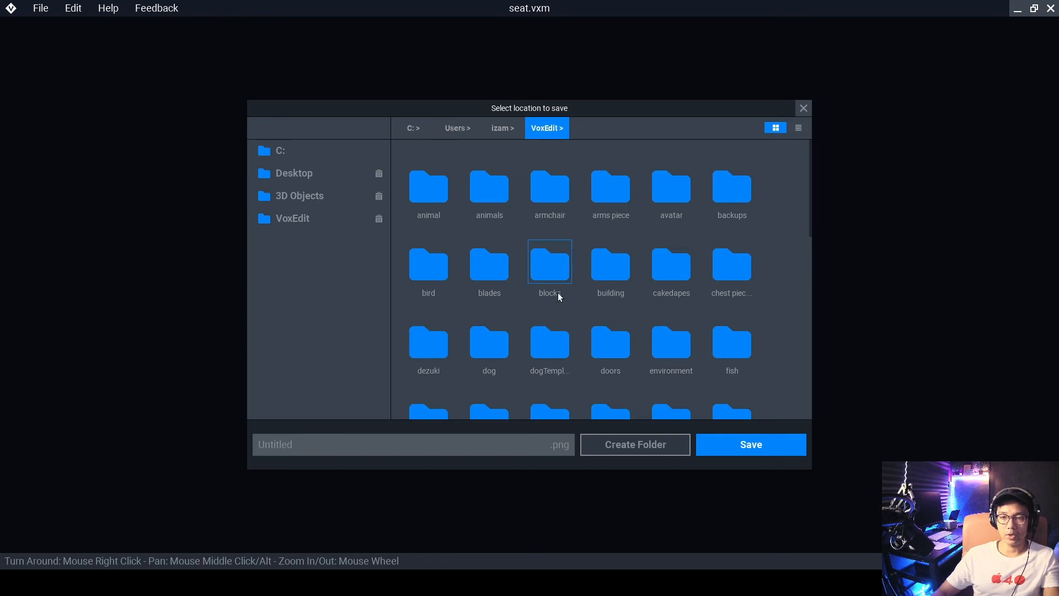
scroll(559, 293, down, 3)
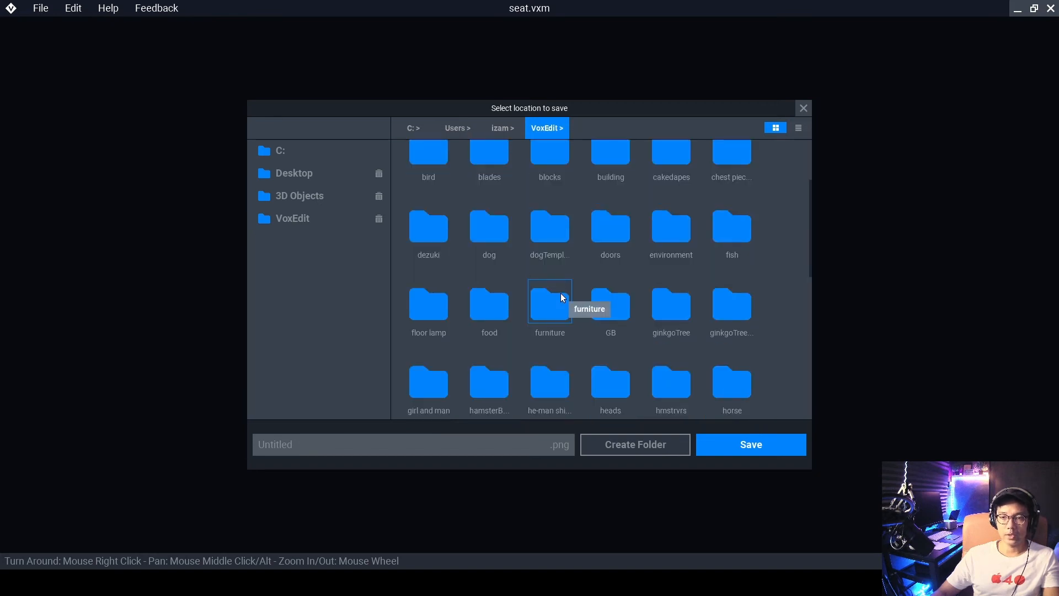
scroll(561, 286, up, 3)
double_click(553, 194)
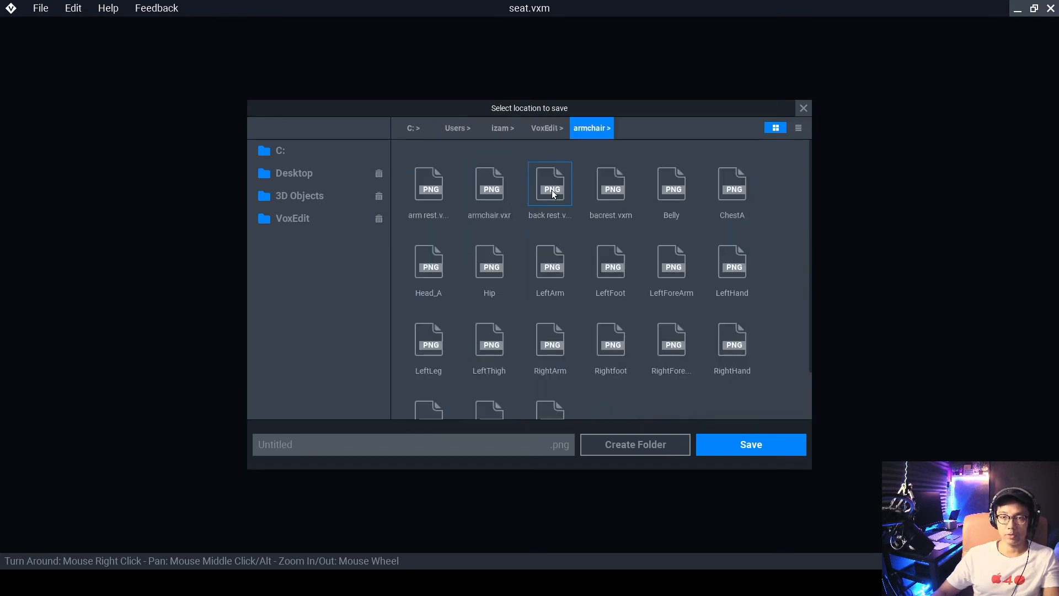
Name the palette file "armchair palette" and save it.
click(468, 445)
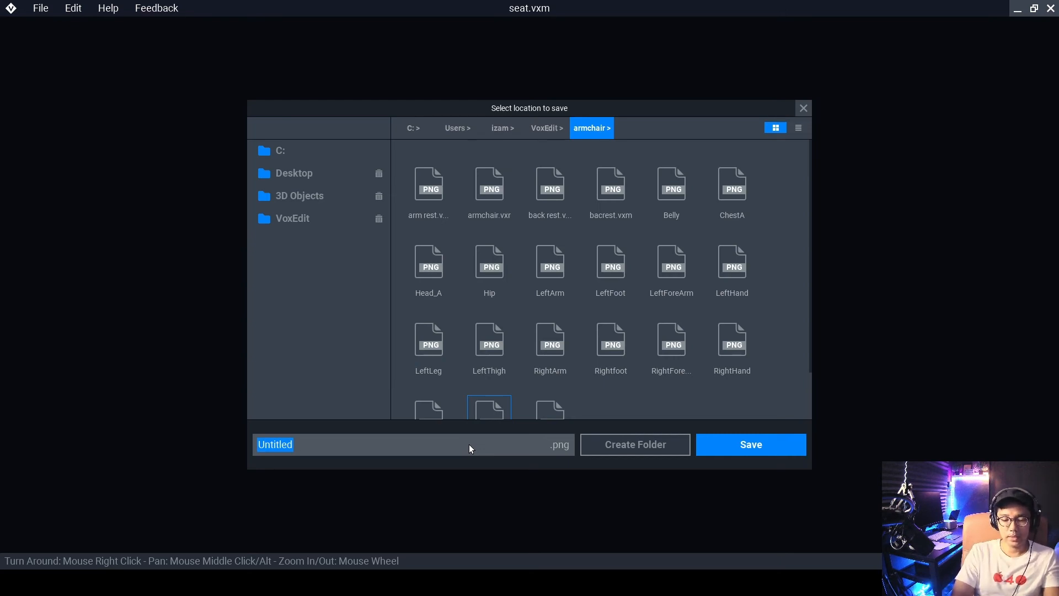
text(armchair p)
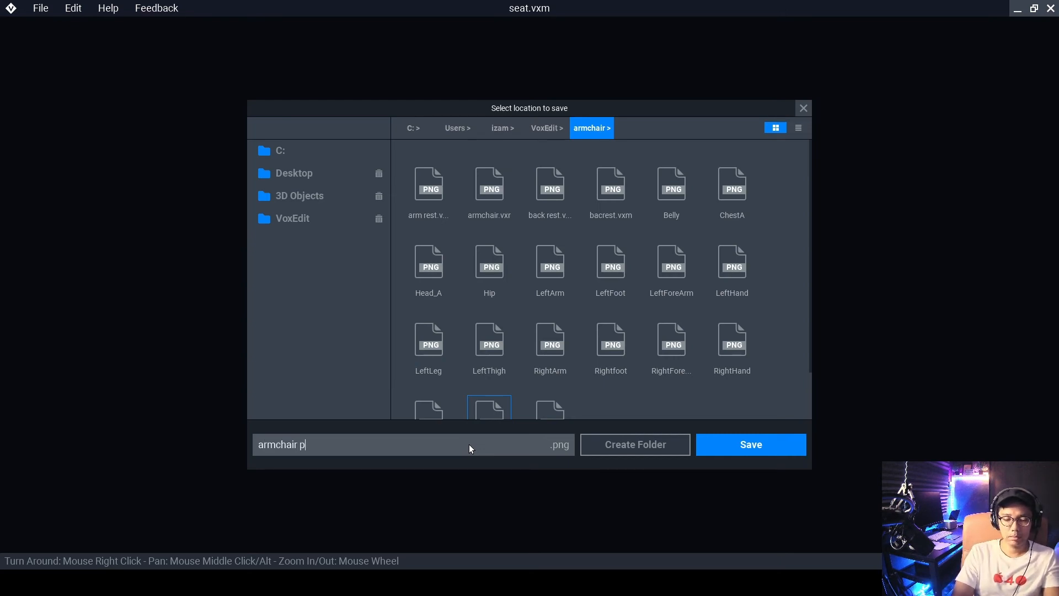
text(allet)
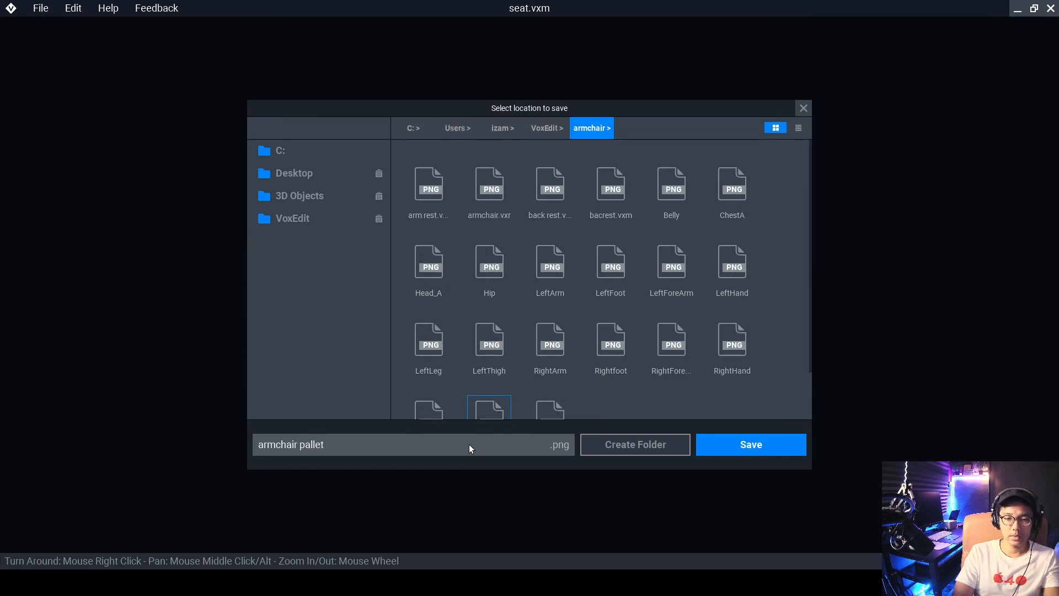
key(BackSpace)
key(BackSpace)
key(BackSpace)
key(BackSpace)
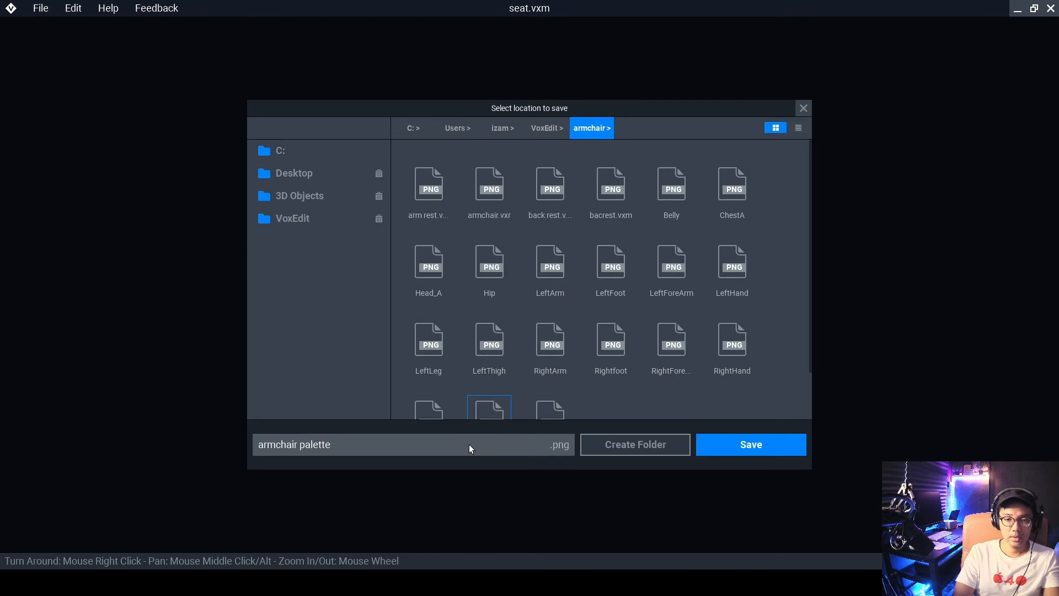
click(726, 445)
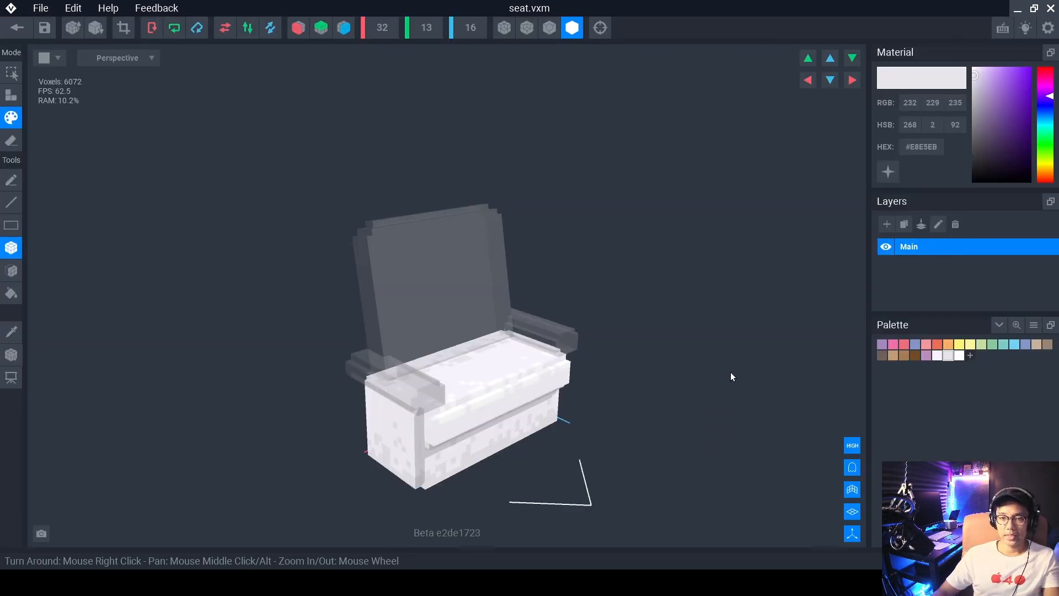
Leave the seat model and return to the armchair rig, saving the changes to seat.vxm.
right_drag(494, 329, 499, 360)
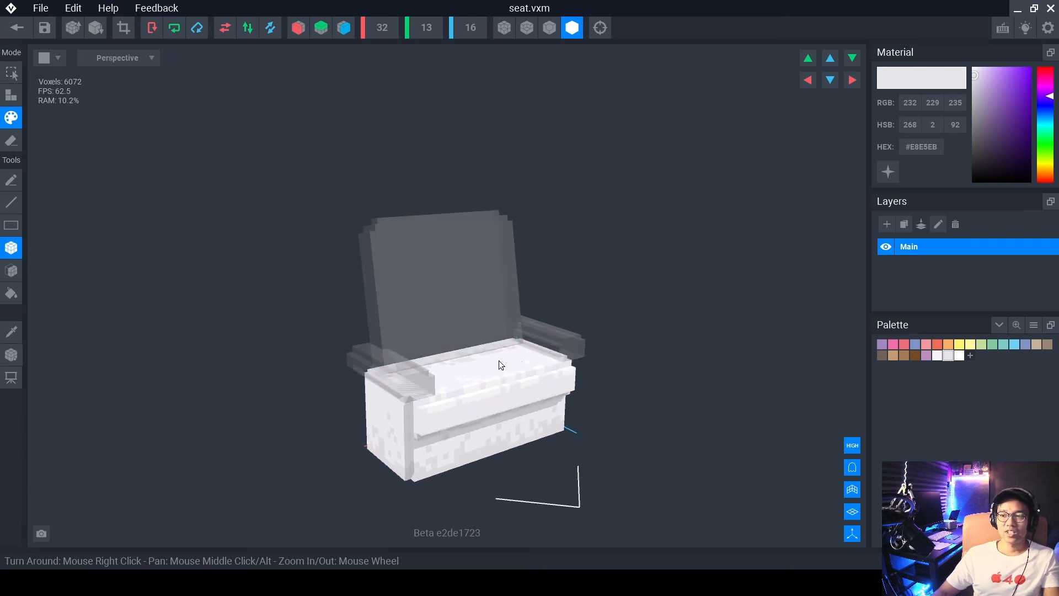
click(16, 28)
click(392, 208)
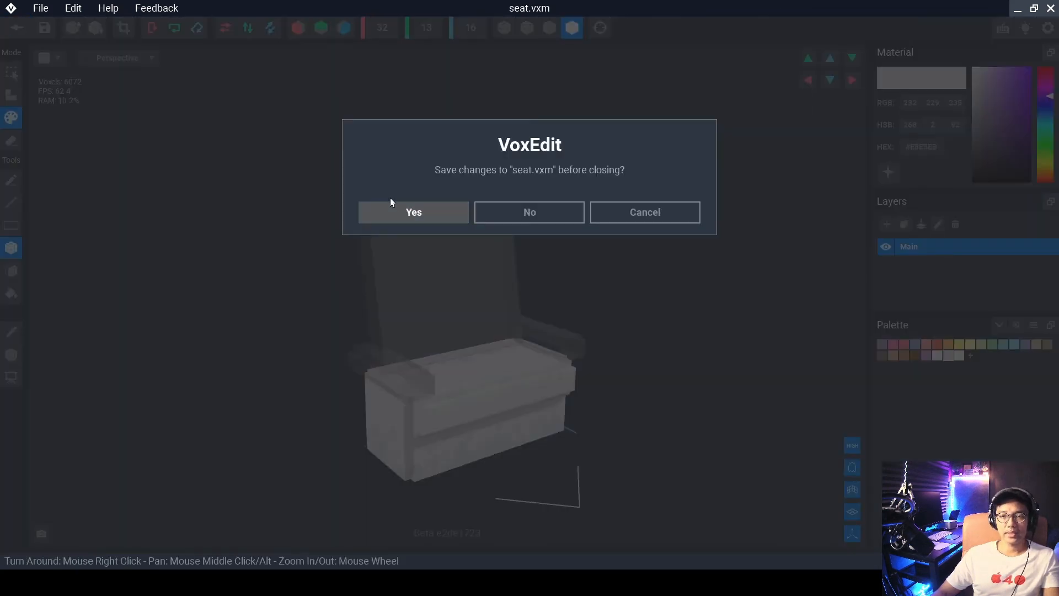
Select the back rest in the armchair rig and open its voxel model for editing.
scroll(493, 180, up, 5)
middle_drag(495, 148, 496, 187)
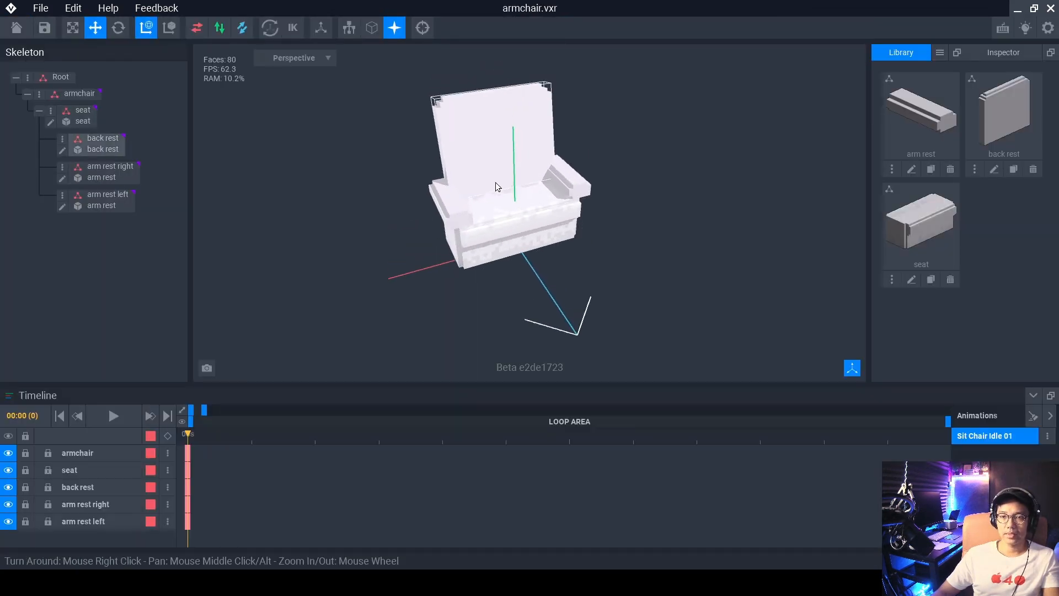
right_drag(499, 200, 514, 187)
mouse_move(528, 255)
right_down()
mouse_move(486, 254)
mouse_move(527, 245)
right_up()
scroll(557, 219, up, 2)
scroll(518, 259, down, 3)
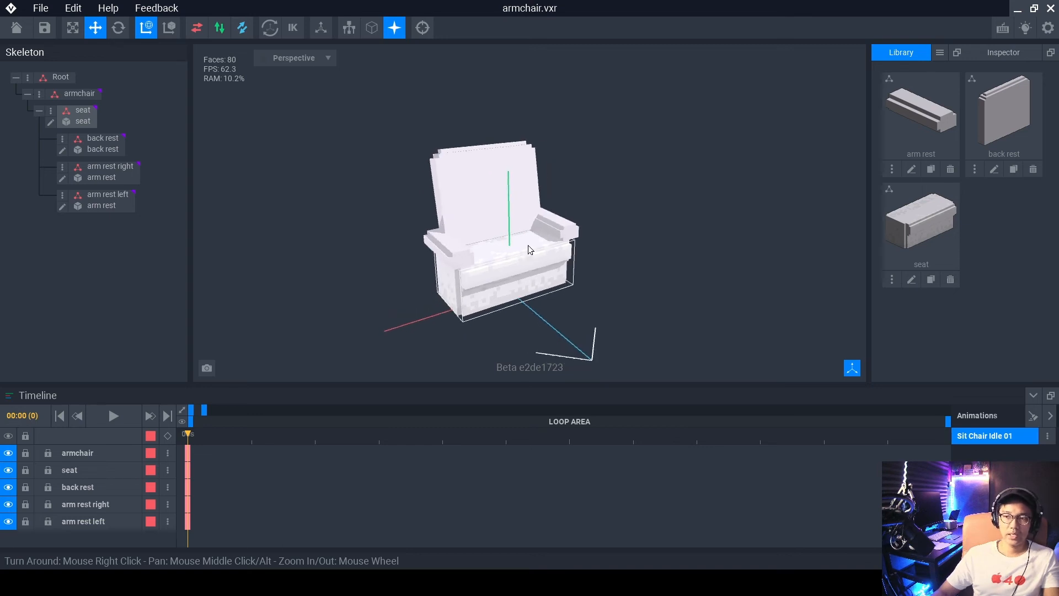
click(472, 204)
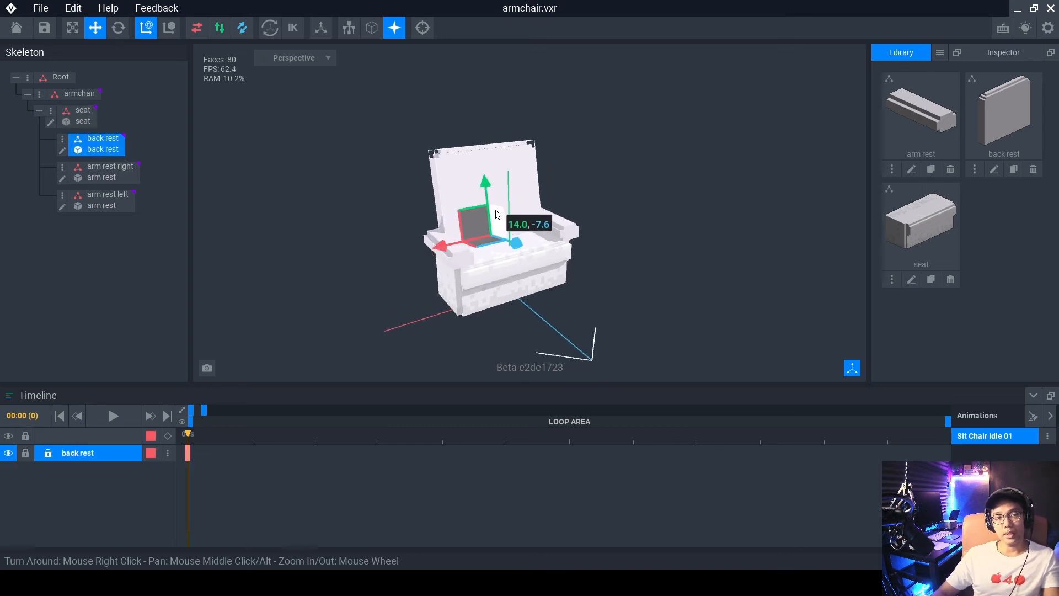
click(63, 150)
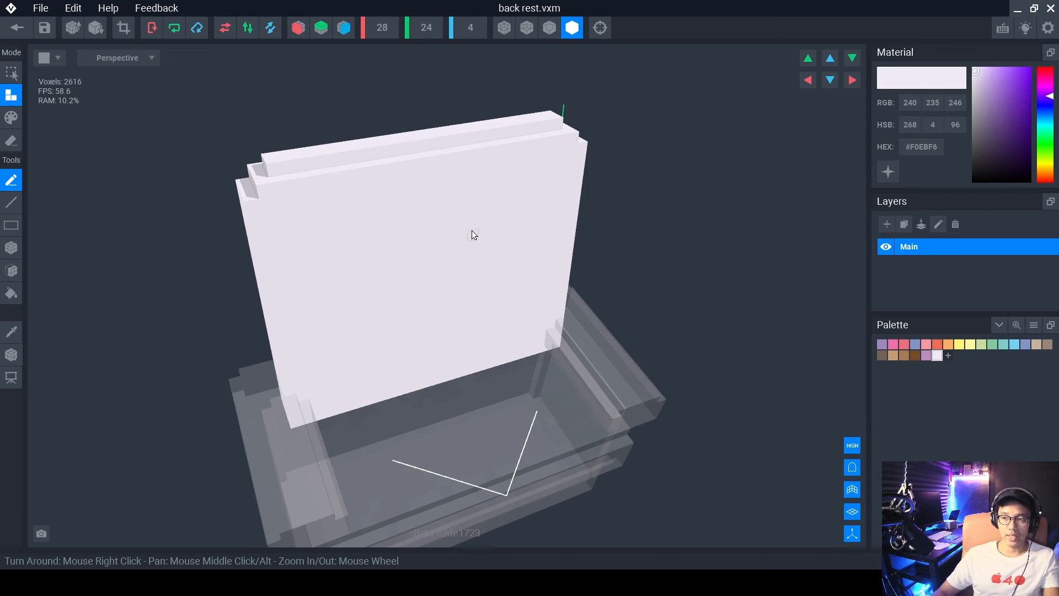
Load the saved armchair palette into the back rest model.
click(1033, 325)
click(1024, 360)
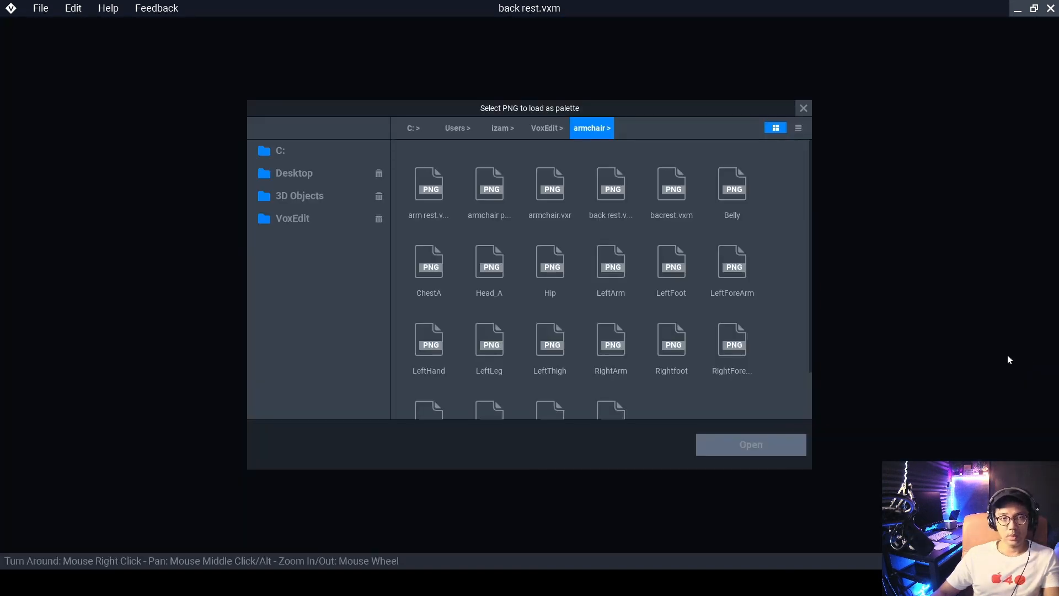
click(487, 193)
click(746, 442)
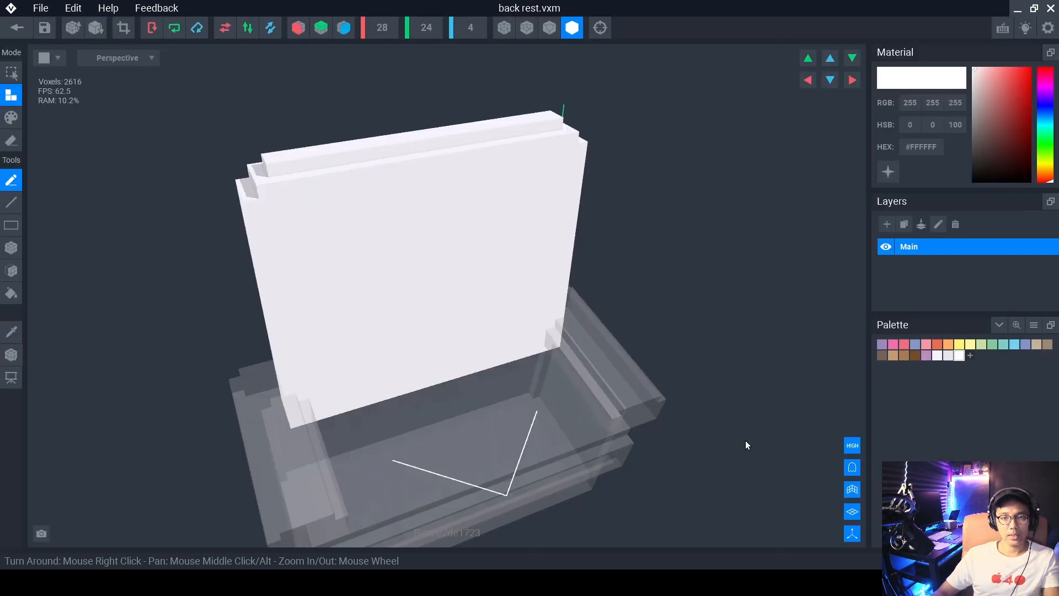
Switch to painting with the box tool and scatter white #FFFFFF voxels along the back rest's stepped top edge.
scroll(378, 296, down, 3)
right_drag(379, 296, 382, 296)
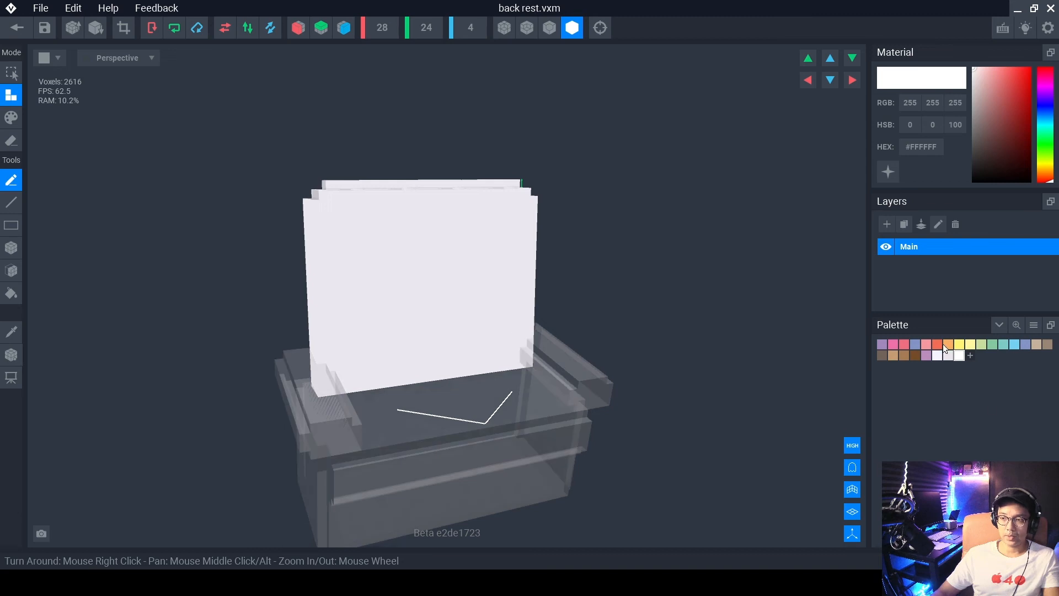
scroll(433, 269, up, 2)
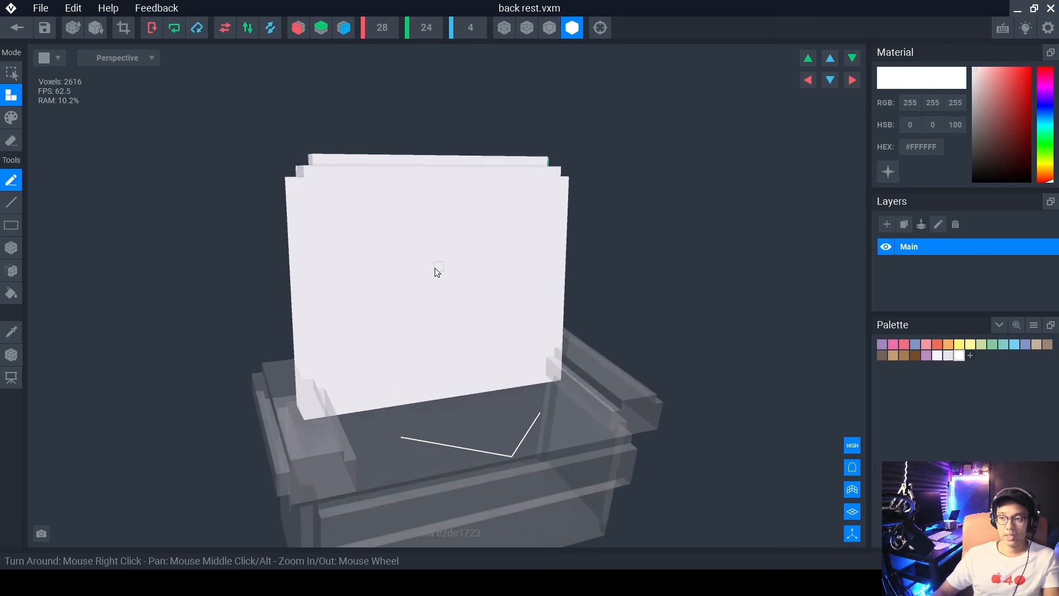
right_drag(333, 194, 363, 215)
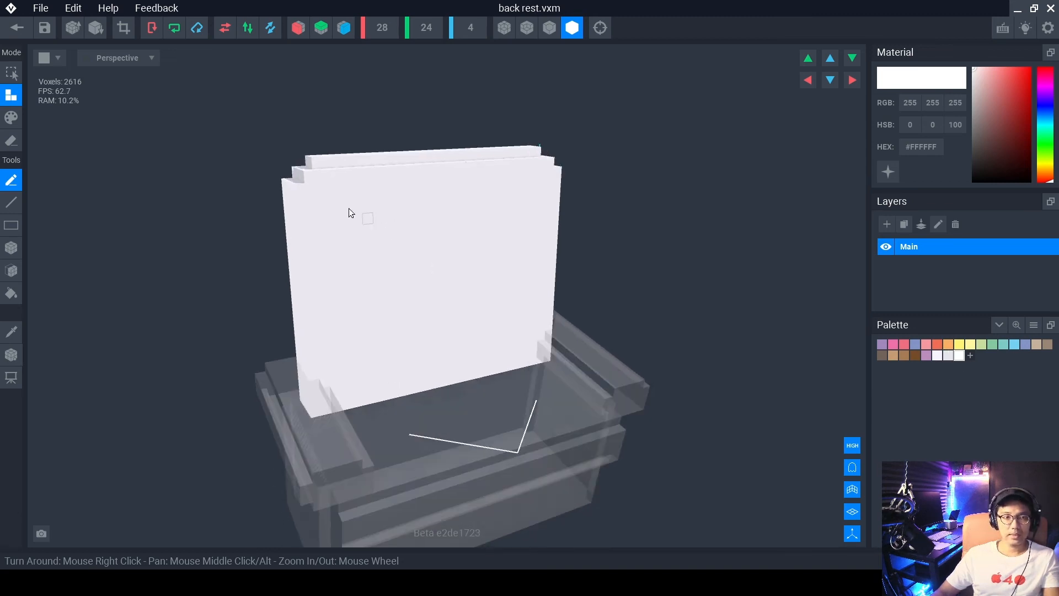
click(11, 118)
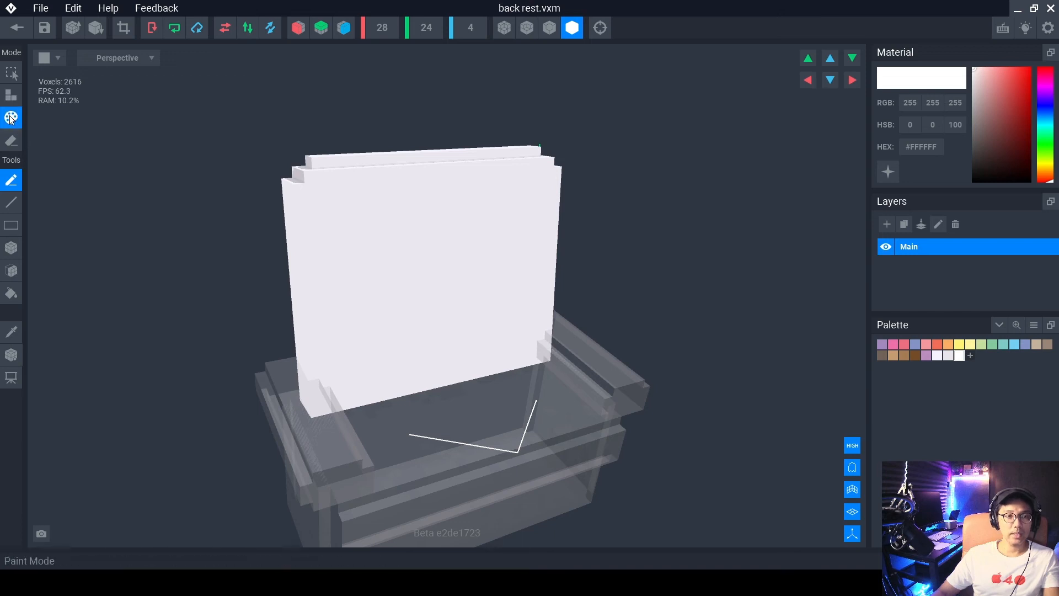
click(11, 247)
right_drag(430, 227, 305, 226)
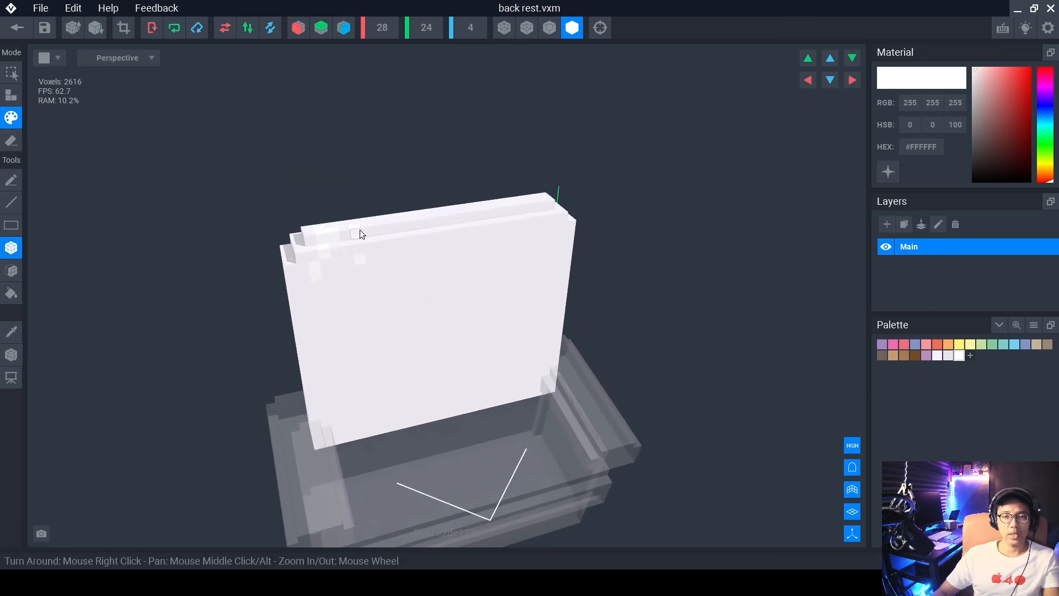
mouse_move(411, 218)
mouse_down()
mouse_move(463, 223)
mouse_move(482, 211)
mouse_up()
click(440, 216)
click(524, 208)
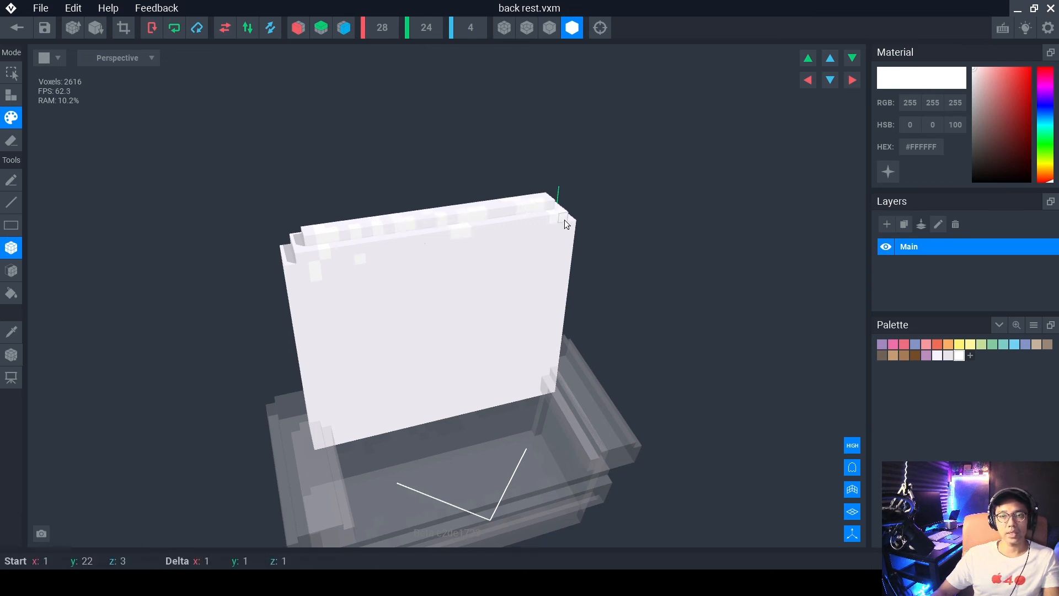
Paint more white voxels around the back rest's upper corners, and select light grey #E8E5EB as the paint colour.
right_drag(564, 219, 405, 286)
mouse_move(289, 265)
mouse_down()
mouse_move(288, 290)
mouse_move(311, 259)
mouse_up()
right_drag(311, 259, 474, 236)
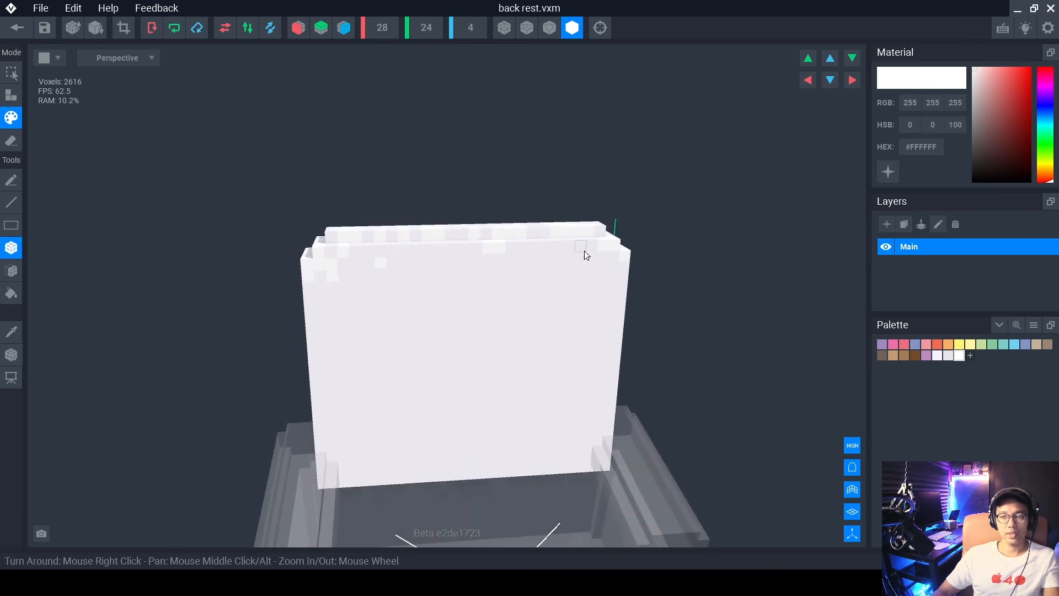
mouse_move(601, 252)
right_down()
mouse_move(465, 339)
mouse_move(474, 290)
mouse_move(579, 317)
mouse_move(707, 323)
right_up()
click(948, 355)
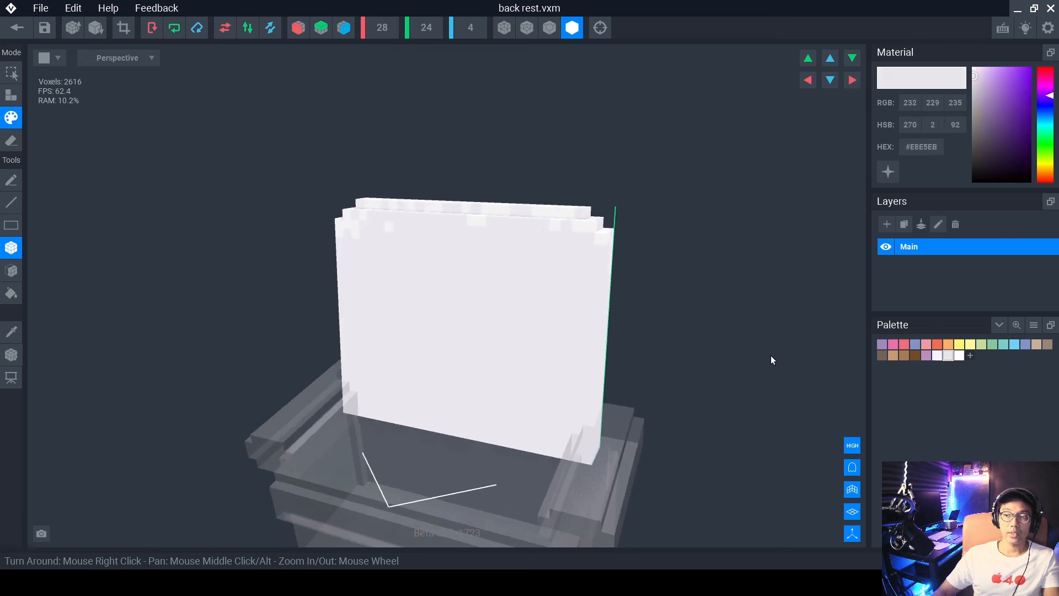
Scatter light grey #E8E5EB voxels across the lower part of the back rest's front face, densest along the bottom edge.
right_drag(771, 360, 354, 373)
click(338, 331)
drag(351, 340, 361, 350)
mouse_move(358, 366)
mouse_down()
mouse_move(444, 376)
mouse_move(481, 354)
mouse_up()
click(371, 377)
click(557, 343)
drag(567, 278, 567, 285)
drag(568, 332, 576, 333)
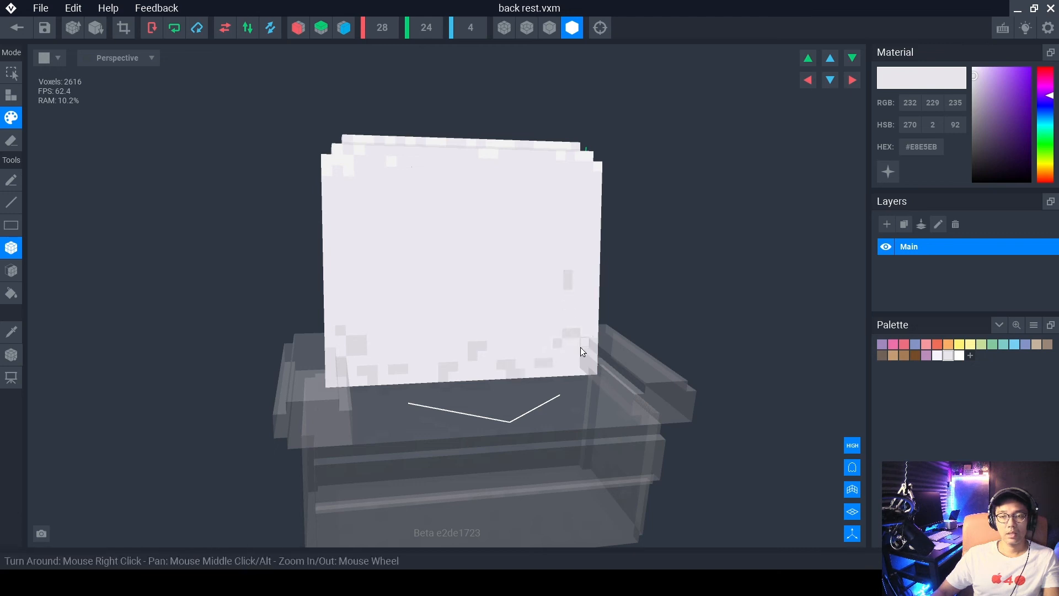
click(520, 344)
click(529, 315)
click(423, 338)
click(431, 367)
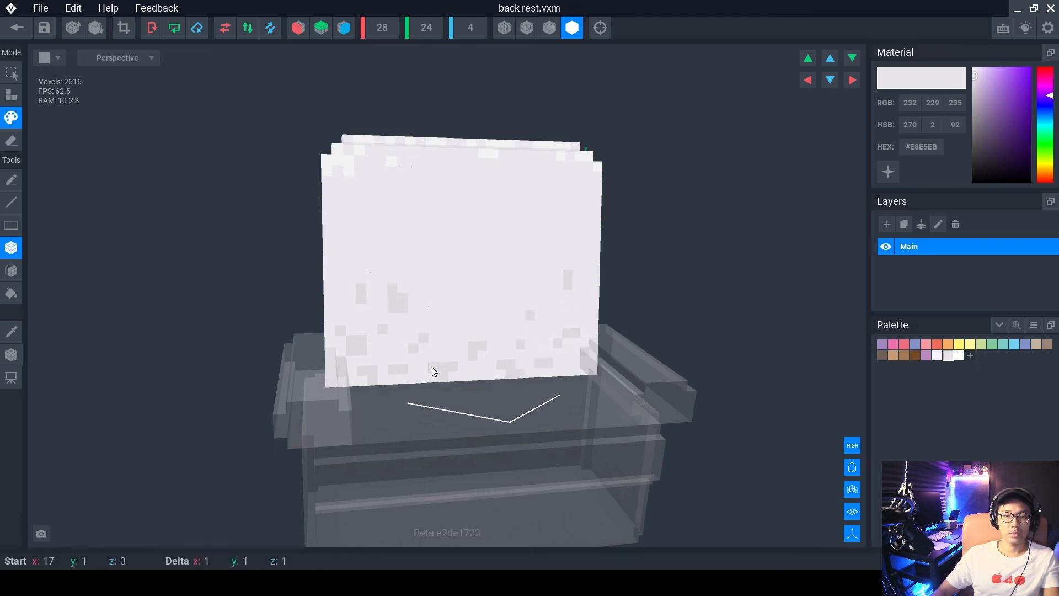
Paint a few light grey voxels on the lower part of the back rest's first narrow side face.
right_drag(457, 369, 425, 372)
click(394, 335)
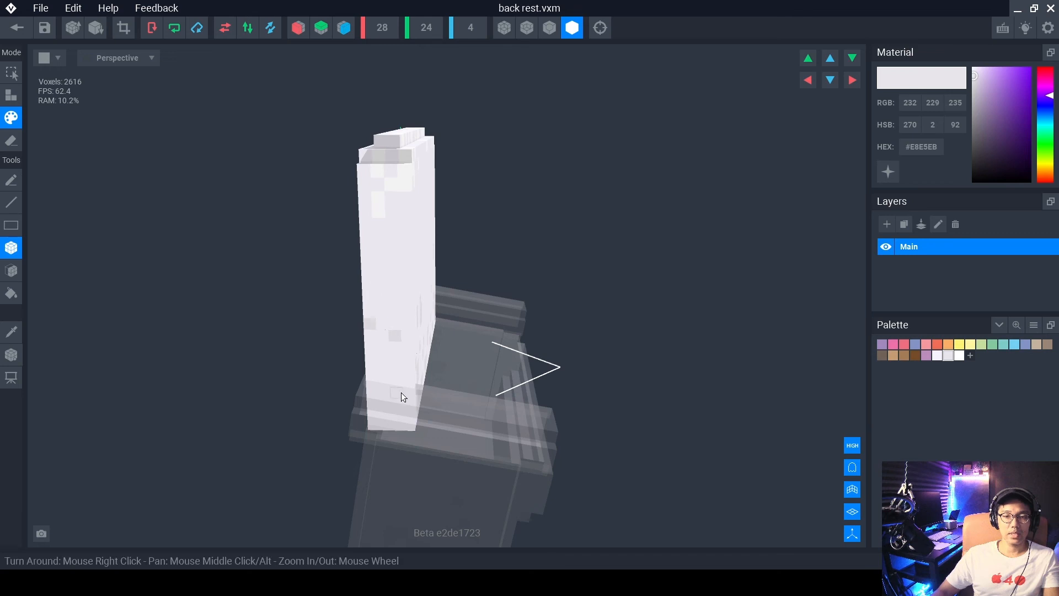
click(386, 414)
Scatter light grey voxels around the lower corner of the back rest's rear face, beside the green axis line.
right_drag(379, 413, 496, 409)
middle_drag(341, 331, 353, 331)
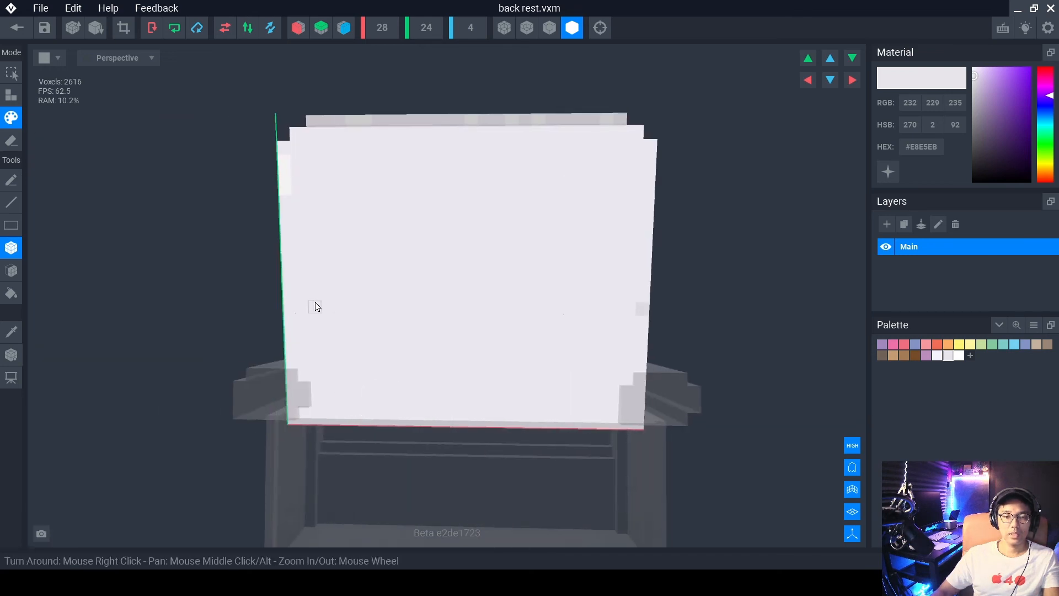
click(315, 305)
drag(329, 370, 342, 383)
drag(330, 346, 343, 358)
click(380, 372)
click(404, 397)
click(418, 409)
drag(380, 409, 368, 408)
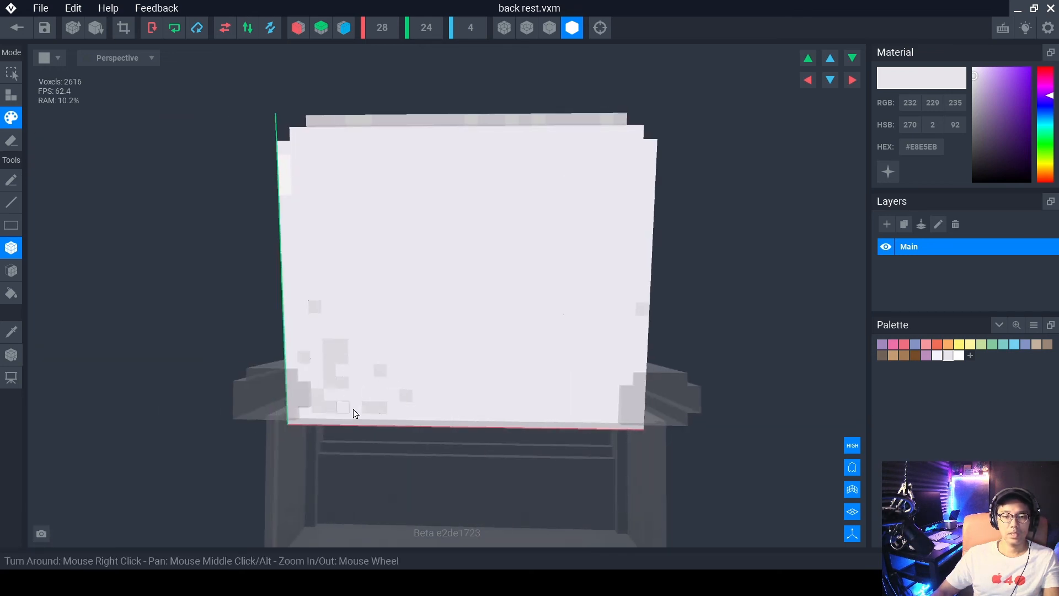
Continue the light grey voxels across the middle and opposite lower corner of the back rest's rear face.
click(431, 347)
drag(432, 421, 444, 421)
click(485, 401)
click(521, 361)
mouse_move(508, 397)
mouse_down()
mouse_move(508, 386)
mouse_move(586, 386)
mouse_move(605, 412)
mouse_move(625, 410)
mouse_up()
click(547, 409)
click(628, 335)
click(627, 362)
click(585, 411)
drag(521, 411, 509, 409)
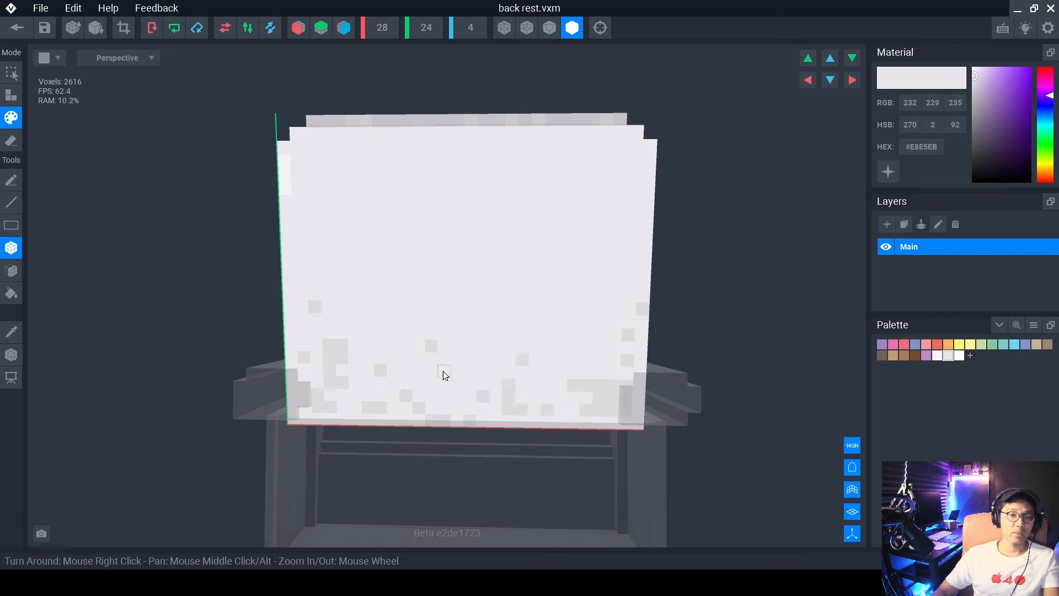
click(534, 397)
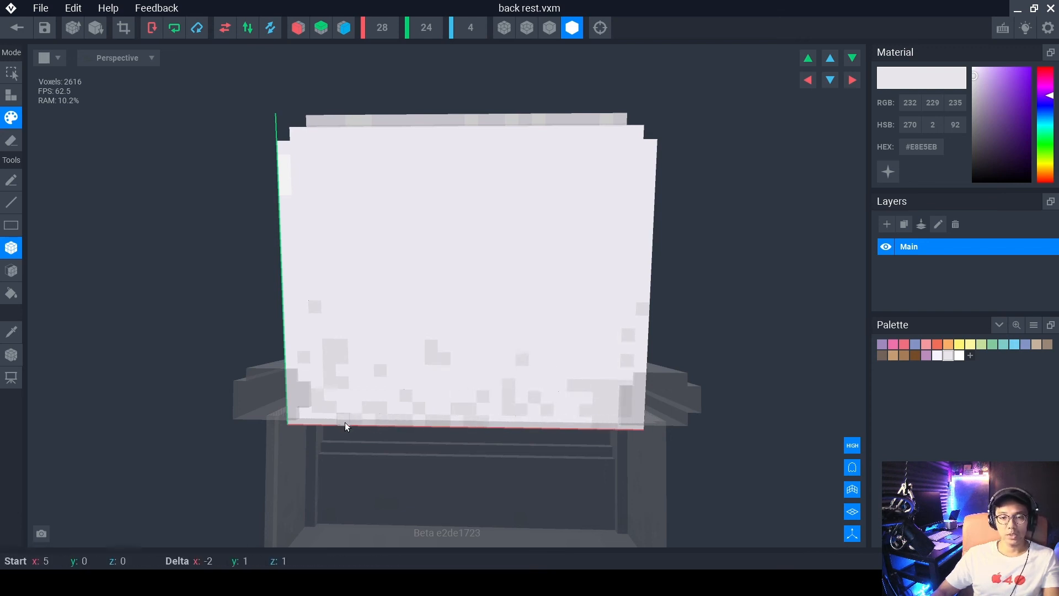
Scatter light grey voxels down the lower half of the back rest's other narrow side face.
mouse_move(345, 421)
right_down()
mouse_move(335, 419)
mouse_move(352, 415)
right_up()
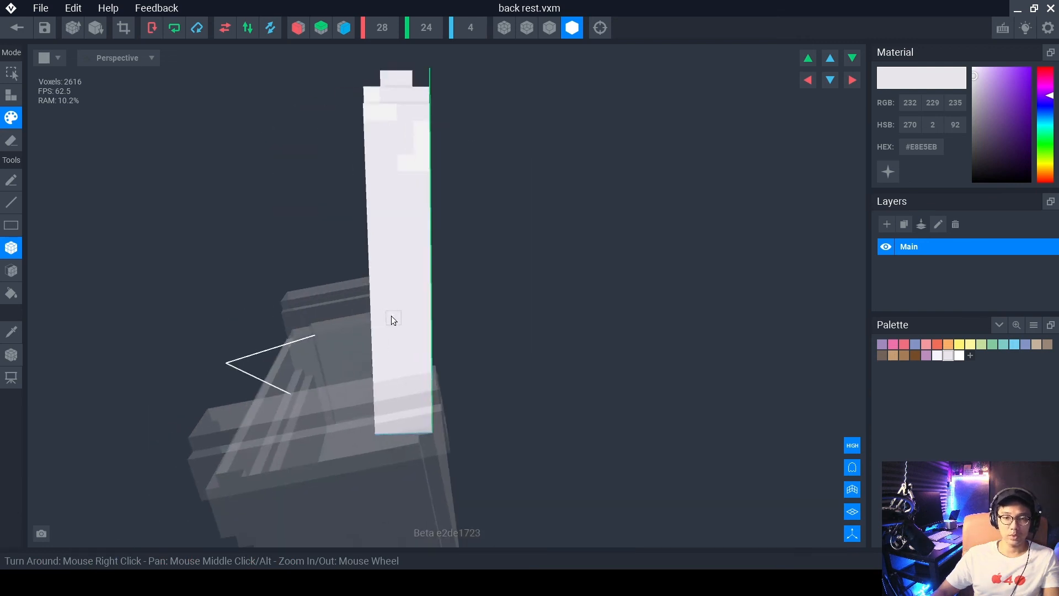
mouse_move(393, 320)
mouse_down()
mouse_move(409, 368)
mouse_move(374, 417)
mouse_up()
click(411, 421)
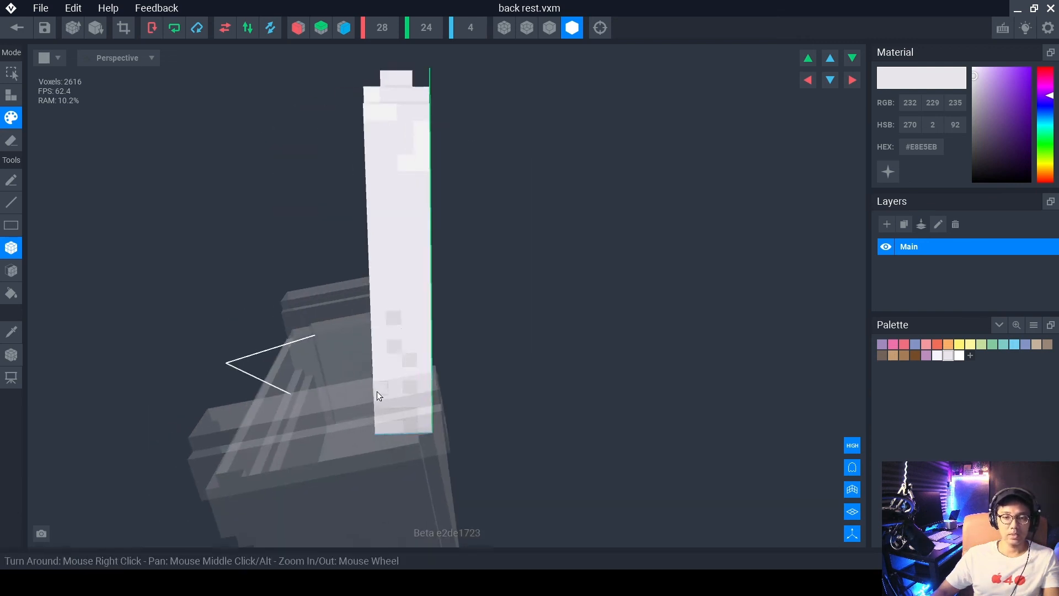
drag(424, 341, 410, 277)
Save the changes to the back rest model and return to the armchair rig.
right_drag(421, 408, 446, 359)
scroll(445, 359, down, 5)
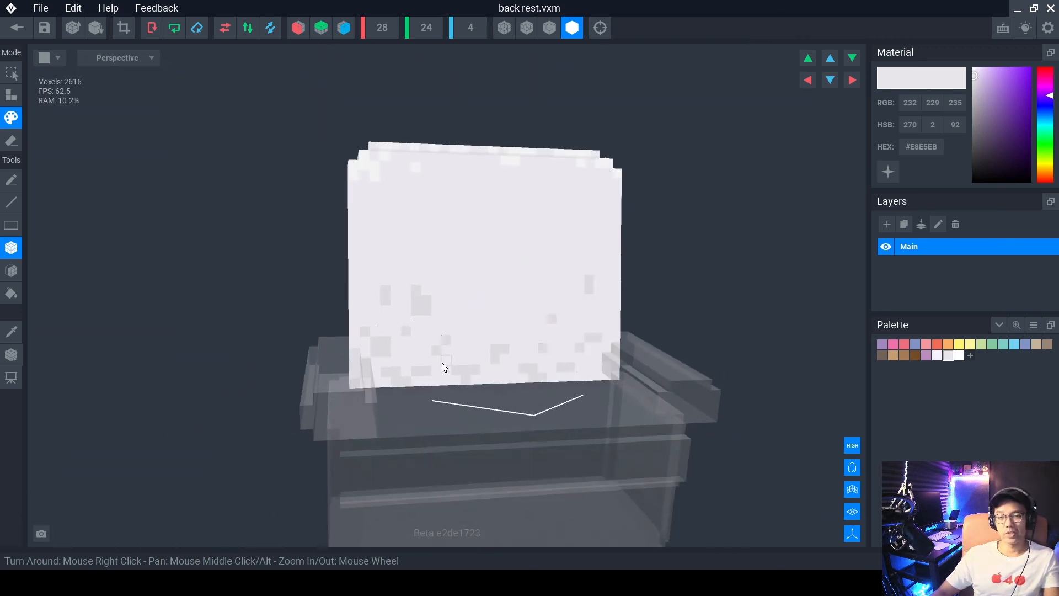
middle_drag(441, 362, 433, 354)
right_drag(432, 354, 437, 352)
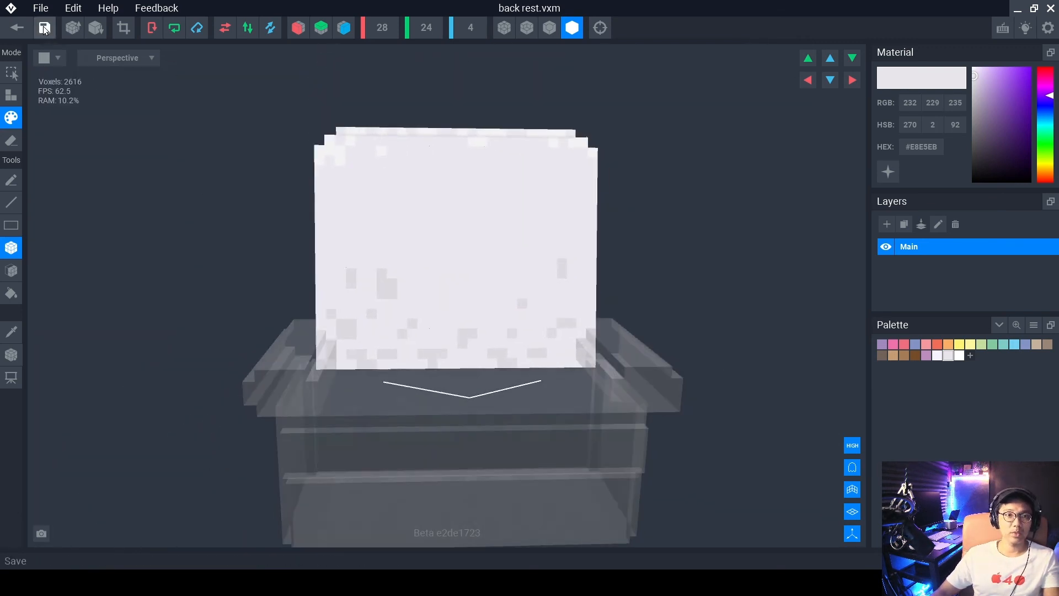
click(17, 29)
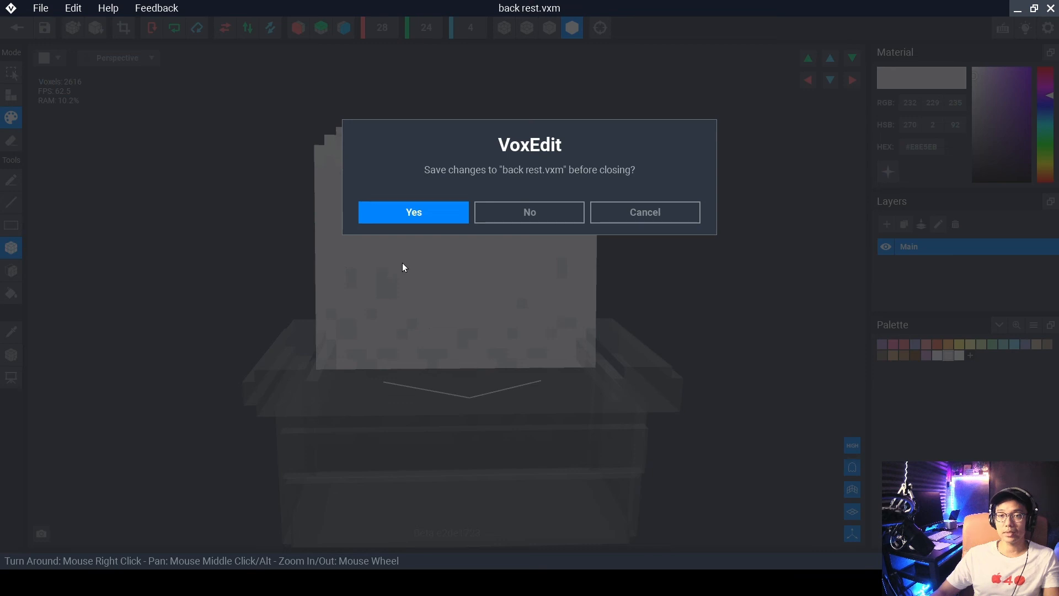
click(413, 212)
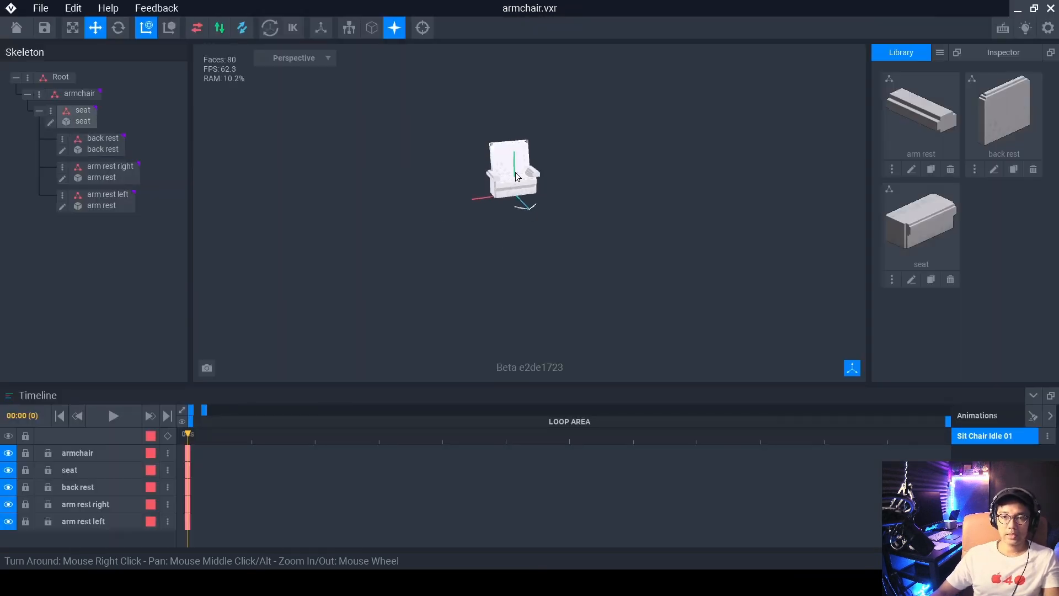
Select the right arm rest in the armchair rig and open its voxel model for editing.
right_drag(520, 214, 512, 217)
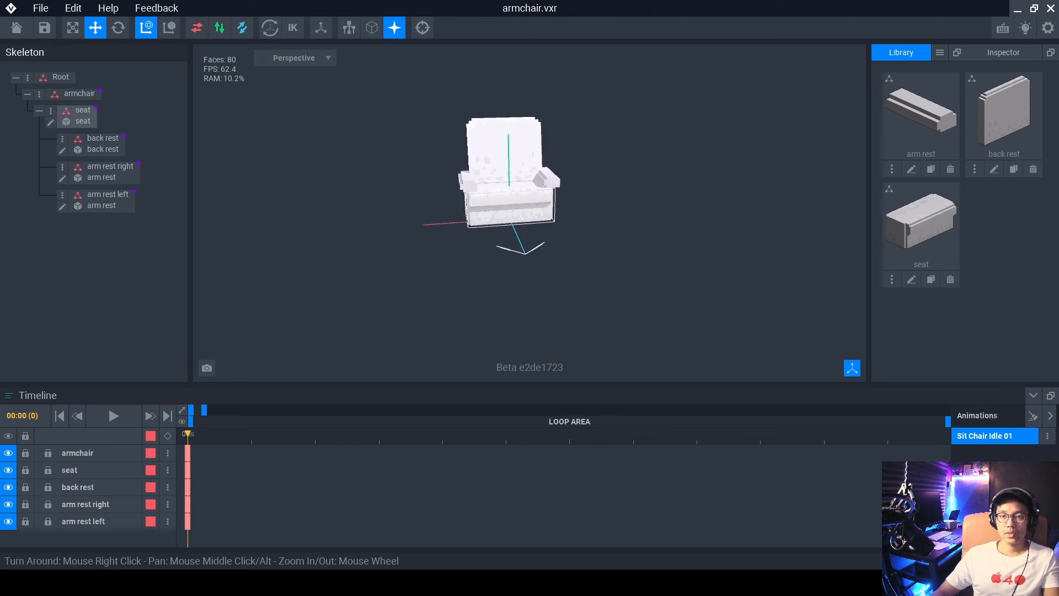
middle_drag(534, 181, 525, 216)
scroll(524, 215, up, 3)
mouse_move(487, 251)
right_down()
mouse_move(502, 246)
mouse_move(491, 247)
right_up()
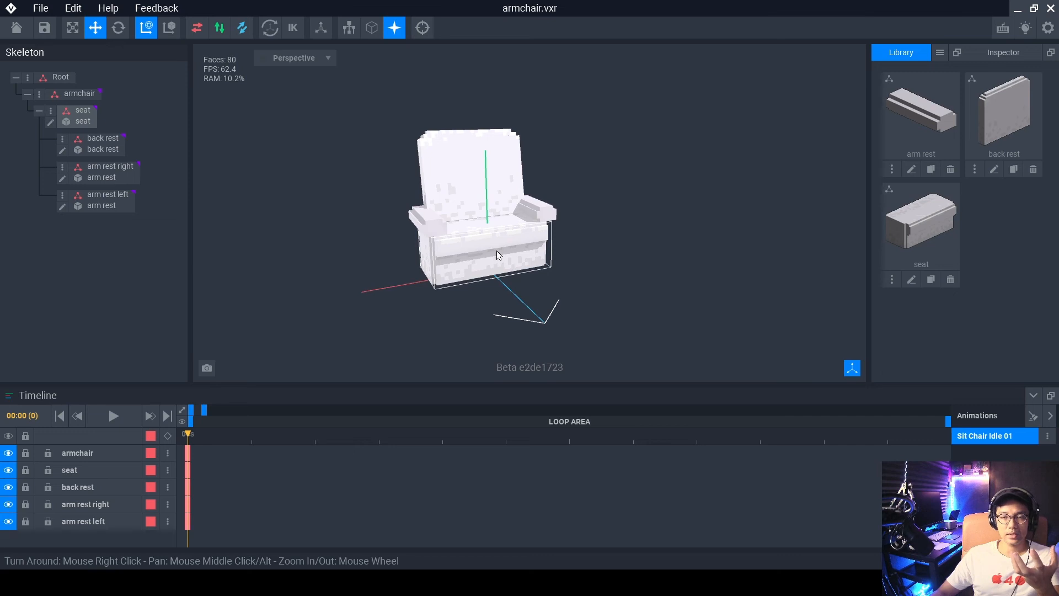
right_drag(504, 247, 502, 255)
click(421, 220)
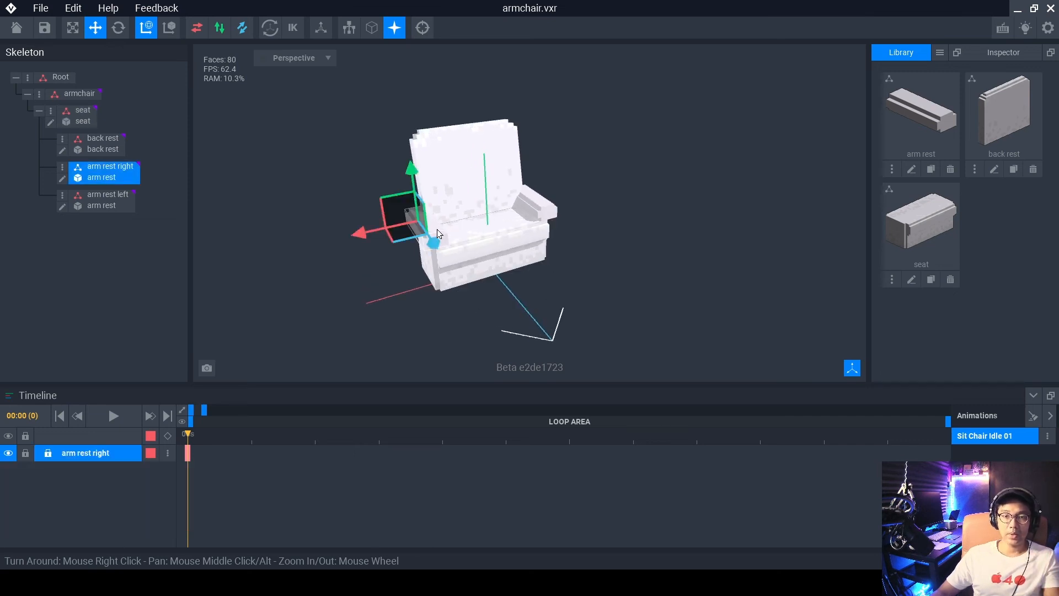
click(64, 178)
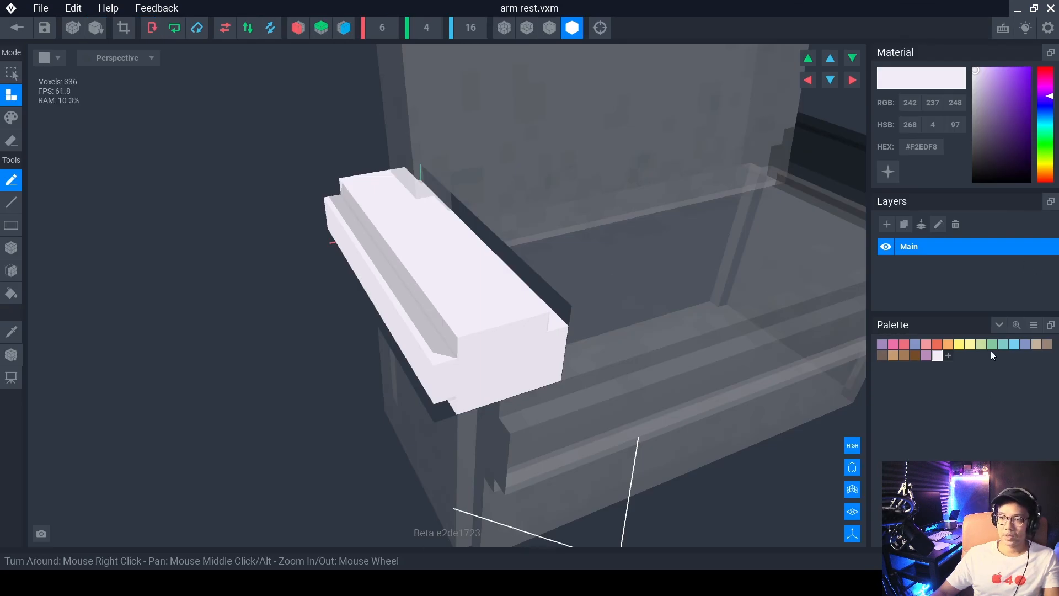
Load armchair palette.png as the colour palette of the arm rest model.
click(1039, 329)
click(992, 356)
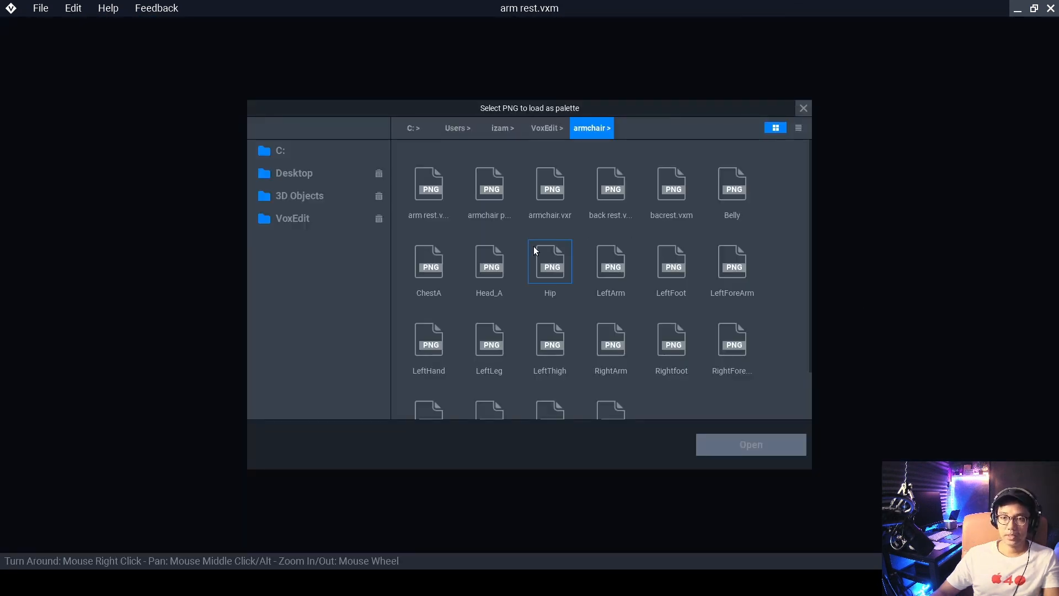
click(483, 195)
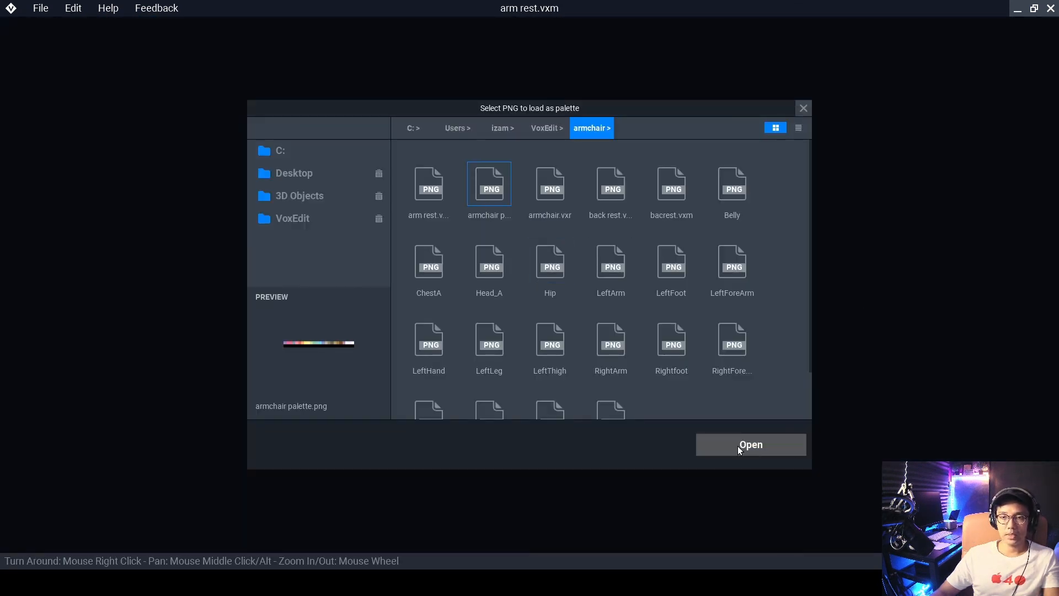
click(739, 444)
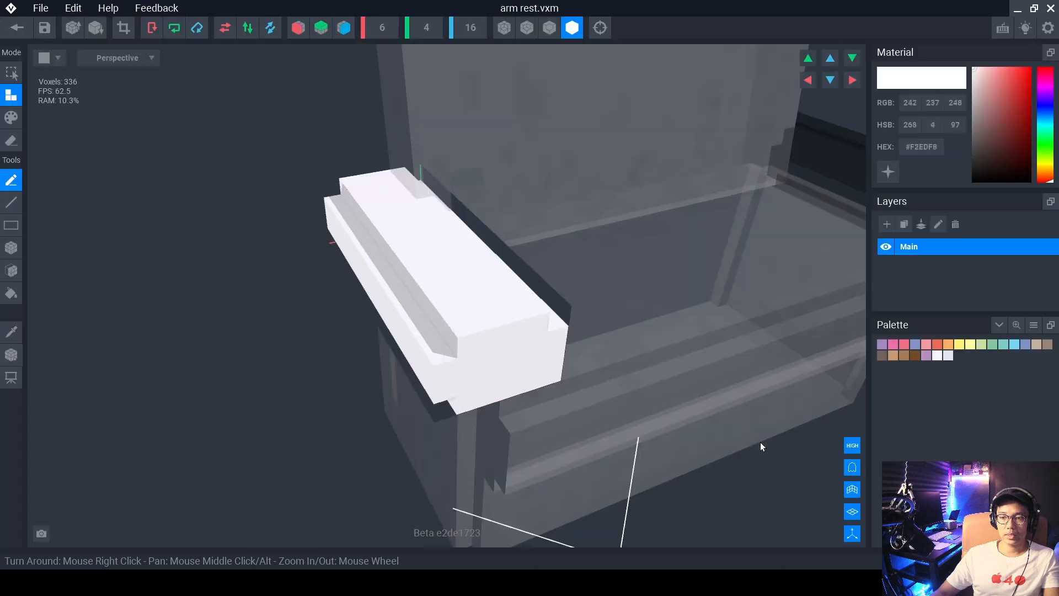
Erase the voxel rows along the arm rest's upper and lower front edges with the box tool.
click(11, 118)
mouse_move(433, 278)
right_down()
mouse_move(451, 304)
mouse_move(505, 316)
mouse_move(477, 295)
mouse_move(514, 371)
mouse_move(228, 225)
right_up()
click(11, 141)
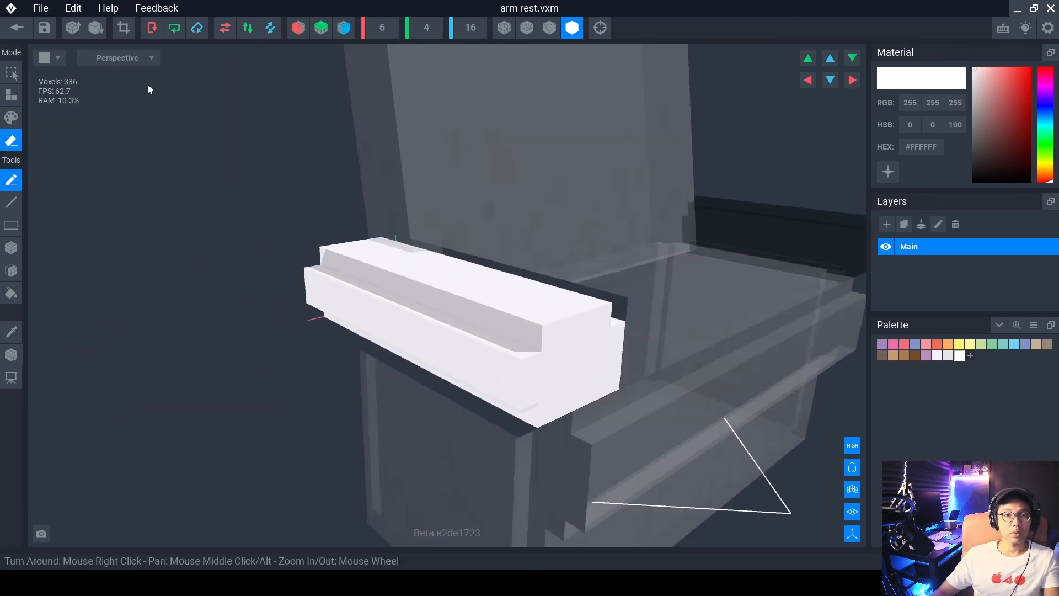
click(11, 248)
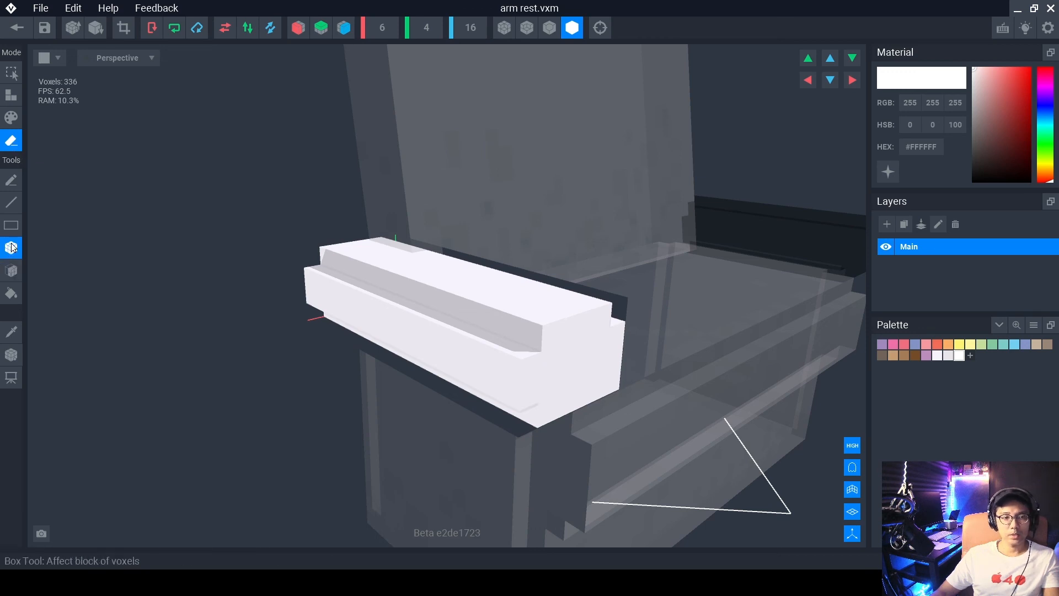
right_drag(459, 318, 511, 341)
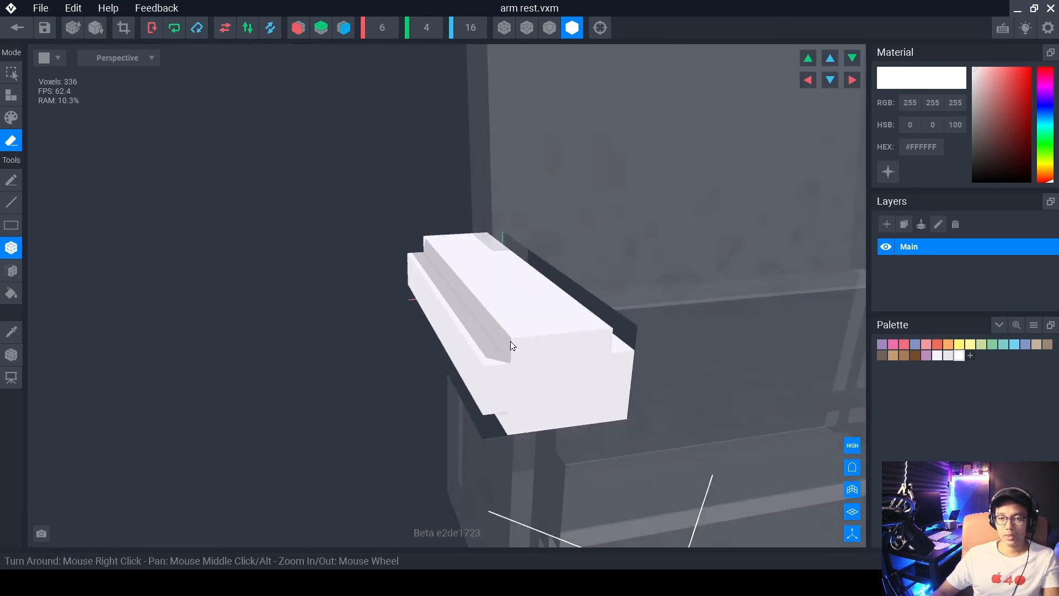
click(602, 339)
right_drag(588, 368, 591, 405)
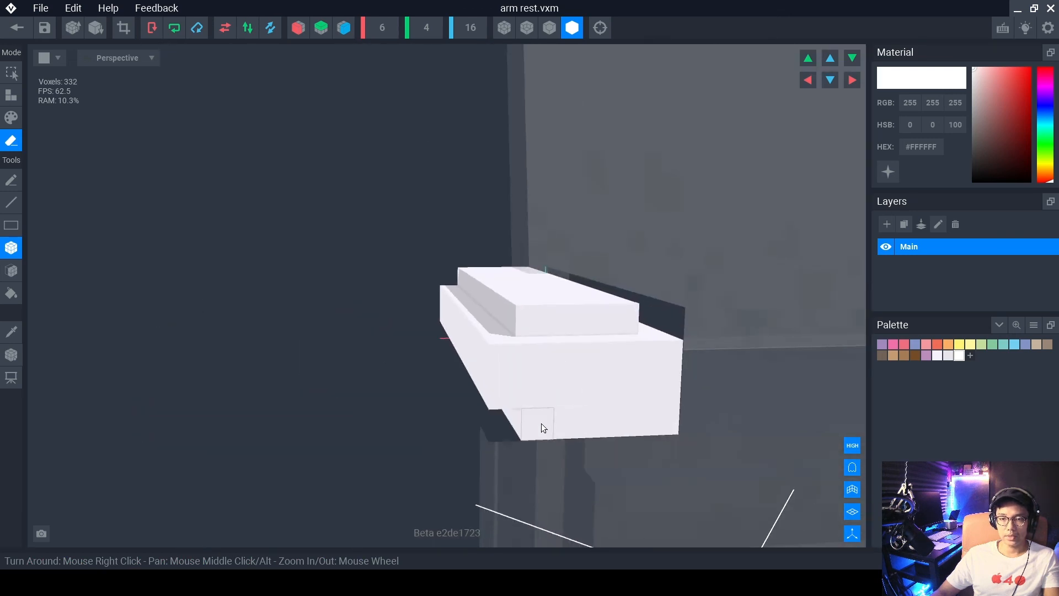
drag(541, 423, 660, 423)
Erase the row of voxels along the full length of the arm rest's lower inner edge.
right_drag(599, 401, 576, 389)
middle_drag(598, 387, 608, 377)
right_drag(607, 378, 532, 363)
scroll(600, 415, down, 3)
scroll(307, 358, up, 3)
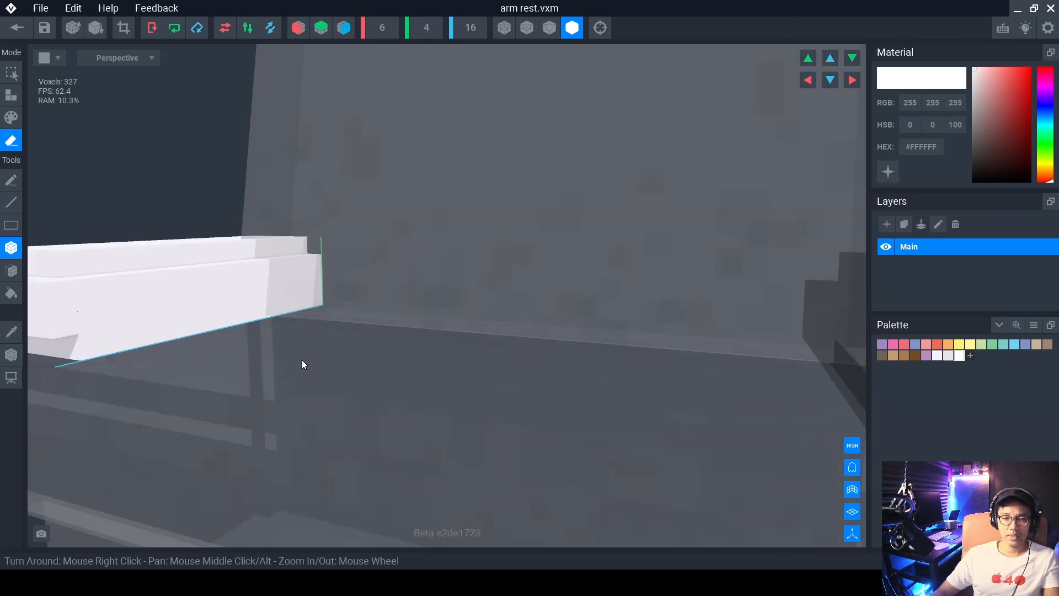
drag(101, 353, 319, 310)
scroll(331, 325, down, 3)
right_drag(339, 339, 371, 372)
scroll(364, 342, down, 1)
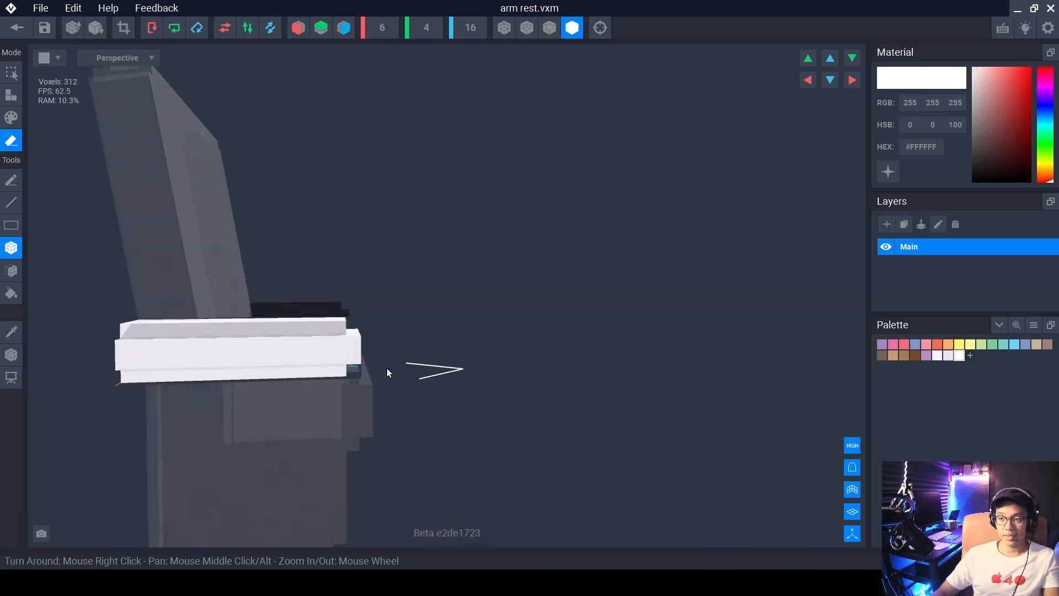
Switch to painting and scatter white #FFFFFF voxels over the arm rest's top surface.
click(11, 117)
middle_drag(216, 269, 403, 332)
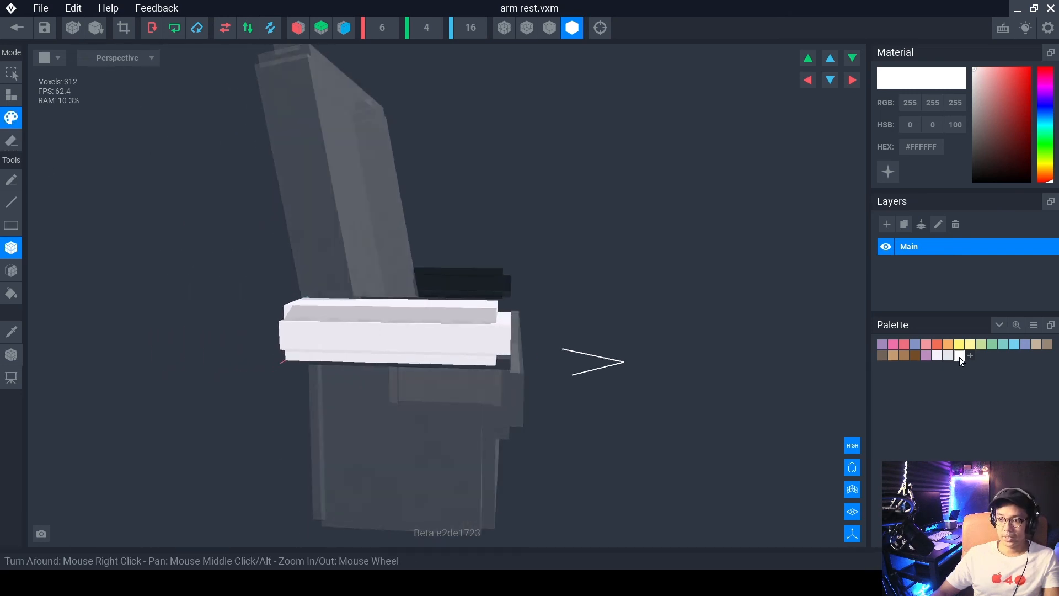
right_drag(475, 372, 451, 292)
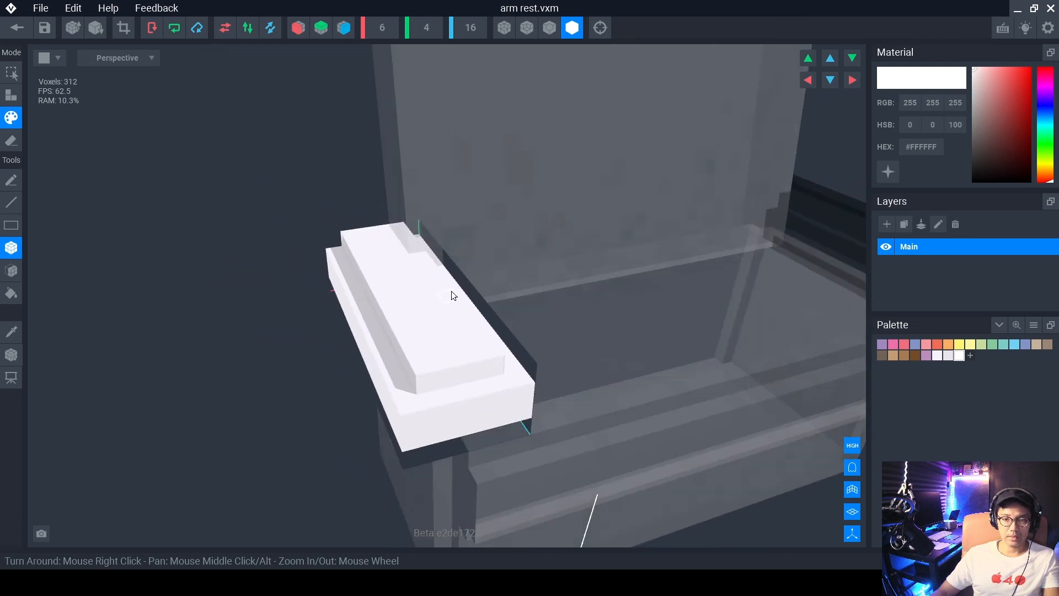
click(465, 318)
click(479, 338)
click(427, 367)
click(372, 270)
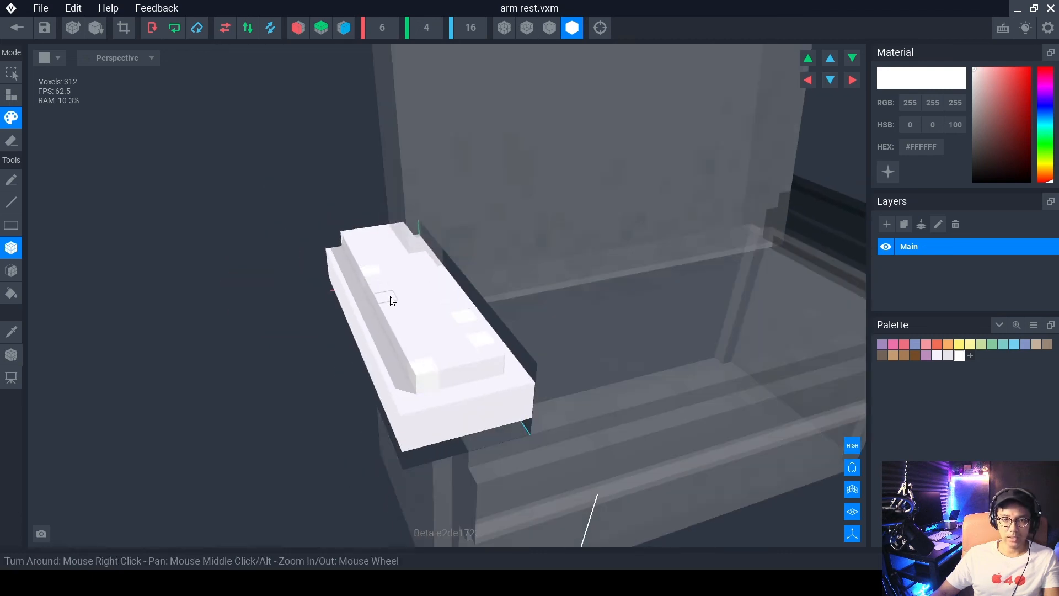
click(390, 298)
Paint white voxels on the arm rest's front step and its front corners.
right_drag(441, 342, 443, 320)
click(512, 373)
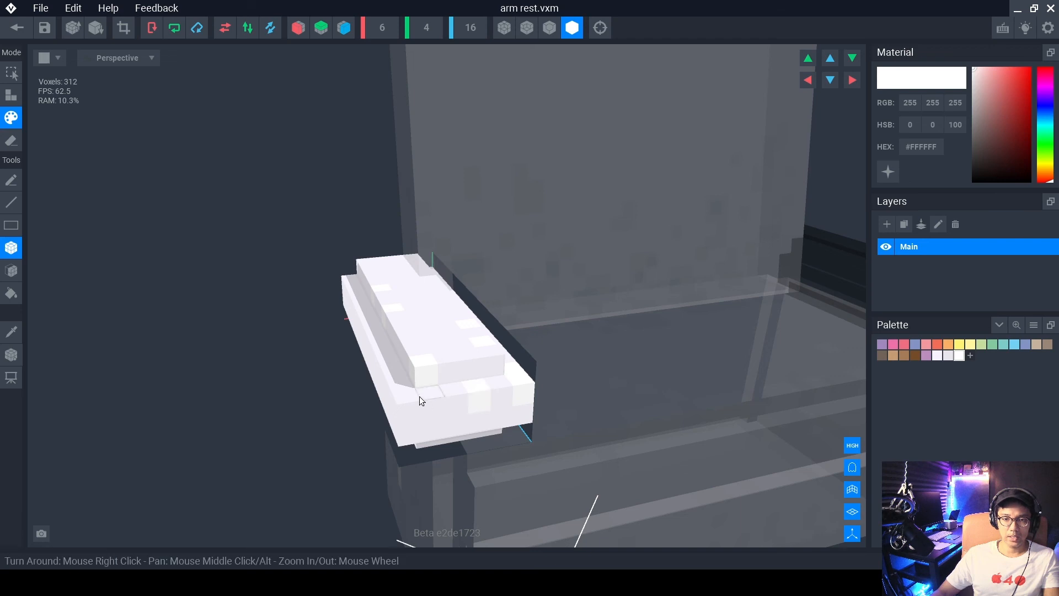
right_drag(427, 396, 502, 360)
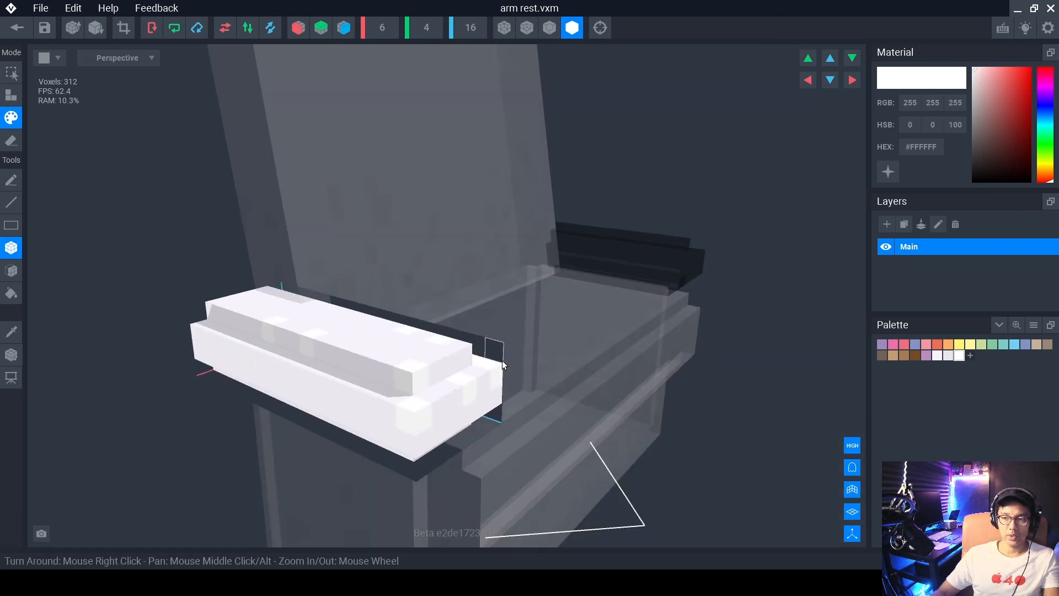
Choose light grey #E8E5EB and paint scattered voxels along the recessed bottom strip of the arm rest's outer side.
click(949, 357)
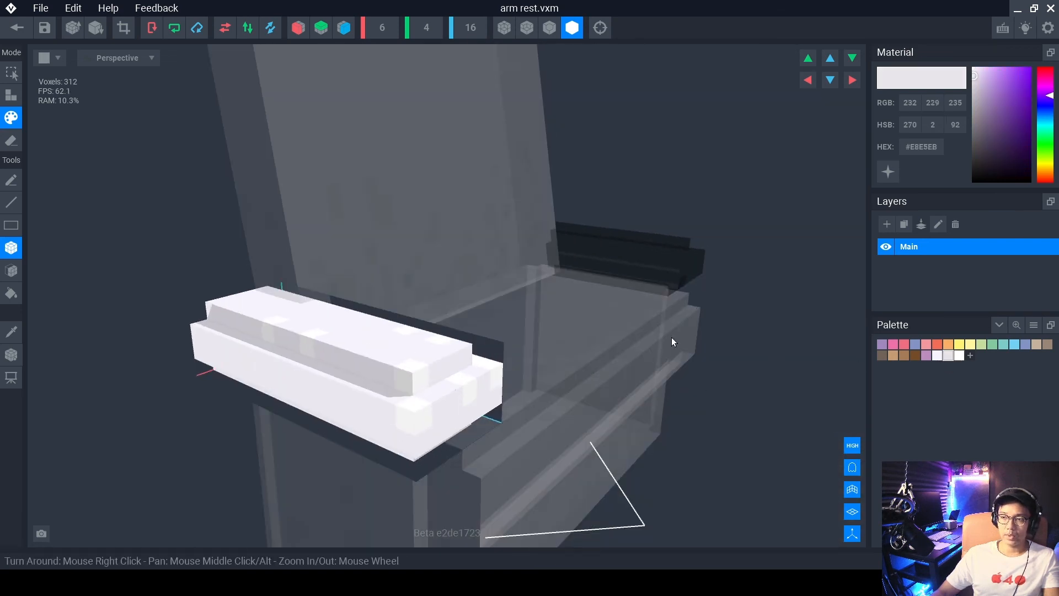
middle_drag(386, 370, 444, 352)
middle_drag(478, 396, 448, 353)
right_drag(447, 357, 476, 392)
click(442, 392)
click(485, 397)
click(375, 396)
drag(288, 395, 309, 395)
drag(488, 389, 520, 393)
Paint spaced light grey voxels along the lower row of the arm rest's outer side face, above the recessed strip.
right_drag(389, 367, 386, 381)
click(386, 382)
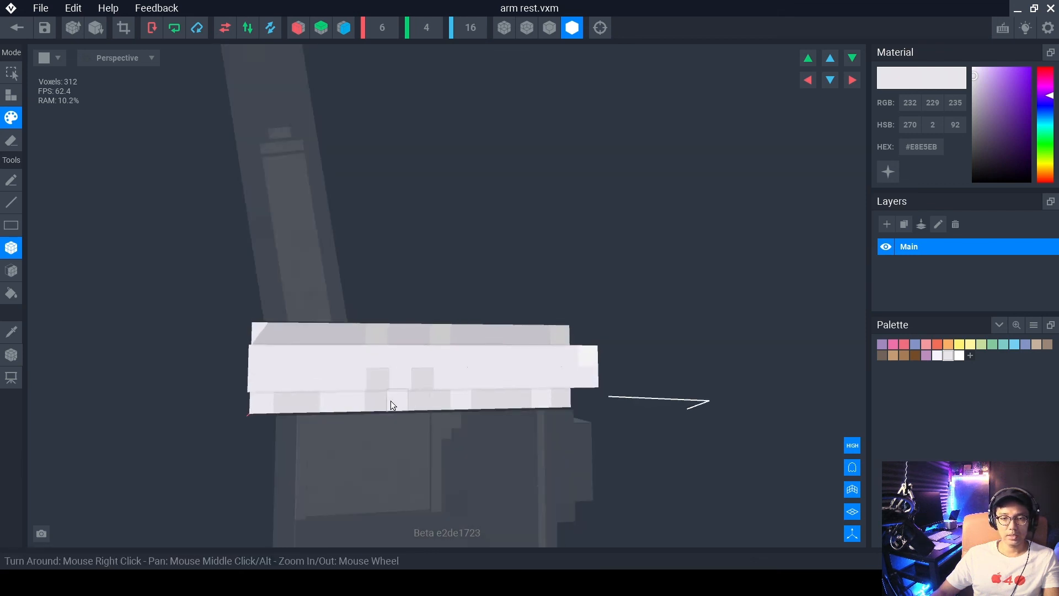
click(324, 375)
click(282, 376)
mouse_move(329, 400)
right_down()
mouse_move(365, 398)
mouse_move(344, 409)
right_up()
scroll(430, 444, up, 5)
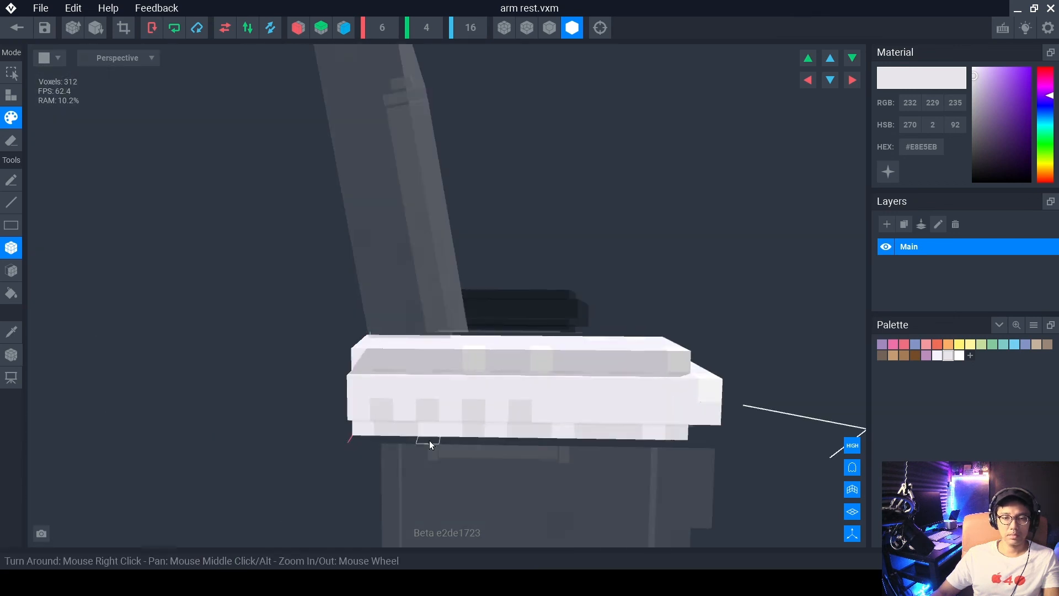
right_drag(430, 444, 703, 364)
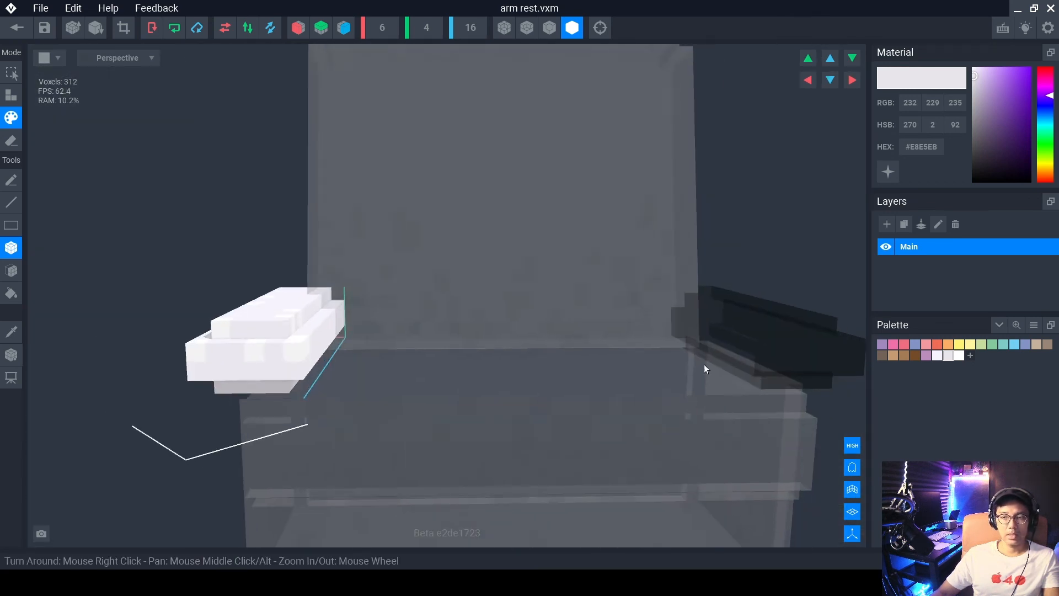
Close the arm rest model with its changes saved, then save the armchair rig.
click(16, 28)
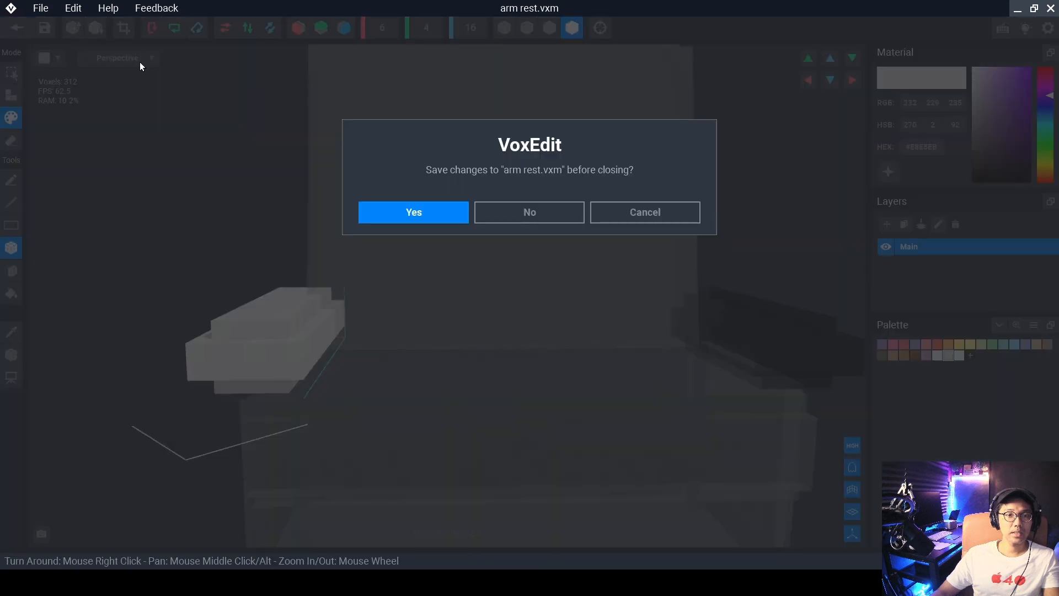
click(393, 212)
scroll(525, 208, up, 3)
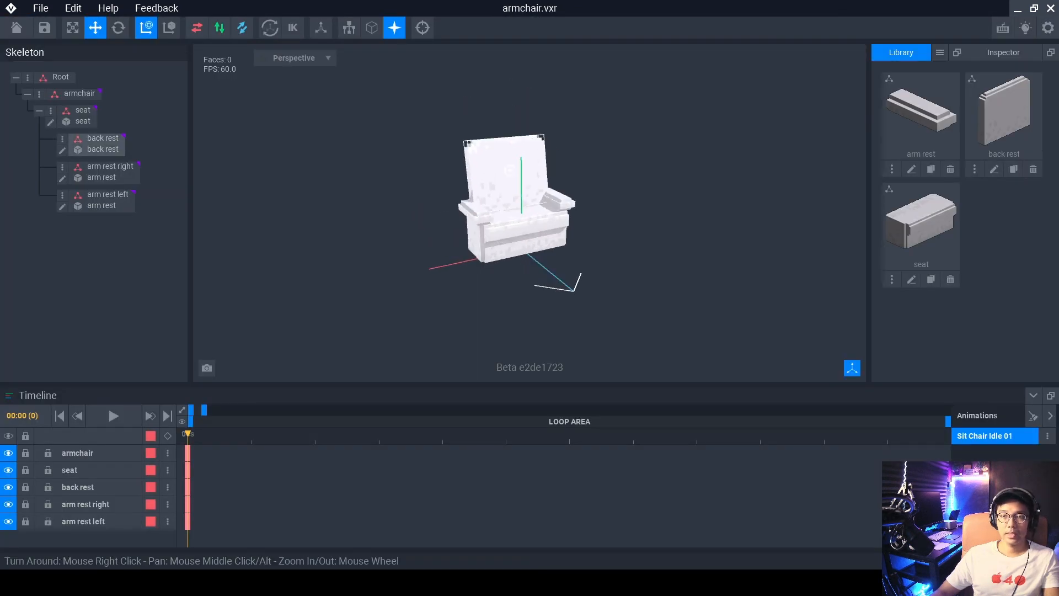
right_drag(594, 204, 597, 202)
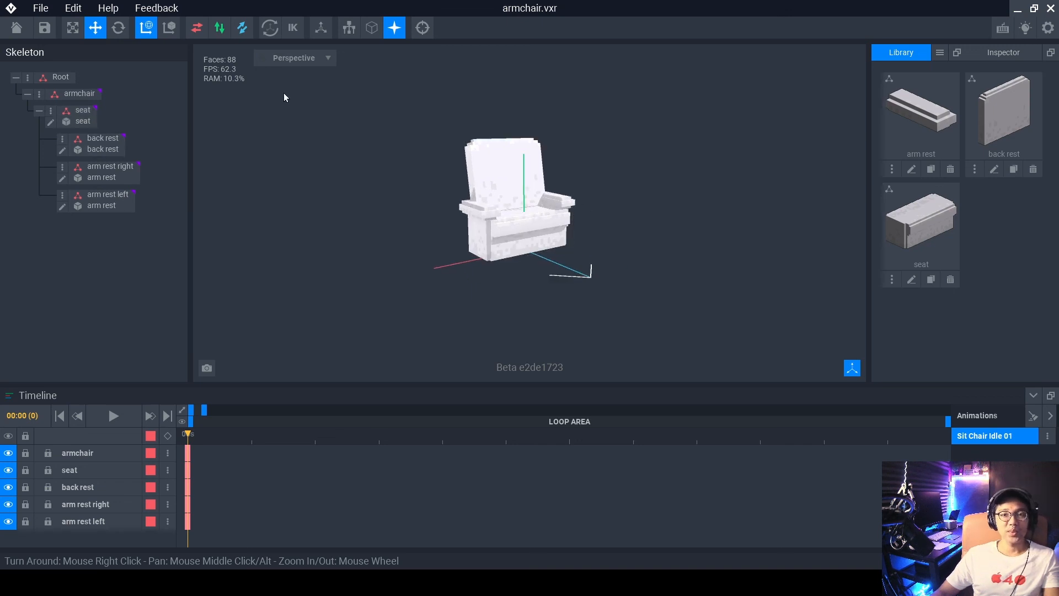
click(40, 8)
mouse_move(78, 83)
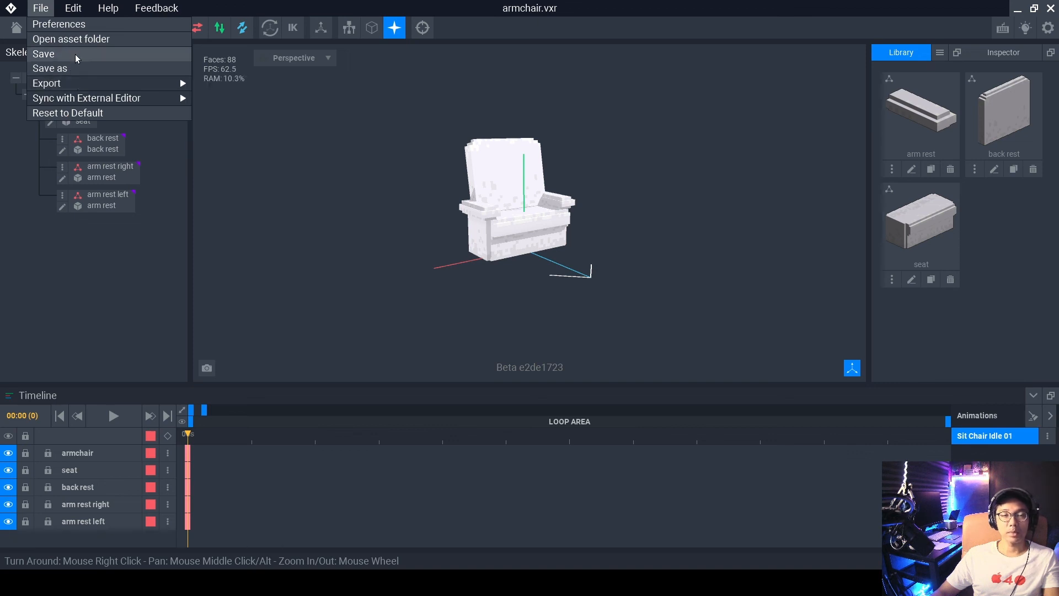
click(75, 54)
Export the armchair as a GLTF file named "arm chair" in the 3D Objects folder.
click(41, 7)
mouse_move(75, 84)
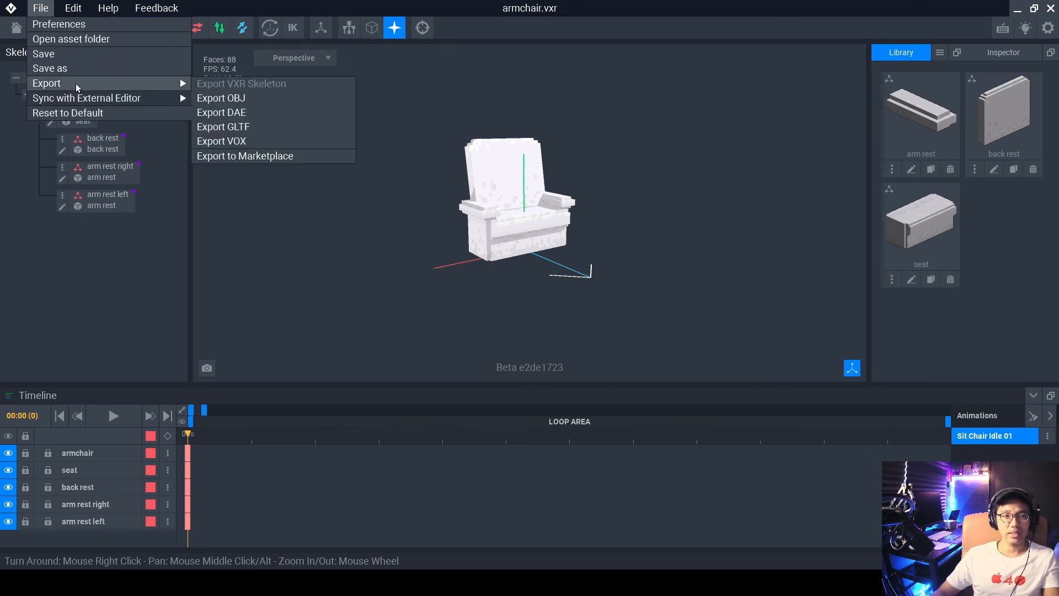
click(304, 127)
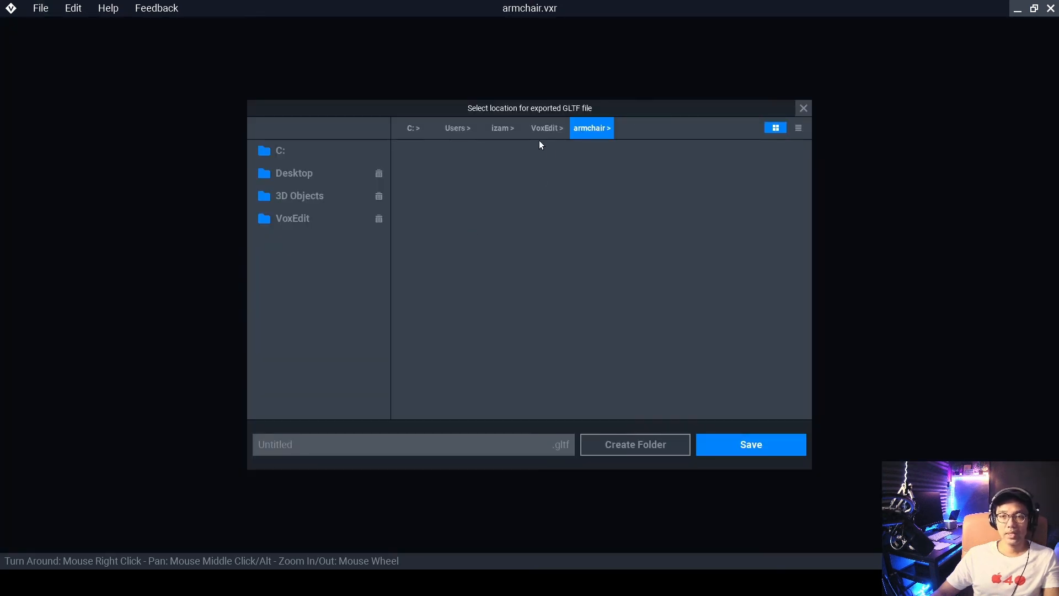
click(307, 197)
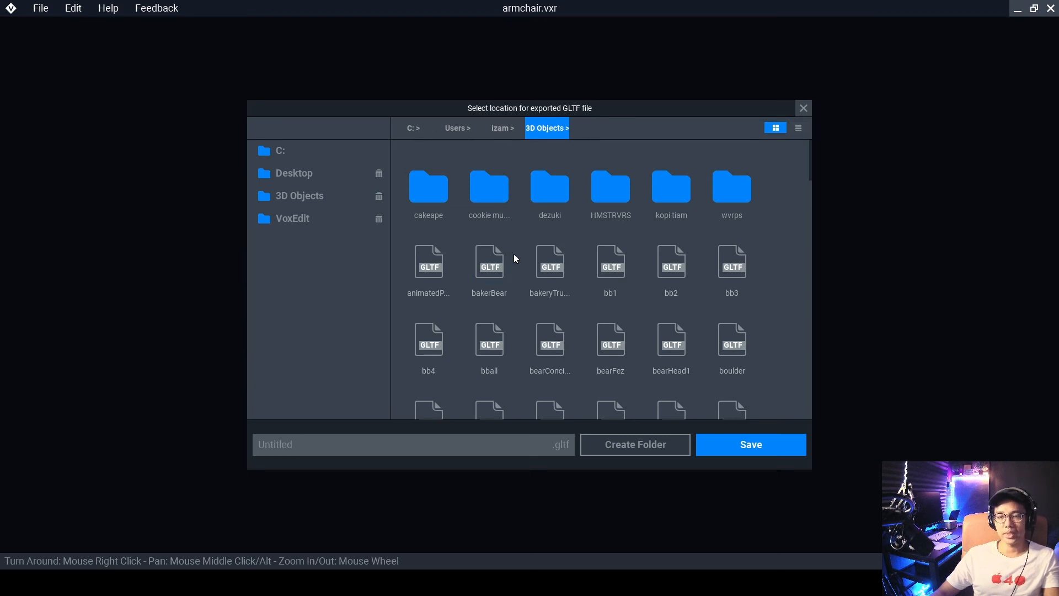
click(502, 445)
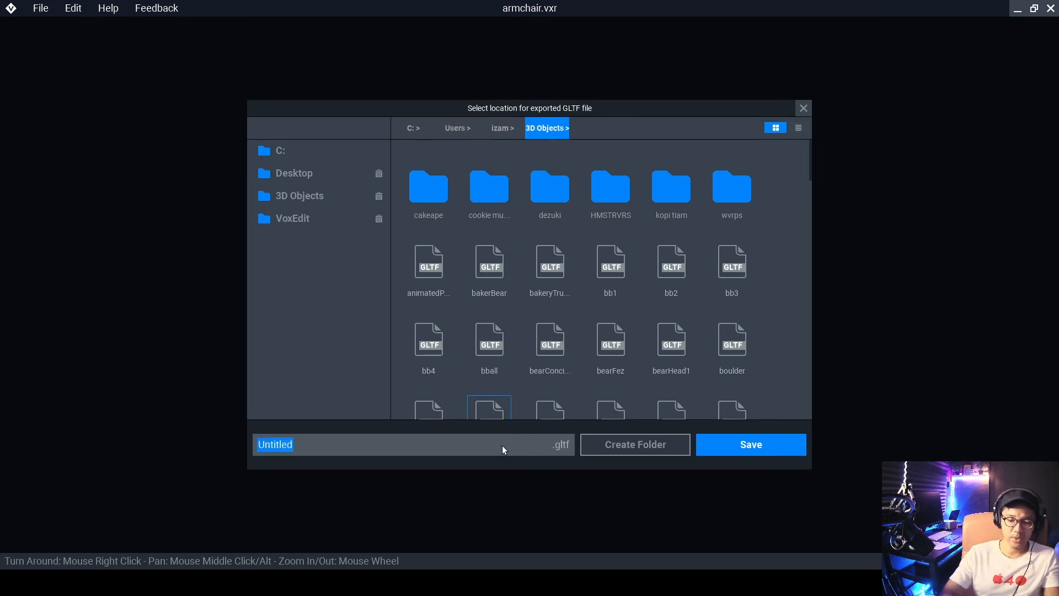
text(arm chair)
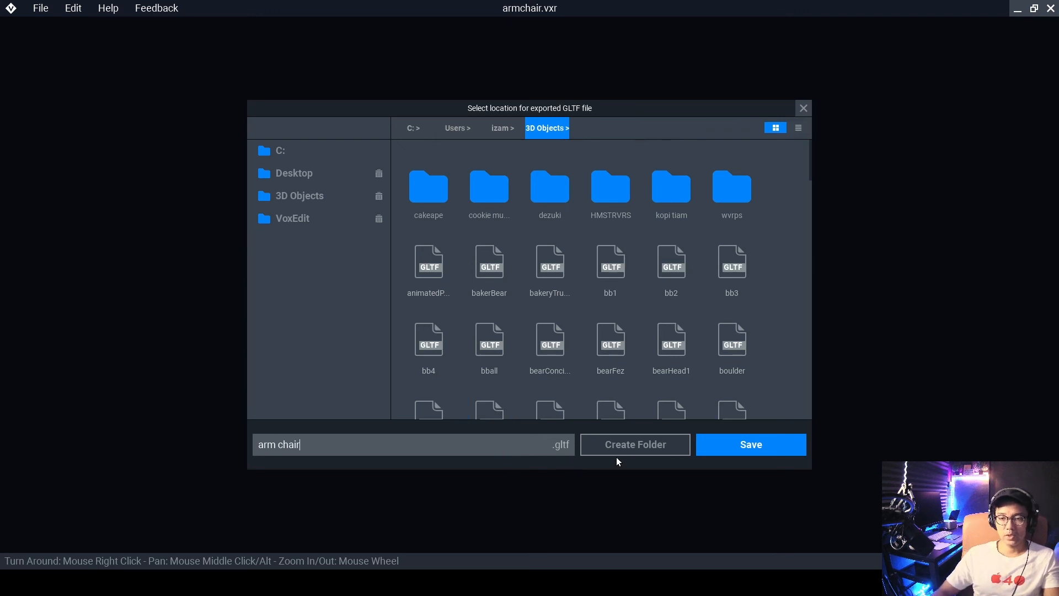
click(749, 442)
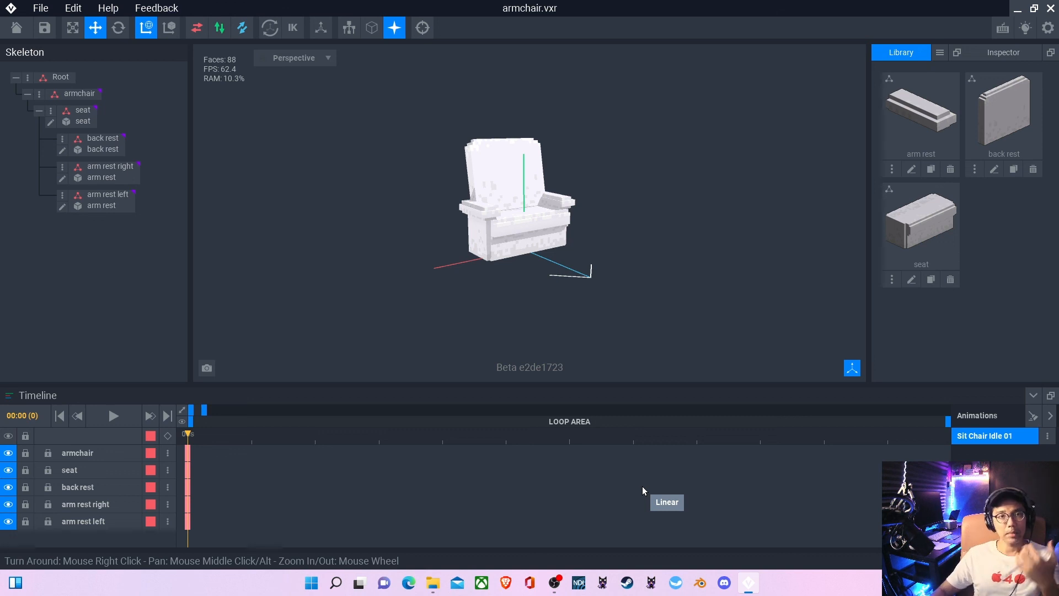
Switch to Light Tracer Render and import the "arm chair" model from the 3D Objects folder, replacing the shader ball scene with Auto axis conversion.
click(680, 584)
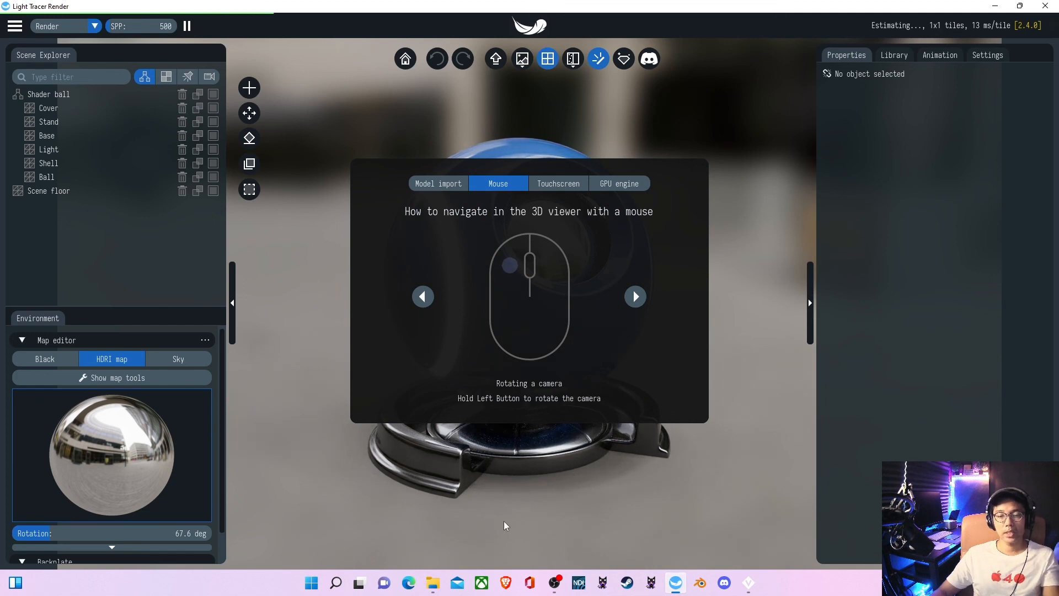
click(433, 582)
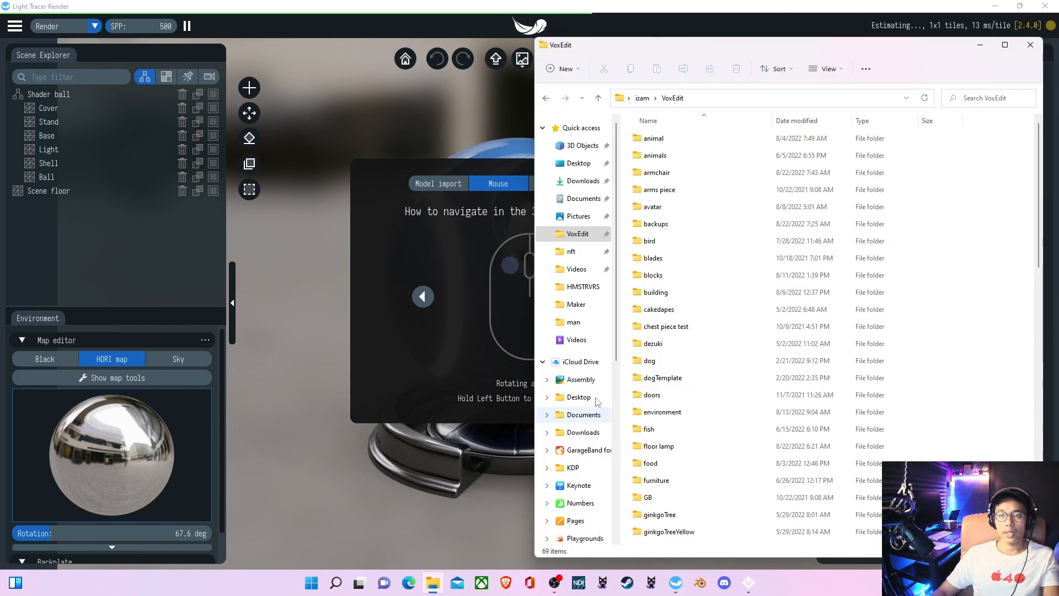
click(699, 175)
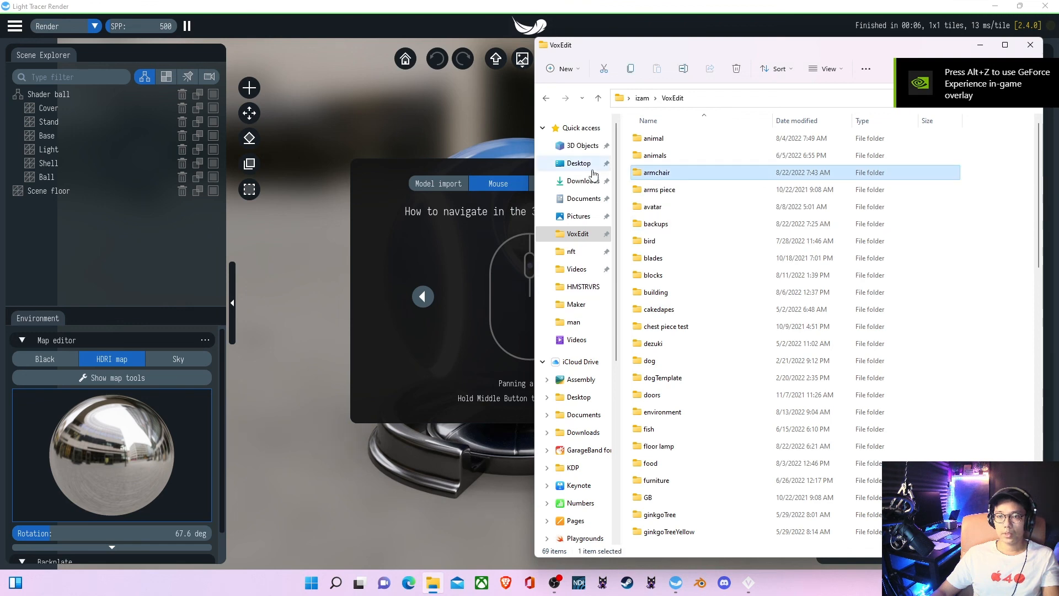
click(581, 145)
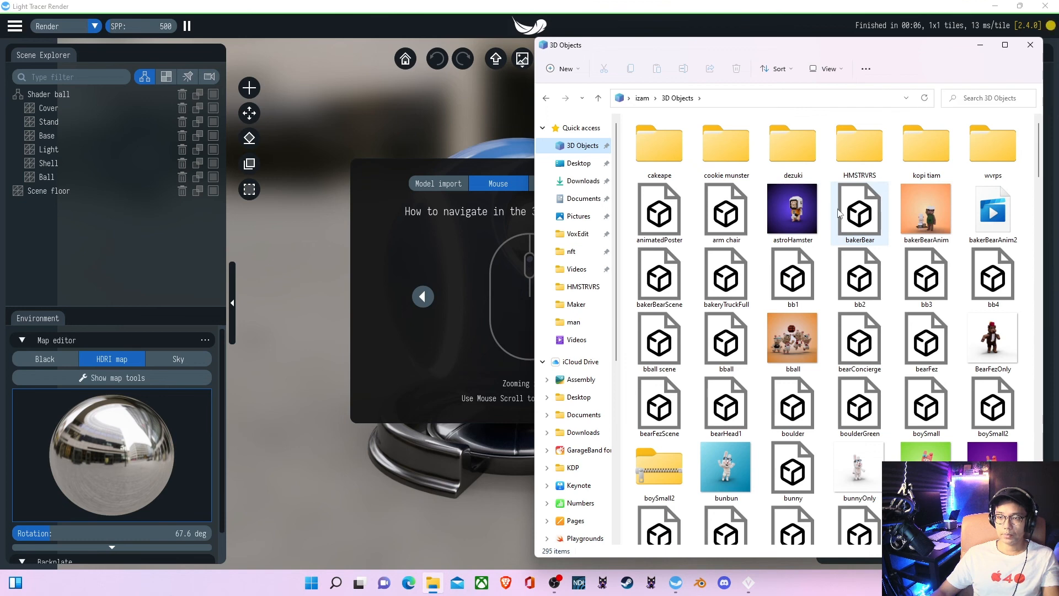
click(718, 222)
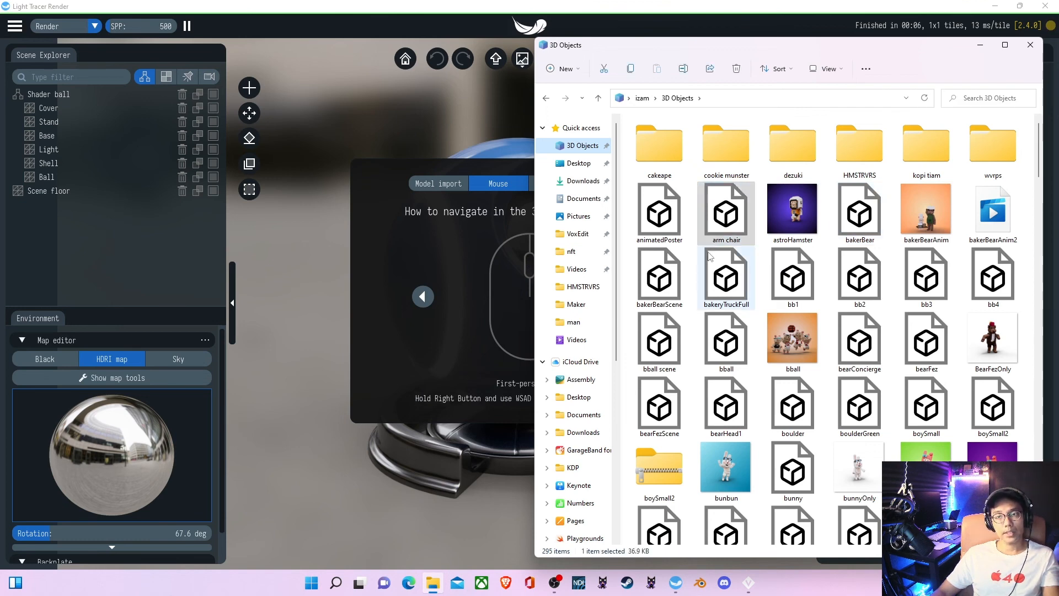
drag(717, 212, 494, 274)
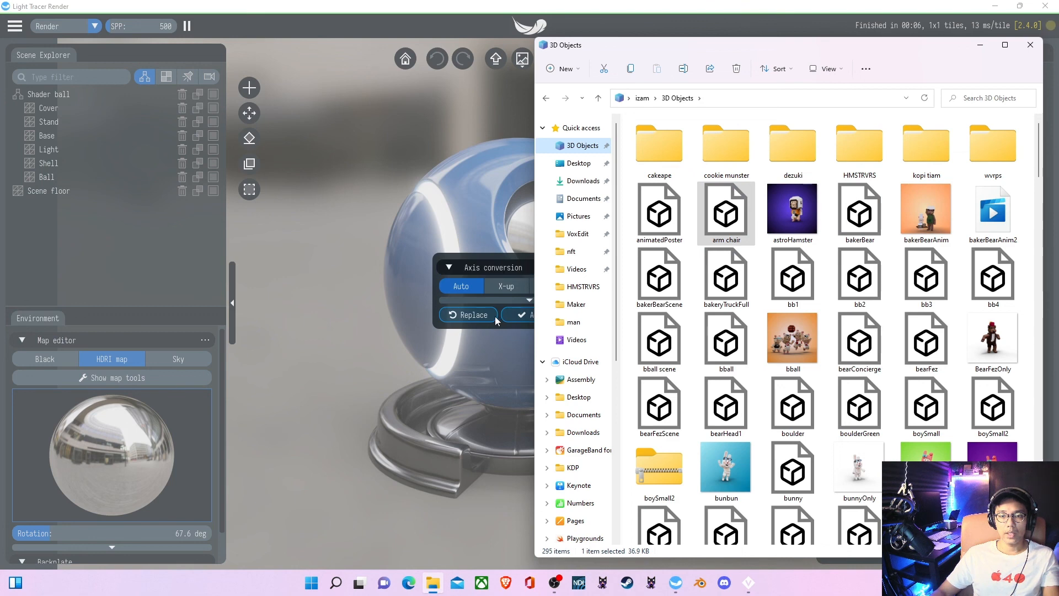
click(452, 201)
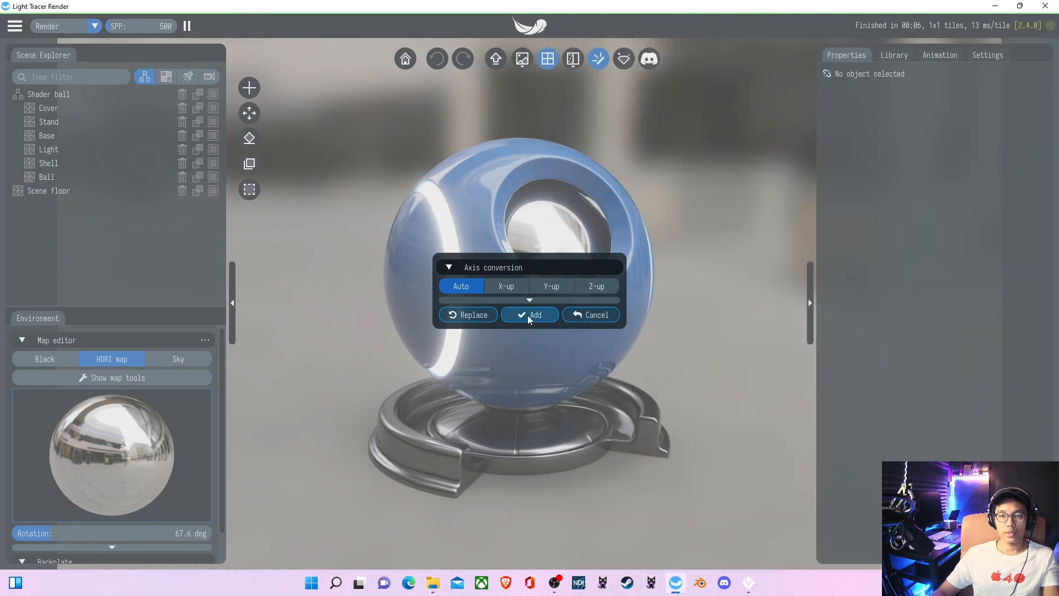
click(469, 316)
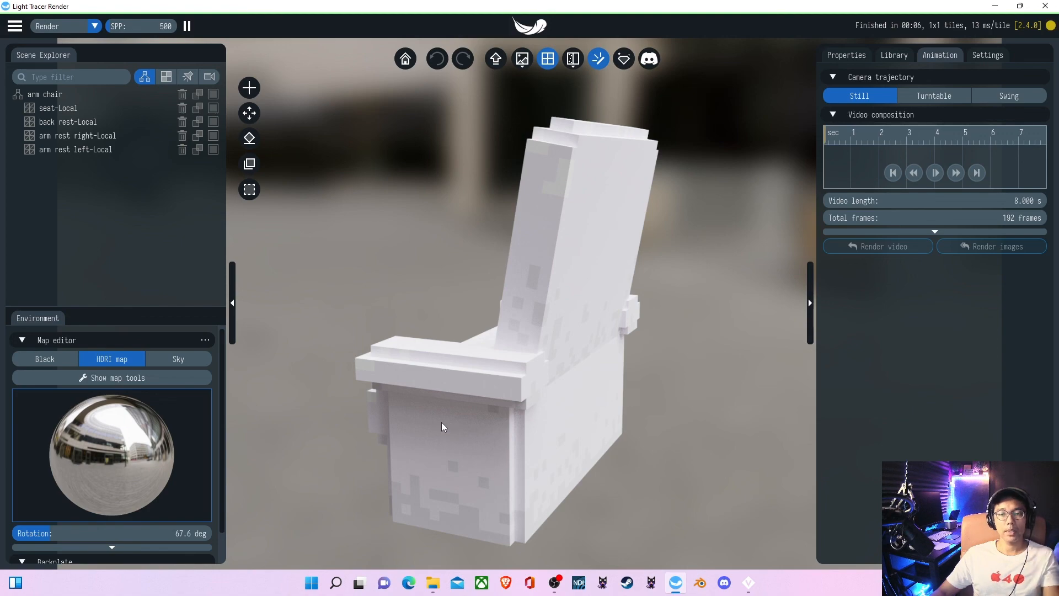
Add a round floor model stand beneath the armchair.
drag(441, 422, 466, 439)
scroll(502, 430, down, 3)
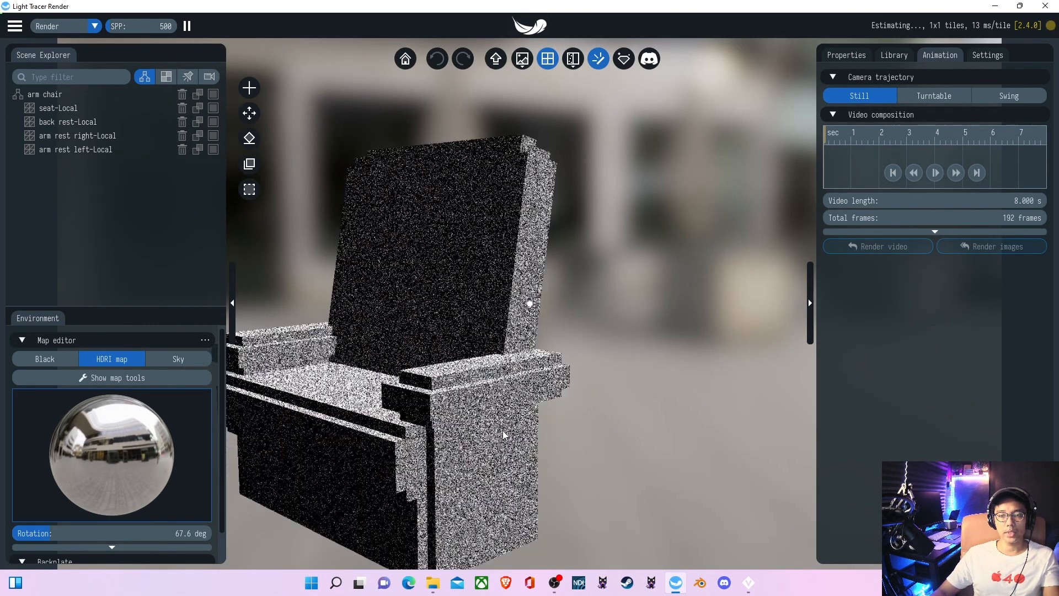
right_drag(501, 430, 590, 399)
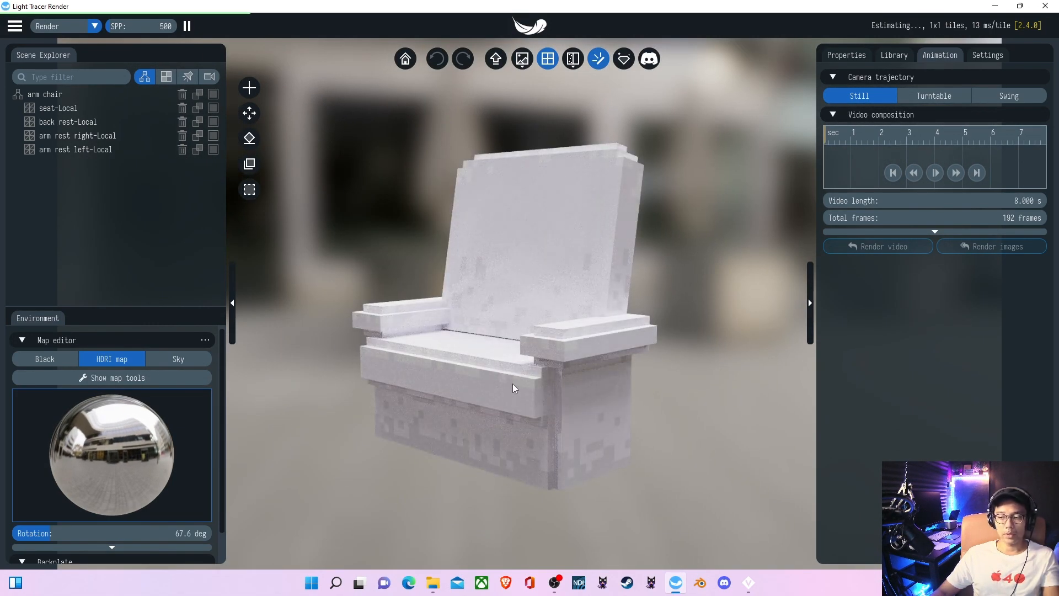
drag(488, 395, 527, 392)
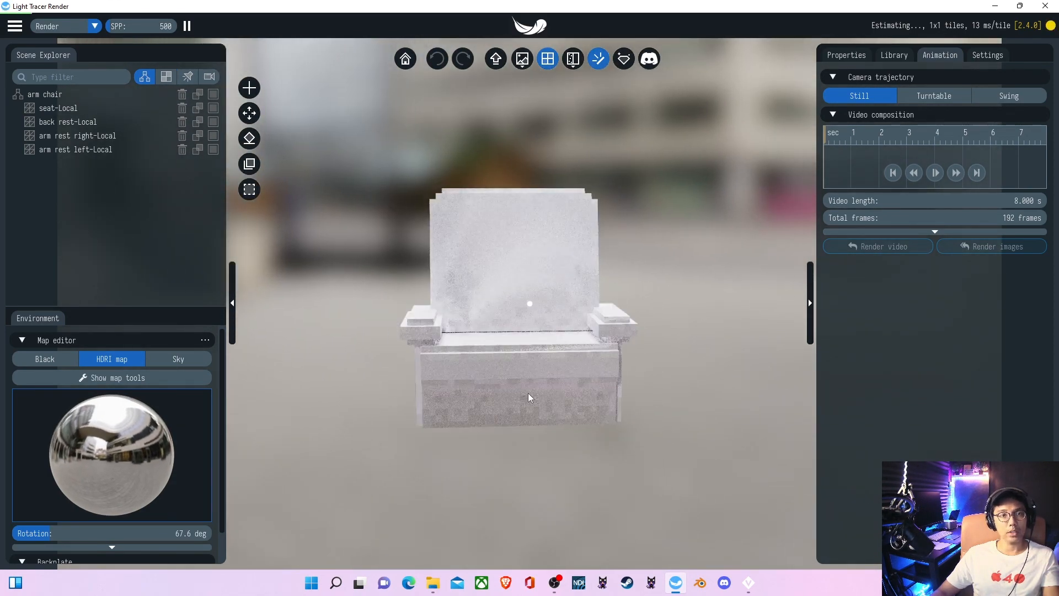
scroll(528, 392, down, 1)
right_drag(531, 391, 549, 417)
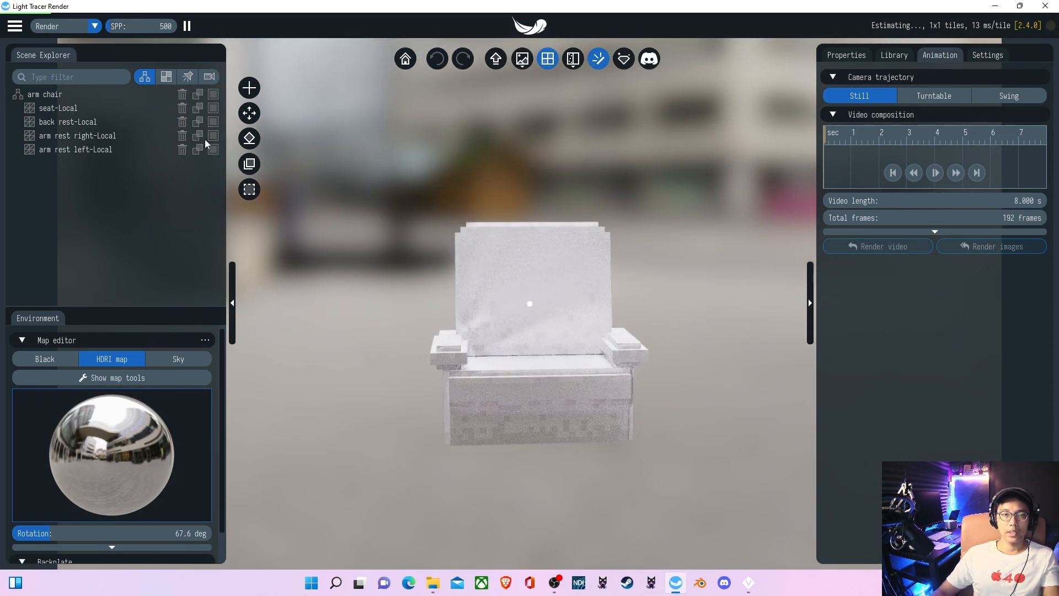
click(254, 88)
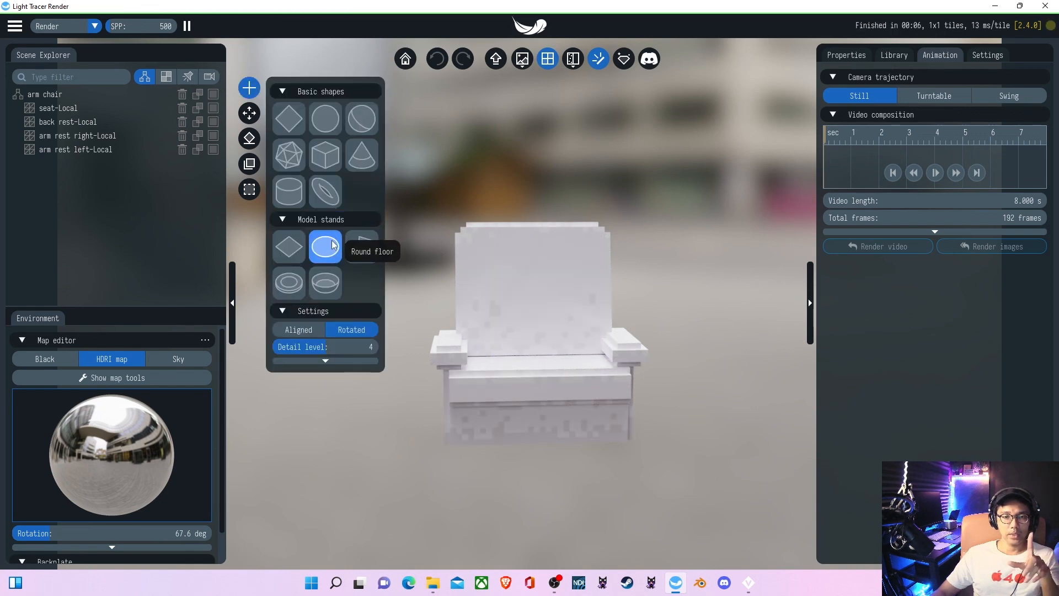
click(333, 245)
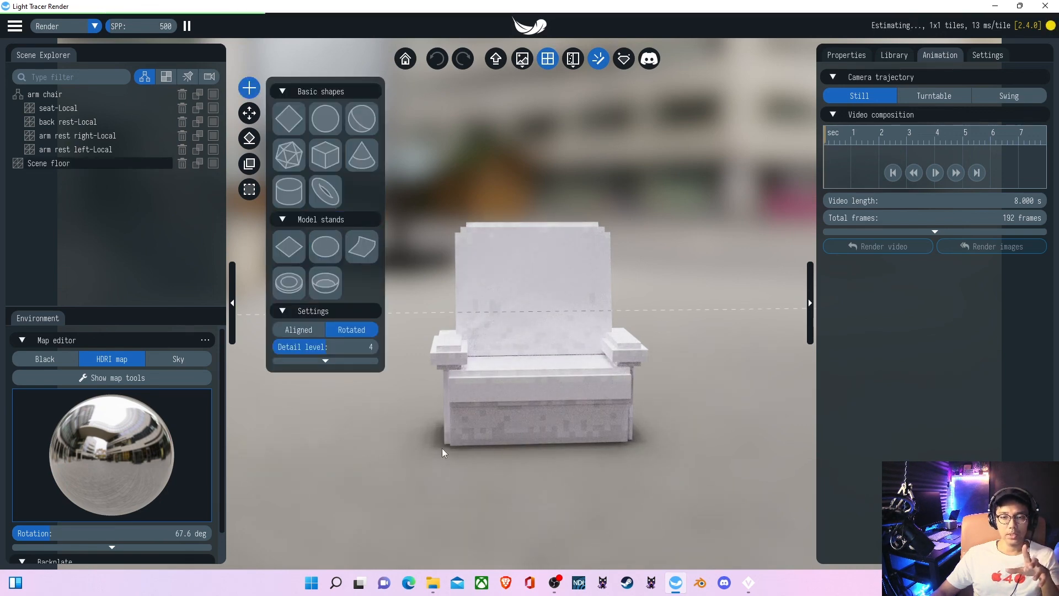
click(450, 279)
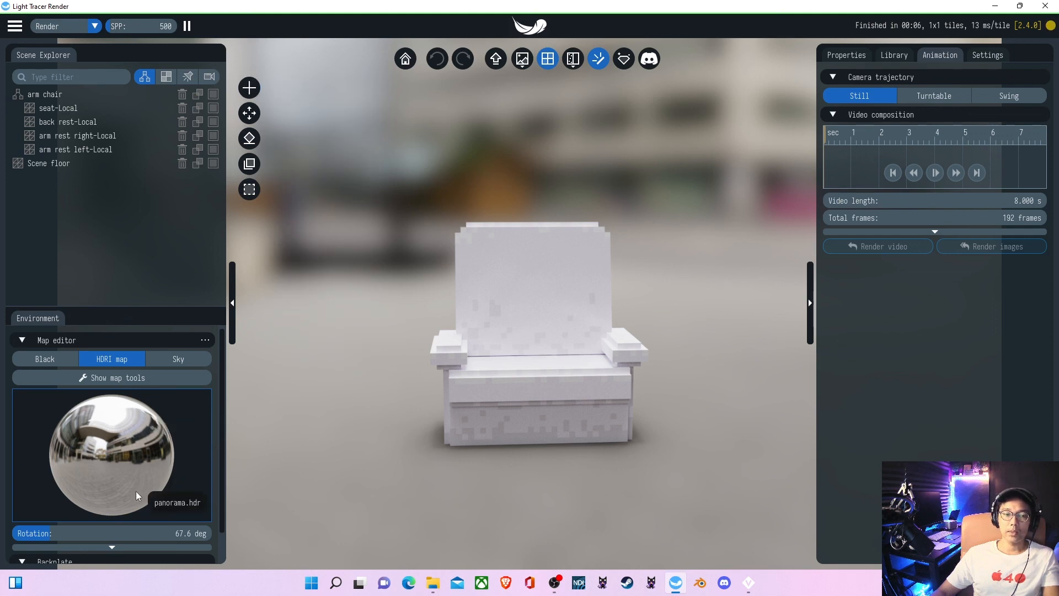
Give the environment a gradient backplate running vertically from light at the top to dark at the bottom.
scroll(209, 463, down, 1)
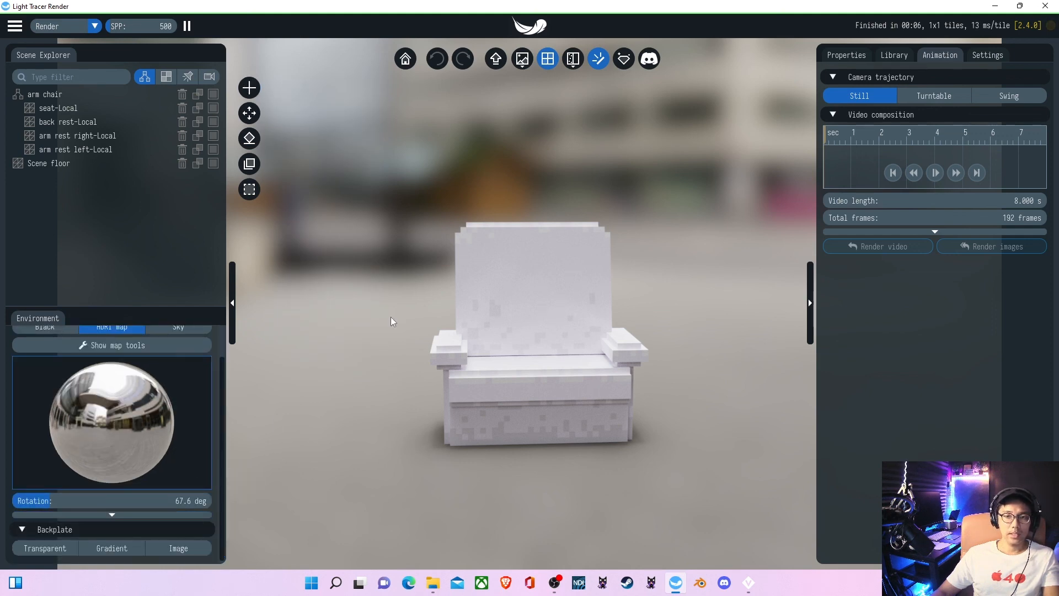
scroll(456, 250, up, 3)
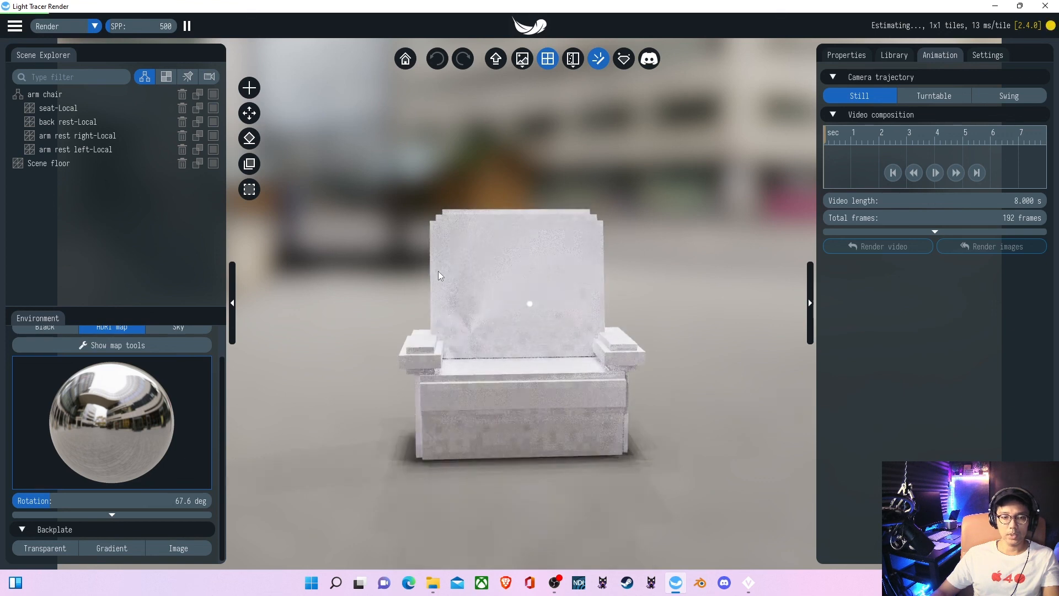
scroll(437, 270, down, 1)
click(111, 548)
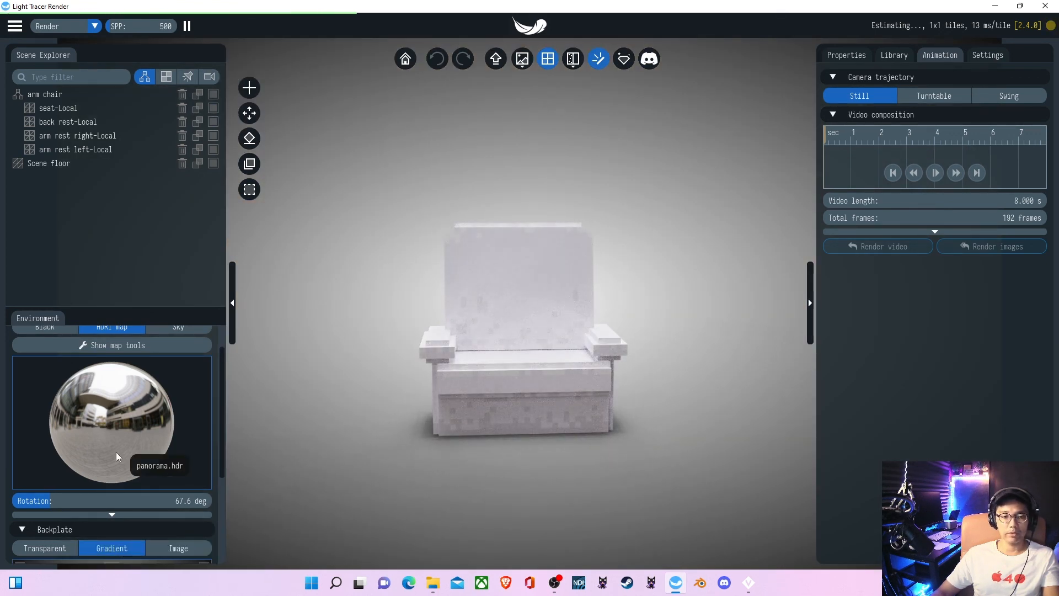
scroll(217, 484, down, 3)
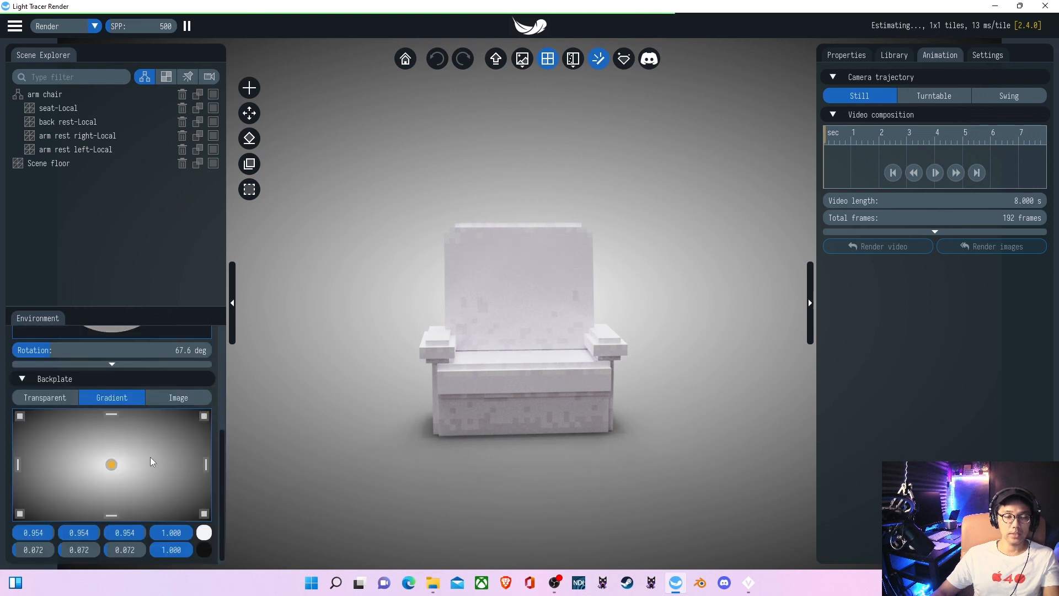
click(112, 416)
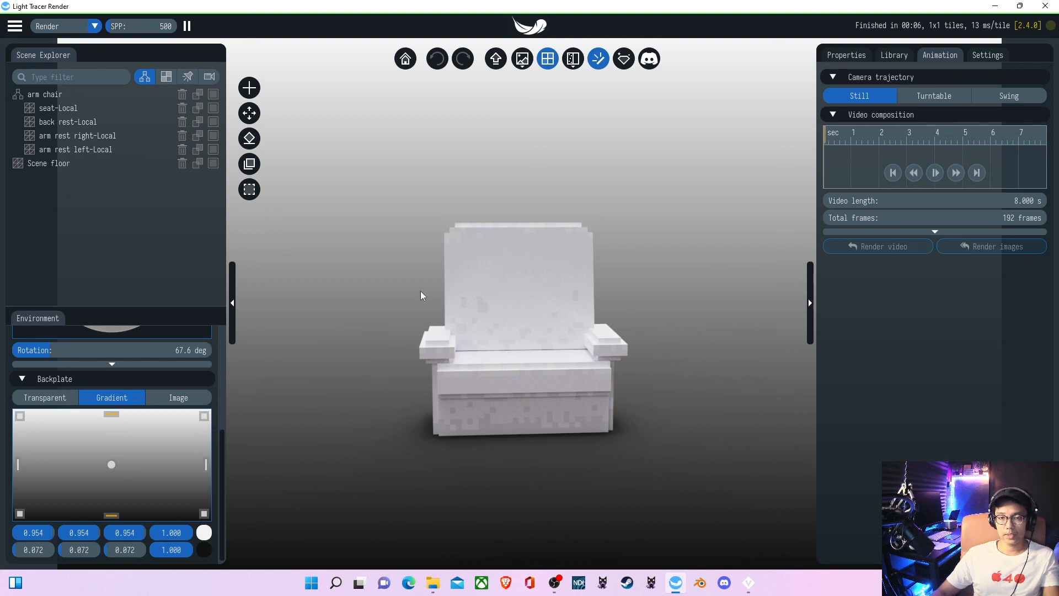
Darken the backplate gradient's upper colour to dark grey, R 0.233, G 0.224, B 0.224.
click(204, 532)
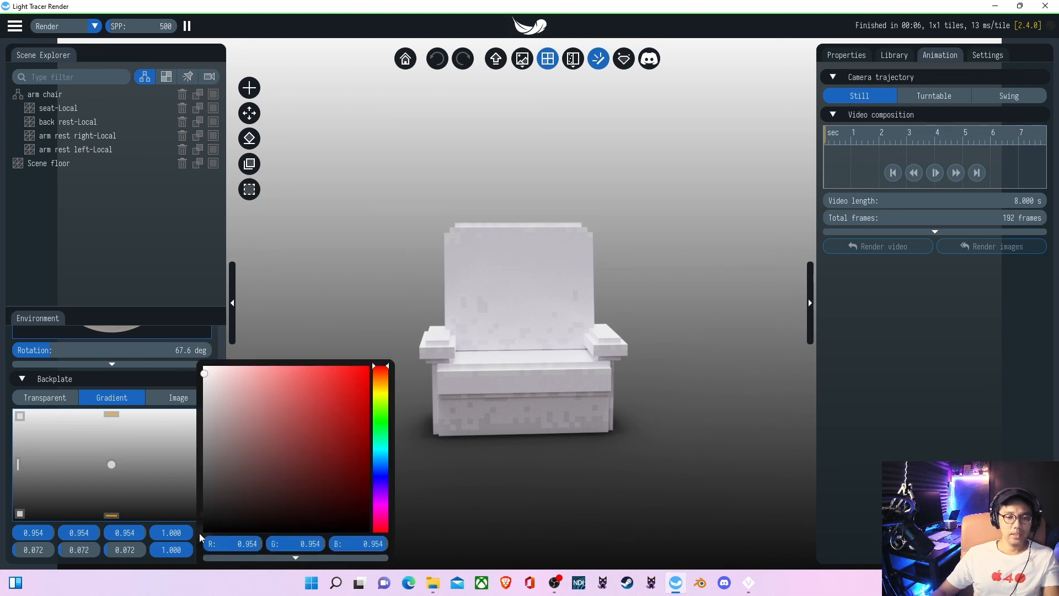
mouse_move(306, 407)
mouse_down()
mouse_move(212, 422)
mouse_move(210, 496)
mouse_up()
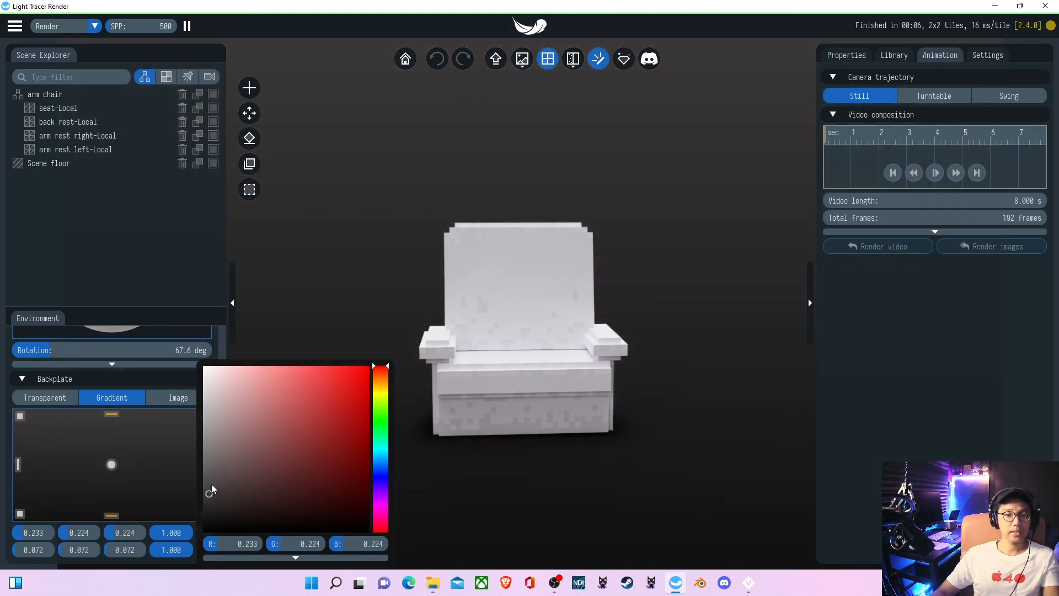
click(306, 292)
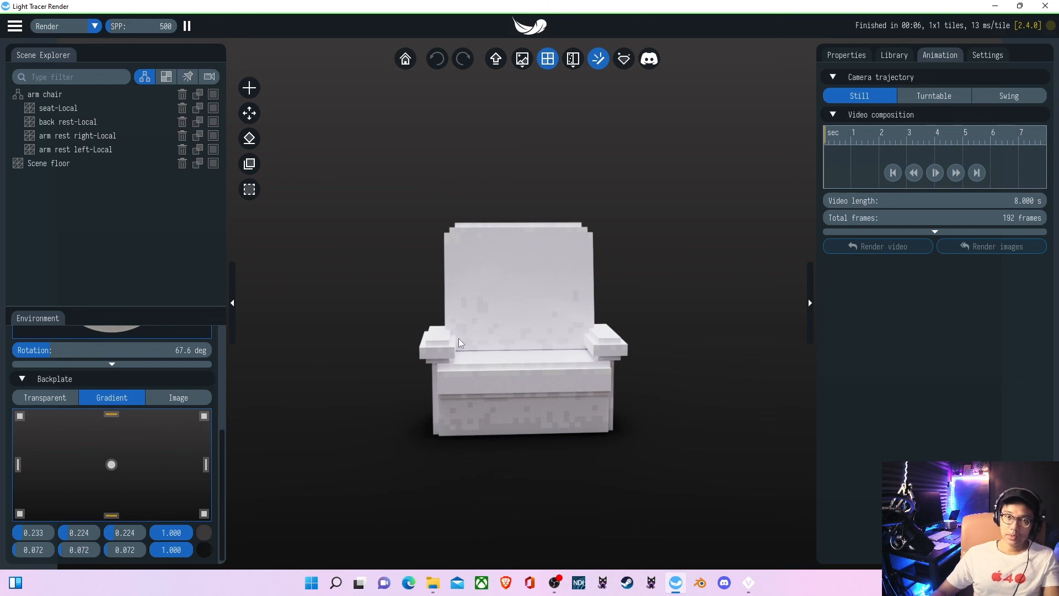
Import the "floor lamp" model from the 3D Objects folder, adding it to the armchair scene with Auto axis conversion.
key(alt+Tab)
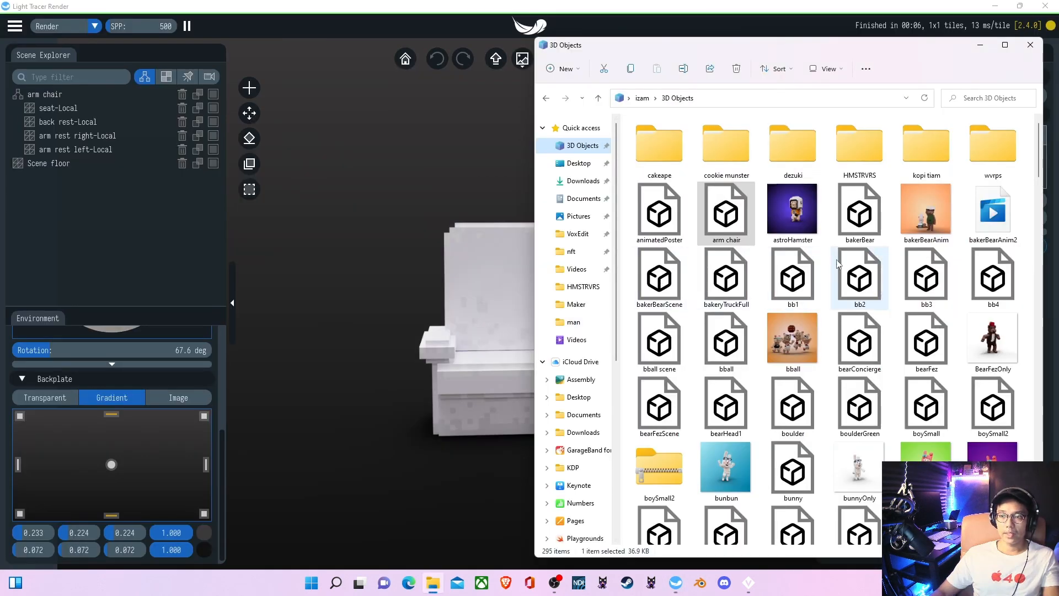
scroll(828, 298, down, 10)
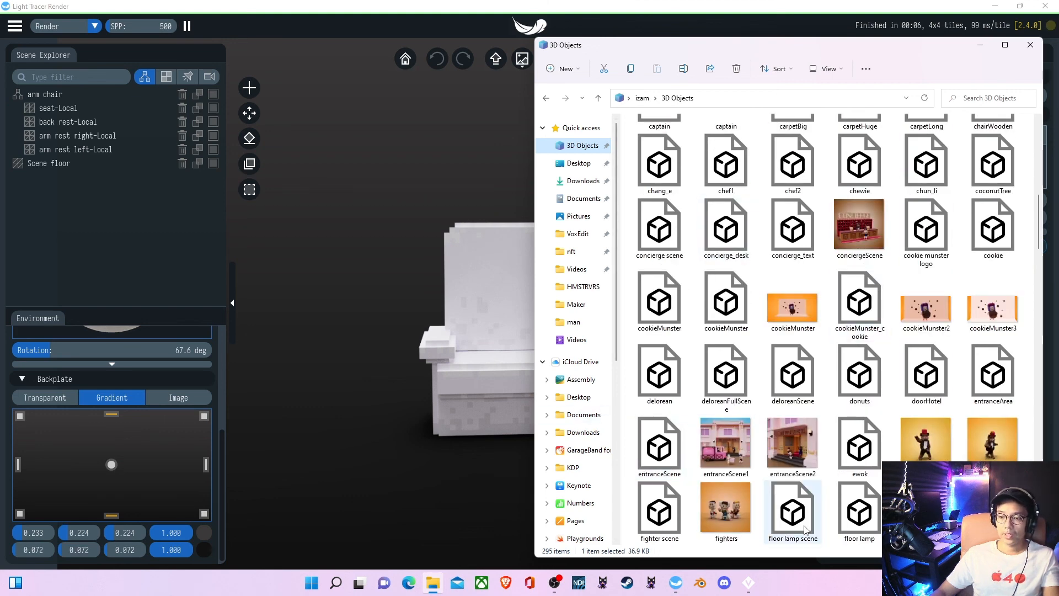
drag(858, 513, 378, 331)
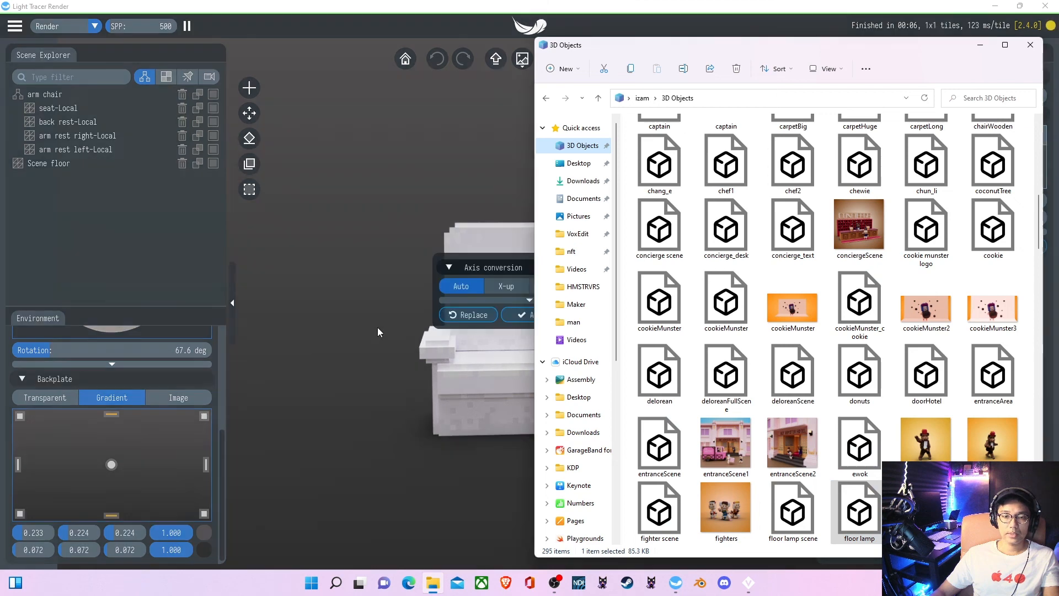
click(518, 315)
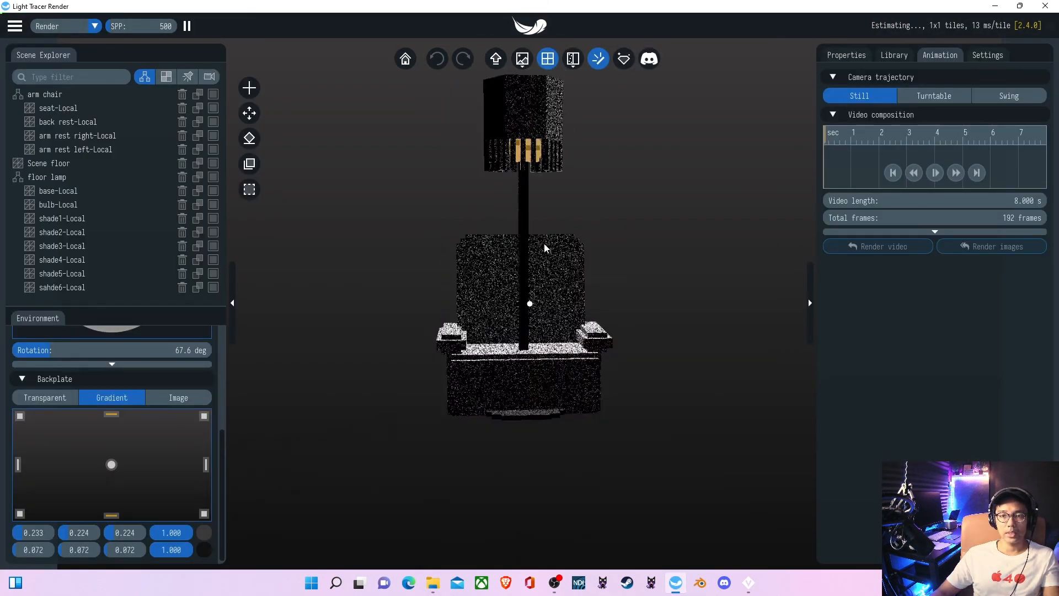
Move the whole floor lamp group along the world X axis to about 27.1 cm so it stands beside the armchair.
click(74, 136)
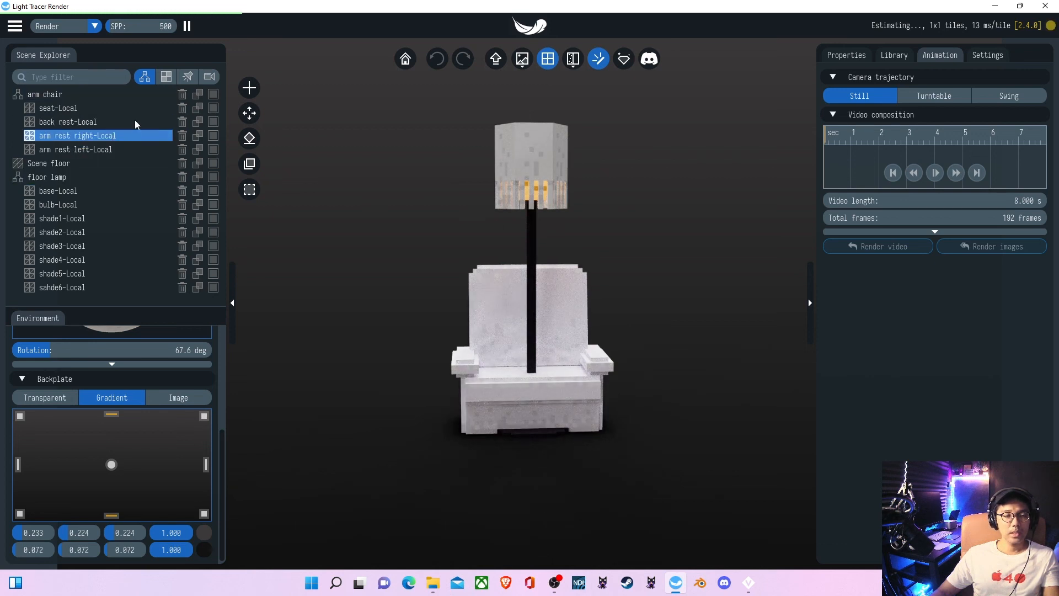
click(17, 178)
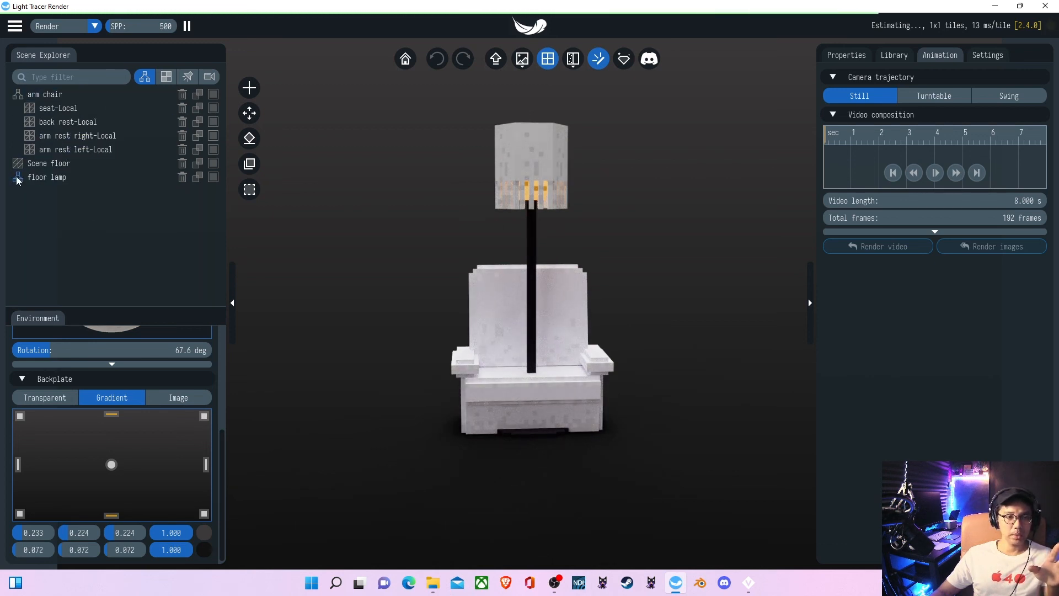
click(72, 177)
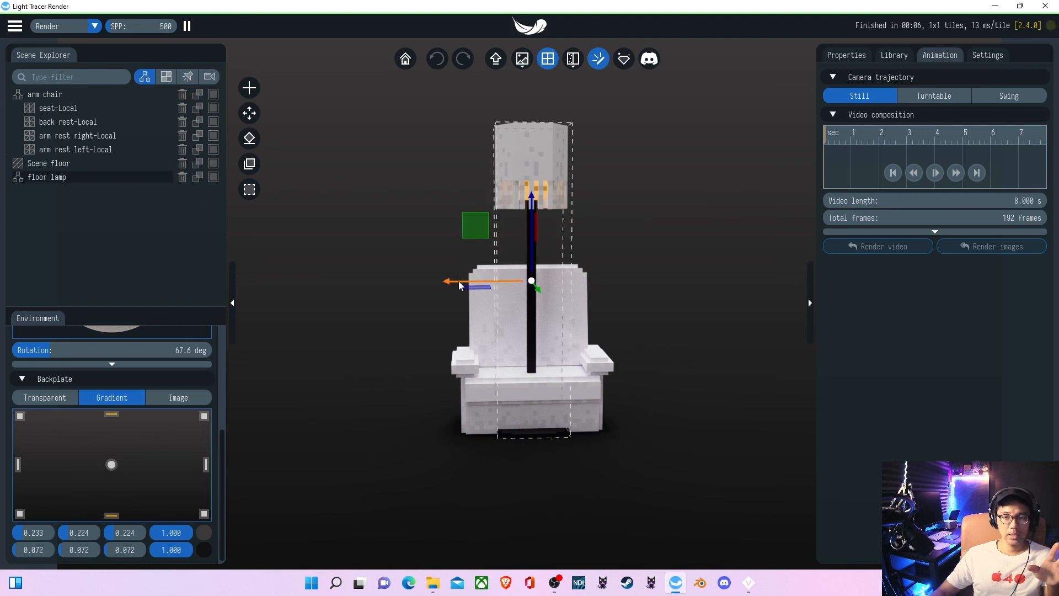
click(248, 114)
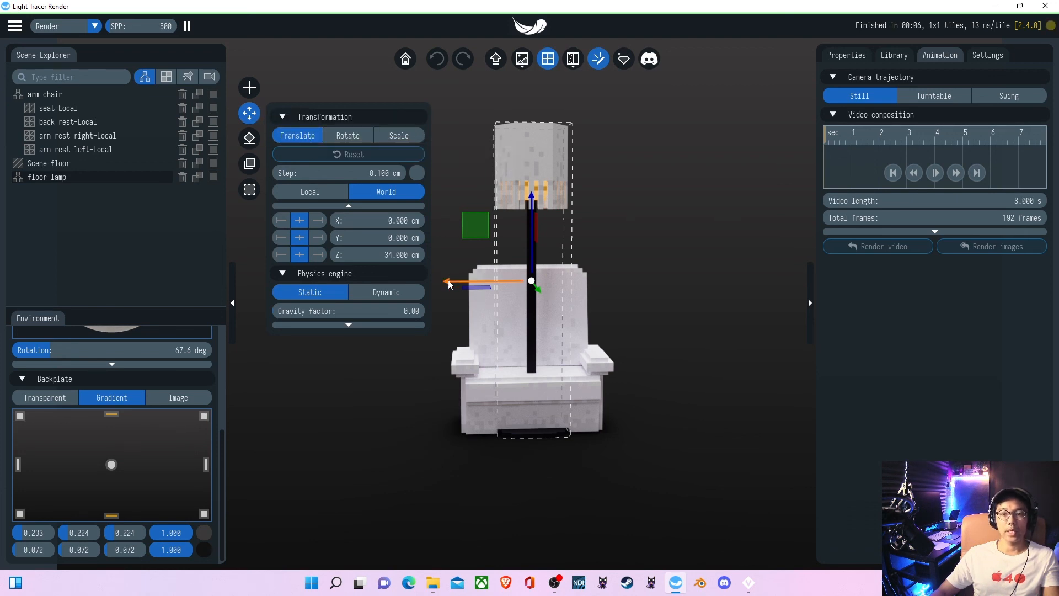
drag(496, 281, 325, 269)
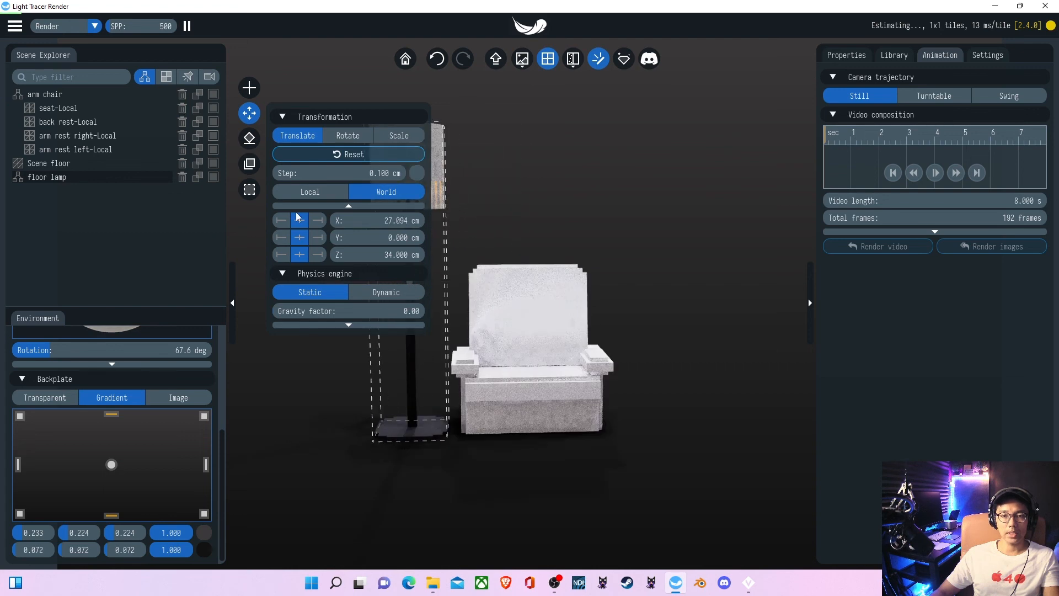
click(249, 113)
click(84, 95)
click(84, 109)
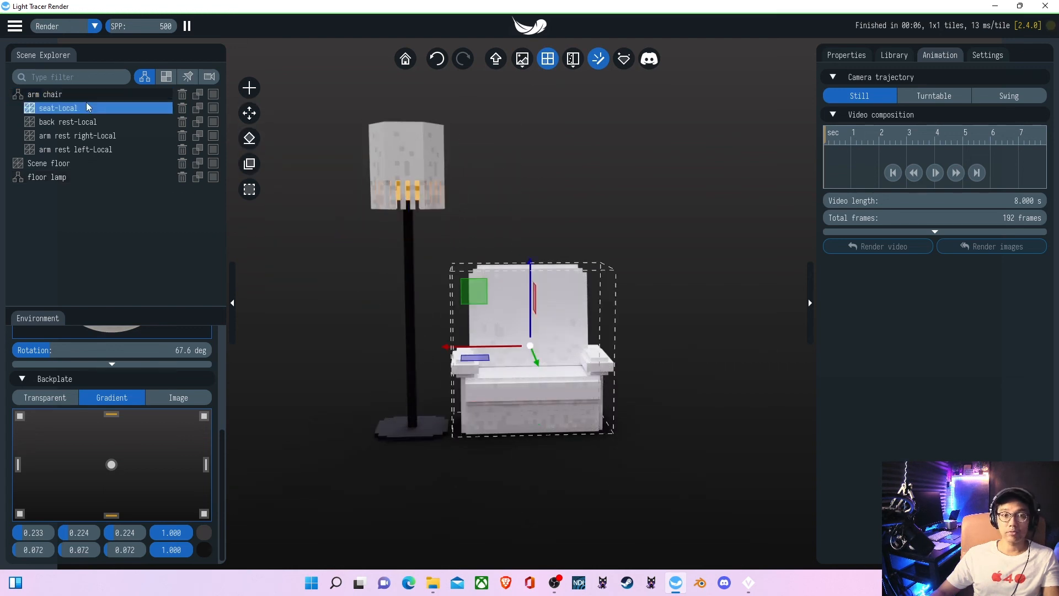
click(80, 150)
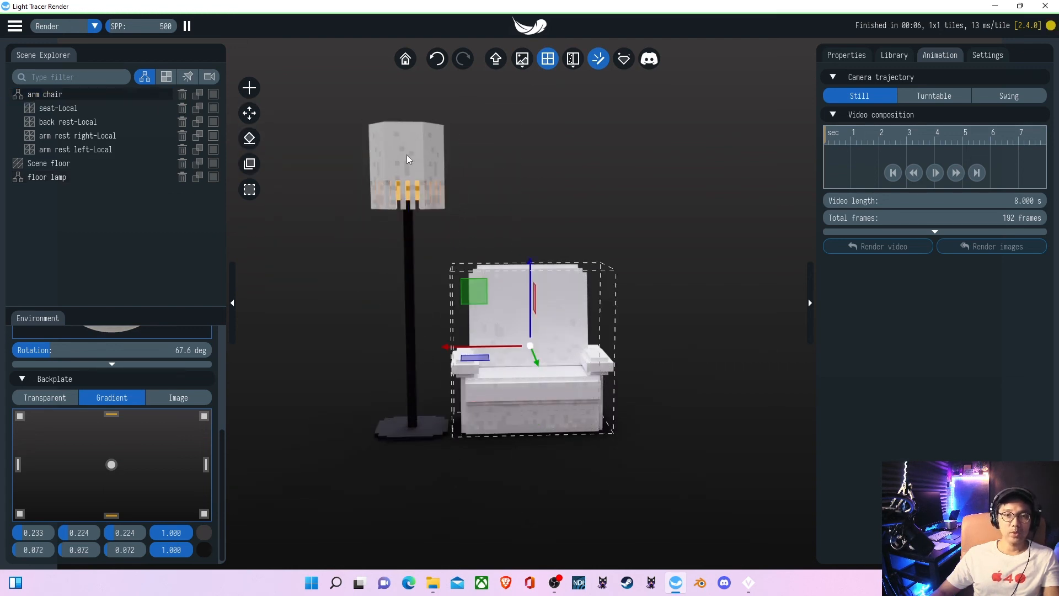
Raise the emission power of the floor lamp's bulb material to about 8.09, then deselect the bulb.
click(18, 177)
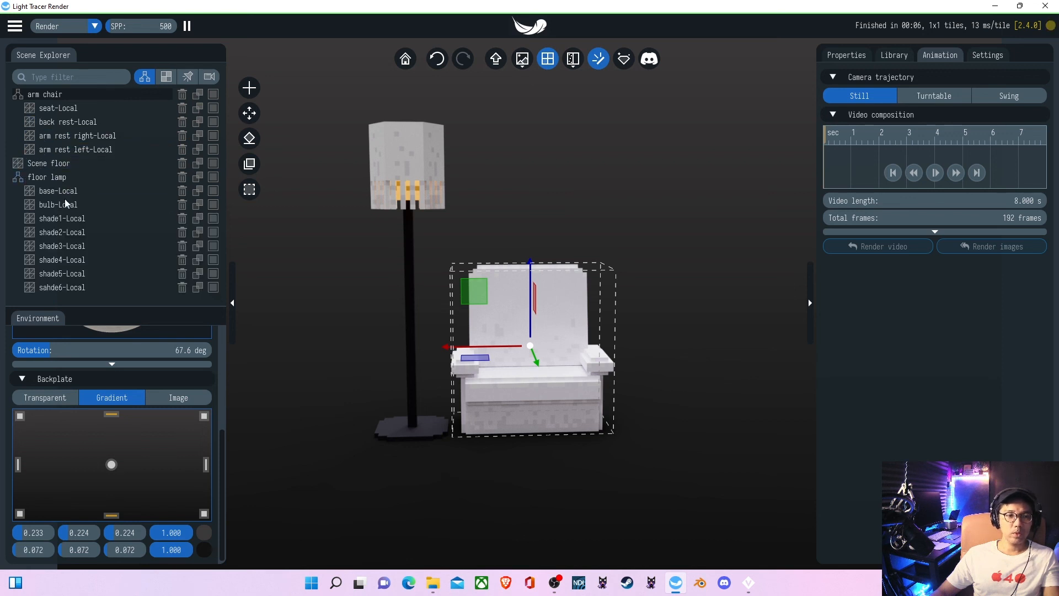
click(82, 203)
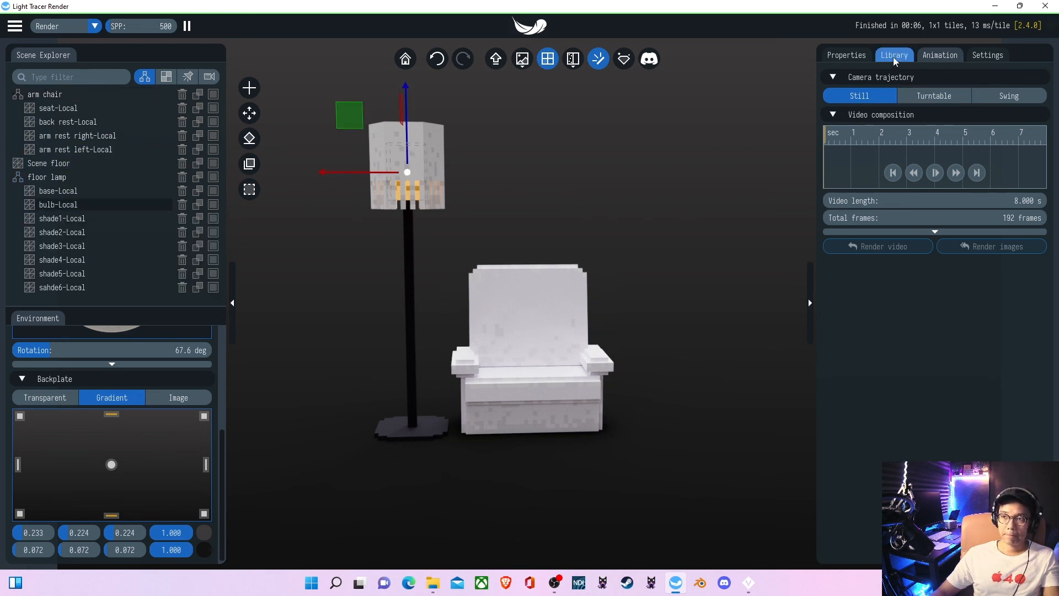
click(849, 55)
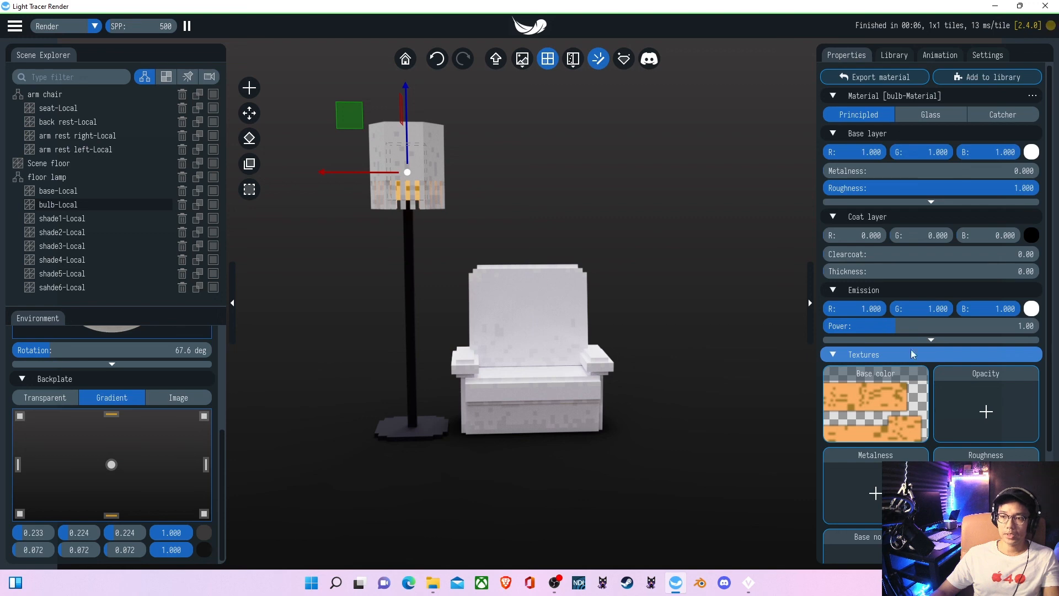
click(895, 324)
drag(894, 323, 927, 326)
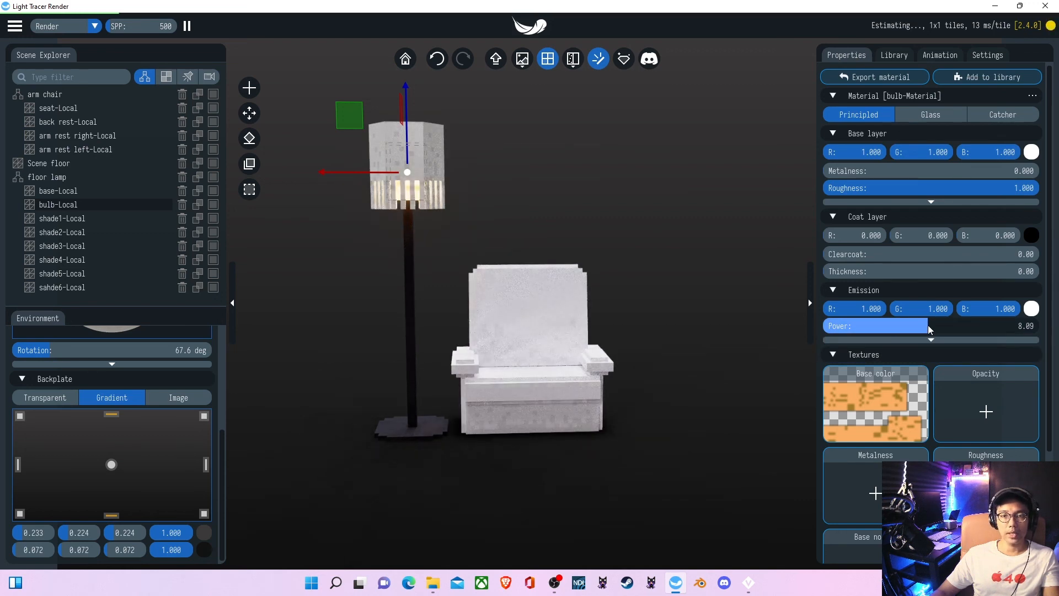
click(280, 248)
Dim the environment map lighting by setting its power scale to about 0.133.
scroll(586, 101, down, 4)
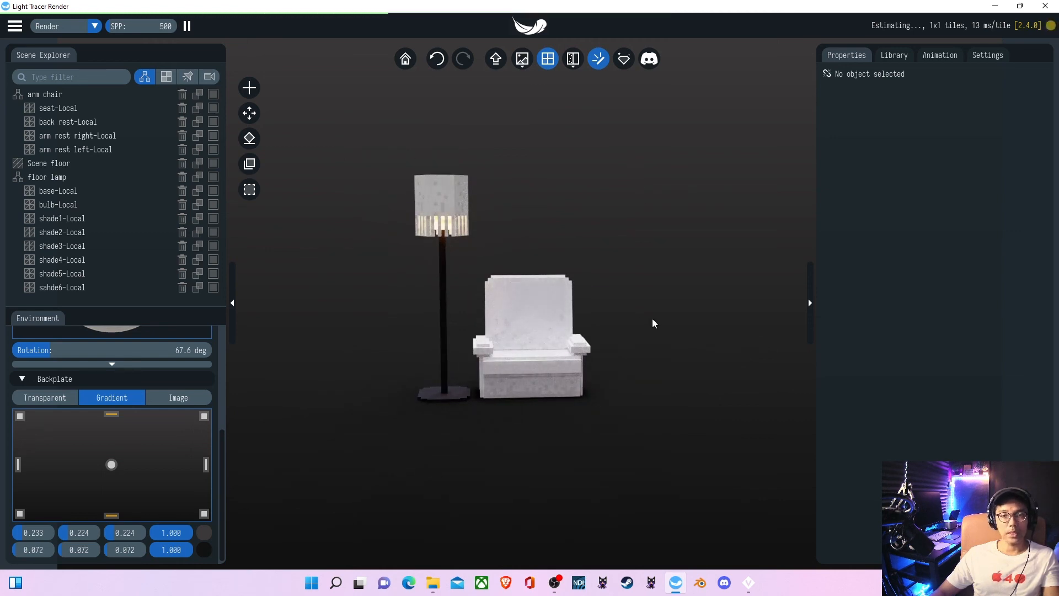
drag(652, 320, 657, 320)
right_drag(656, 320, 658, 368)
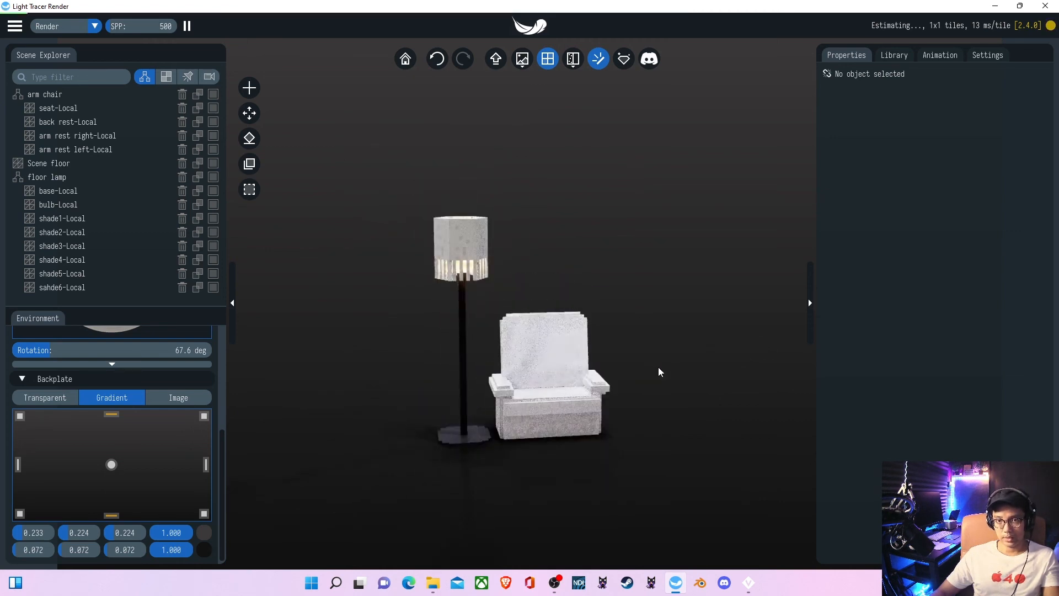
drag(657, 367, 648, 362)
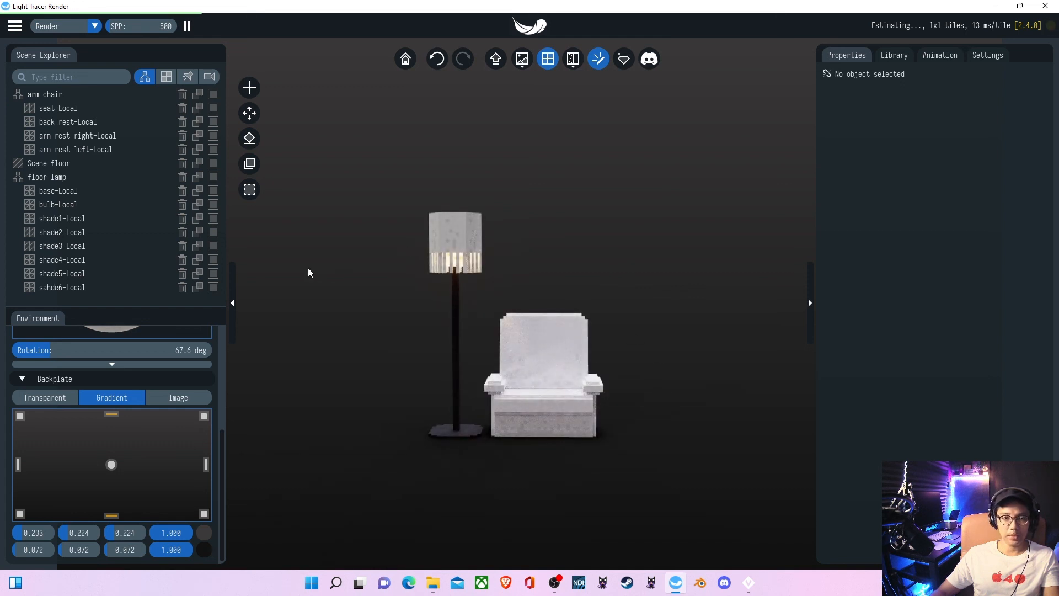
scroll(221, 435, up, 3)
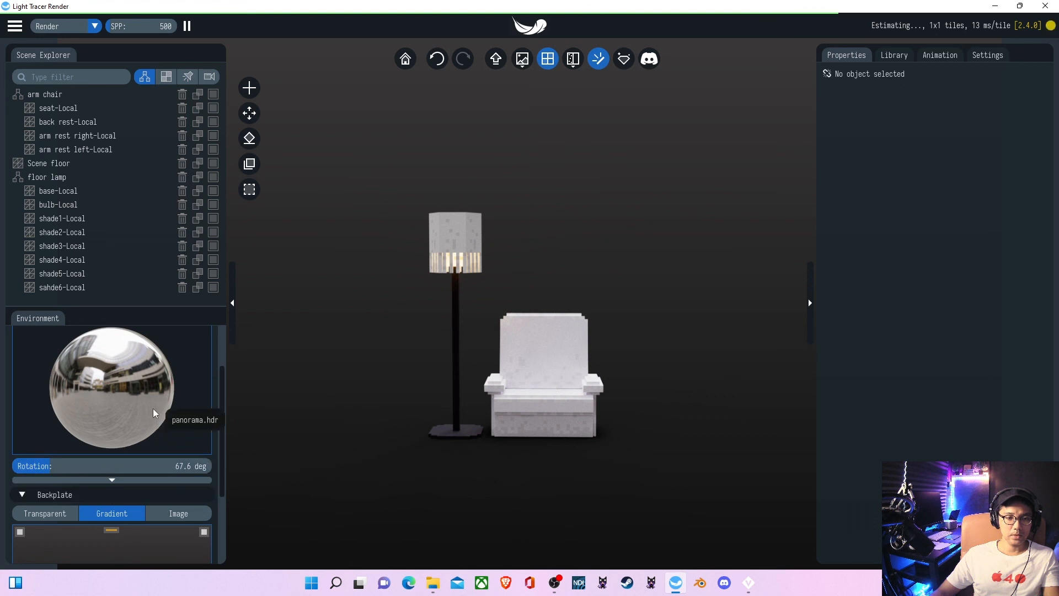
scroll(152, 408, up, 2)
scroll(220, 402, down, 2)
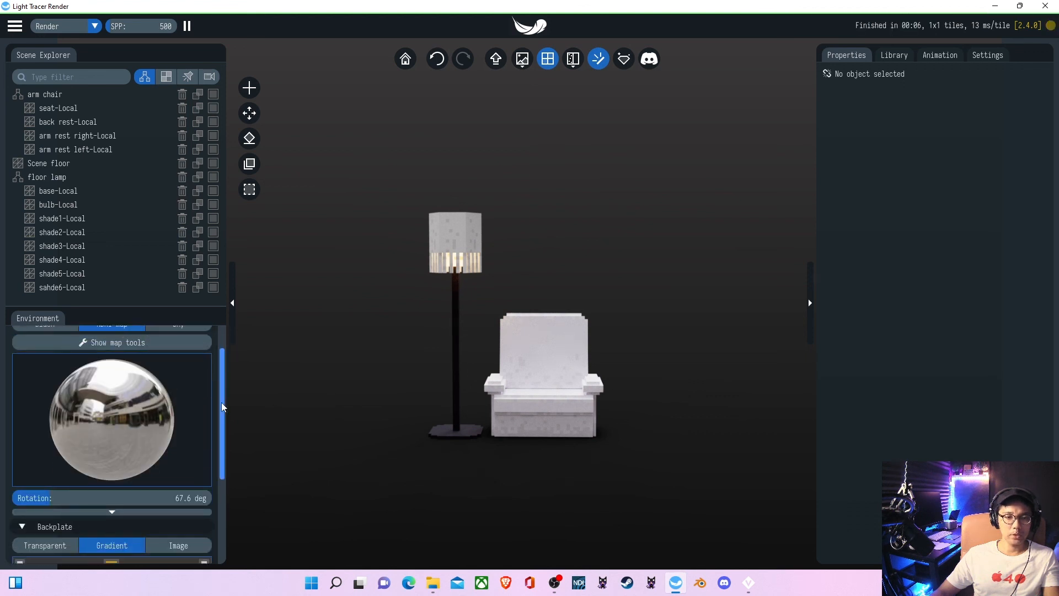
click(114, 496)
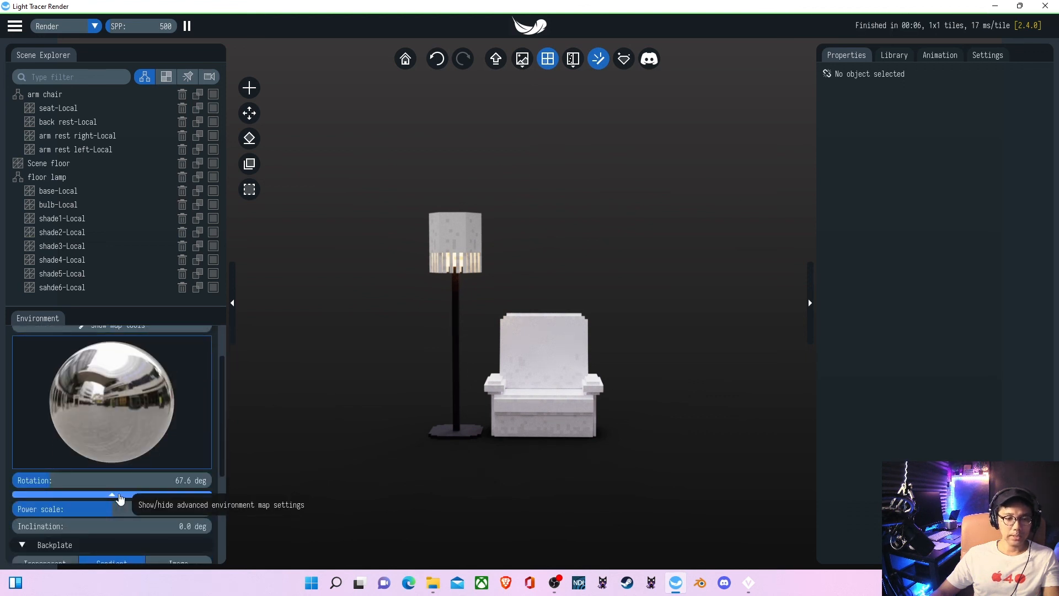
scroll(116, 485, down, 2)
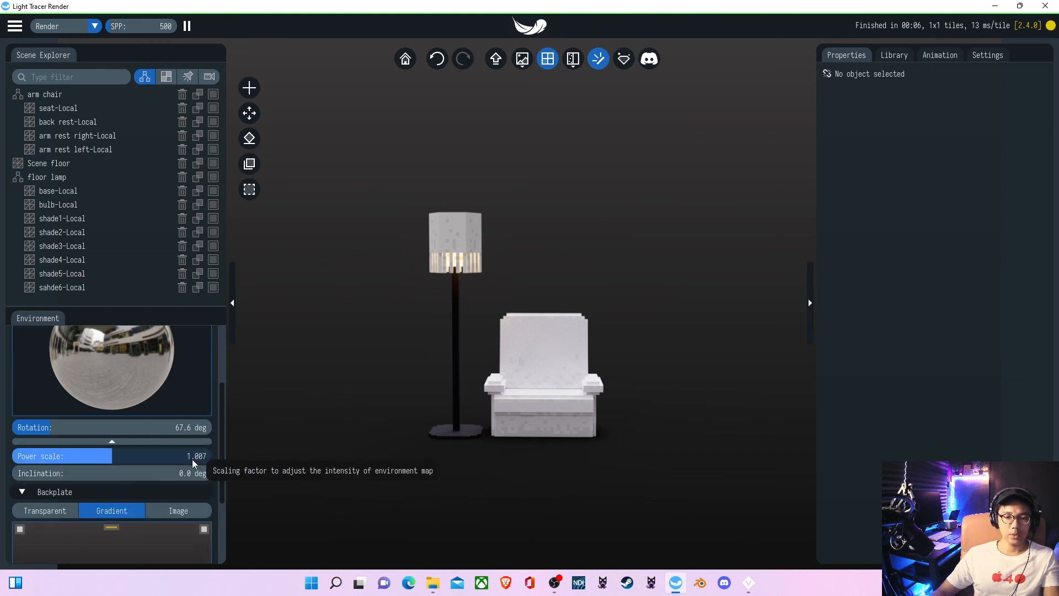
drag(108, 456, 68, 459)
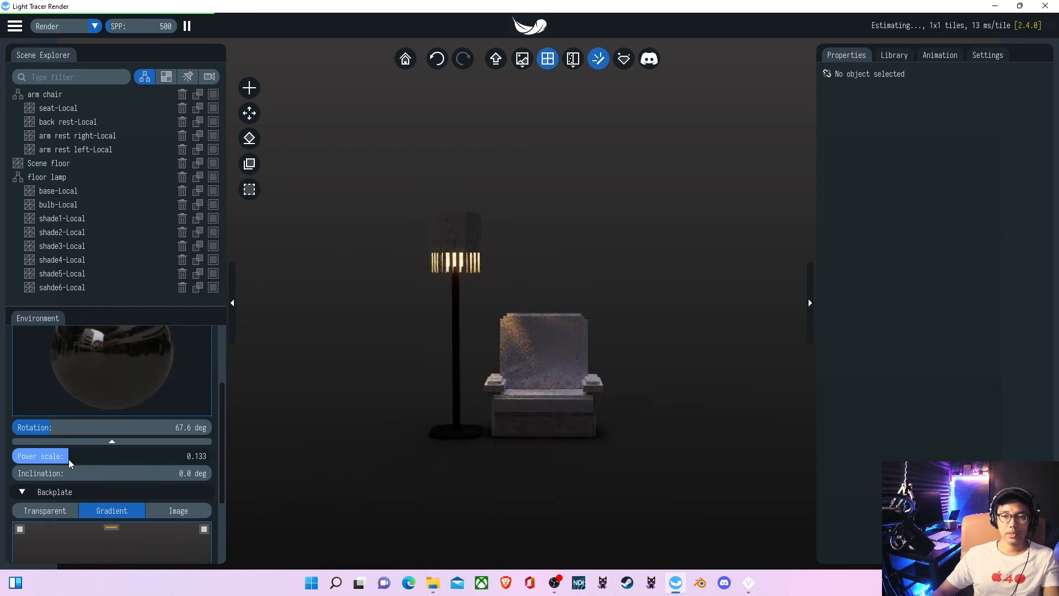